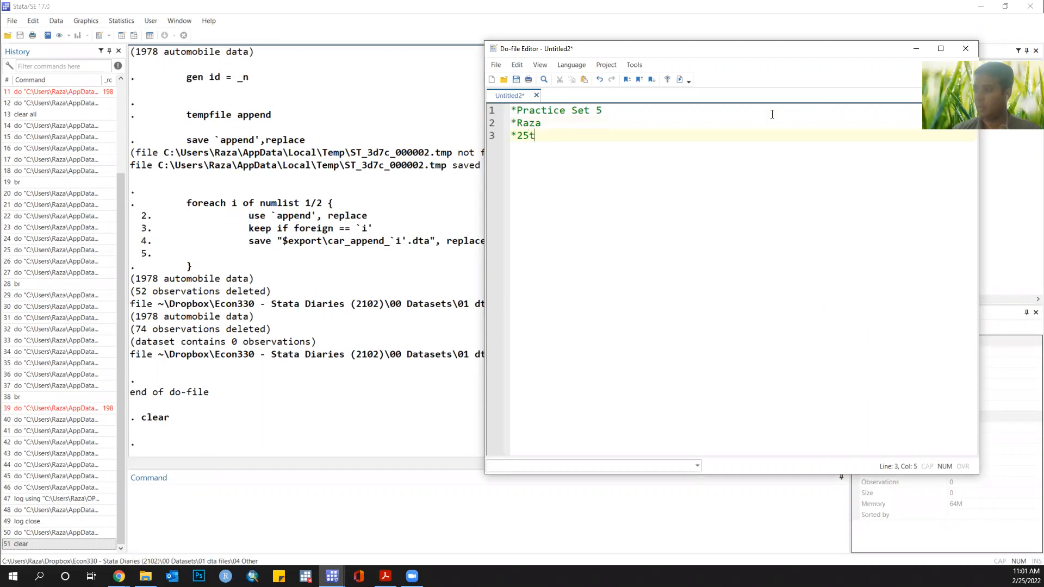
Step: Complete the date comment in the do-file header as "*25th February, 2022"
text(a)
key(BackSpace)
key(BackSpace)
text(uary)
key(BackSpace)
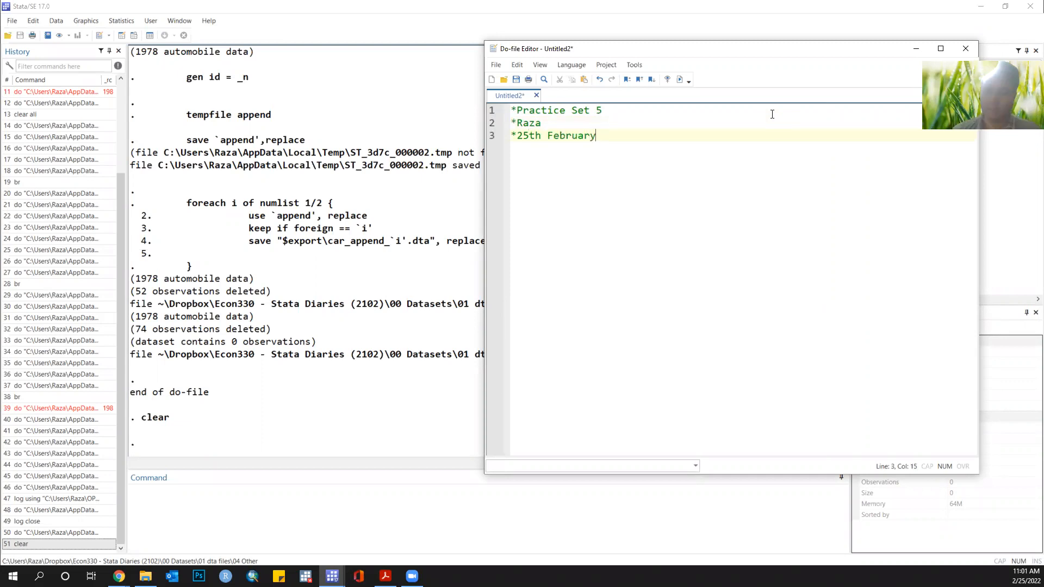
text(, 20 )
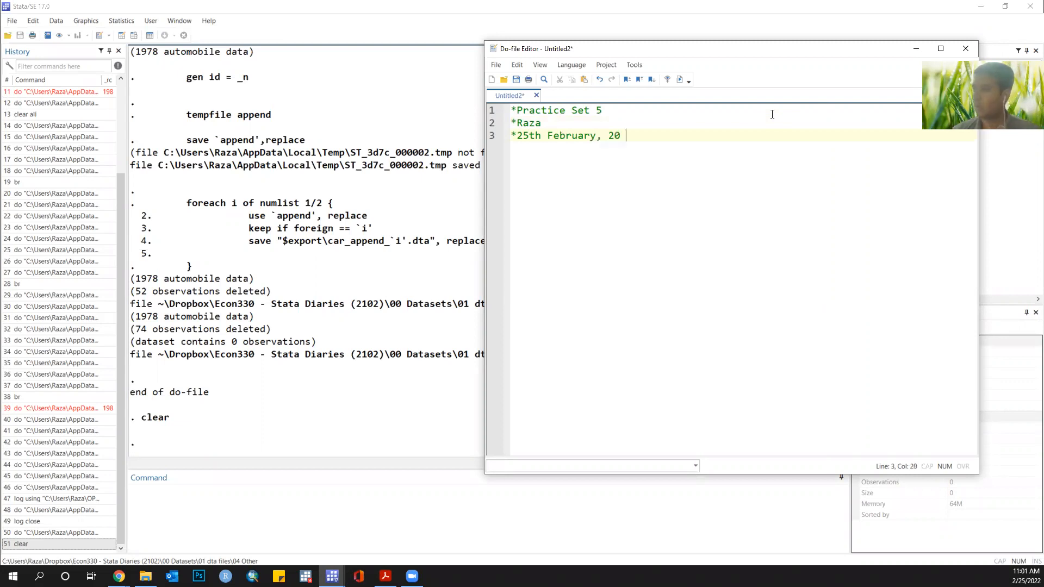
text(0)
key(BackSpace)
text(22)
Step: Add a "*Setting Directory" comment below the header, separated by a blank line, and start an indented line under it
key(Return)
key(Return)
text(*Setting Dire)
key(BackSpace)
key(BackSpace)
key(BackSpace)
text(irectory)
key(Return)
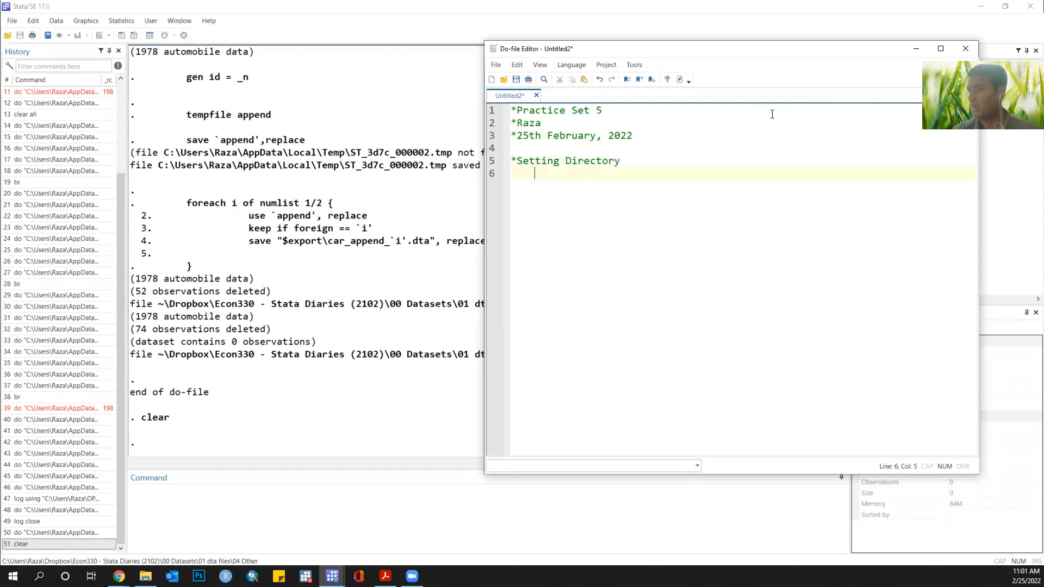
Step: Switch to the practice session PDF in Acrobat Reader and copy the quoted working directory path
click(385, 576)
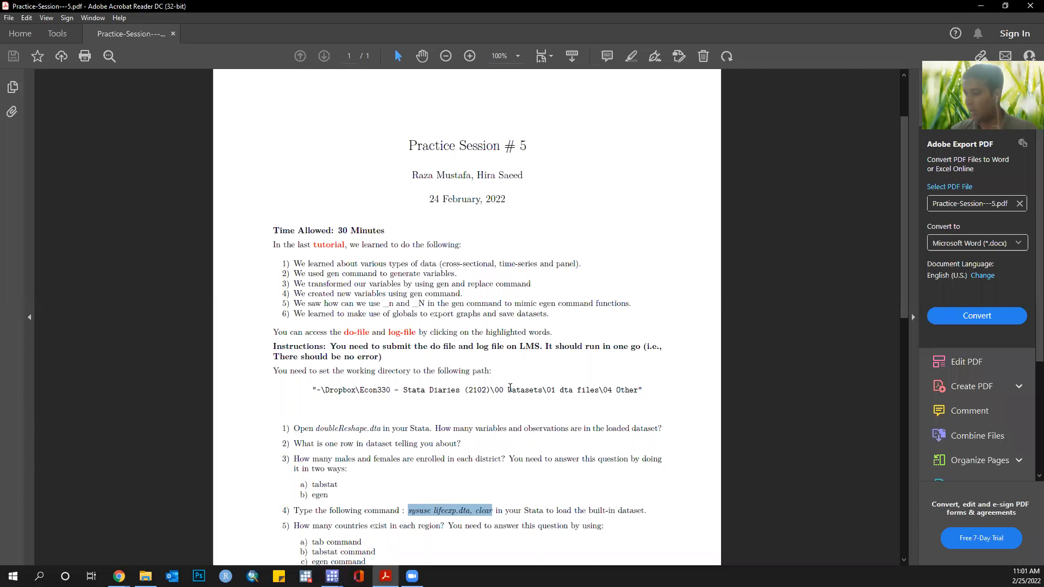
drag(646, 392, 317, 391)
key(ctrl+c)
key(alt+Tab)
Step: Back in the Stata do-file, add a "clear all" command directly above the "*Setting Directory" comment
click(624, 149)
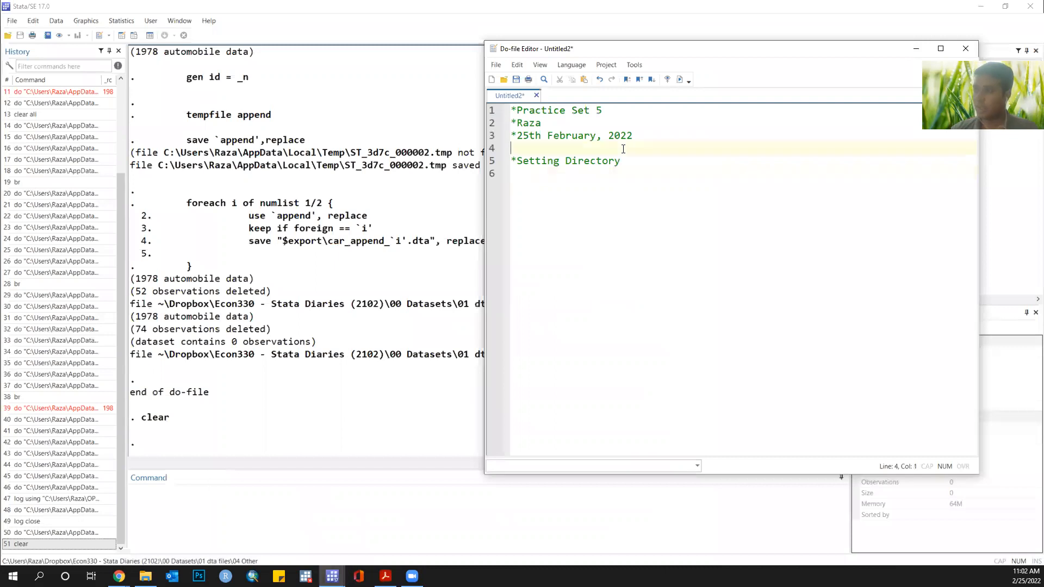
key(Return)
key(Return)
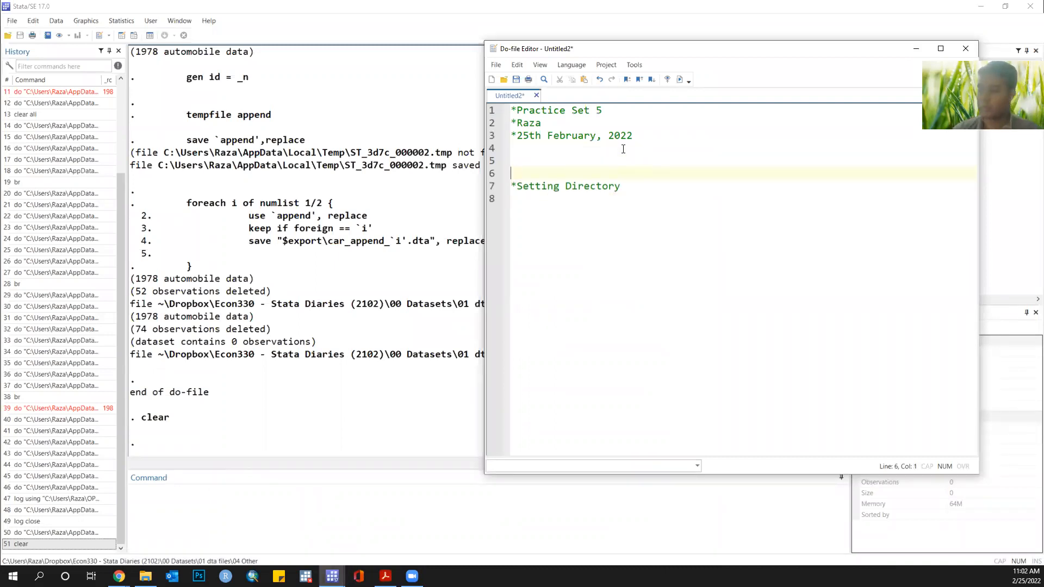
text(clear all)
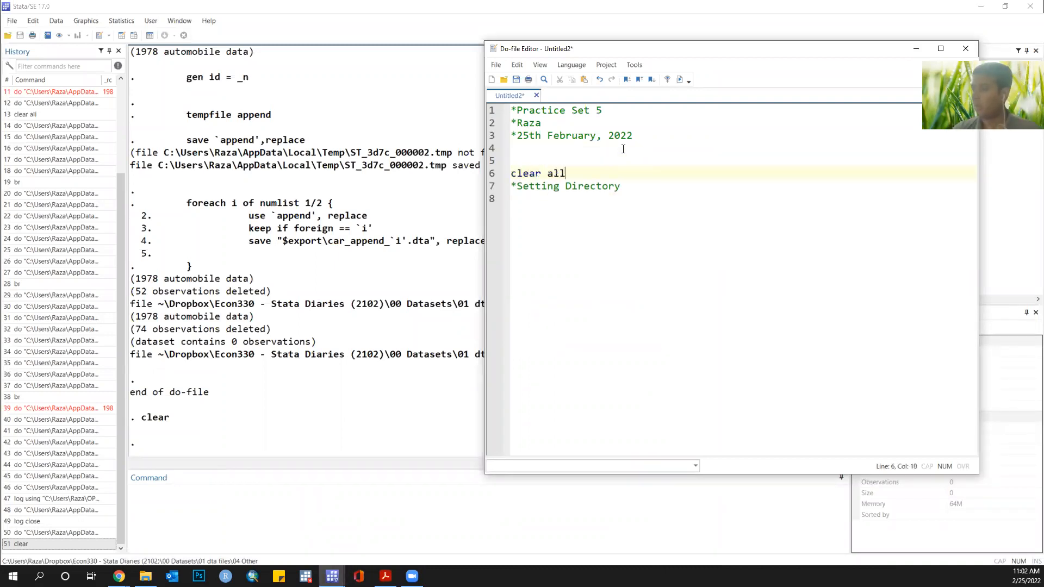
Step: Add a cd command with the copied path "~\Dropbox\Econ330 - Stata Diaries (2102)\00 Datasets\01 dta files\04 Other" under the directory comment and run it
key(Down)
key(Tab)
key(ctrl+v)
key(Up)
key(Left)
key(Home)
text(cd)
key(Home)
key(shift+End)
key(ctrl+d)
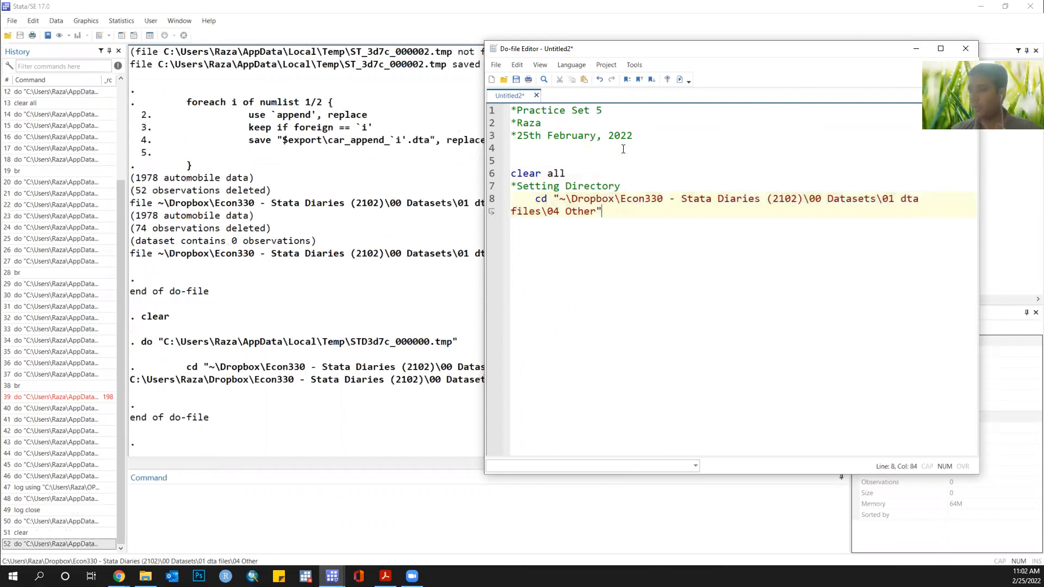
Step: Add a "*Question 1" comment heading below the cd command, with a blank line between them
key(Return)
key(Return)
text(*Qeu)
key(BackSpace)
key(BackSpace)
text(uestion 1)
key(Return)
Step: Begin a use command under Question 1 and copy the file name doubleReshape.dta from the practice PDF
key(Tab)
key(Tab)
text(use)
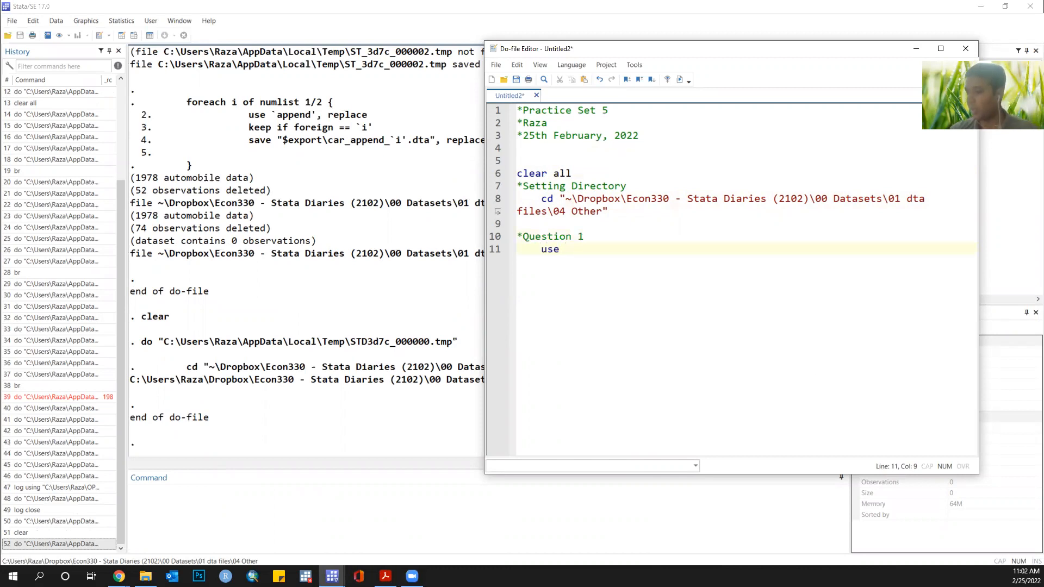
key(alt+Tab)
drag(316, 428, 382, 429)
right_click(382, 429)
click(399, 435)
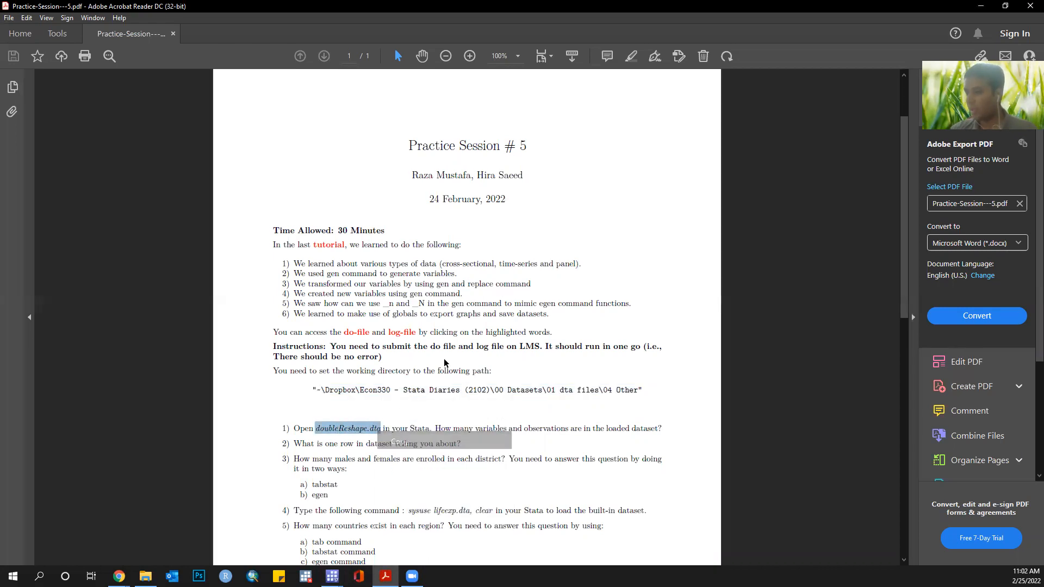
click(1022, 6)
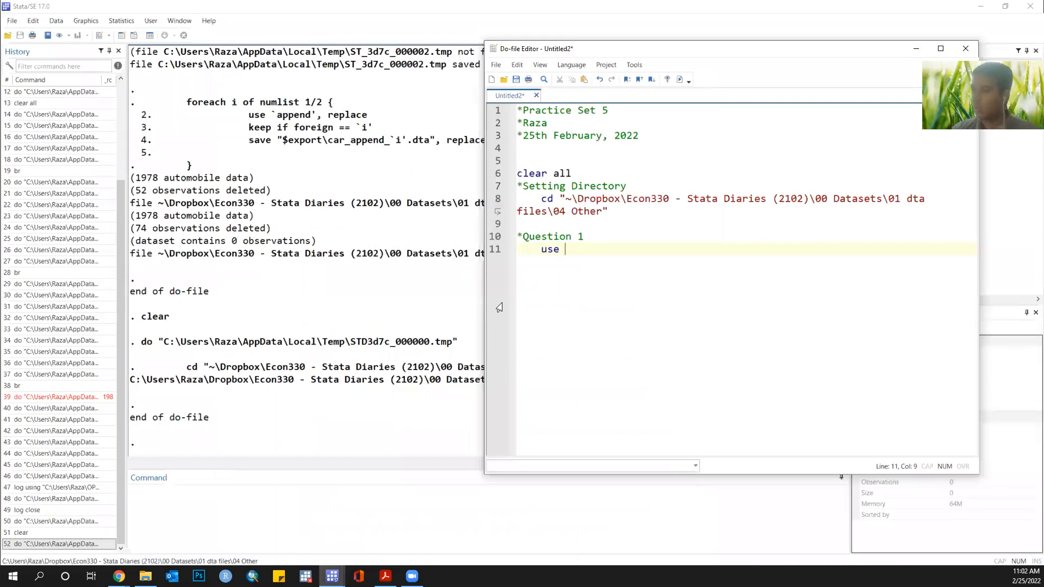
Step: Complete the command as use "doubleReshape.dta", clear and run it to load the dataset
click(587, 255)
click(571, 249)
text(")
key(ctrl+v)
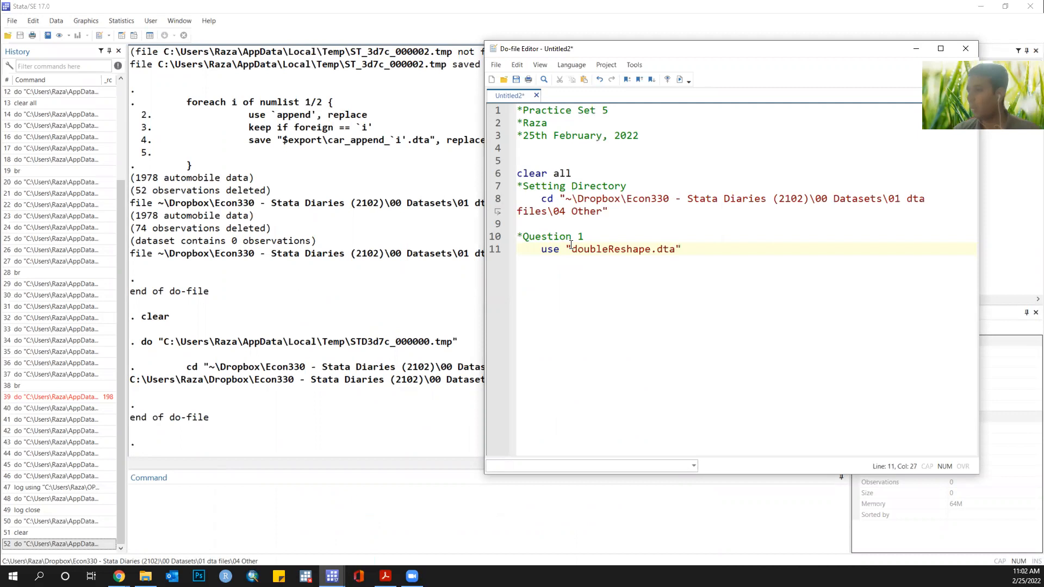
text(, c)
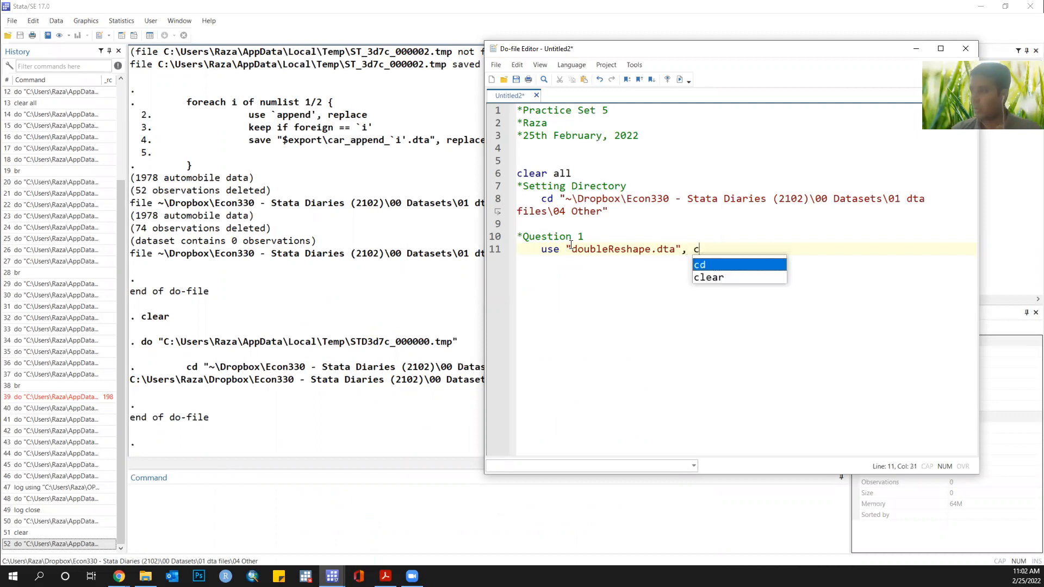
text(lear)
key(ctrl+d)
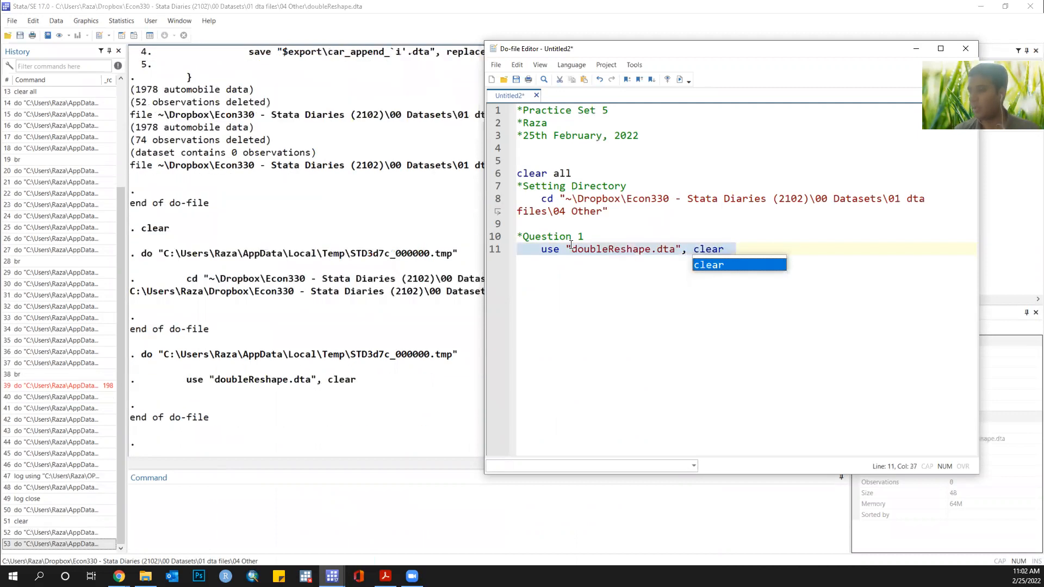
Step: Move the do-file editor off the Variables and Properties panes and check question 1 in the practice PDF
key(Return)
key(Return)
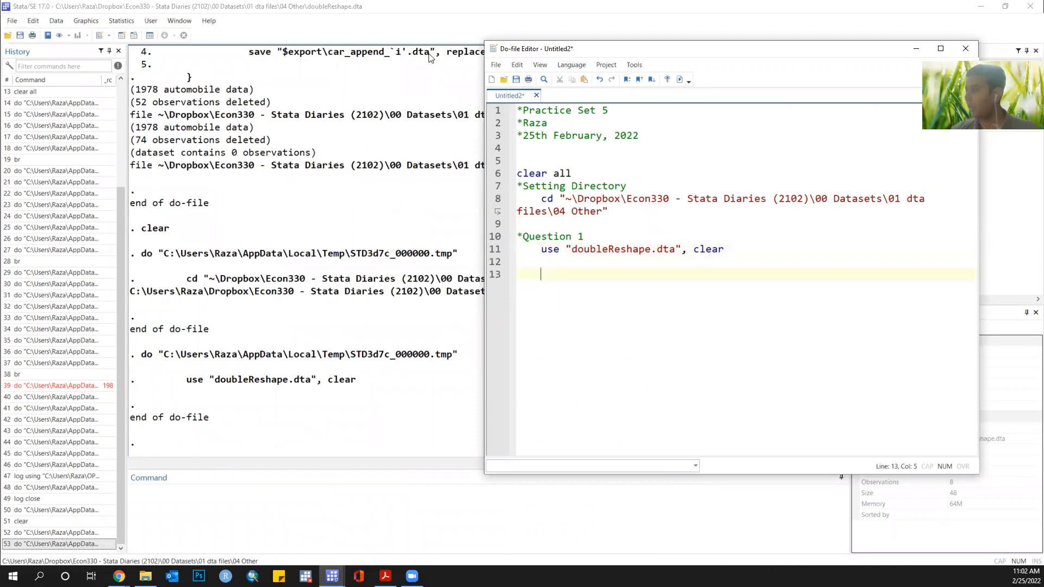
drag(567, 53, 427, 53)
drag(972, 168, 967, 198)
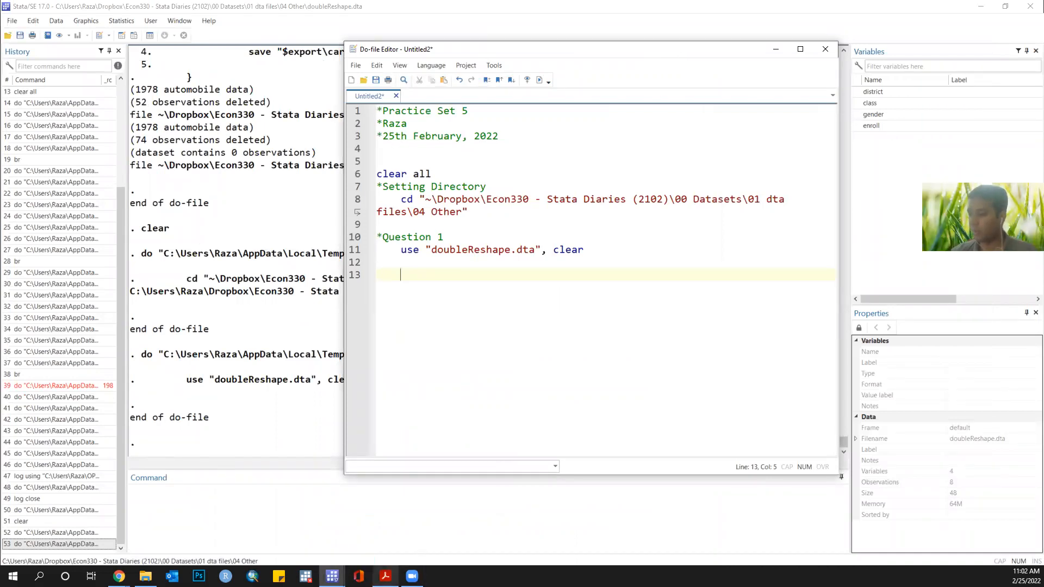
click(385, 575)
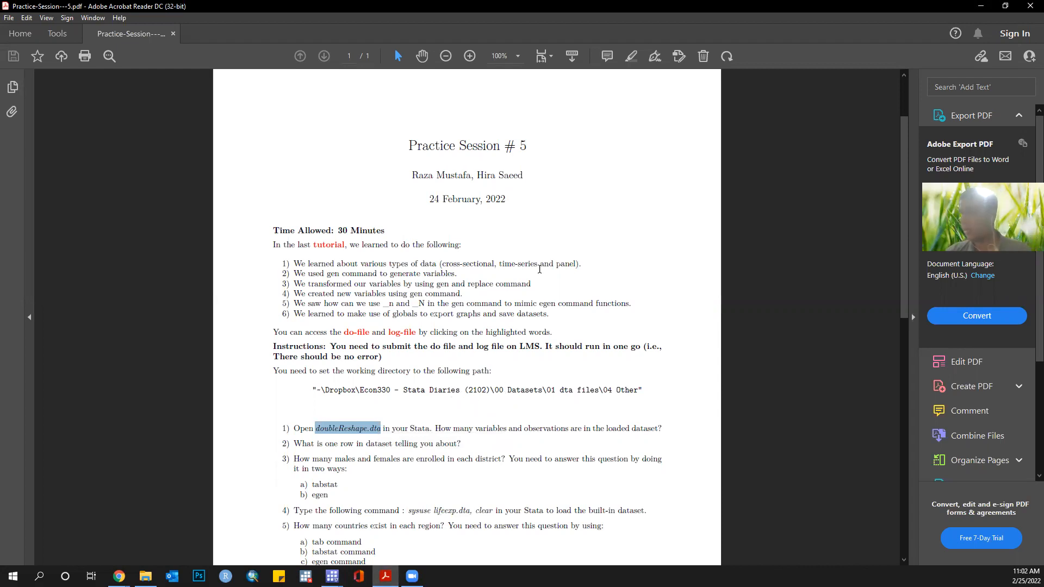
key(alt+Tab)
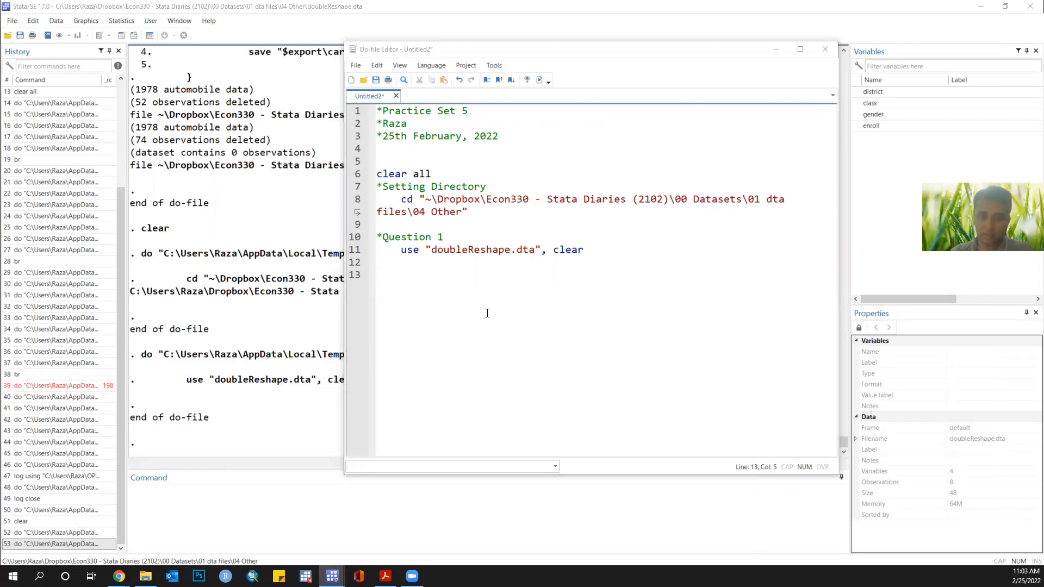
Step: Add a desc command on the line below the use command and run only that line
click(405, 263)
text(desc)
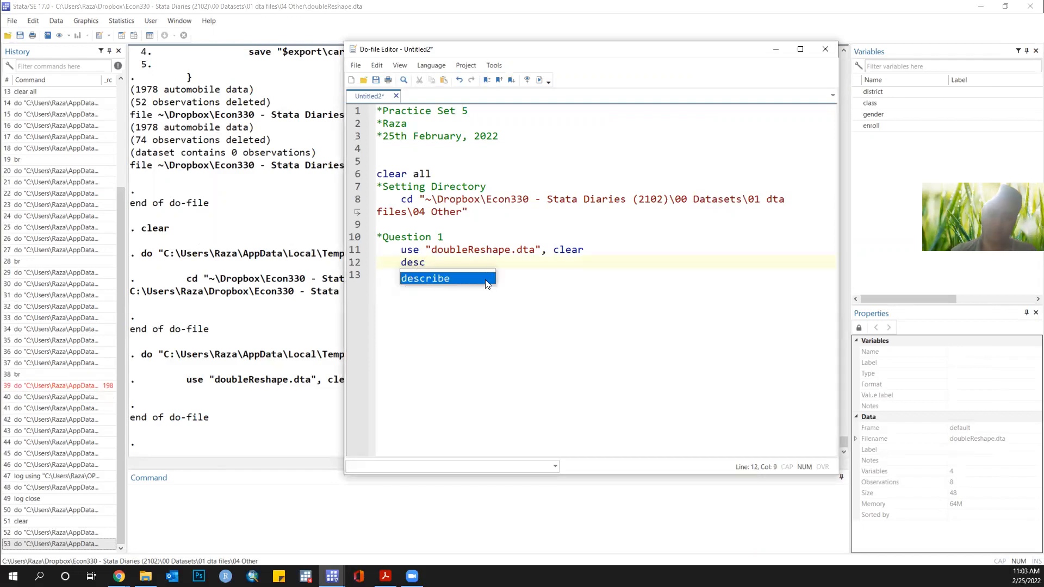
key(shift+Home)
key(ctrl+d)
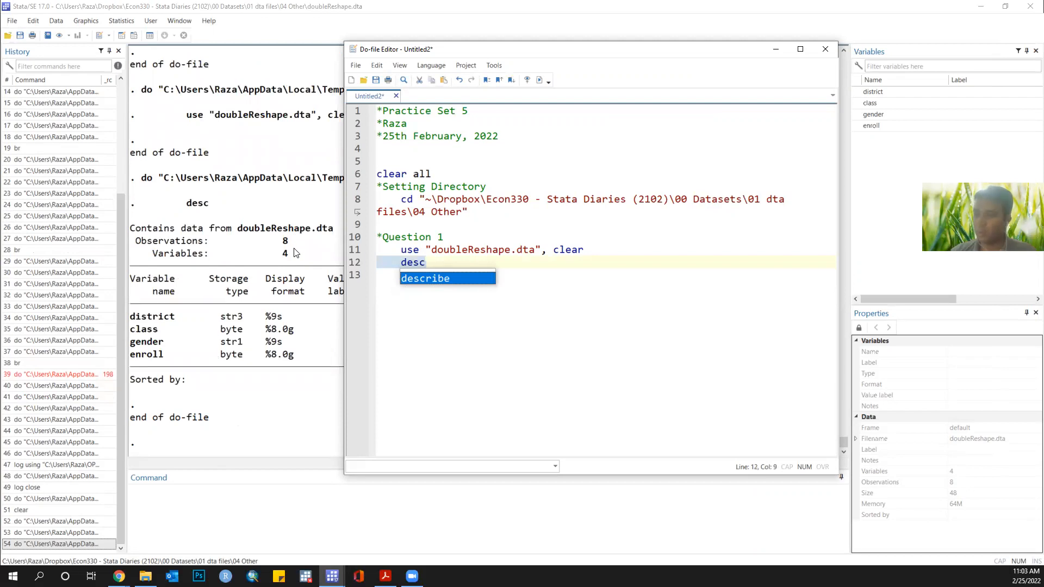
Step: Write the answer comment "*There are 8 observations and 4 variables in your dataset" below the desc command
click(484, 263)
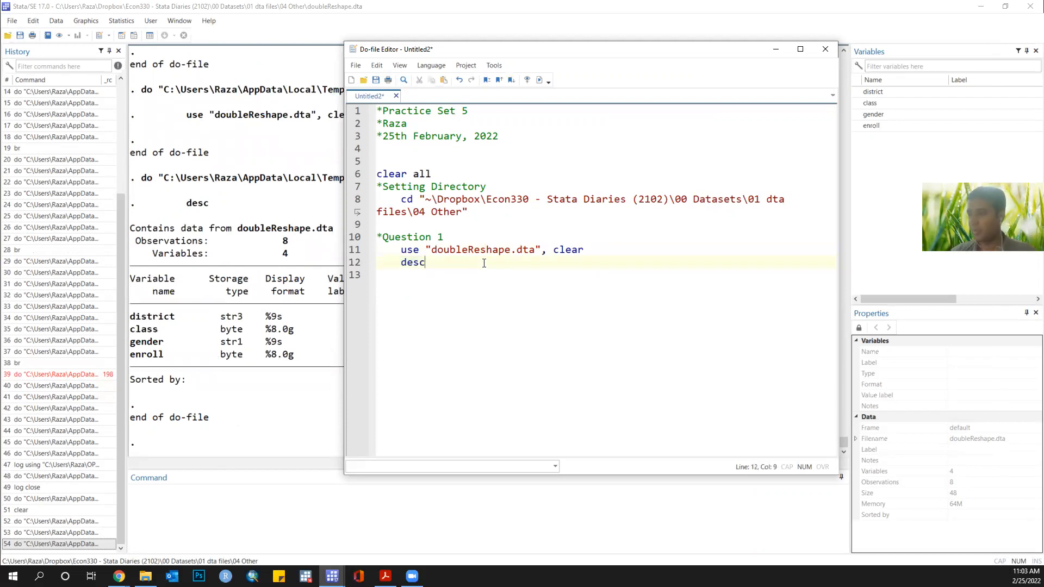
key(Return)
key(Return)
text(*Ther)
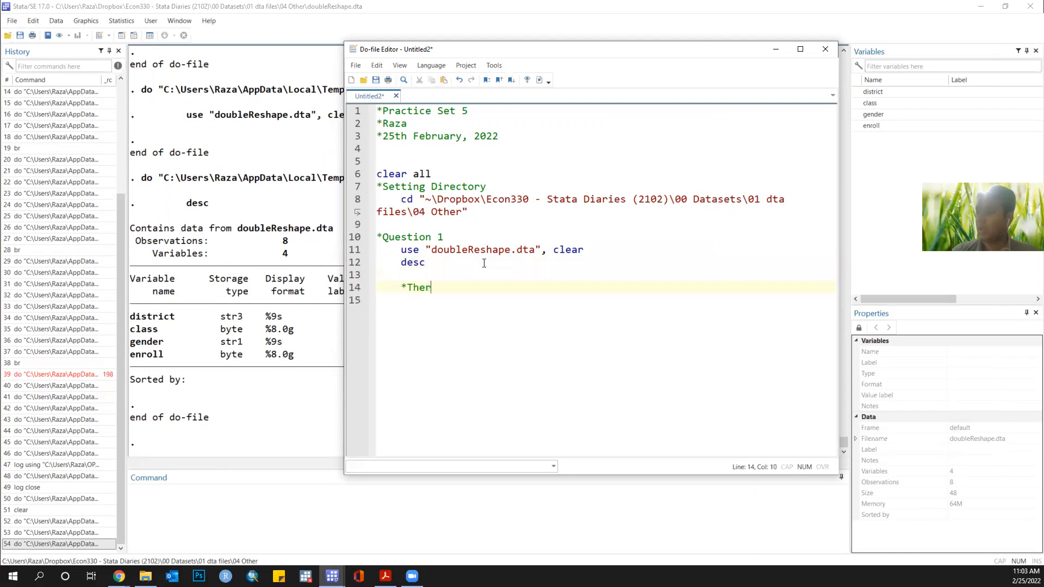
text(e are 8 observations and 4 variables in your dataset)
Step: Add a "*Question 2" comment heading below the Question 1 answer
key(Return)
key(Return)
text(*Qu)
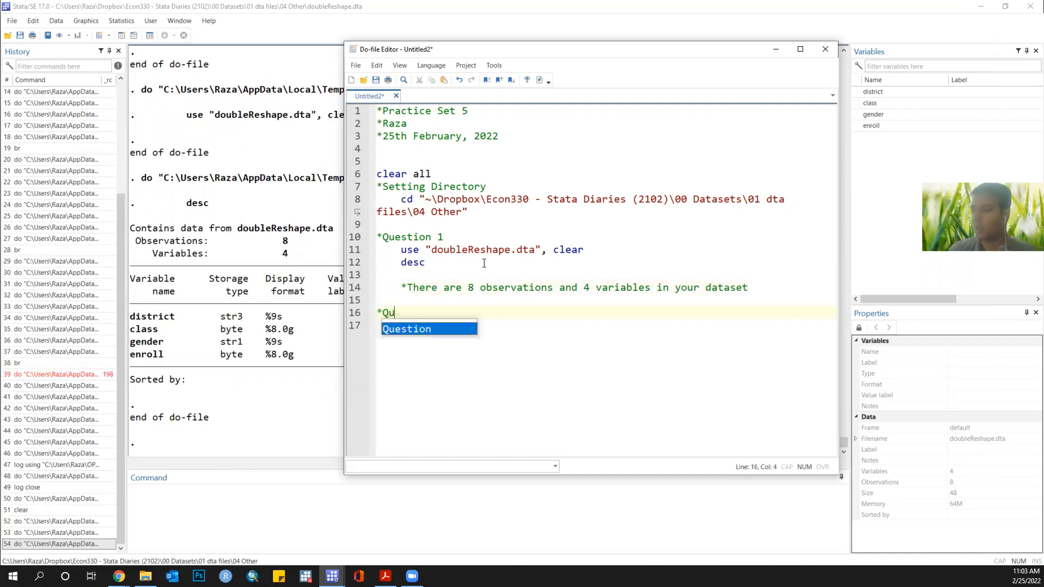
text(estion 2)
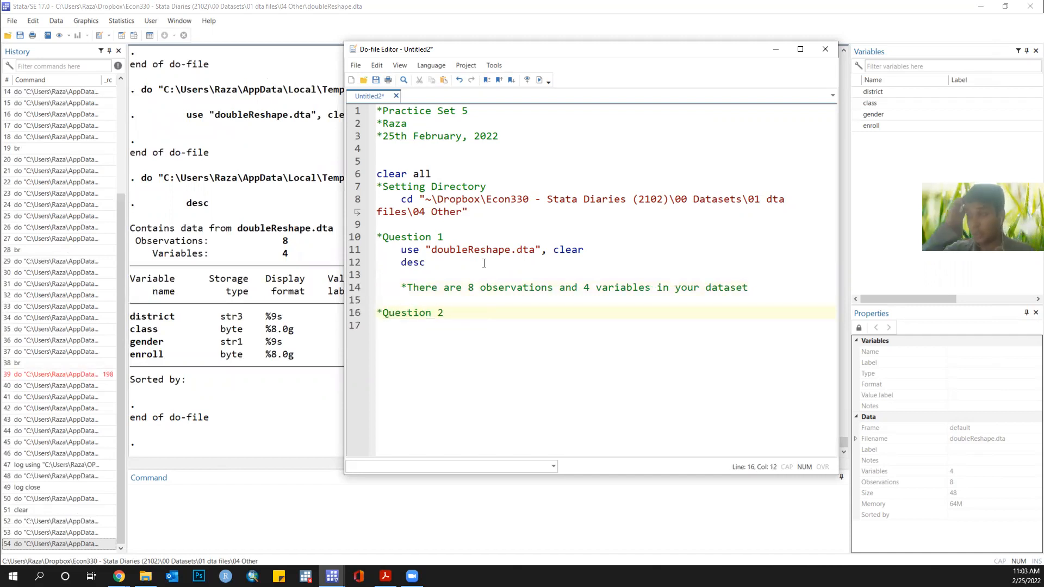
Step: Start saving the do-file and browse to the 01 Lab Sessions\Lab 5\01 doFile folder
click(484, 263)
key(ctrl+s)
click(603, 86)
click(589, 85)
click(586, 84)
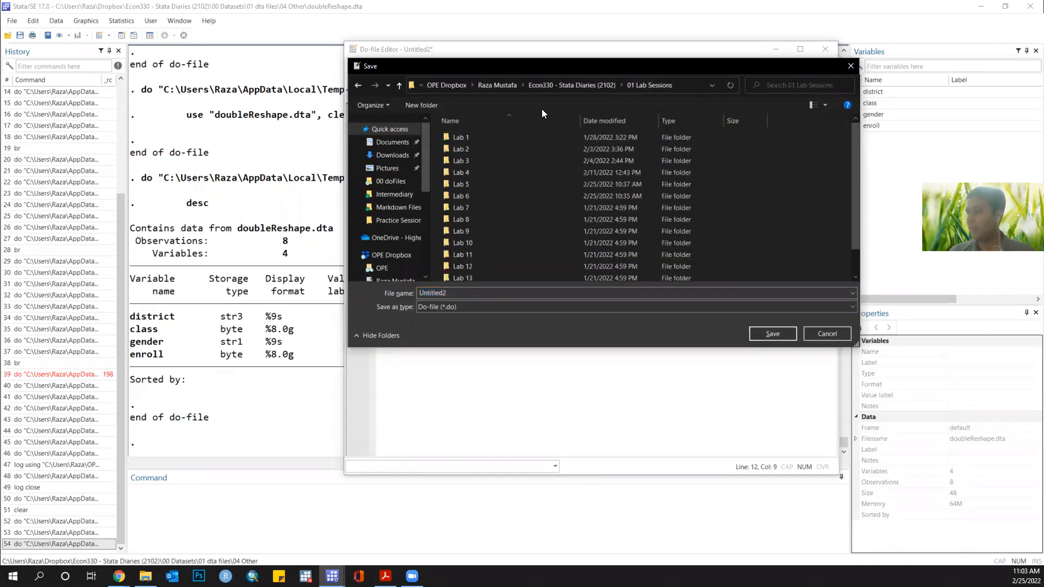
double_click(466, 184)
double_click(473, 135)
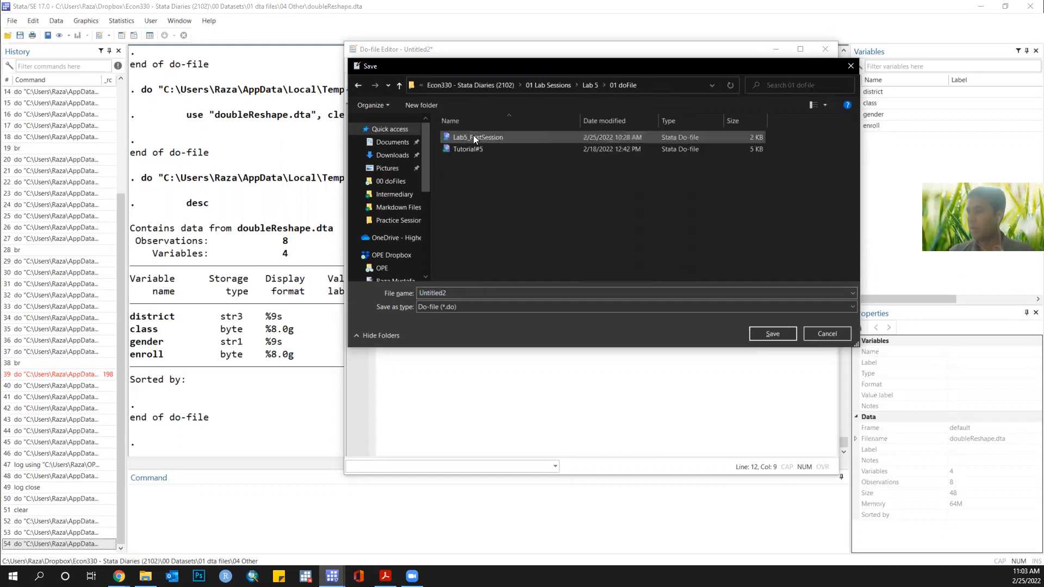
Step: Save the do-file as Lab5_SecondSession, basing the name on the existing Lab5_FirstSession file
click(478, 137)
click(443, 293)
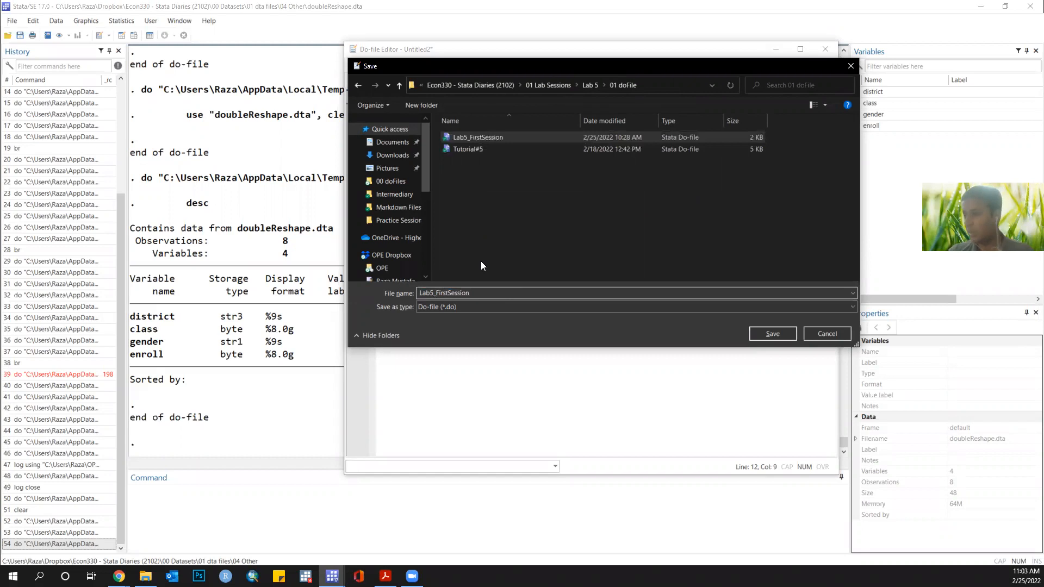
key(BackSpace)
key(BackSpace)
key(BackSpace)
key(BackSpace)
key(BackSpace)
text(Second)
key(Return)
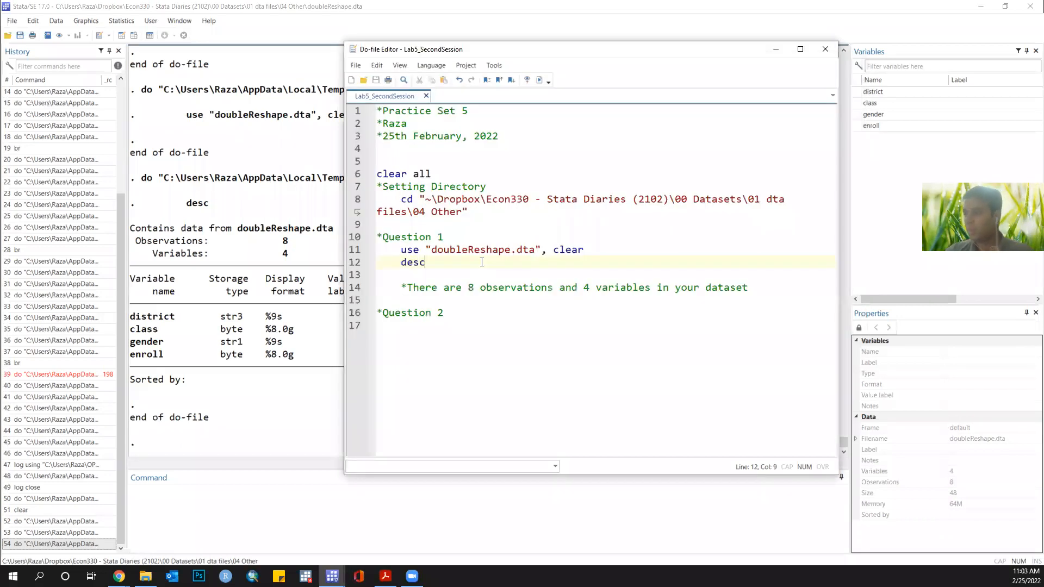
Step: Add empty lines under the "*Question 2" heading and read question 2 in the practice PDF
click(457, 313)
key(Return)
key(Return)
click(405, 324)
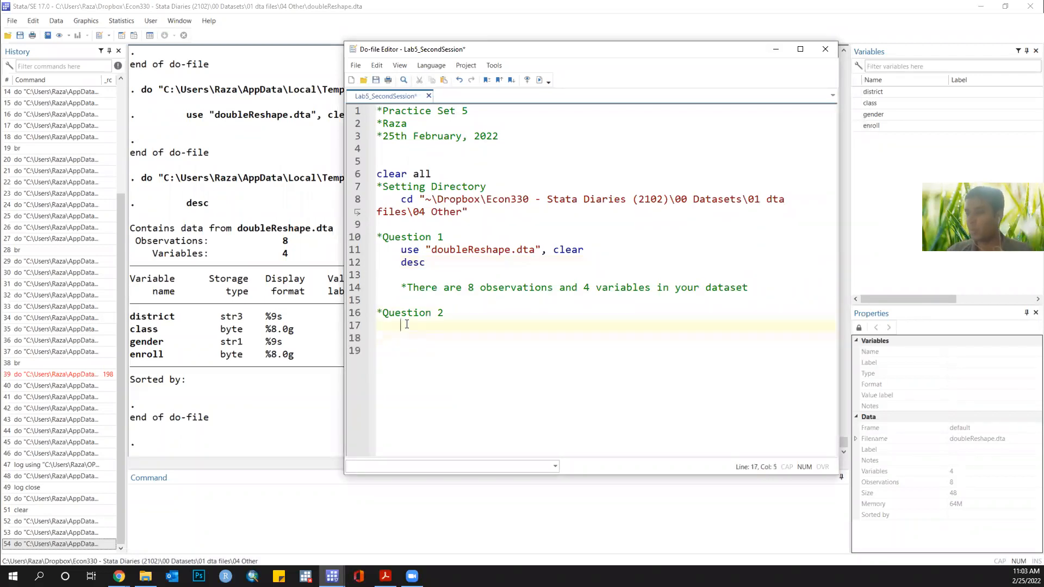
click(386, 576)
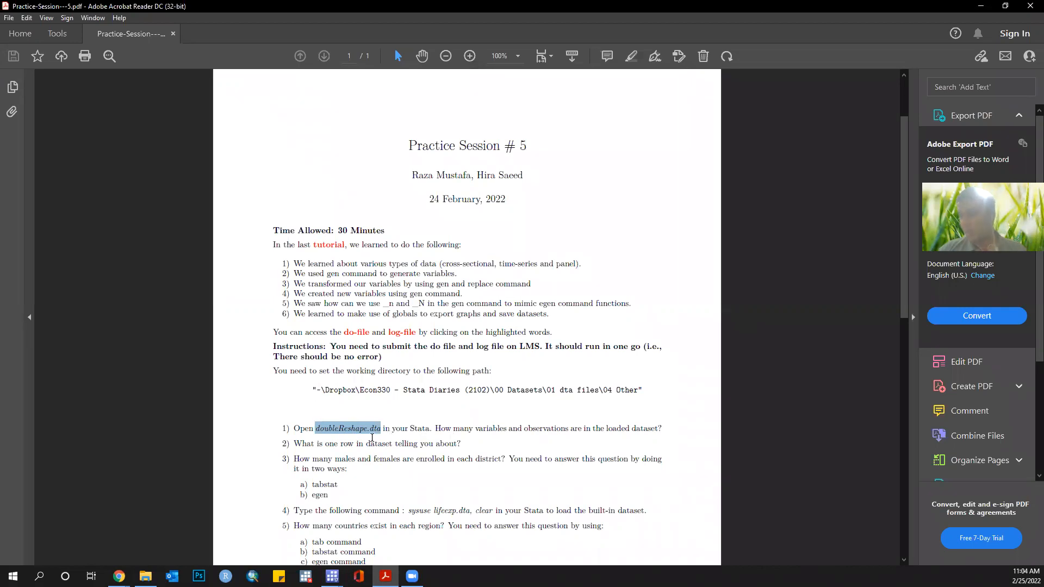
key(alt+Tab)
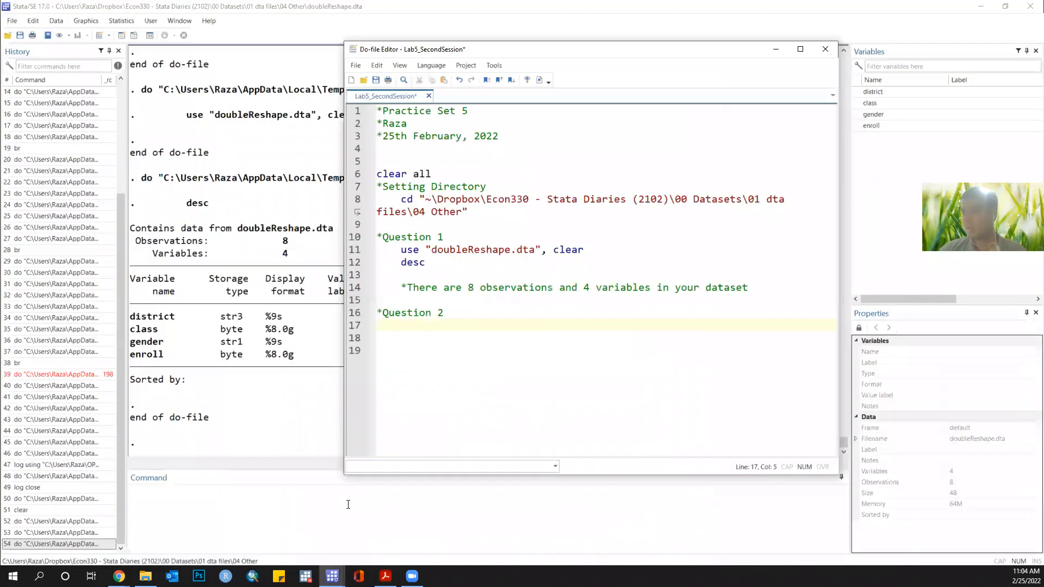
Step: Run br to browse the loaded dataset and examine what one row represents
click(348, 505)
text(br)
key(Return)
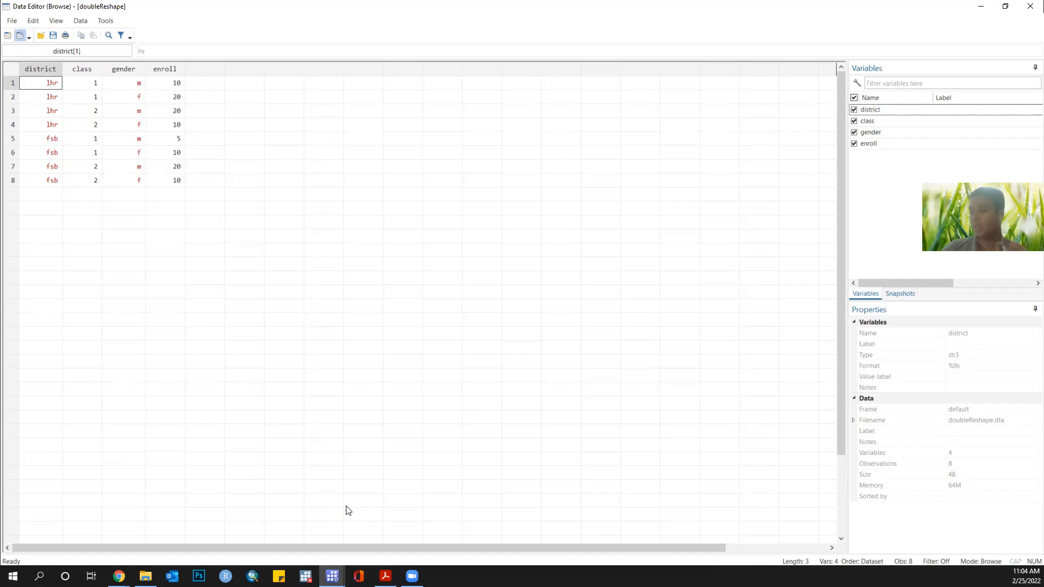
Step: Write the comment "*The data tells us about enrollment information at district, class and gender level" under the Question 2 heading
mouse_move(340, 576)
click(347, 555)
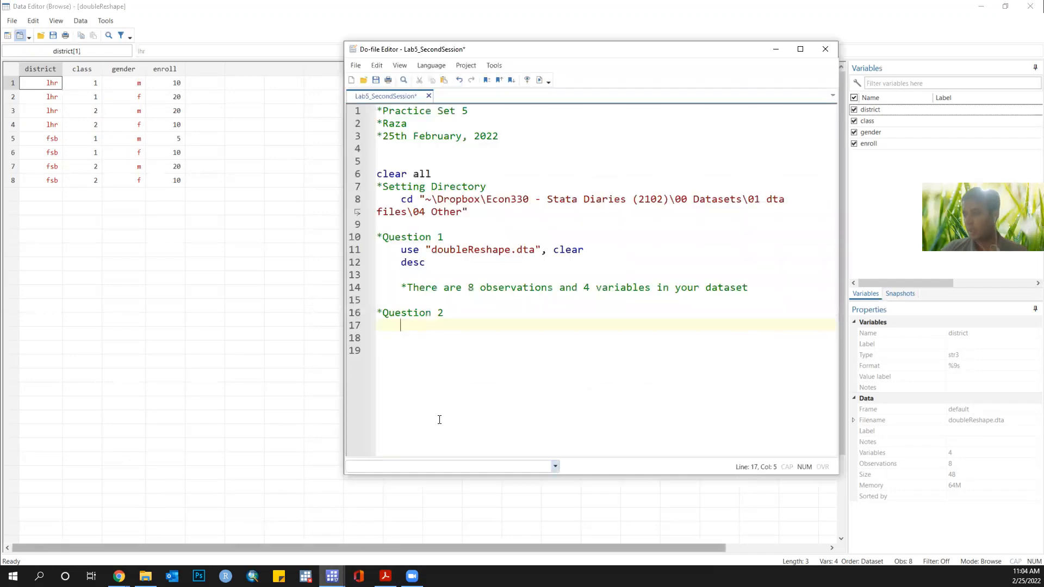
text(*We)
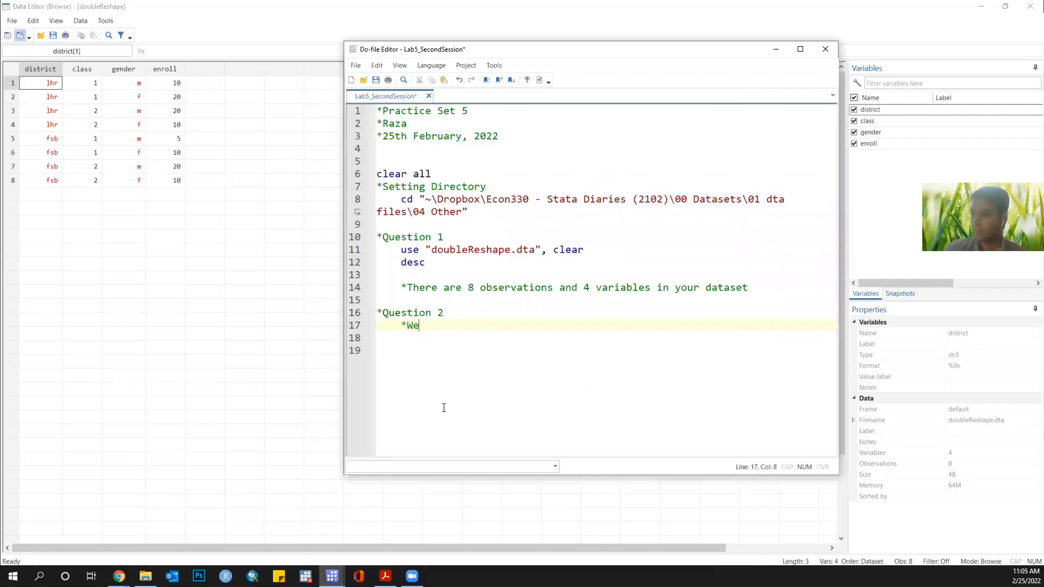
key(BackSpace)
key(BackSpace)
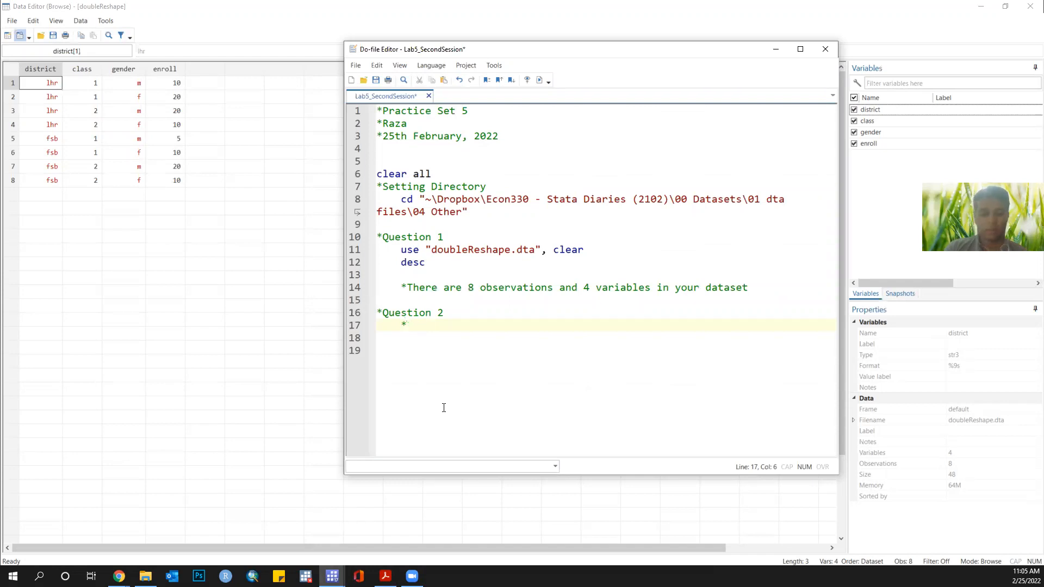
text(The)
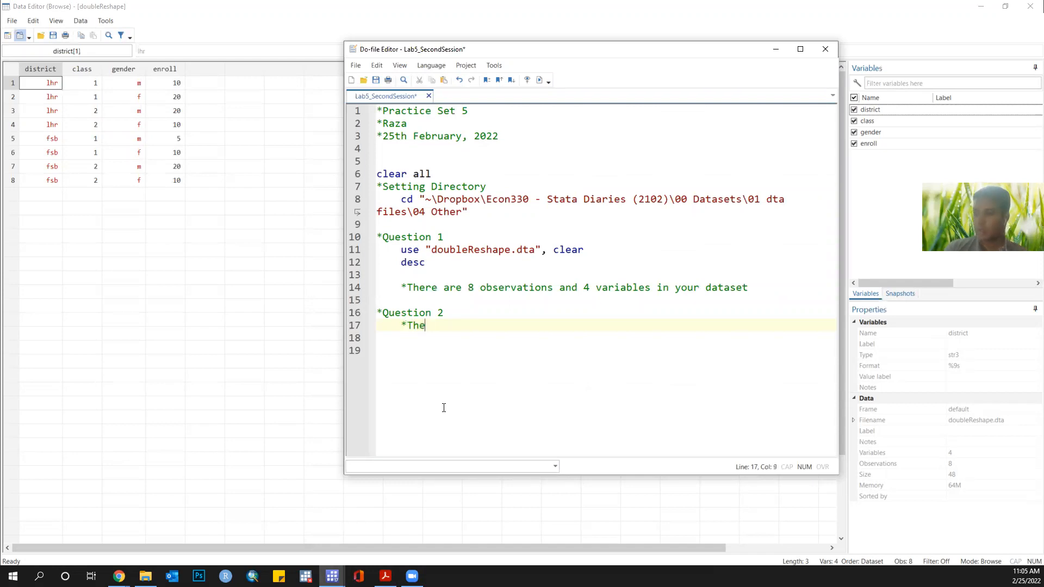
text( data tel)
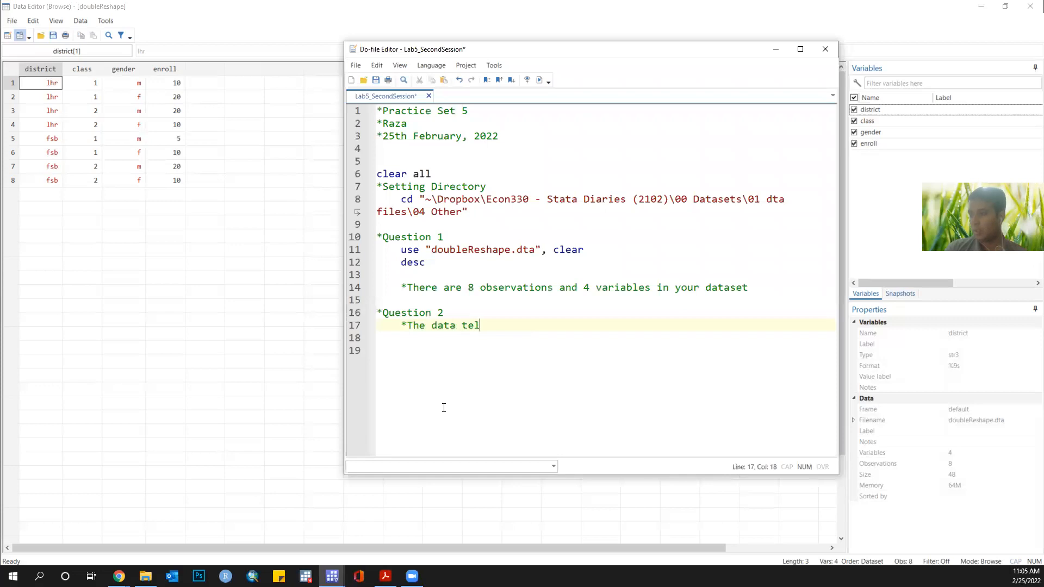
text(ls us about e)
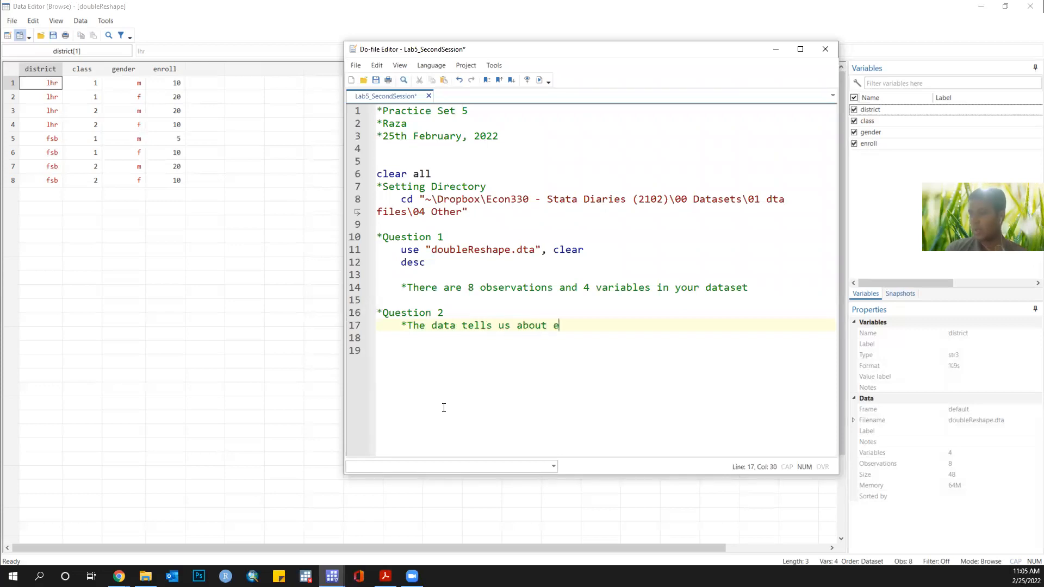
text(nrollment infomr)
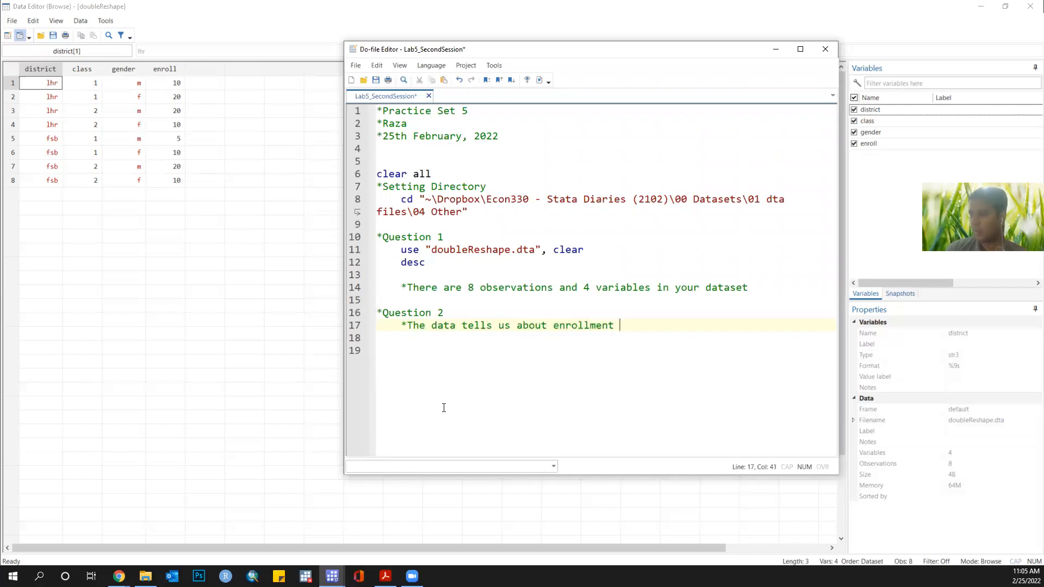
key(BackSpace)
key(BackSpace)
text(rmation at dis)
text(trict, cl)
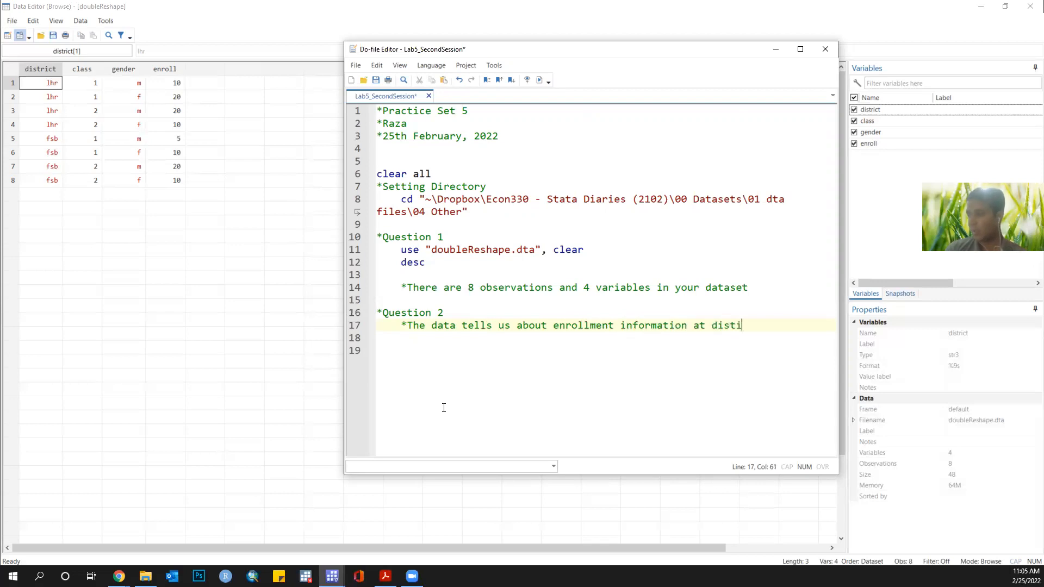
text(ass at)
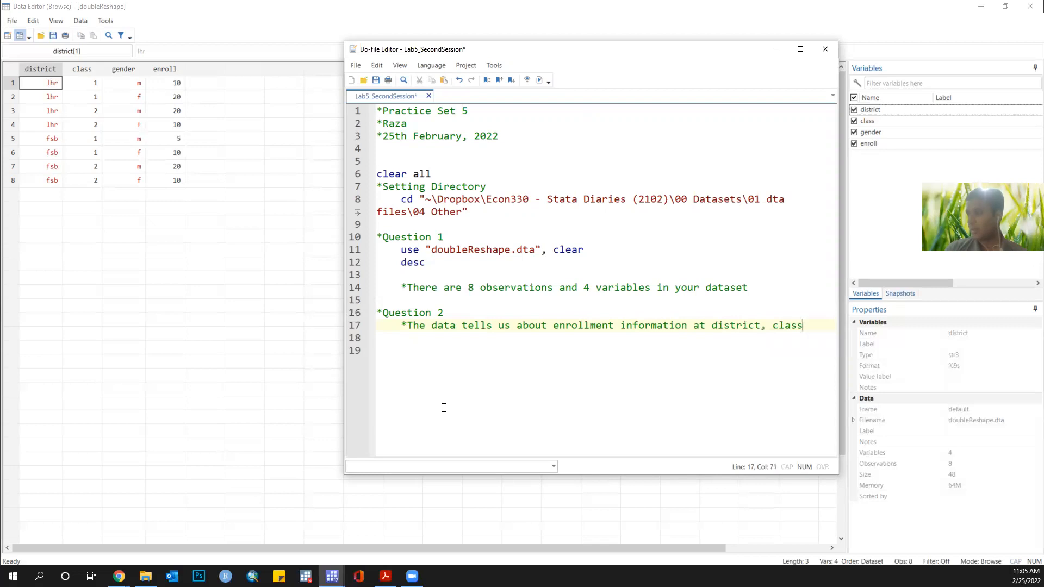
key(BackSpace)
key(BackSpace)
text(nd gender level)
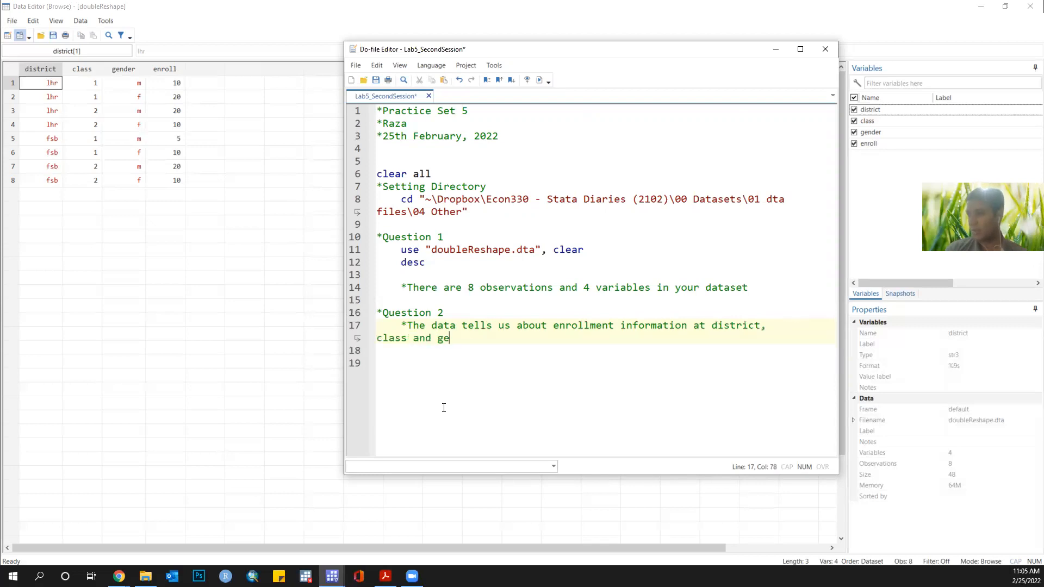
Step: Add a "*Question 3" heading with an indented line below the Question 2 answer and save the do-file
key(Return)
key(Return)
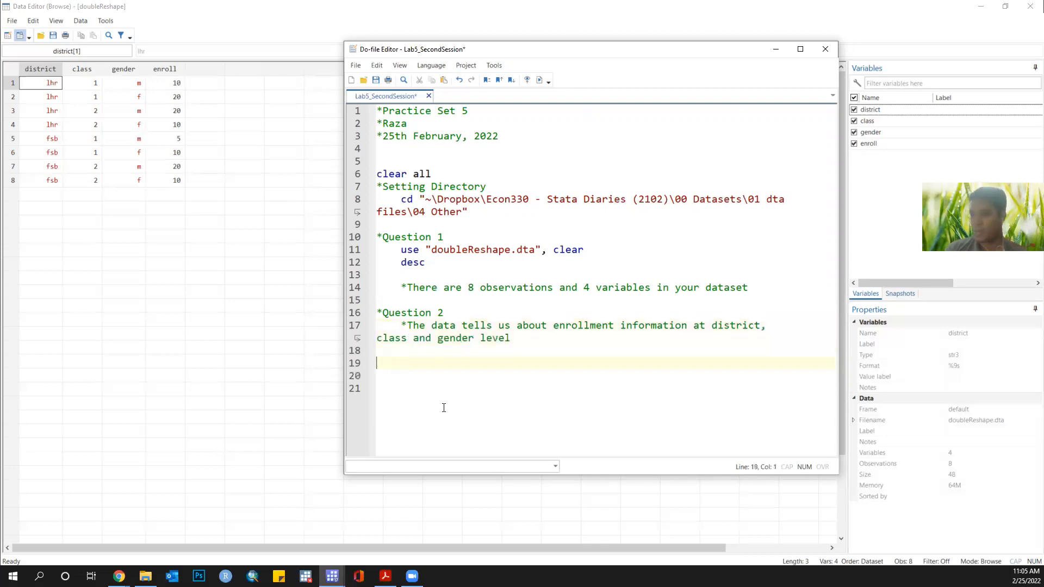
key(ctrl+s)
text(*)
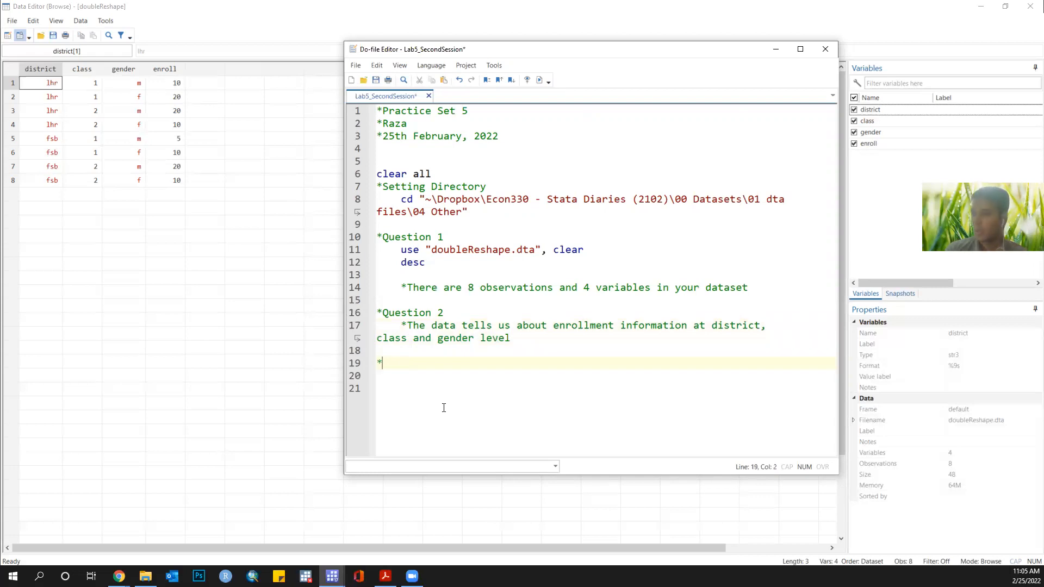
text(Question 3)
key(Return)
key(Tab)
key(Tab)
key(ctrl+s)
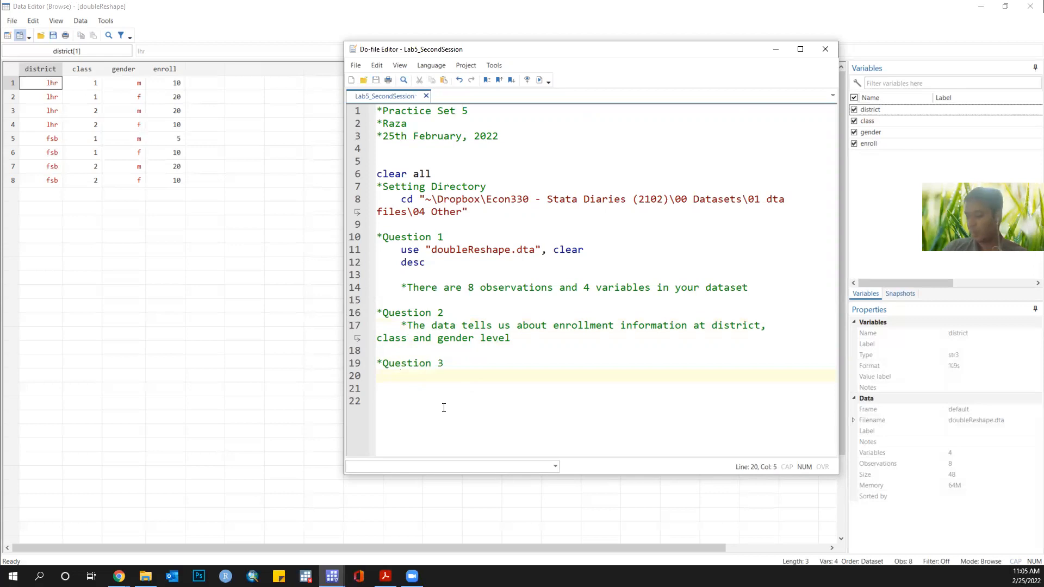
Step: Read question 3 in the practice PDF and return to the do-file
click(385, 576)
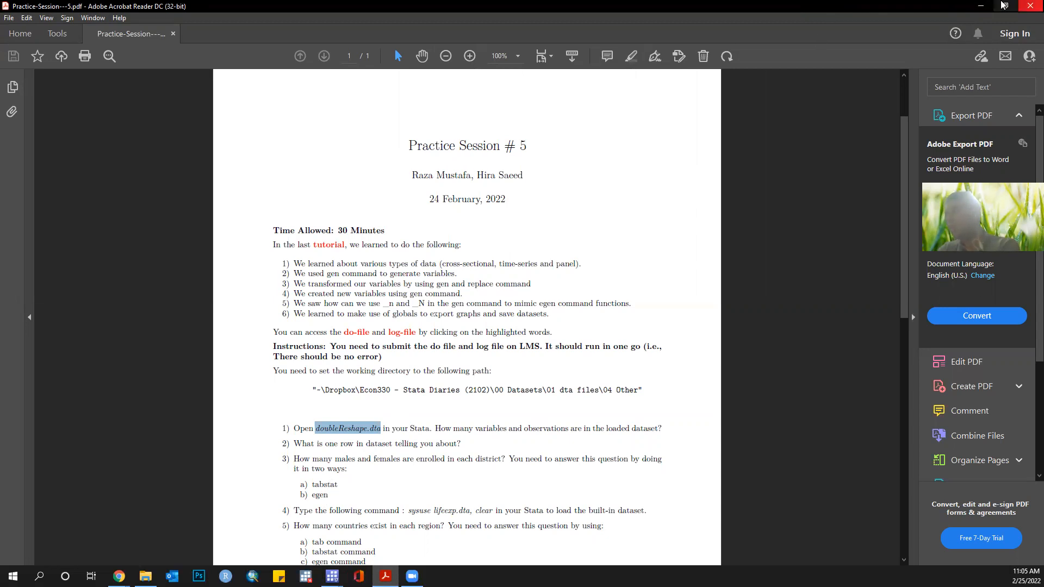
click(980, 6)
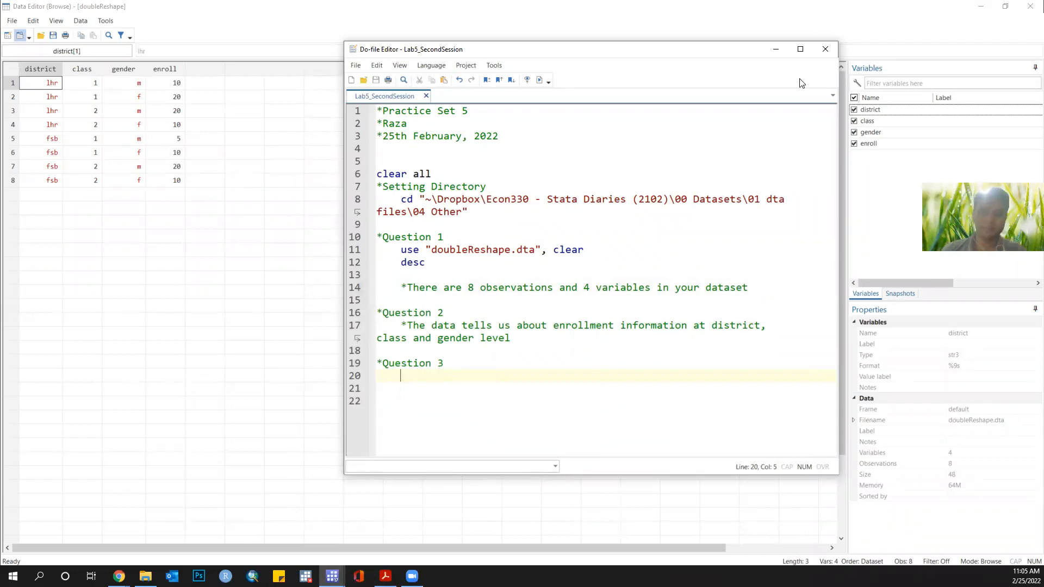
key(alt+Tab)
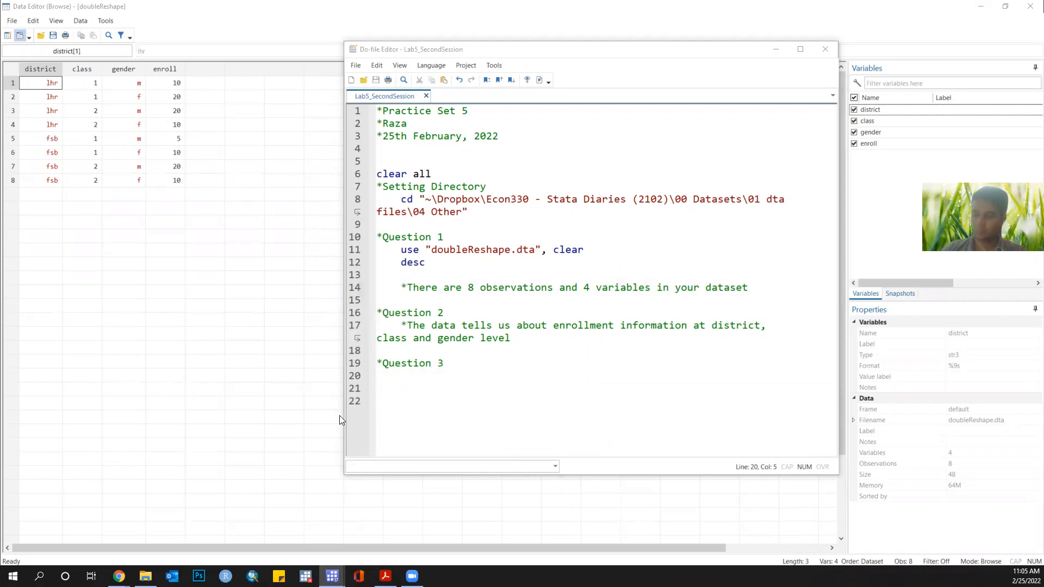
Step: Minimize the data browser and start a tabstat command on the indented line under the Question 3 heading
click(406, 377)
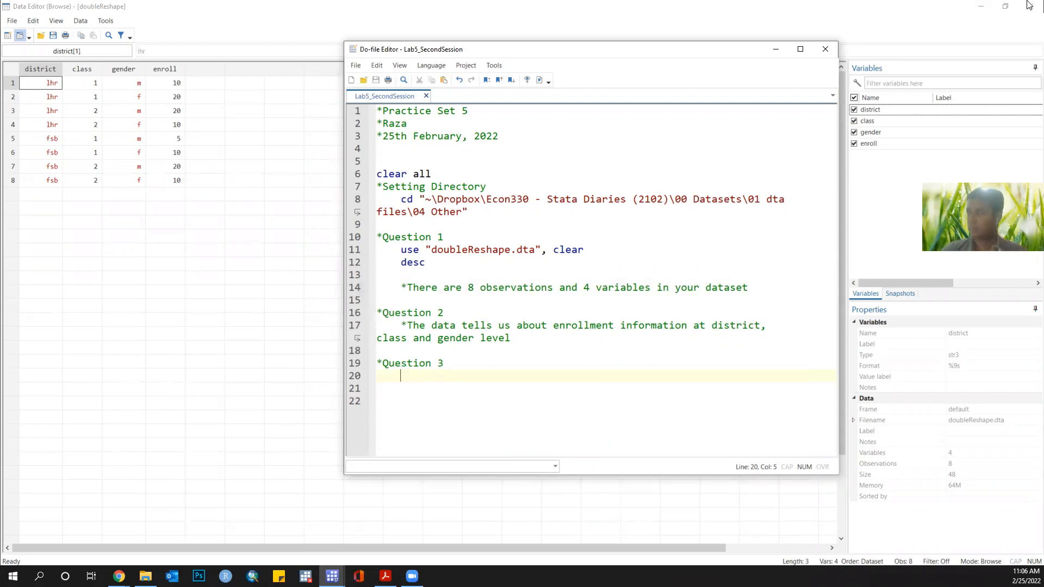
click(986, 6)
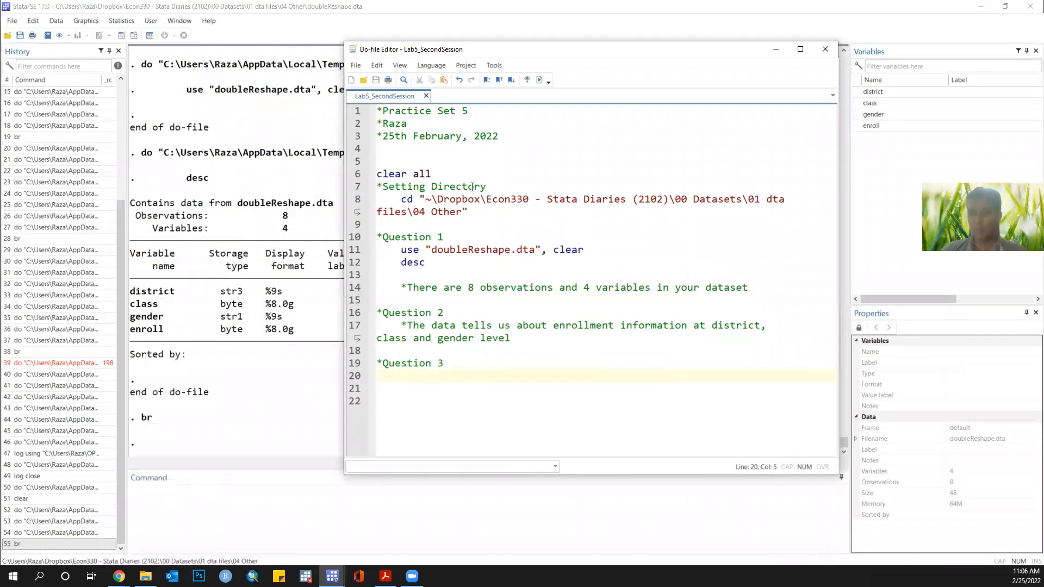
text(ta)
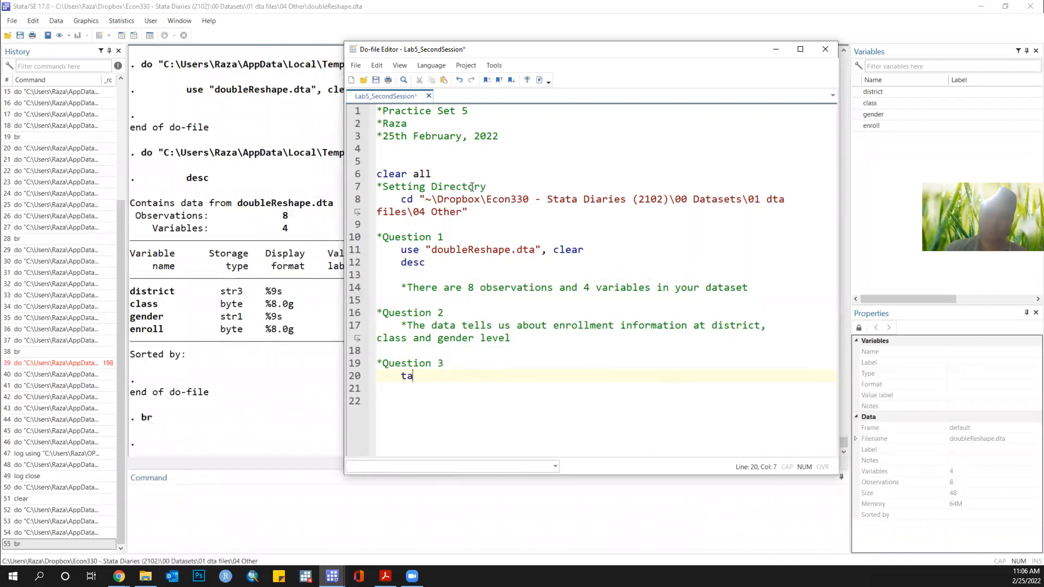
text(bstat)
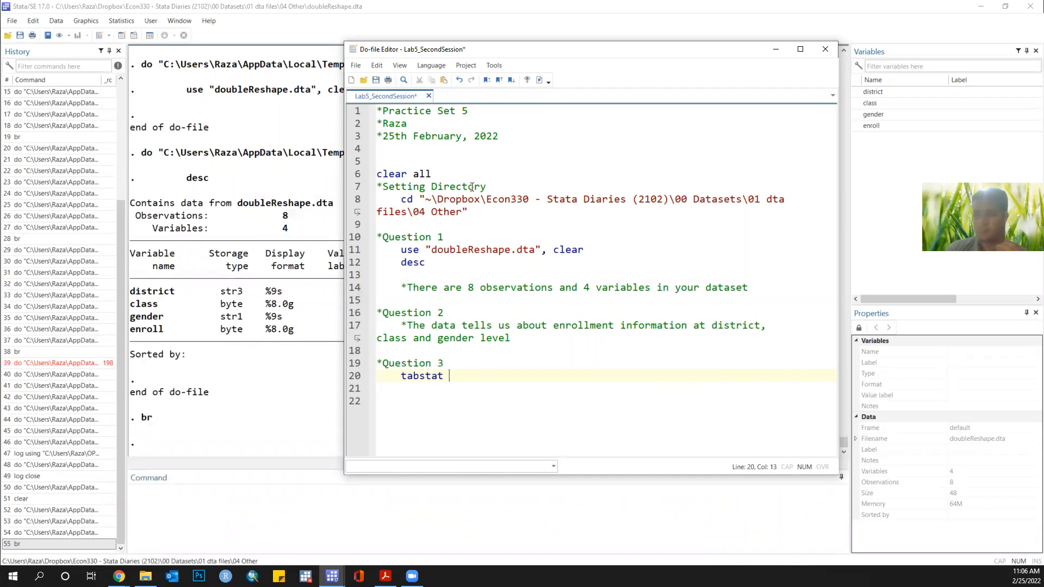
key(Up)
key(End)
key(Return)
text(*Wh)
key(BackSpace)
key(BackSpace)
key(BackSpace)
key(BackSpace)
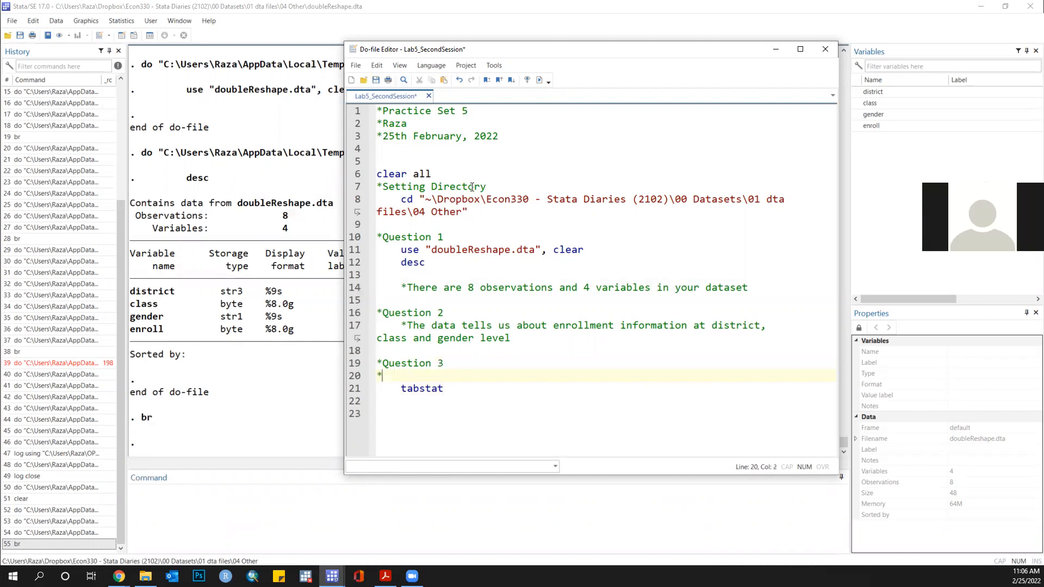
Step: Complete the command as "tabstat enroll, by(gender)" and run that line
key(Down)
text(enrooo)
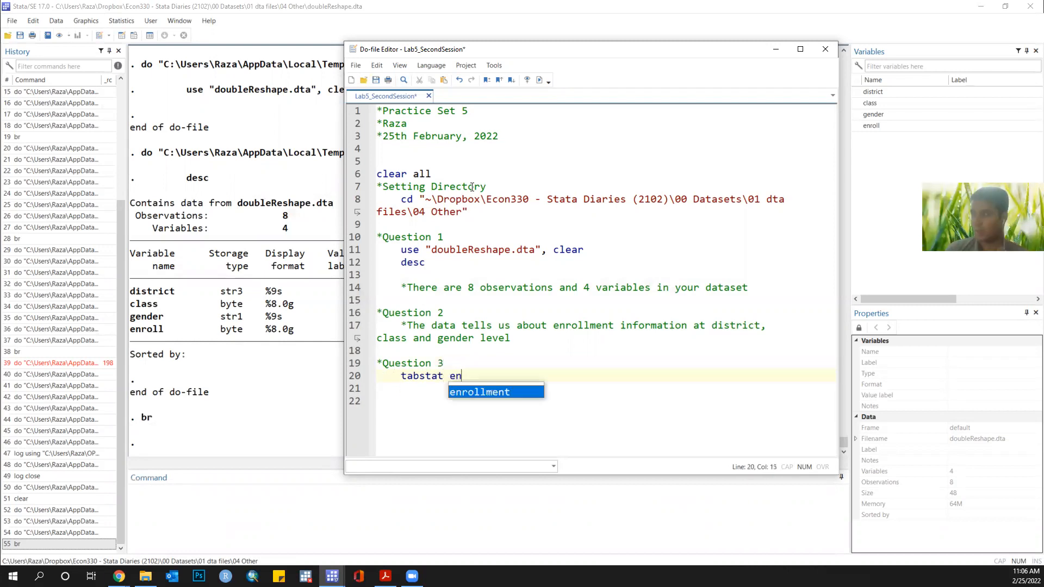
key(BackSpace)
key(BackSpace)
text(ll,)
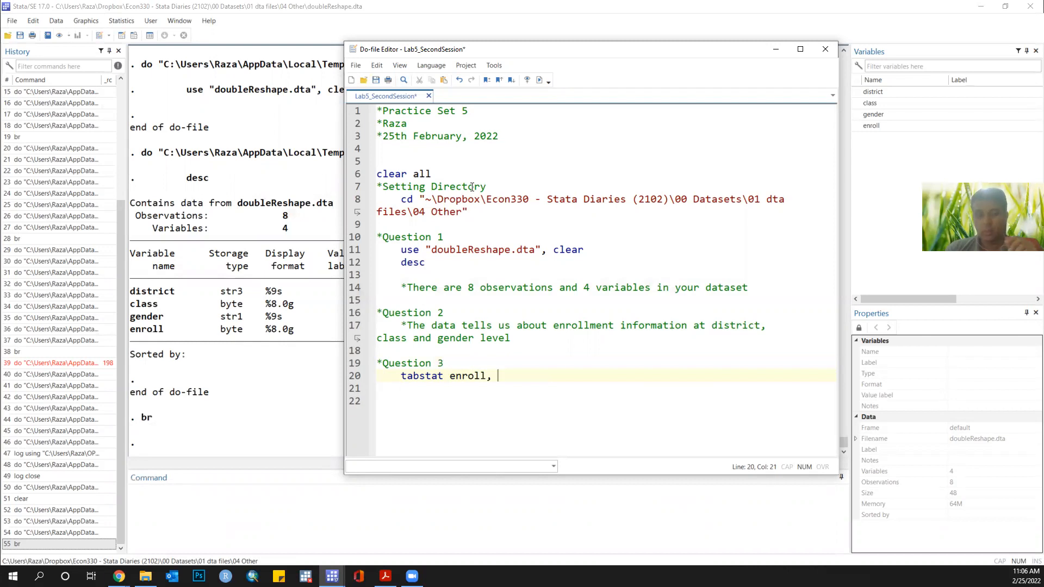
text(by(gender)
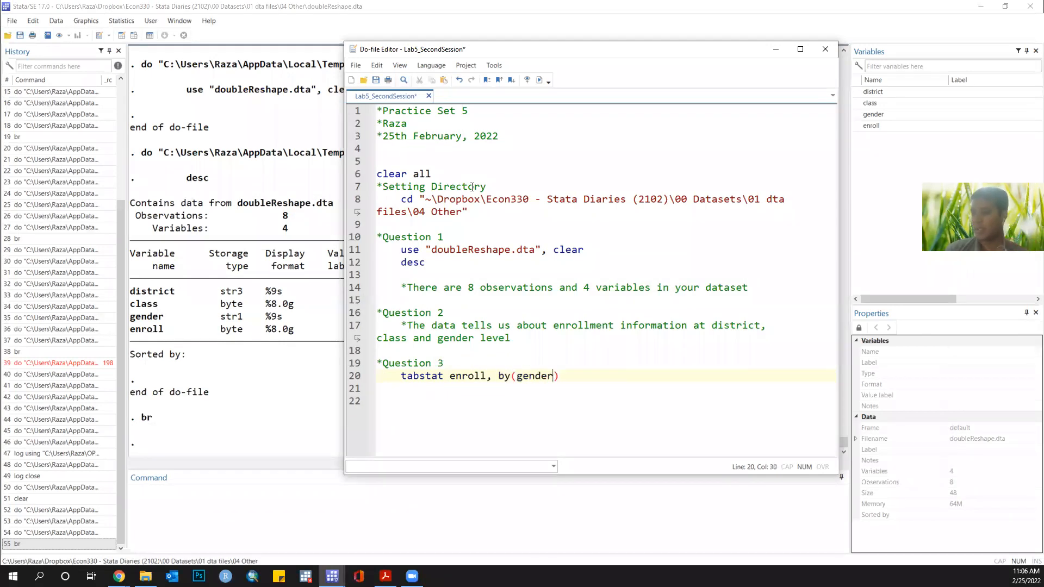
text())
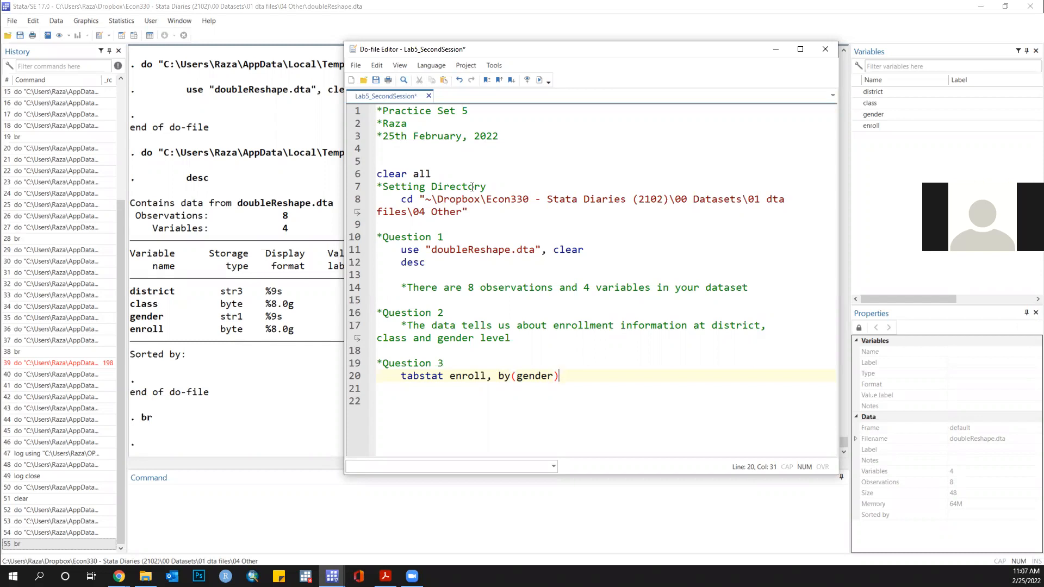
key(ctrl+d)
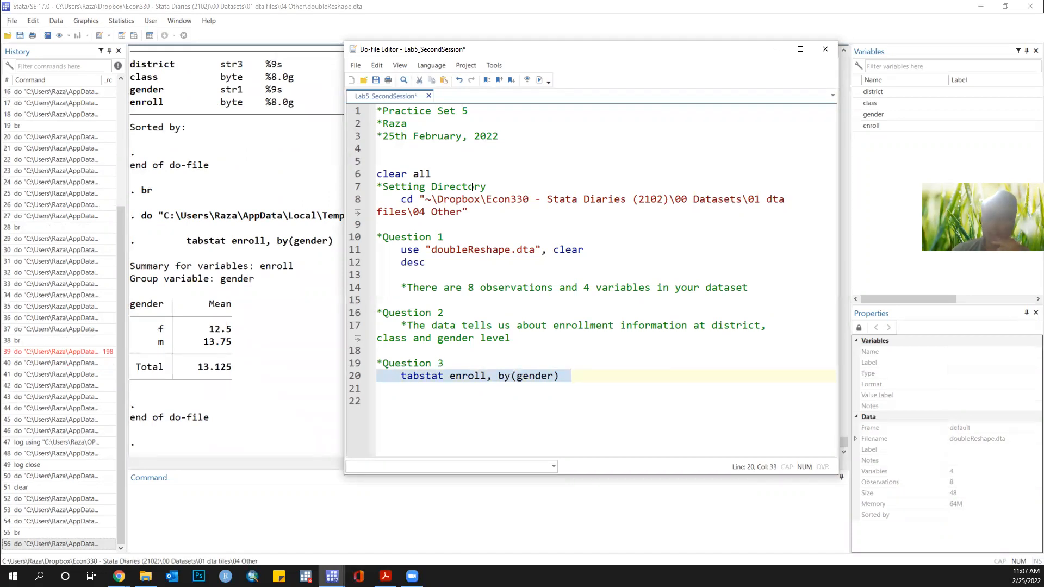
Step: Append the comment "//This command is giving me average enrollment at gender level" to the tabstat line and start a new line
key(Left)
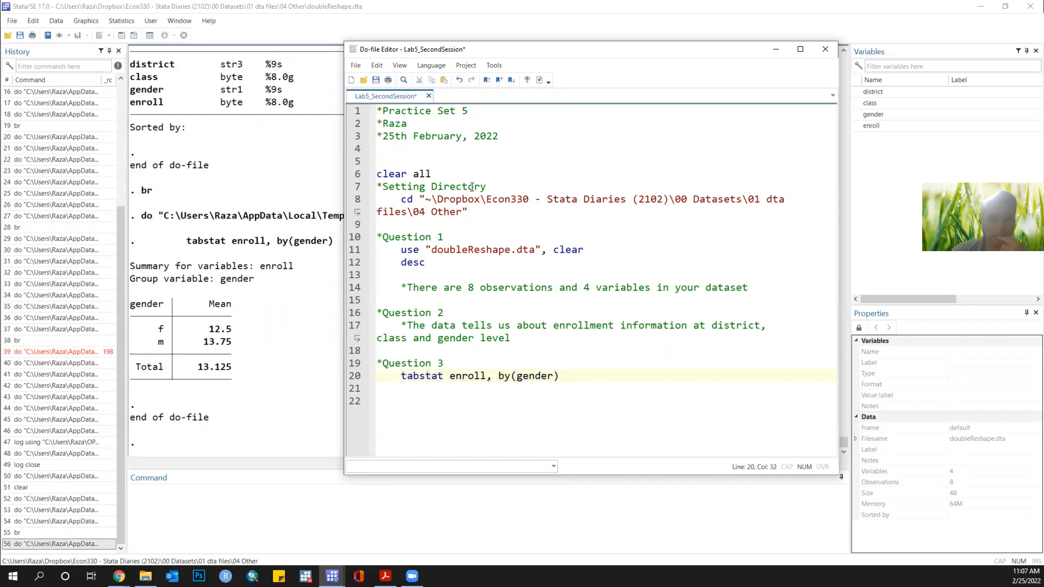
text(//This comma)
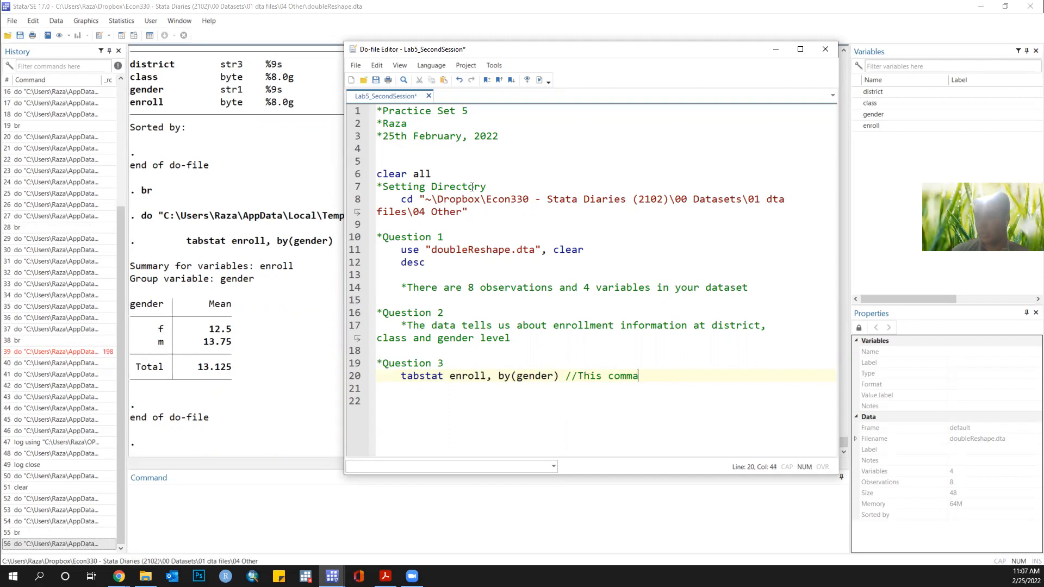
text(nd is giving me avave)
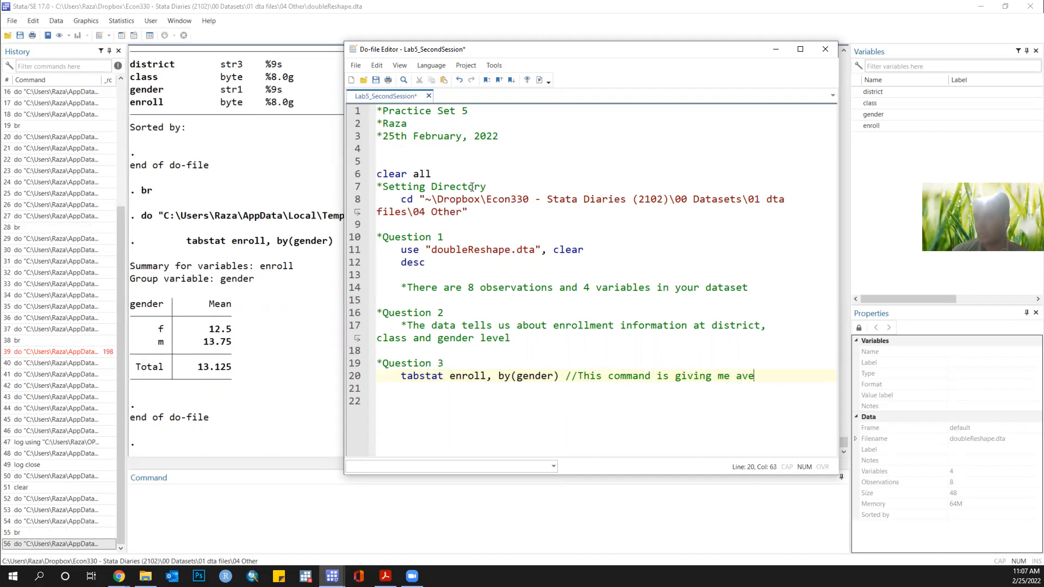
text(rage enoollment at gn)
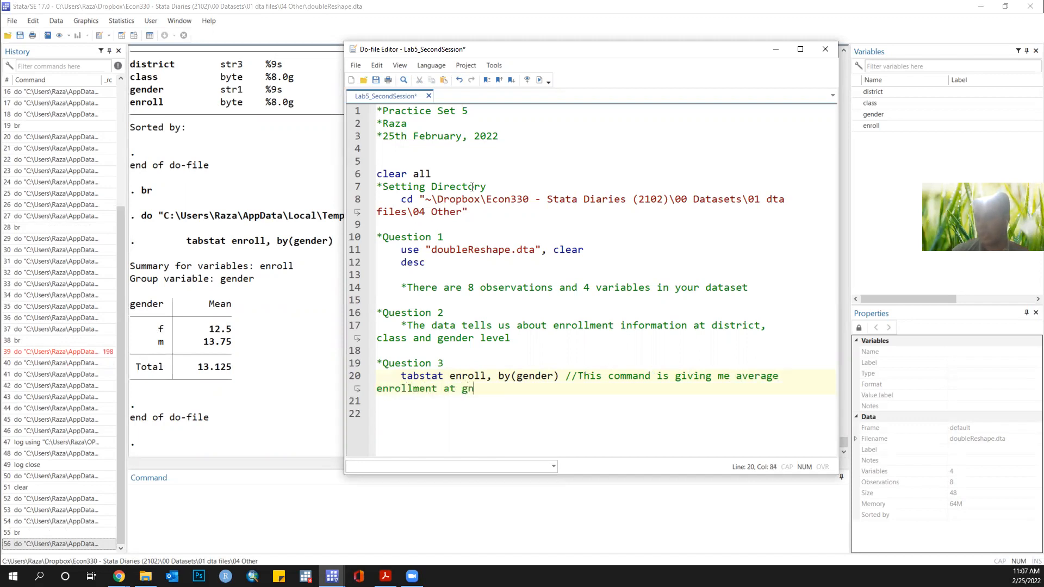
key(BackSpace)
text(ender level)
key(Return)
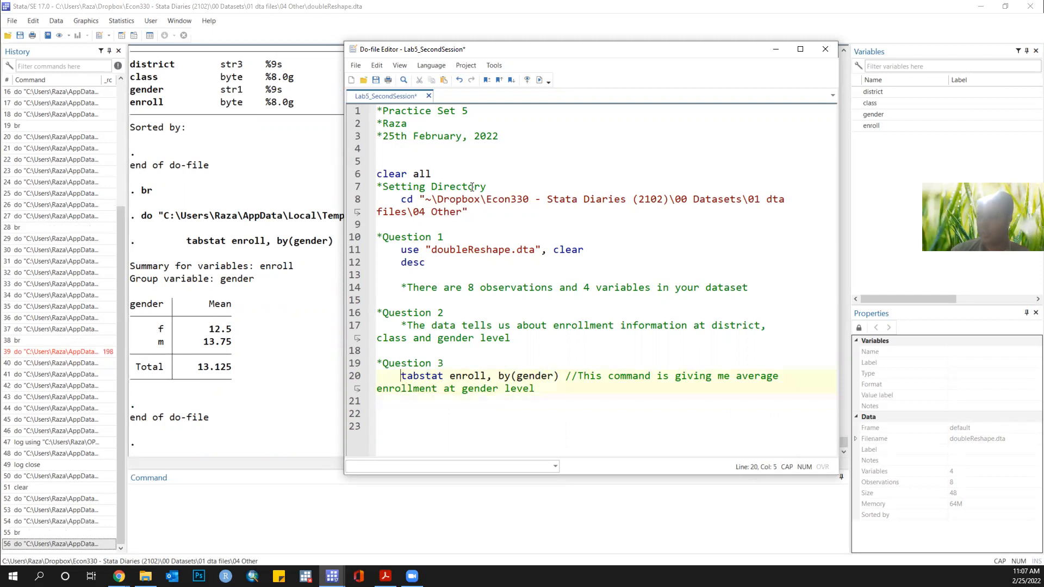
Step: Copy "tabstat enroll, by(gender)" without its comment onto a new line below, leaving an empty line between
key(ctrl+shift+Right)
key(ctrl+shift+Right)
key(ctrl+shift+Right)
key(ctrl+shift+Right)
key(ctrl+shift+Right)
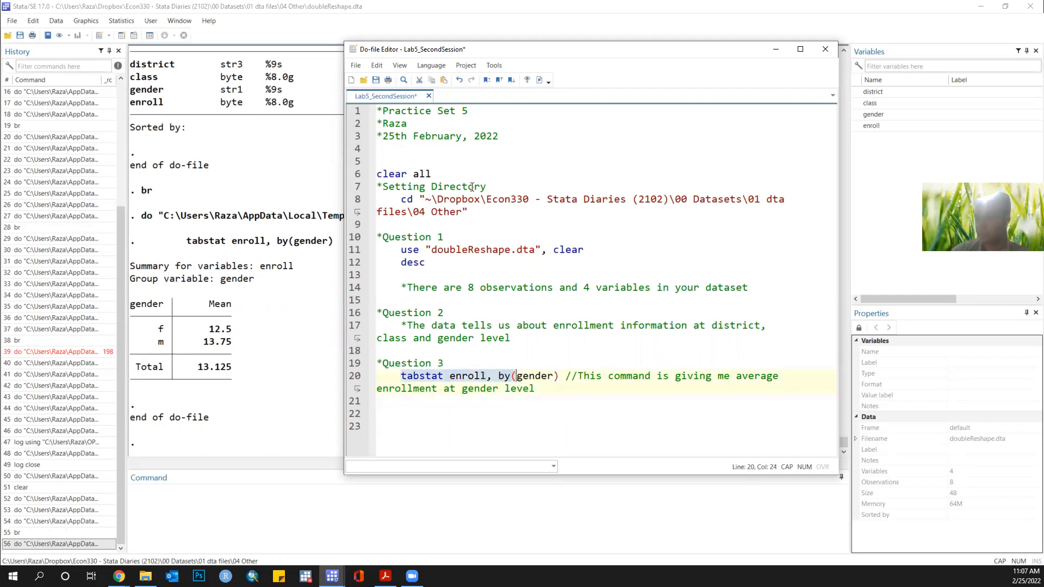
key(ctrl+shift+Right)
key(ctrl+shift+Right)
key(ctrl+c)
key(Down)
key(Down)
key(Return)
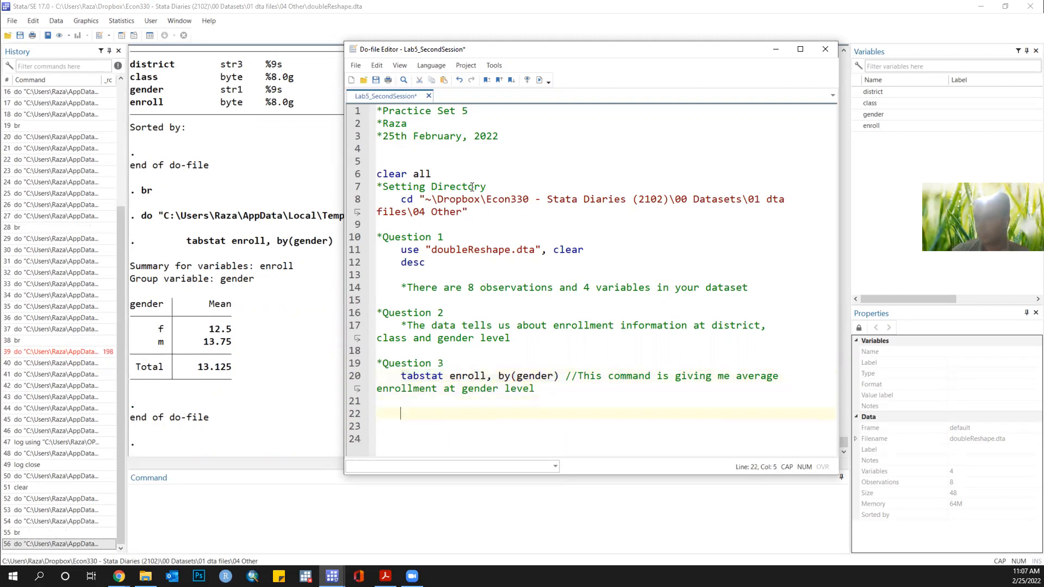
key(ctrl+v)
Step: Add the option S(n) to the copied tabstat command and try to run that line
text(S(N))
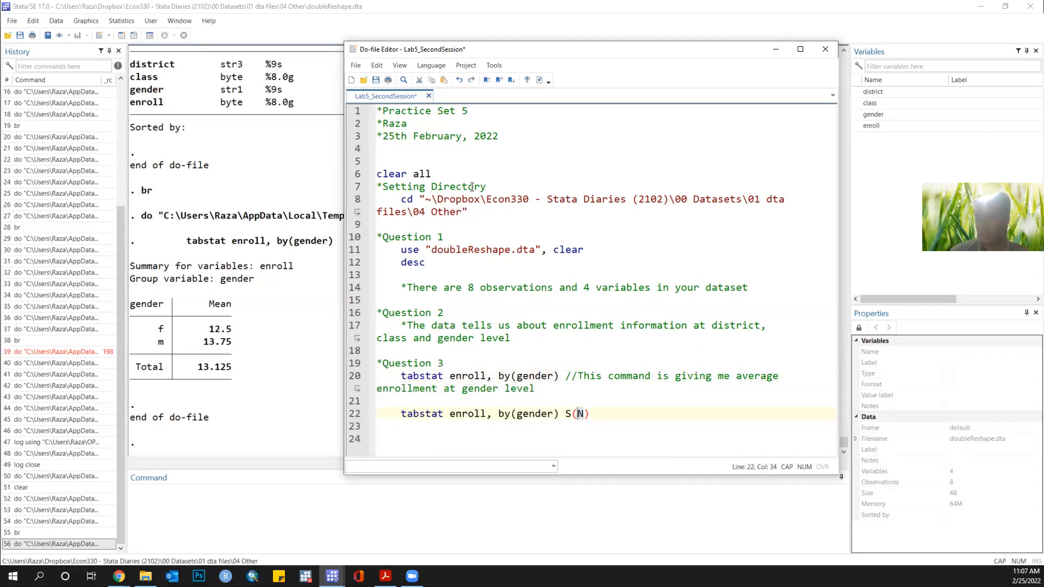
key(shift+Home)
key(Caps_Lock)
key(Right)
key(Left)
key(shift+Left)
text(n)
key(Right)
key(shift+Home)
key(ctrl+d)
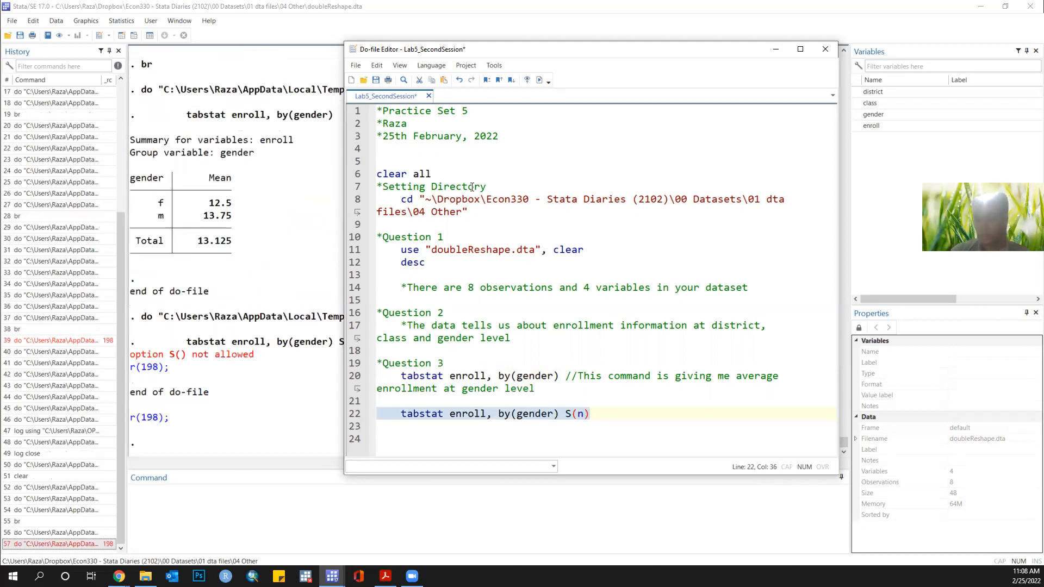
Step: Correct the option in the second tabstat command to lowercase s(n) and run that line
key(Right)
key(Left)
key(Left)
key(Left)
key(shift+Left)
text(s)
key(Home)
key(shift+End)
key(ctrl+d)
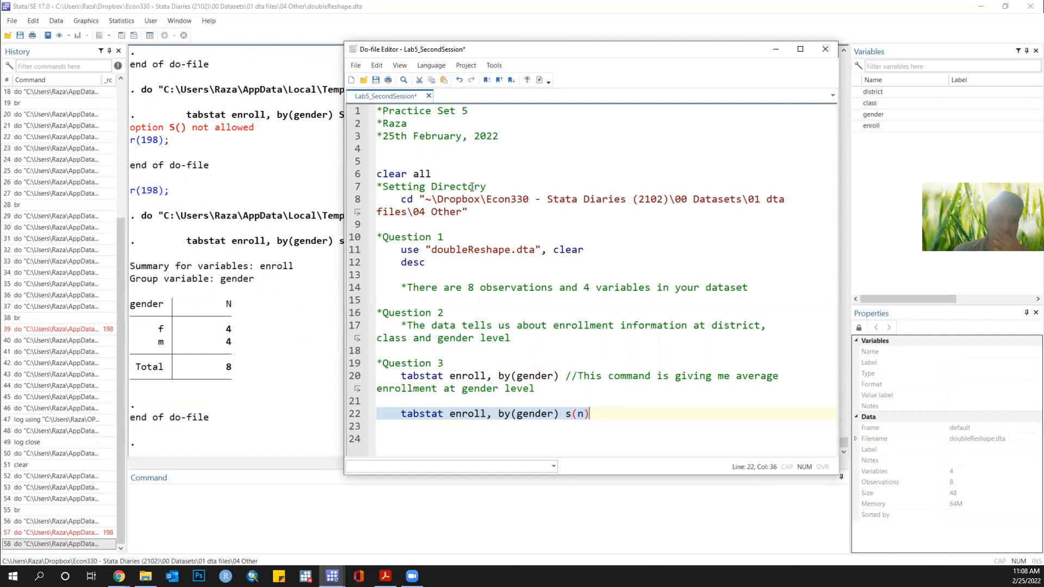
key(End)
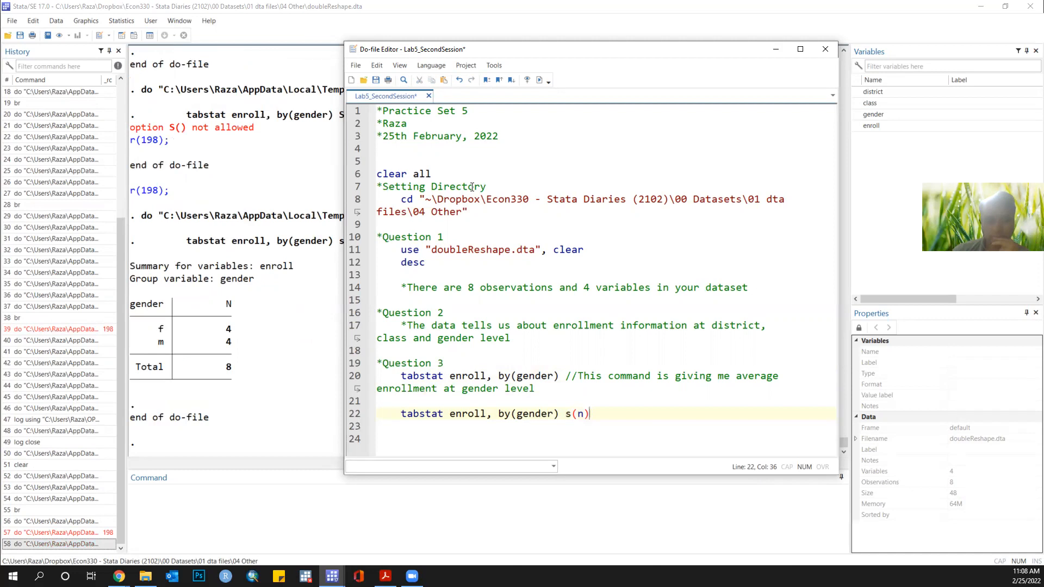
text(//)
key(BackSpace)
key(BackSpace)
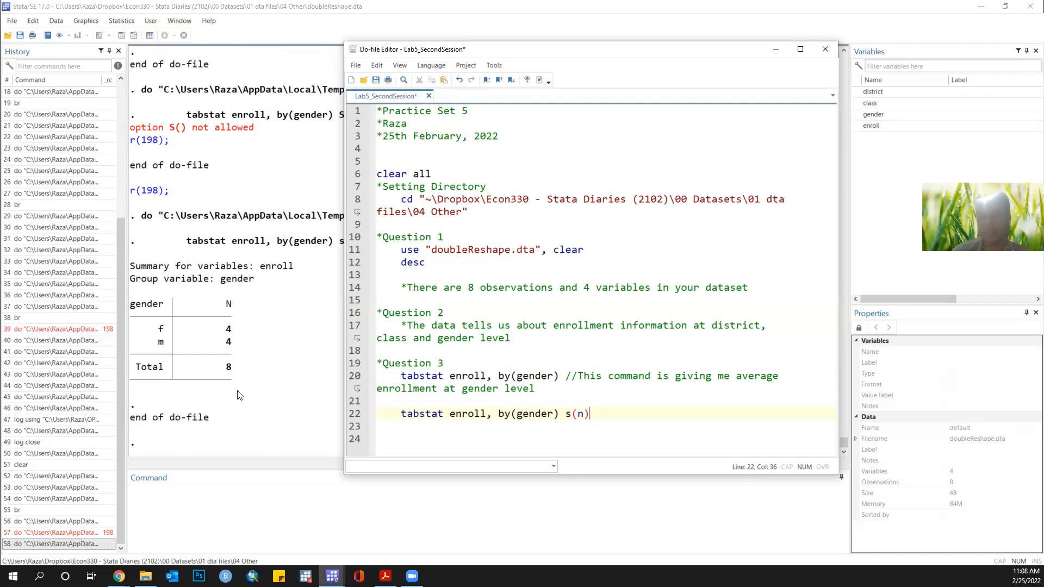
Step: Browse the dataset, examine the gender values row by row, and return to the do-file
click(231, 487)
text(br)
key(Return)
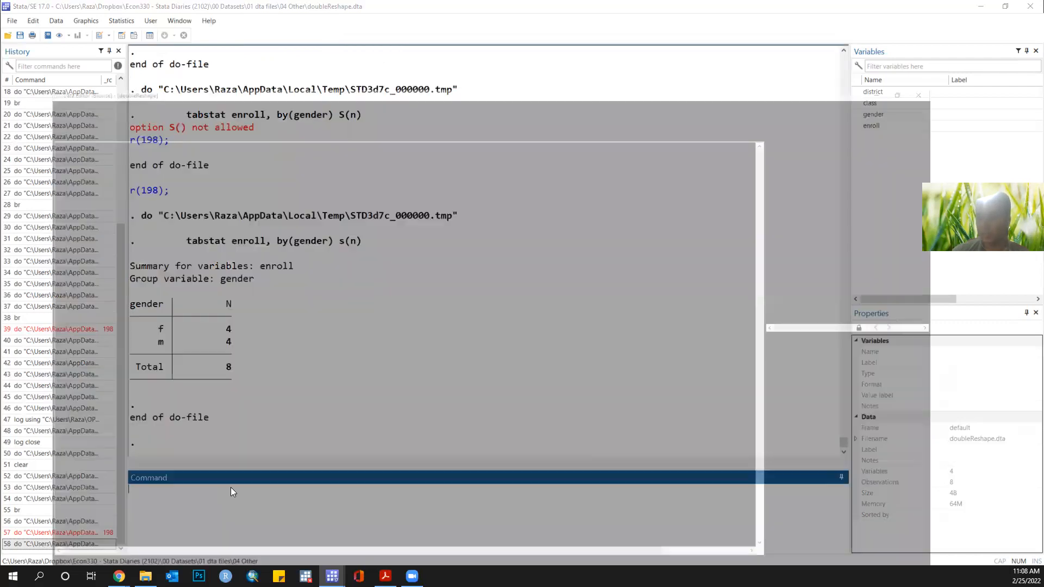
key(Right)
key(Right)
key(Down)
key(Down)
key(Down)
key(Down)
key(Down)
key(Up)
key(Up)
key(Up)
key(Up)
key(Up)
key(Down)
key(Down)
key(Down)
key(Down)
key(Down)
key(Down)
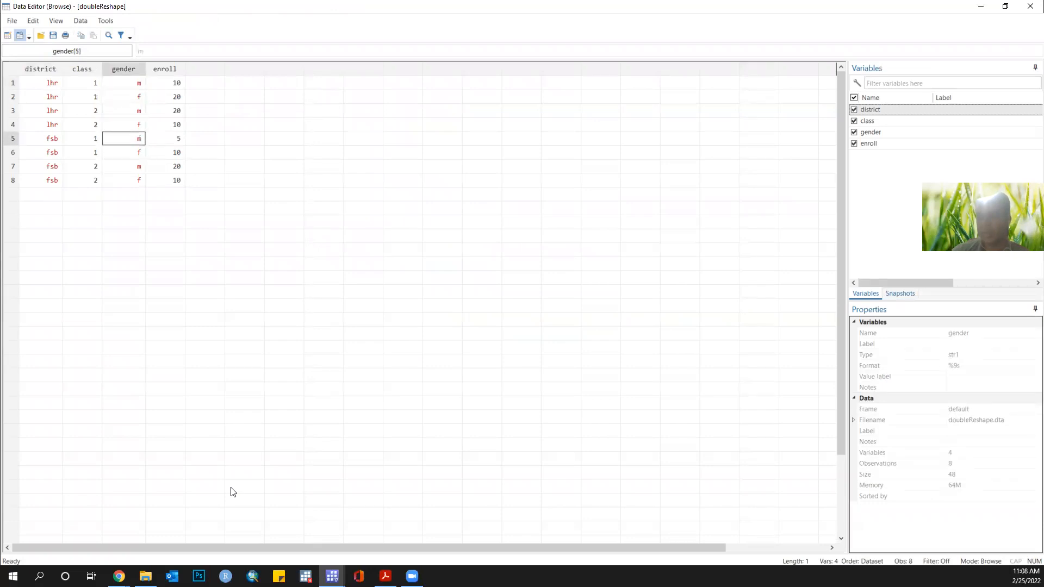
key(Up)
key(Up)
key(Up)
key(Up)
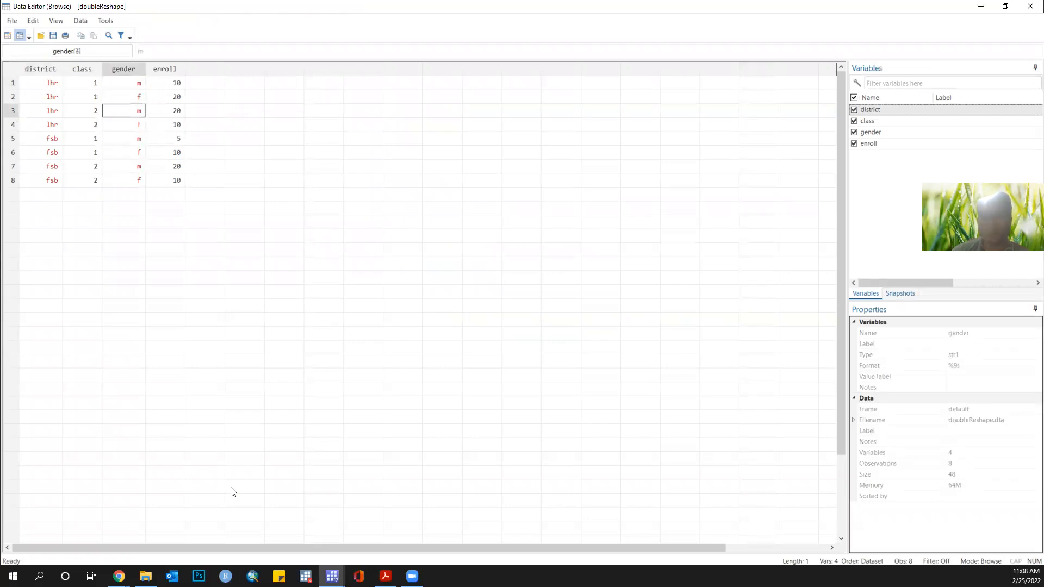
click(982, 6)
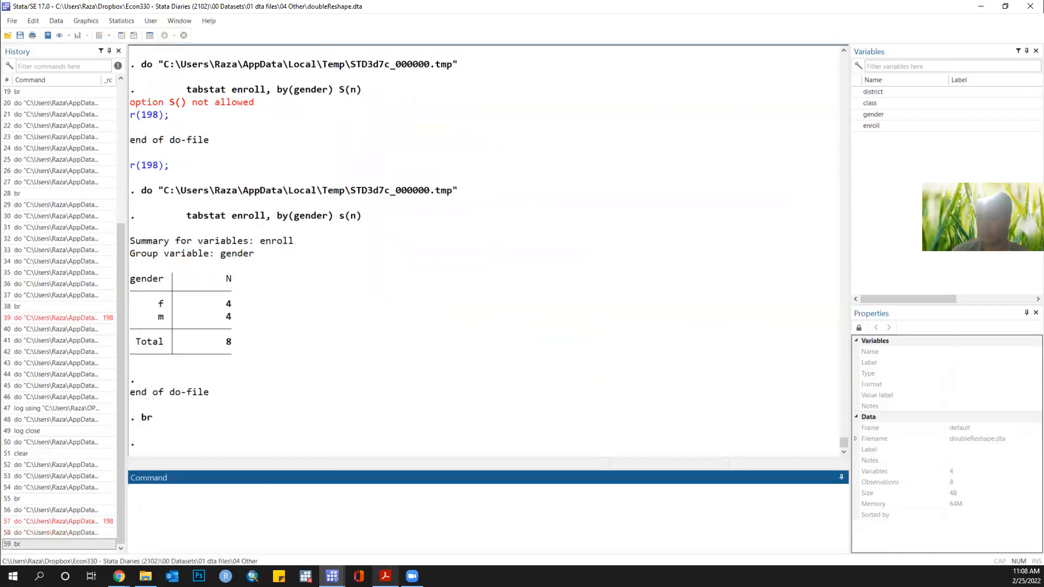
mouse_move(332, 576)
click(348, 522)
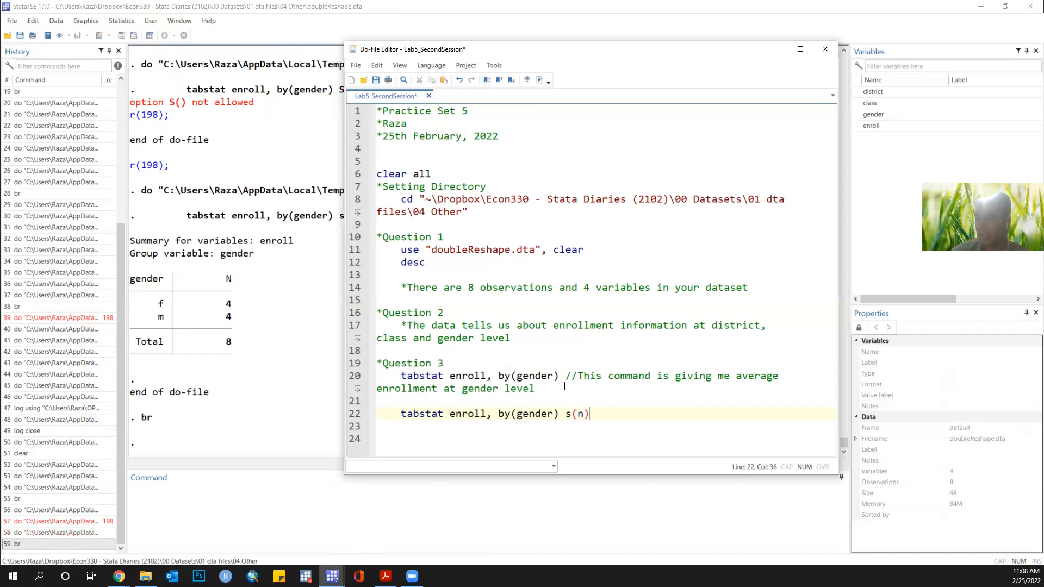
Step: Change the statistic in the second tabstat command to s(sum) and run that line
click(580, 414)
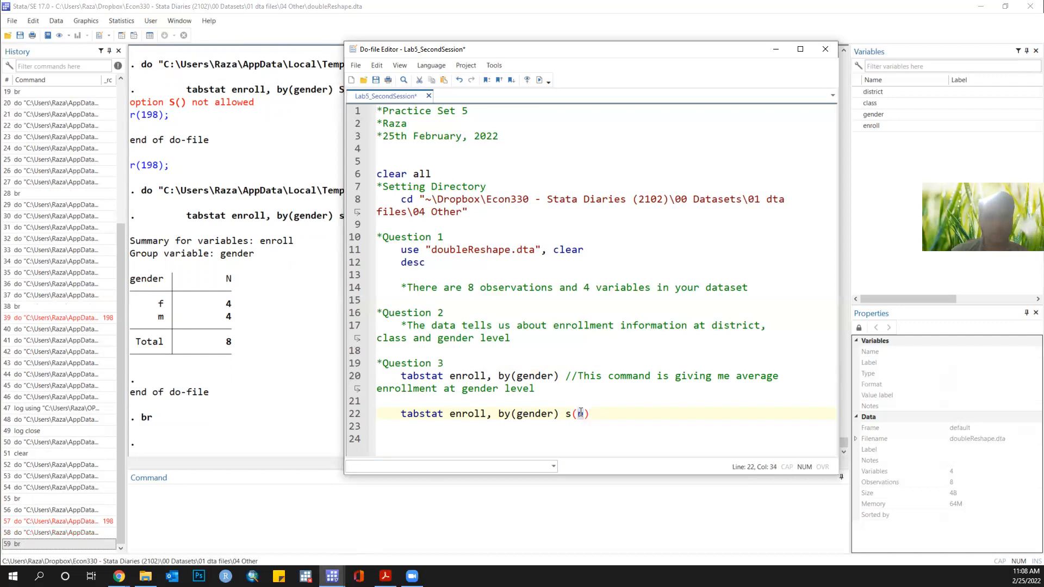
text(sum)
triple_click(581, 413)
key(ctrl+d)
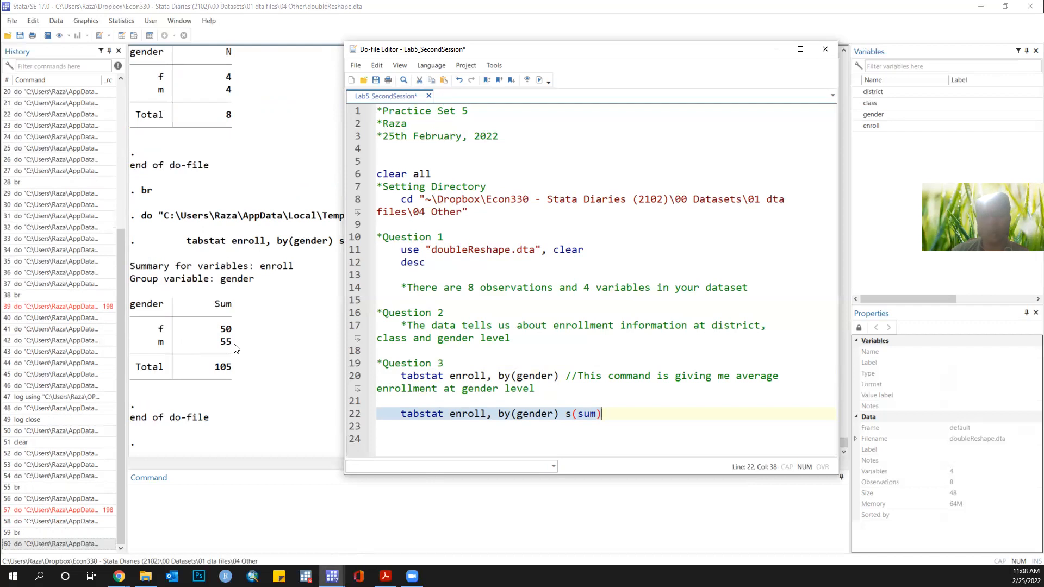
Step: Copy the comment of the first tabstat line to the s(sum) tabstat line
key(Right)
key(Up)
key(Up)
key(Up)
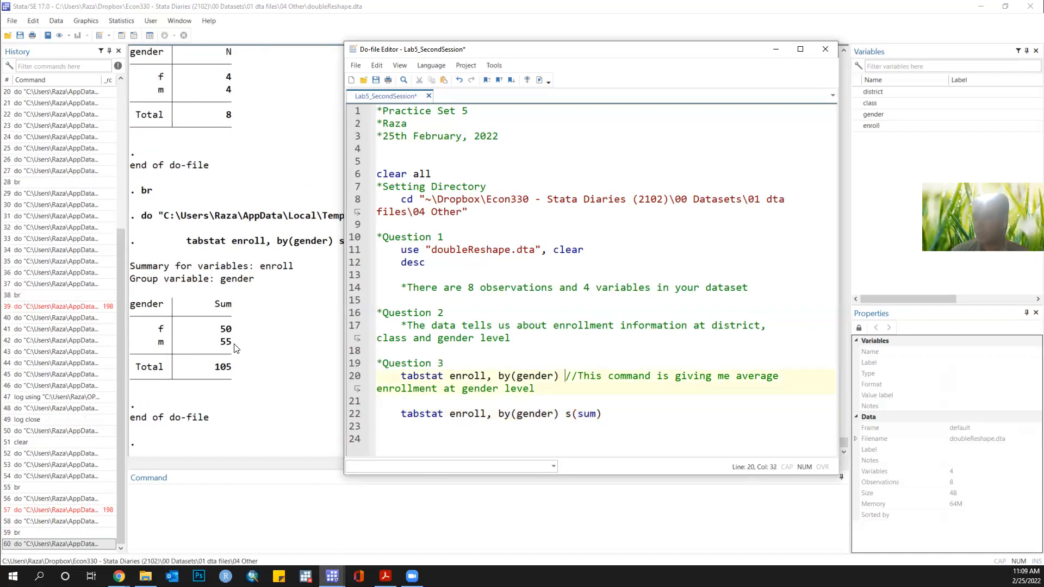
key(shift+End)
key(ctrl+c)
key(Left)
key(Down)
key(Down)
key(Down)
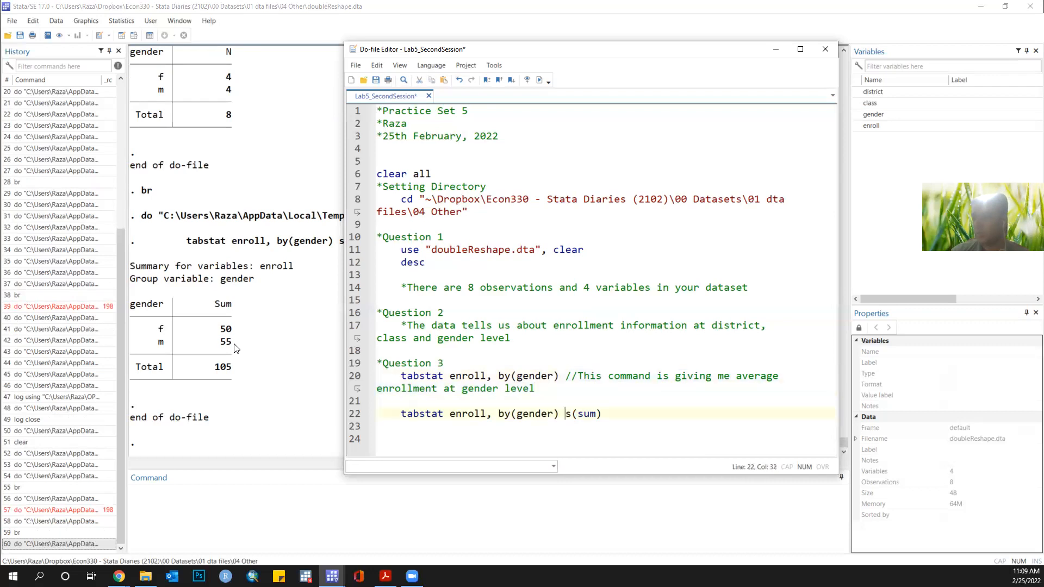
key(ctrl+v)
Step: Replace the word "average" with "total" in the comment on the s(sum) line
key(Left)
key(Left)
key(ctrl+Left)
key(ctrl+shift+Right)
text(total)
Step: Extend that comment with ", but we needed the data at gender district level" and add two new lines
key(Right)
key(Right)
key(Right)
key(Right)
key(ctrl+Right)
key(End)
text(, but we needed the data ta)
key(BackSpace)
key(BackSpace)
text(at gender district level)
key(Return)
key(Return)
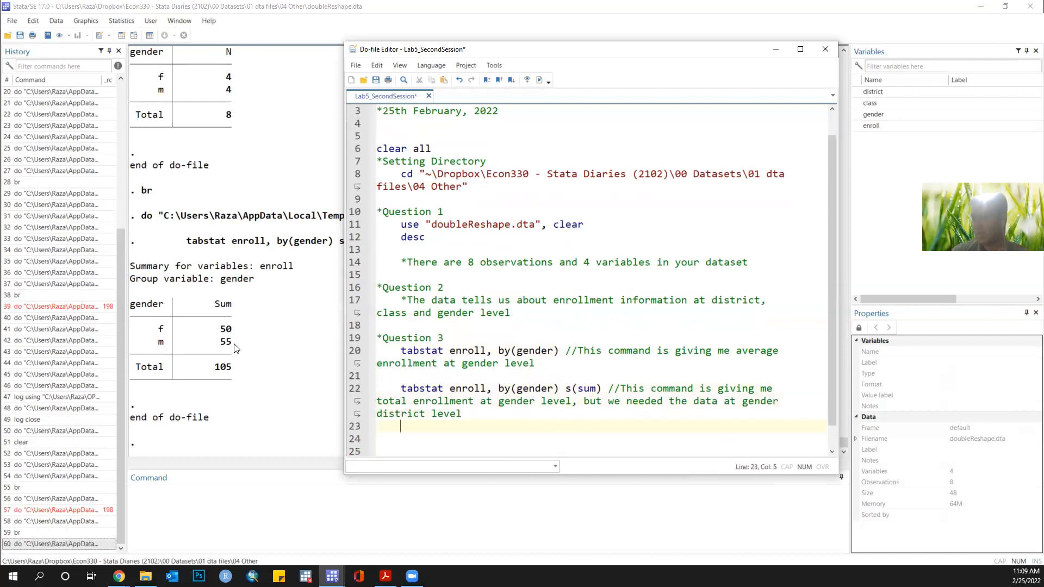
Step: Copy "tabstat enroll, by(gender) s(sum)" without its comment to line 24, leaving an empty line above
key(Up)
key(Up)
key(Up)
key(Up)
key(shift+End)
key(ctrl+c)
key(Down)
key(Down)
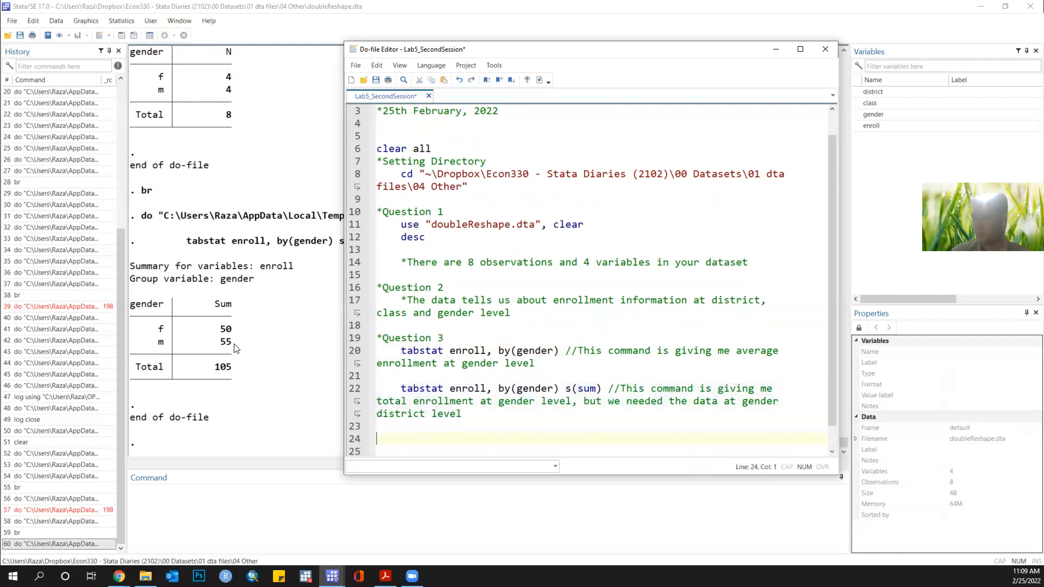
key(ctrl+v)
key(Up)
key(ctrl+Right)
key(ctrl+Right)
key(ctrl+Right)
key(ctrl+Right)
key(Up)
key(Left)
key(shift+End)
key(BackSpace)
Step: Insert the condition if district == "lhr" before the comma in the copied tabstat command
key(Left)
key(Left)
key(Left)
key(Left)
key(Left)
key(Left)
key(Left)
key(Left)
key(Left)
key(Left)
key(Left)
key(Left)
key(Left)
key(Left)
key(Left)
key(Left)
key(Left)
key(Left)
key(Left)
key(Left)
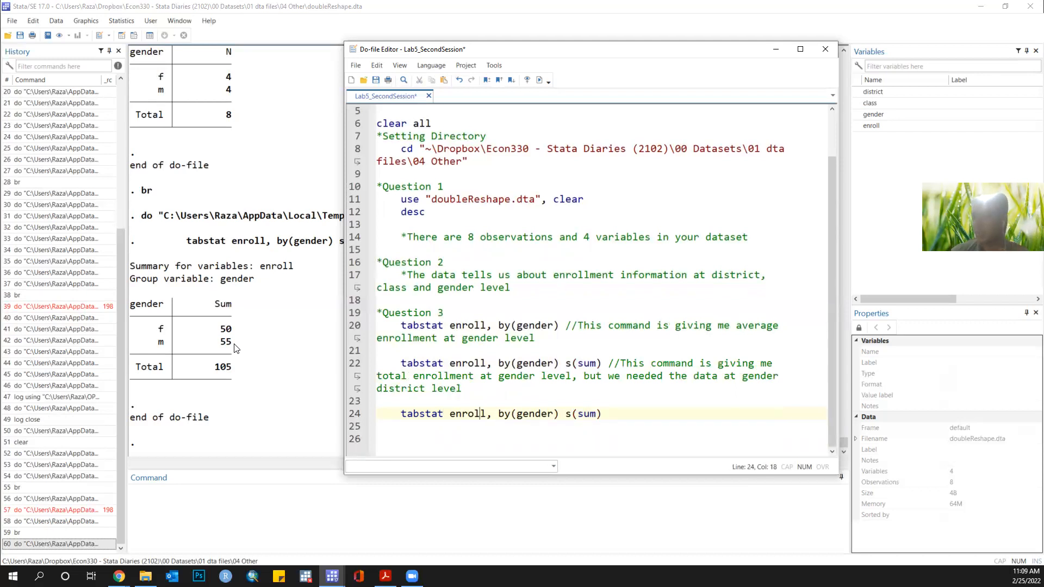
text(if distr)
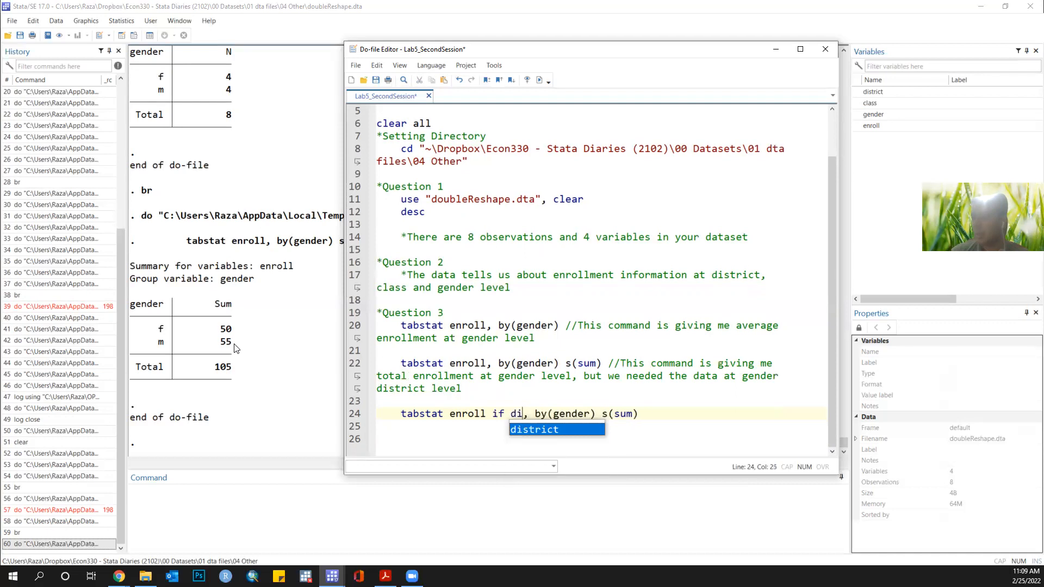
text(ict == "1)
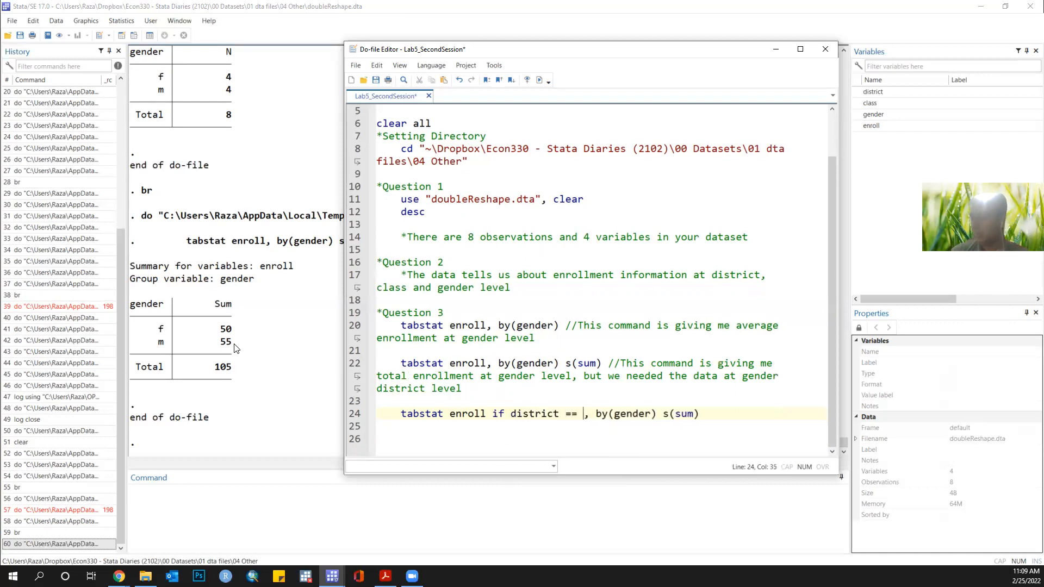
text(hd)
key(BackSpace)
text(r:)
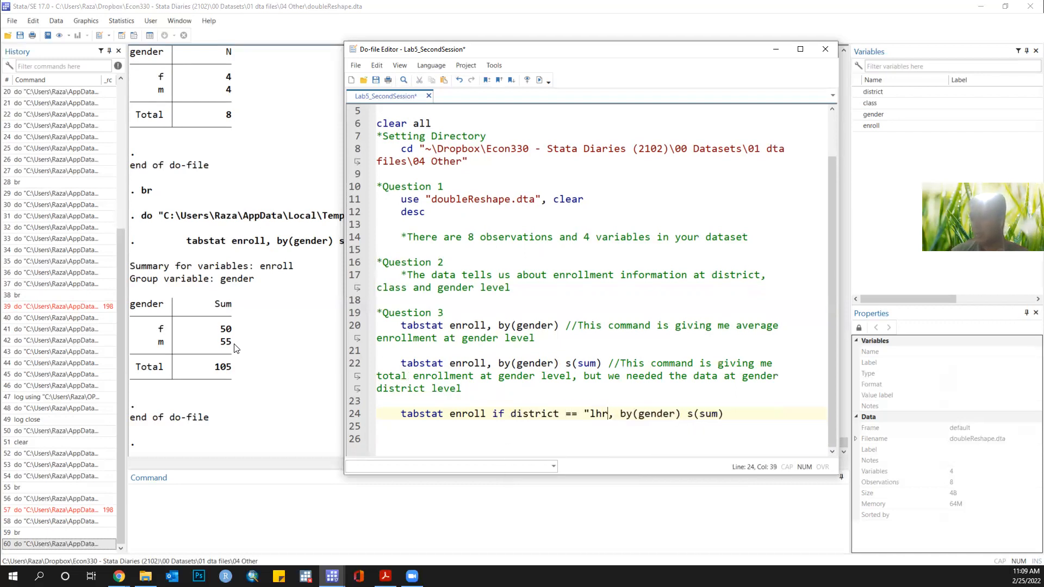
text(,)
key(BackSpace)
key(BackSpace)
text(",)
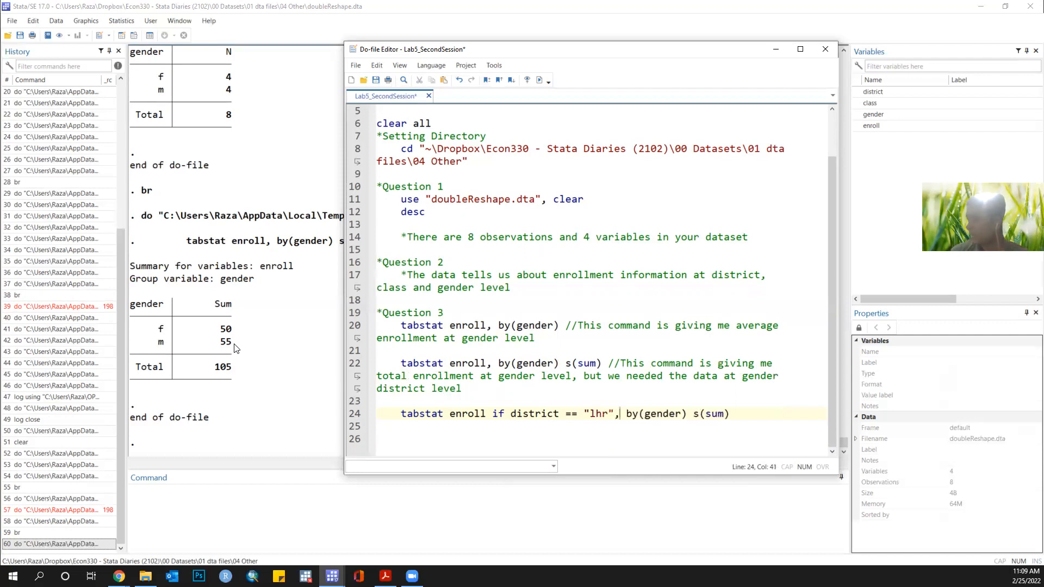
Step: Duplicate the "lhr" tabstat command on the line directly below it
key(End)
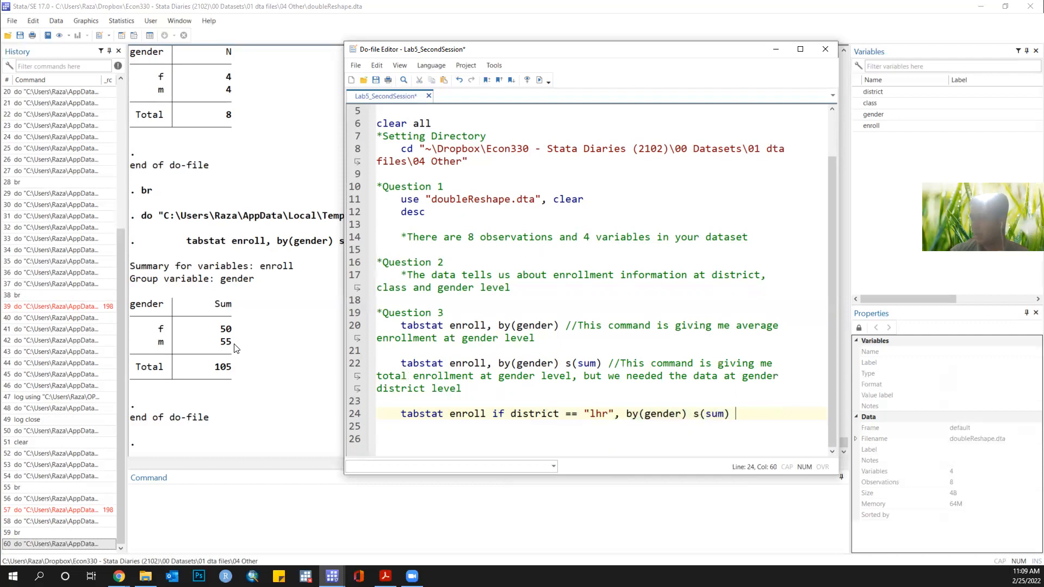
key(shift+Home)
key(ctrl+c)
key(End)
key(Return)
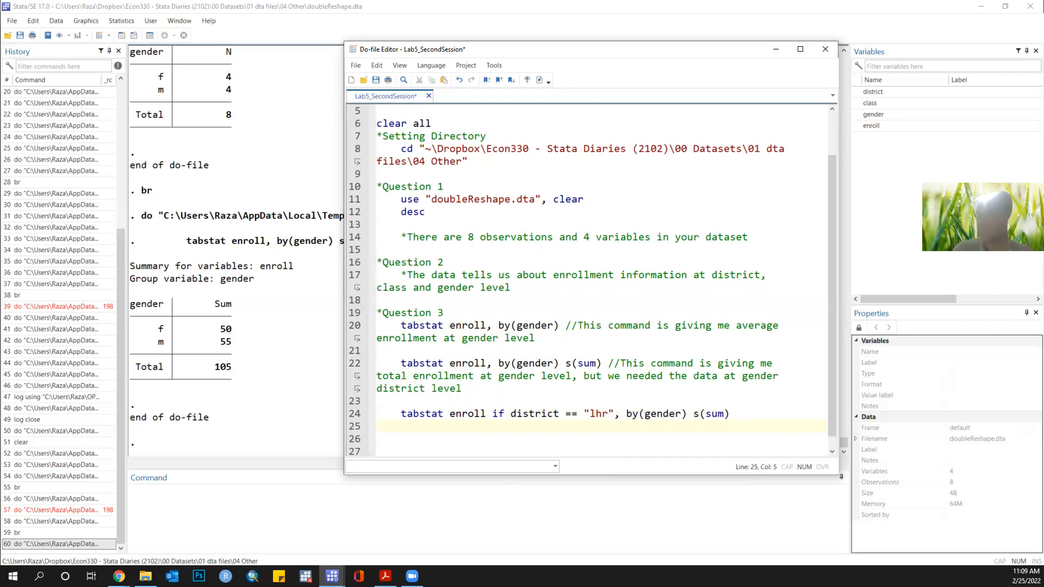
key(ctrl+v)
Step: Change the district in the duplicated tabstat command to "fsb"
key(Left)
key(Left)
key(Left)
key(Right)
key(shift+Left)
key(shift+Left)
key(shift+Left)
text(fsb)
Step: Run the two tabstat commands for the districts "lhr" and "fsb" together
key(Up)
key(Up)
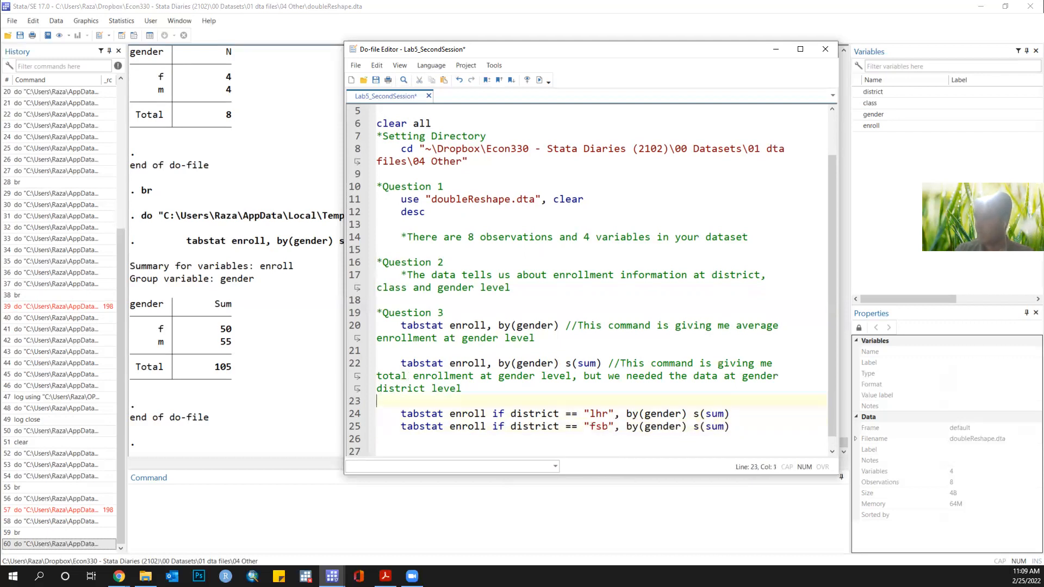
key(Down)
key(shift+Down)
key(shift+Down)
key(shift+Left)
key(ctrl+d)
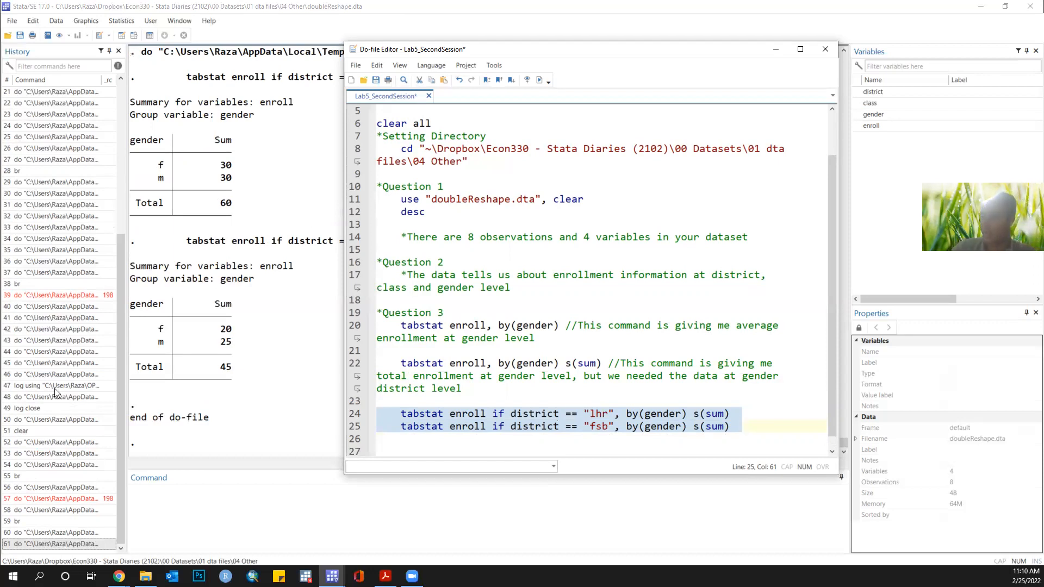
Step: Add the comment heading "*Part(a)" under the Question 3 heading, with an empty line between them
click(468, 309)
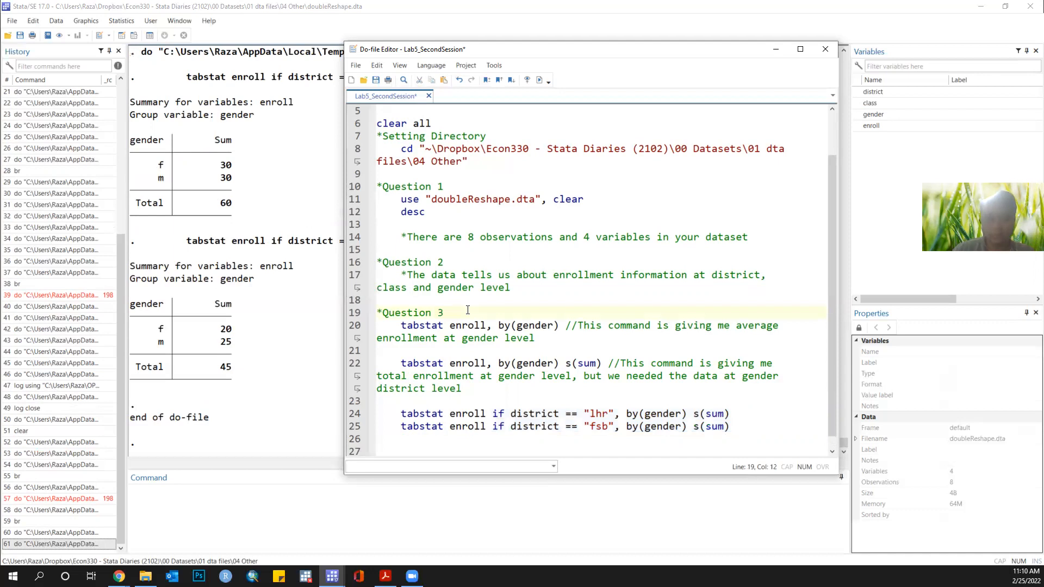
key(Return)
key(Return)
text(*Pa)
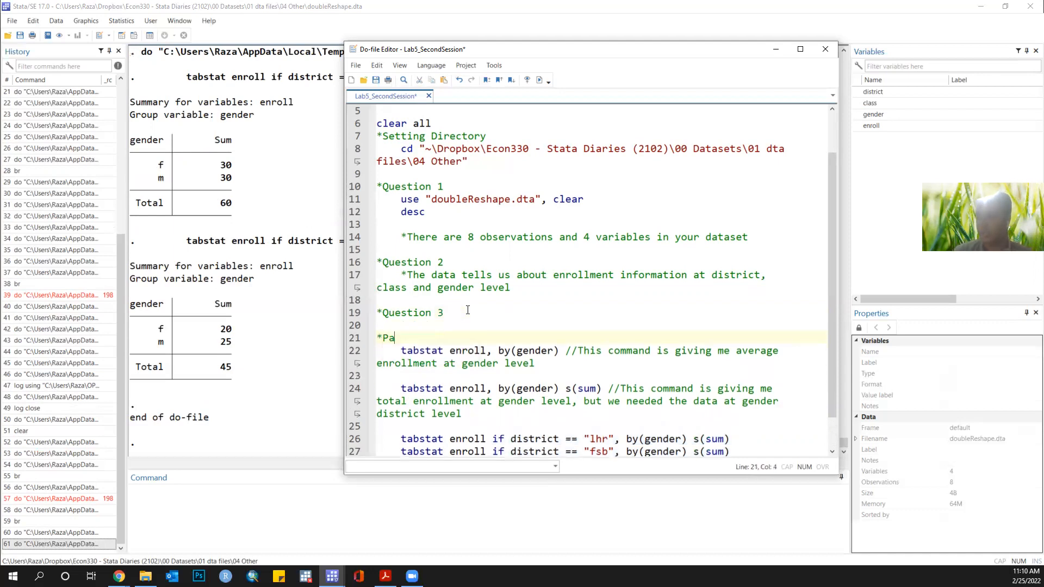
text(rt(a))
Step: Add the comment heading "*Part(b)" below the two district tabstat commands and start a new line under it
key(Down)
key(Down)
key(Down)
key(Down)
key(Down)
key(Down)
key(Down)
key(Down)
key(Down)
key(Down)
key(Down)
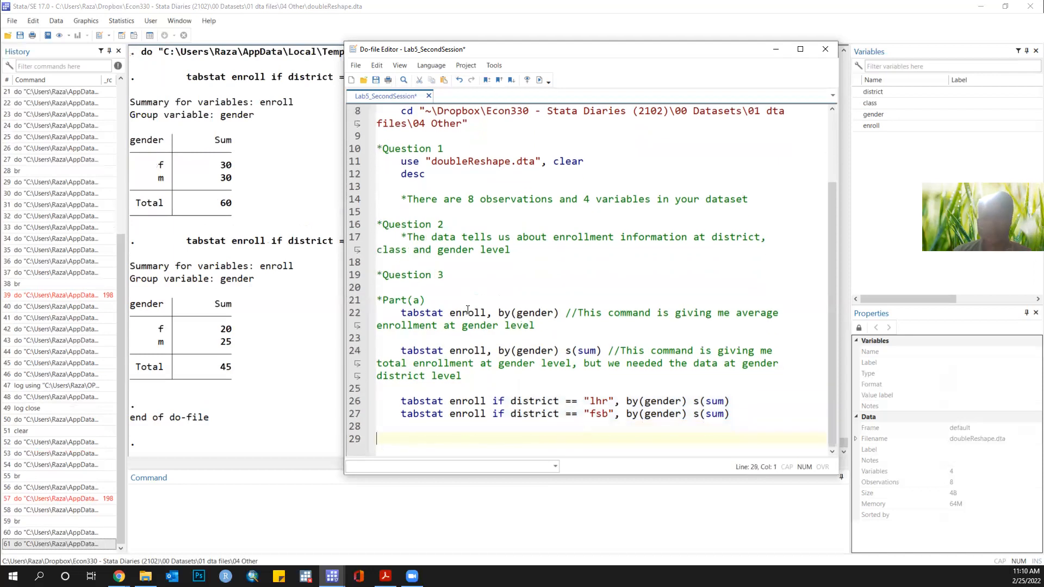
text(*Part(b))
key(Return)
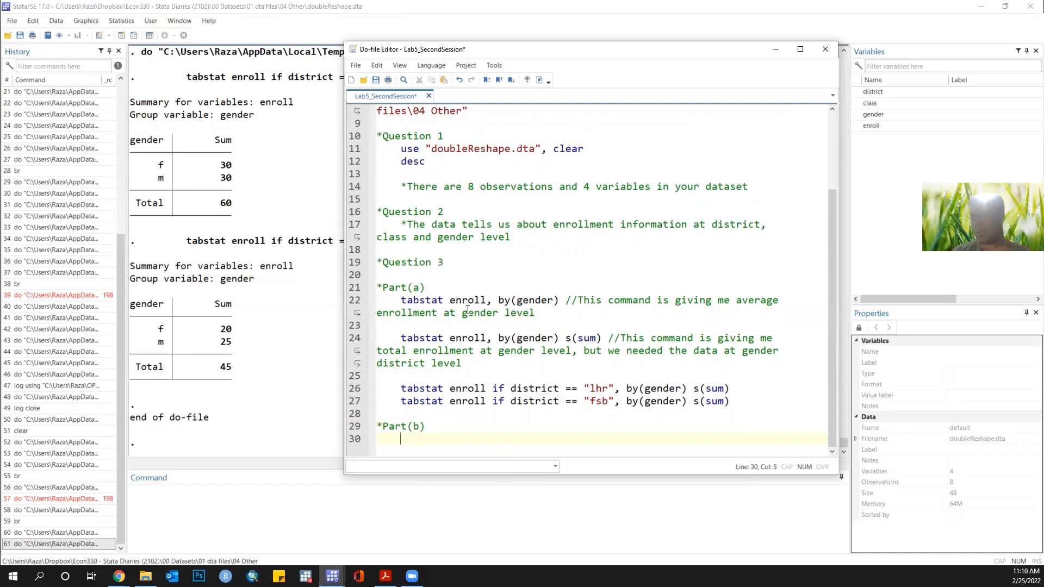
Step: Start an egen command for a new variable total_enrollment under the Part(b) heading
text(ege)
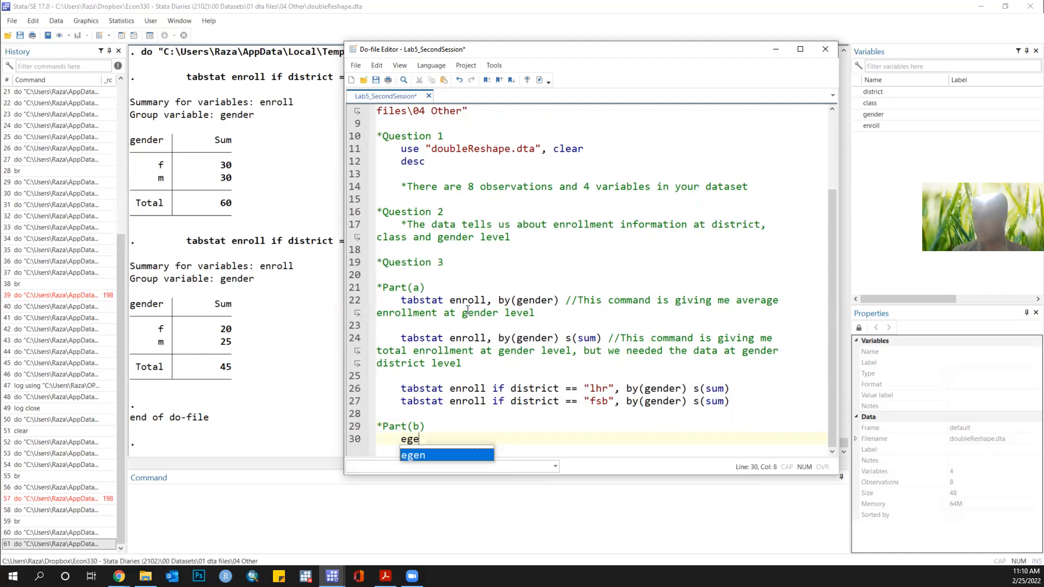
text(n total_enrollment)
Step: Insert the comment "//This was not efficient. We are getting separate tables with manual work." above the Part(b) heading, followed by an empty line
key(Up)
key(Up)
key(Return)
text(//This was not efficient. We are getting separate tables)
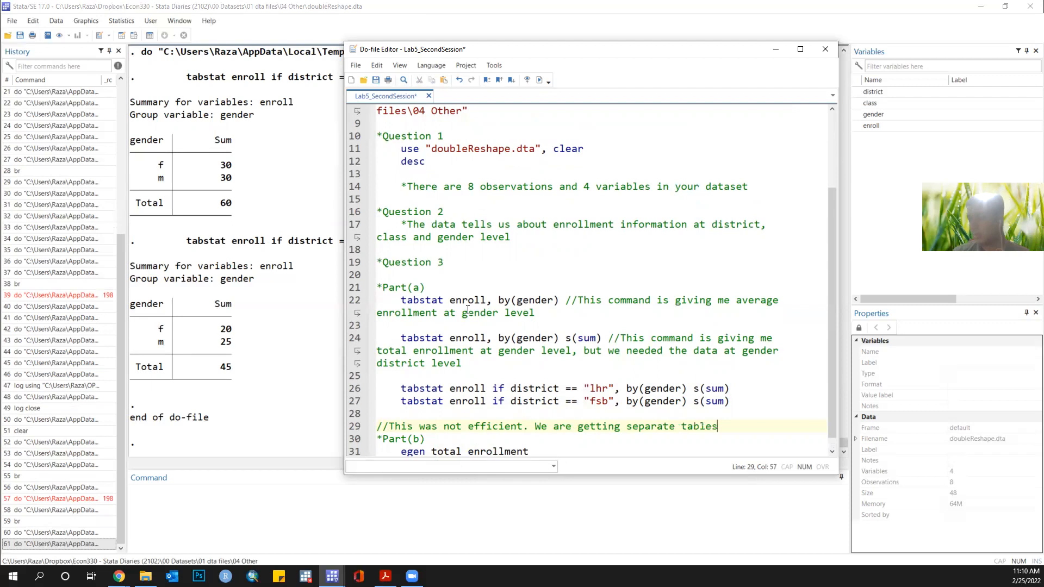
text( using manual)
key(BackSpace)
key(BackSpace)
key(BackSpace)
key(BackSpace)
key(BackSpace)
key(BackSpace)
key(BackSpace)
key(BackSpace)
key(BackSpace)
key(BackSpace)
key(BackSpace)
text(with manual work)
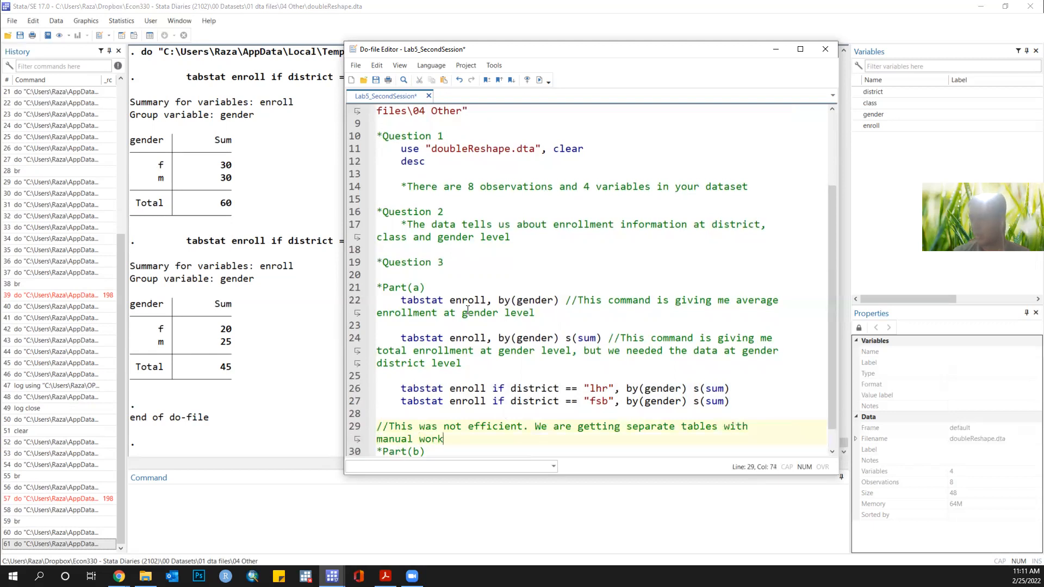
text(.)
key(Return)
Step: Complete the egen total_enrollment command with "= total(enroll), by(gender district)"
key(Down)
key(Down)
key(End)
text(=)
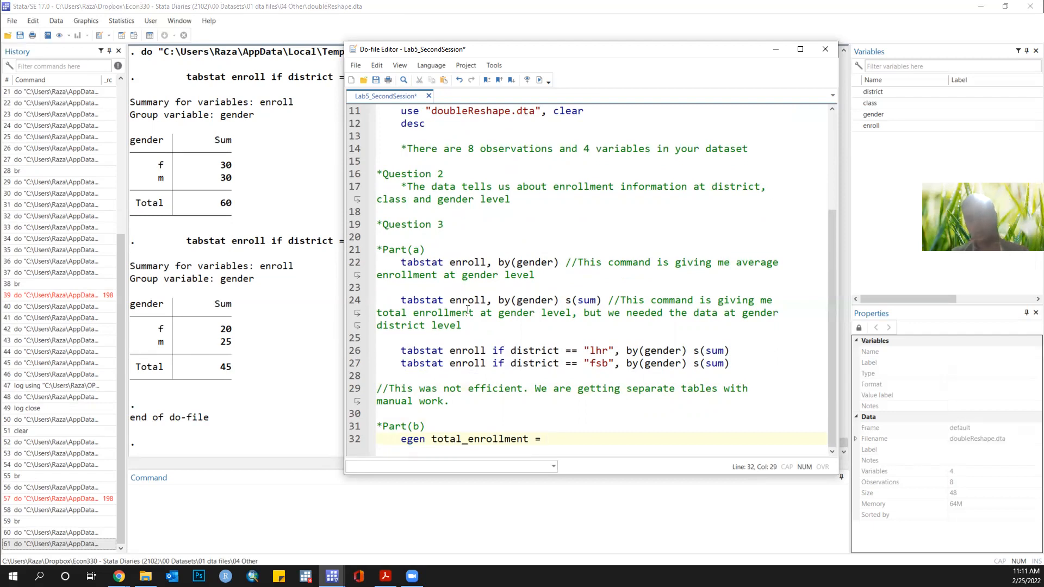
text(total)
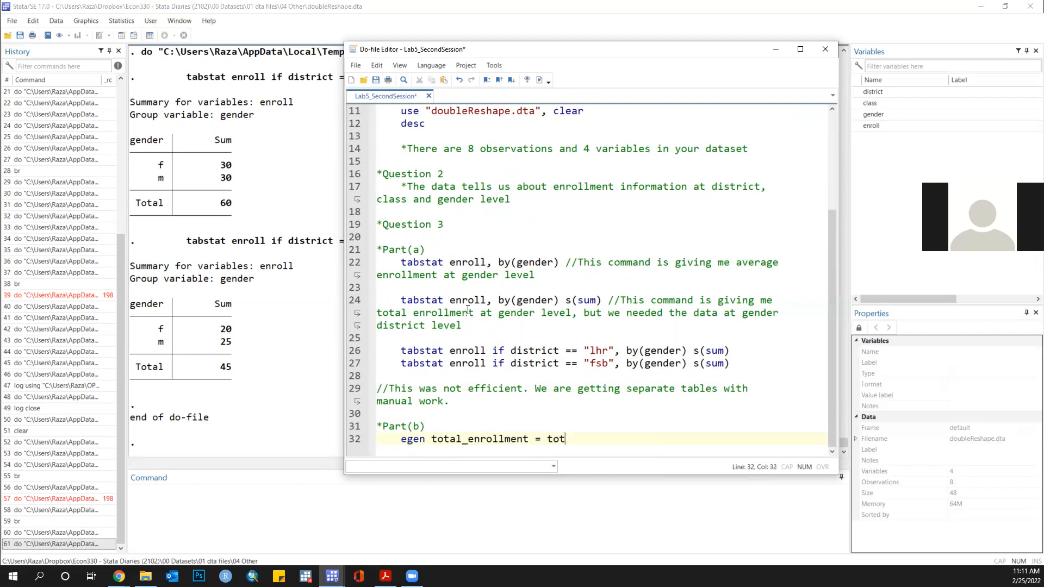
text((enroll)
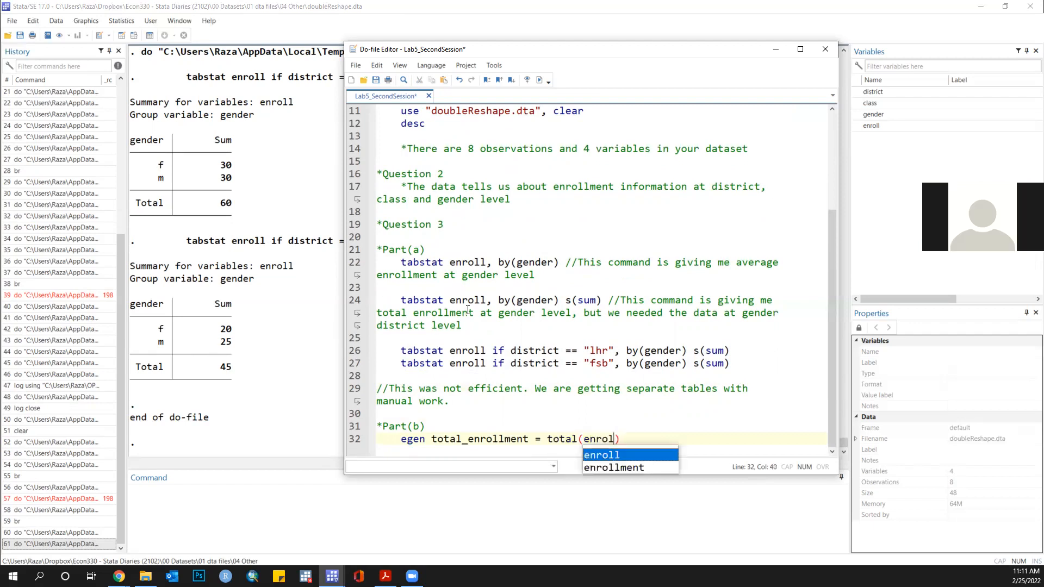
text(), b)
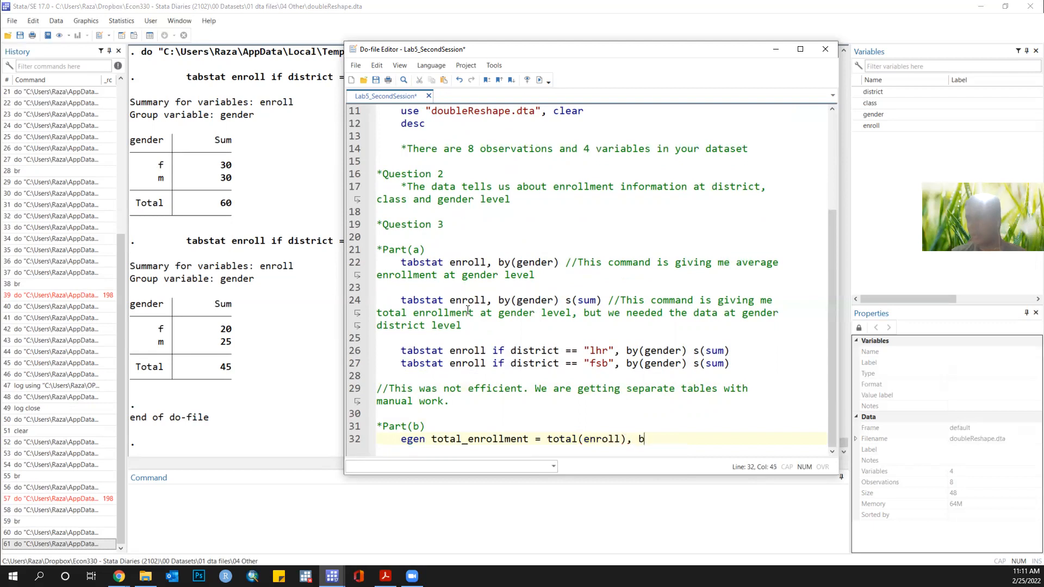
text(y(gender district)
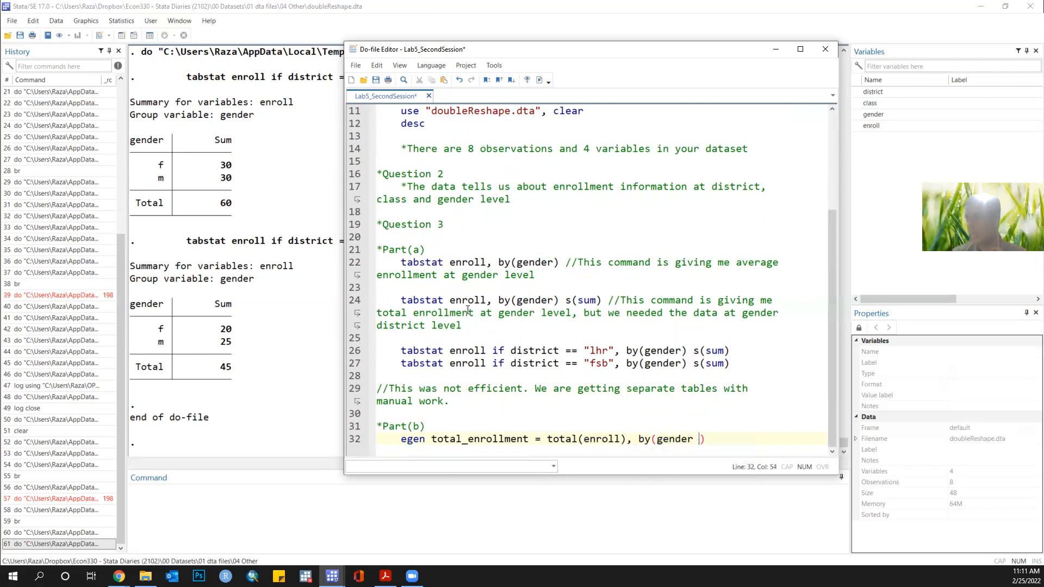
key(Up)
key(Up)
key(Up)
key(Up)
key(Up)
key(Up)
key(Up)
key(Up)
key(Up)
key(Down)
key(Down)
key(Down)
key(Down)
key(Down)
key(Down)
key(Down)
key(Down)
key(Down)
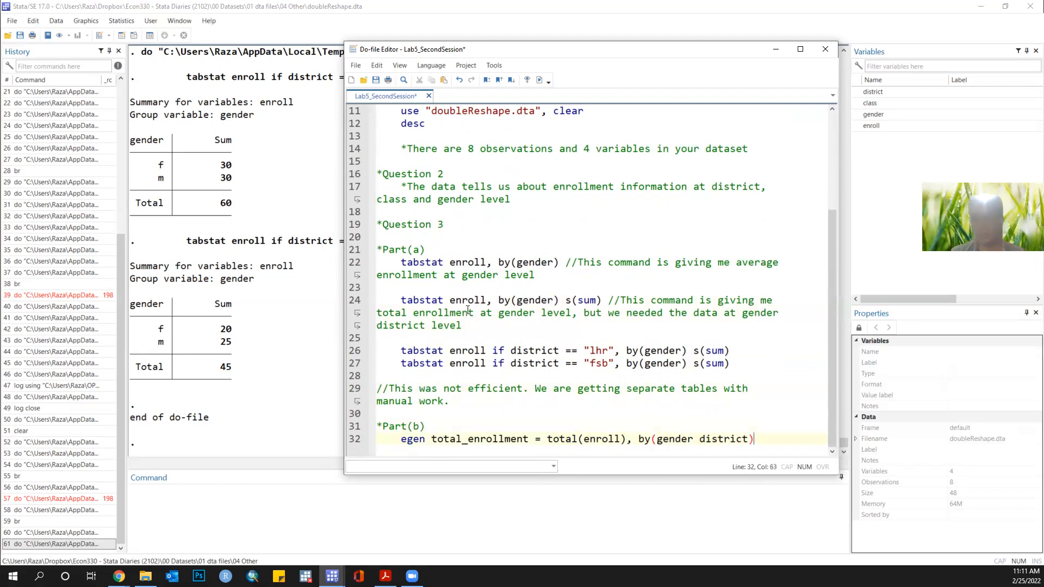
Step: Run only the egen total_enrollment line of the do-file
key(ctrl+l)
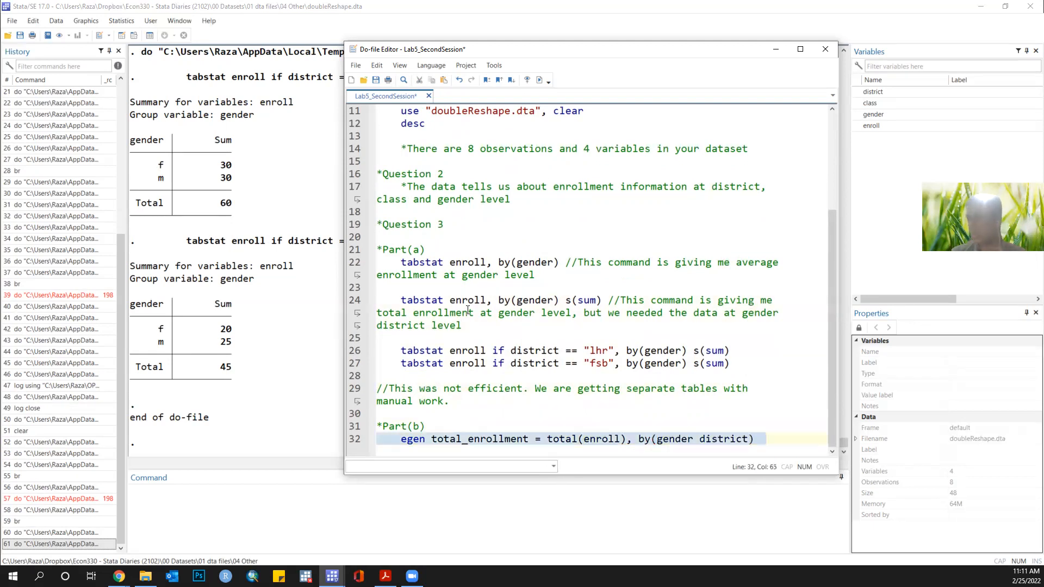
key(ctrl+d)
key(End)
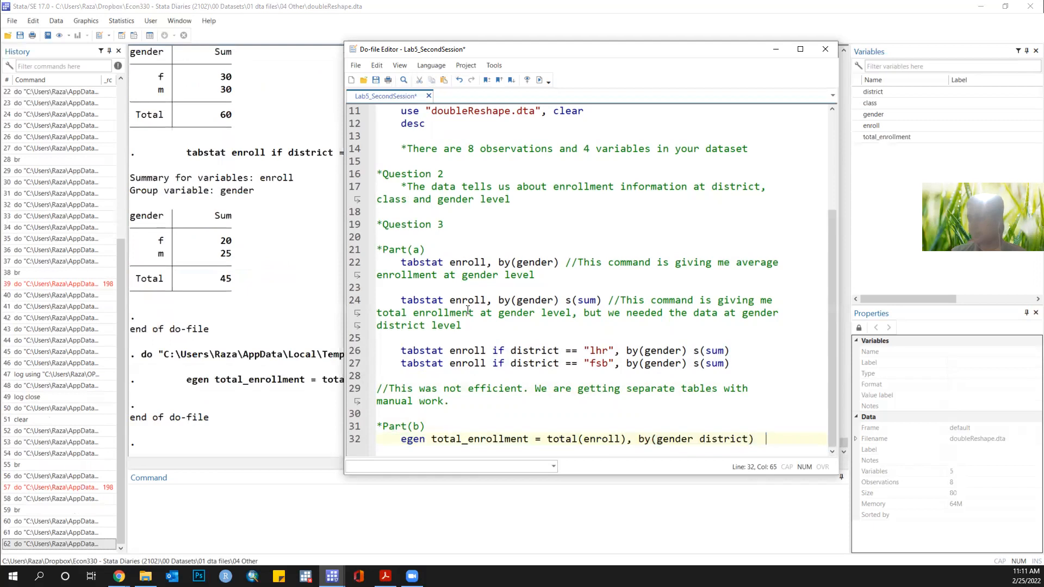
Step: Add the command "egen tag = tag(gender district)" below the total_enrollment line and run it
key(Return)
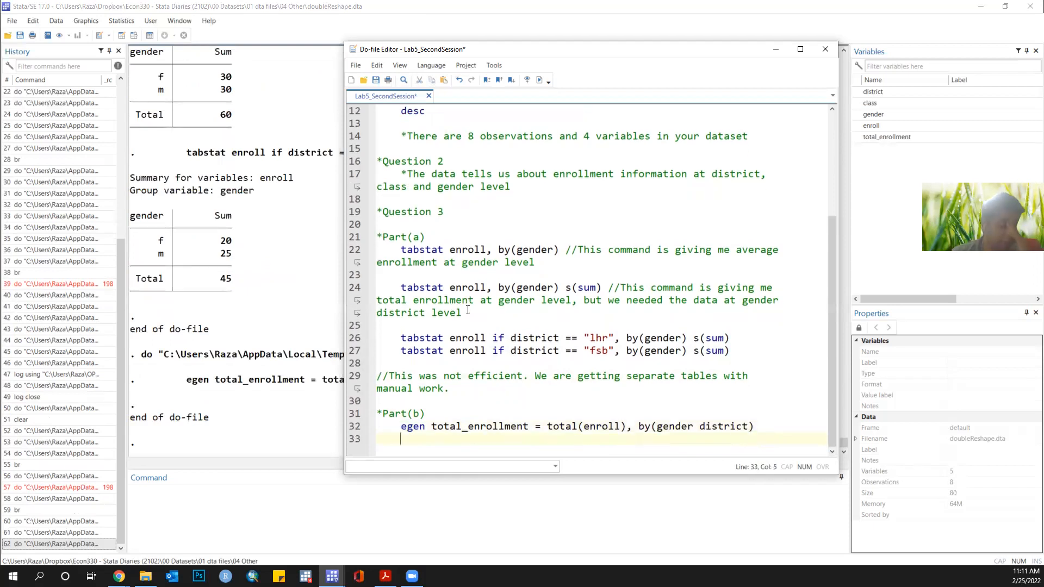
text(ta)
key(BackSpace)
key(BackSpace)
key(BackSpace)
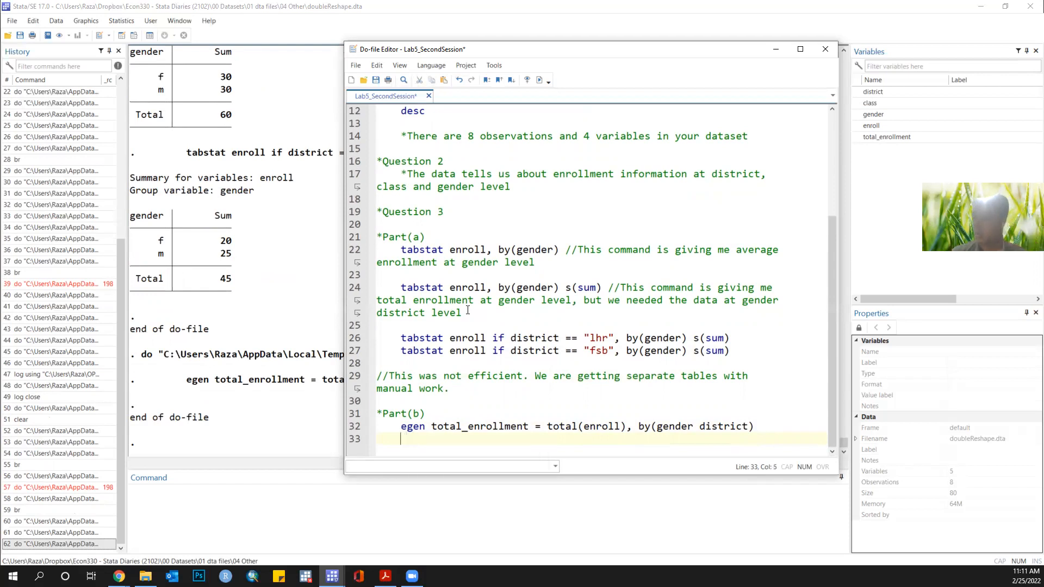
text(egen tag)
text( = tag(gende)
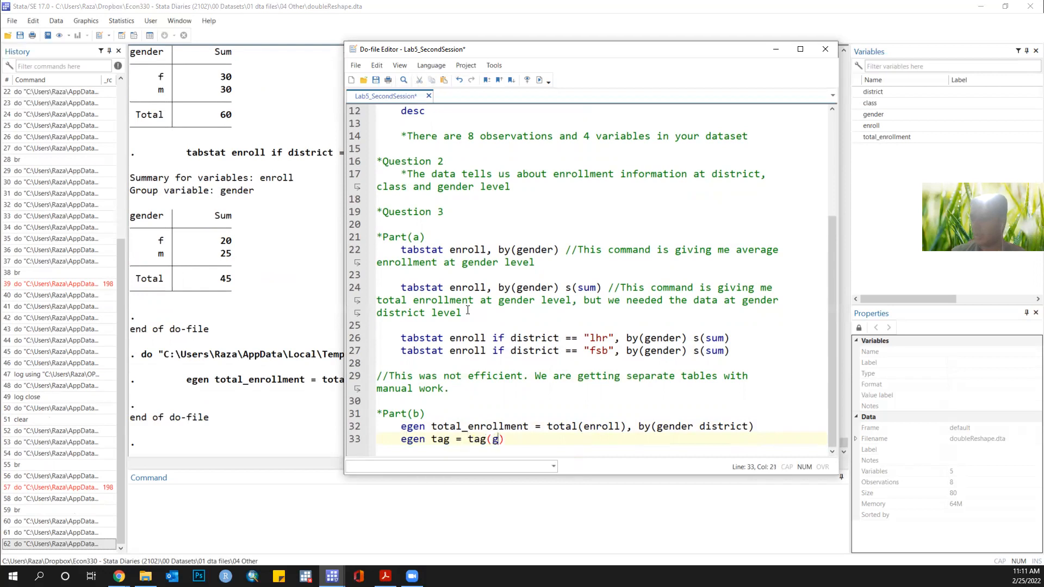
text(r district))
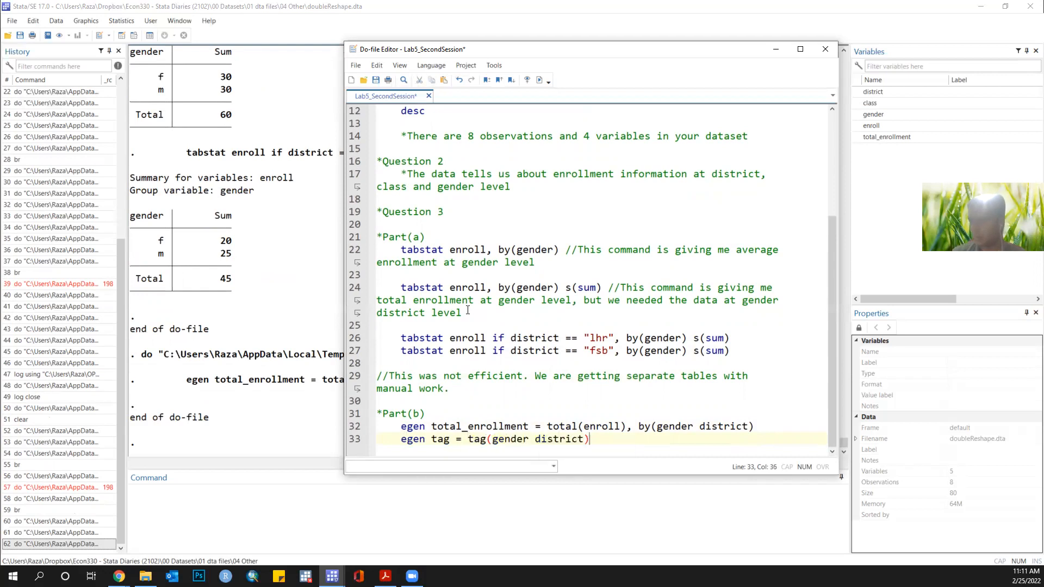
key(ctrl+d)
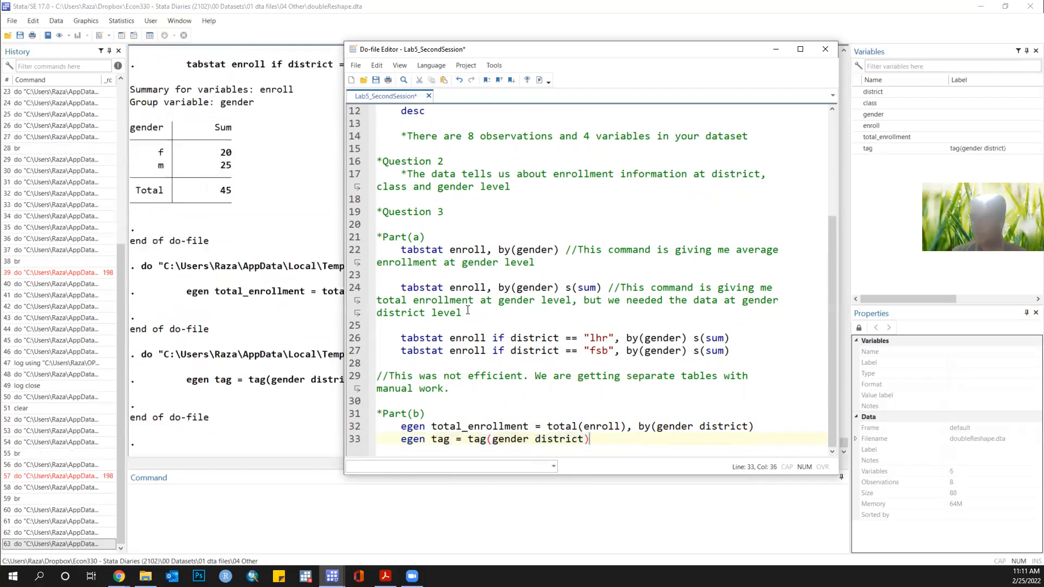
Step: Add the command "list district gender total_enrollment if tag == 1" on a new line and run only that line
key(Return)
text(list district gend)
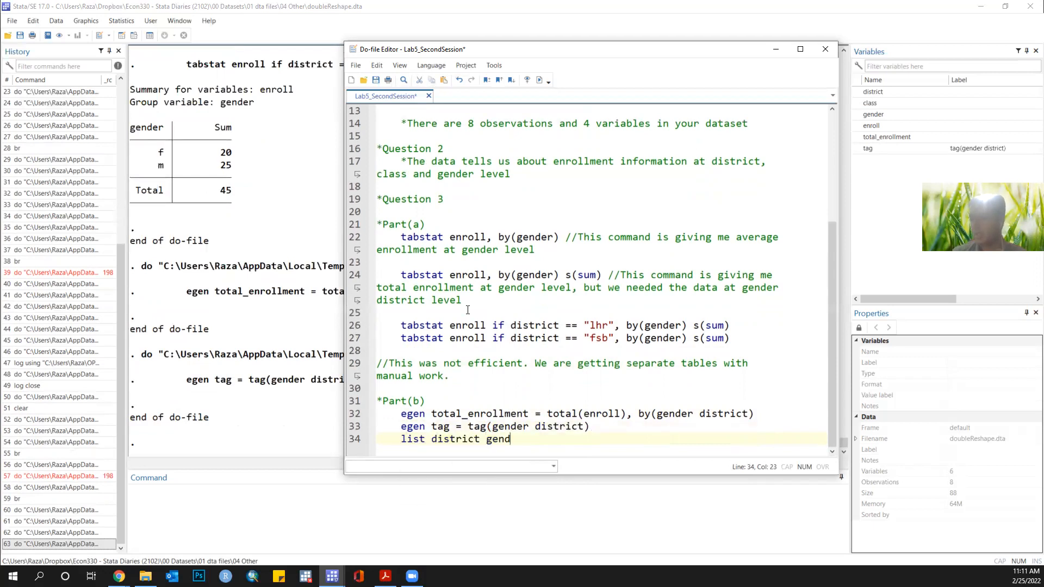
text(er total_en)
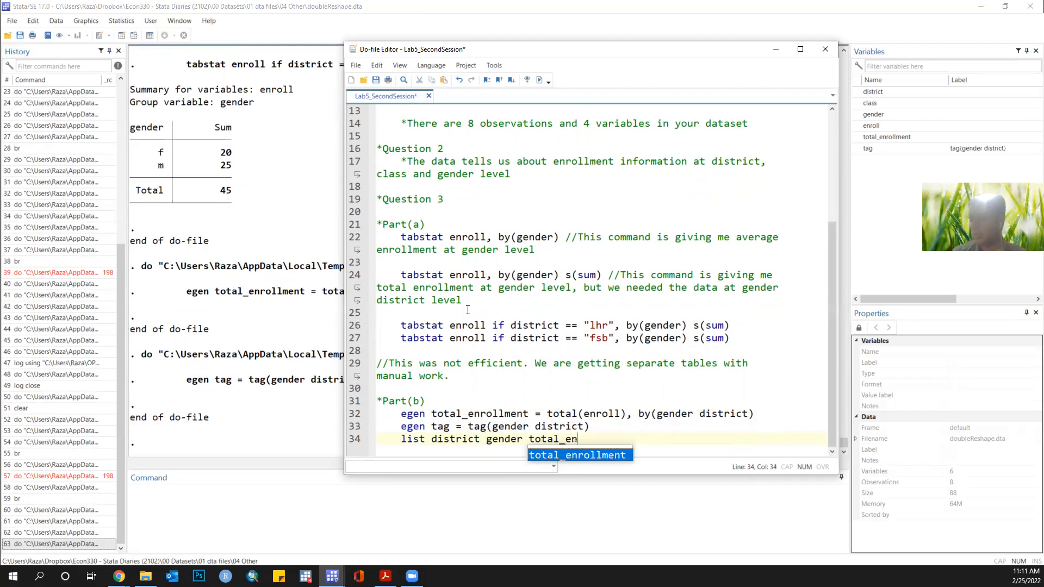
text(rollment if tag == 1)
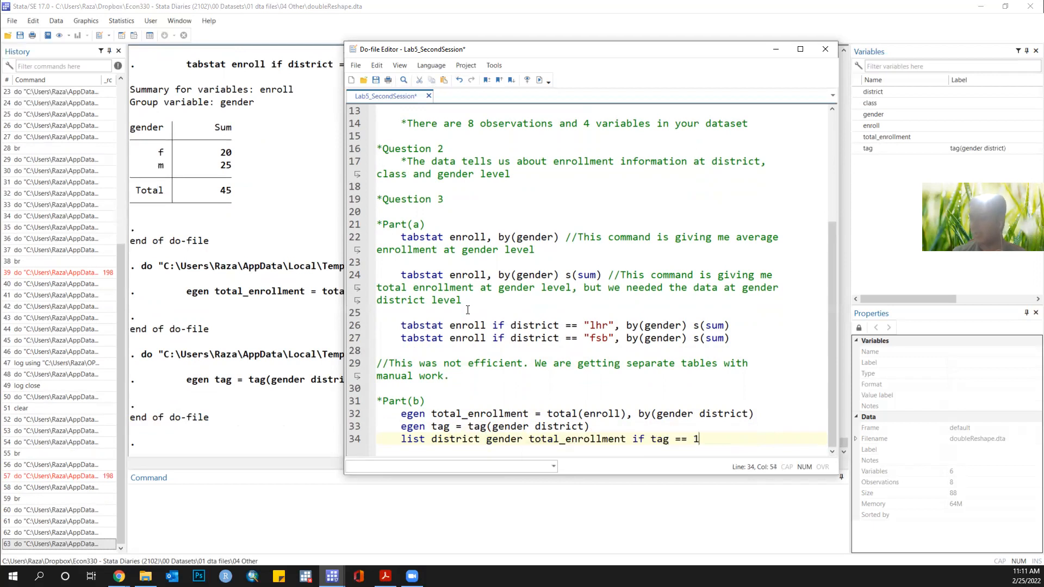
key(shift+Home)
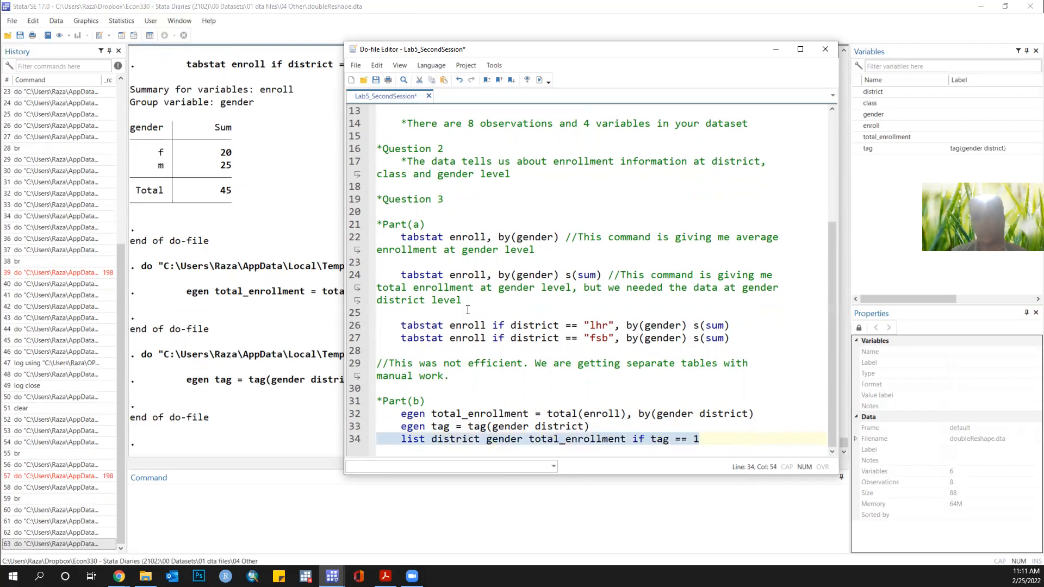
key(ctrl+d)
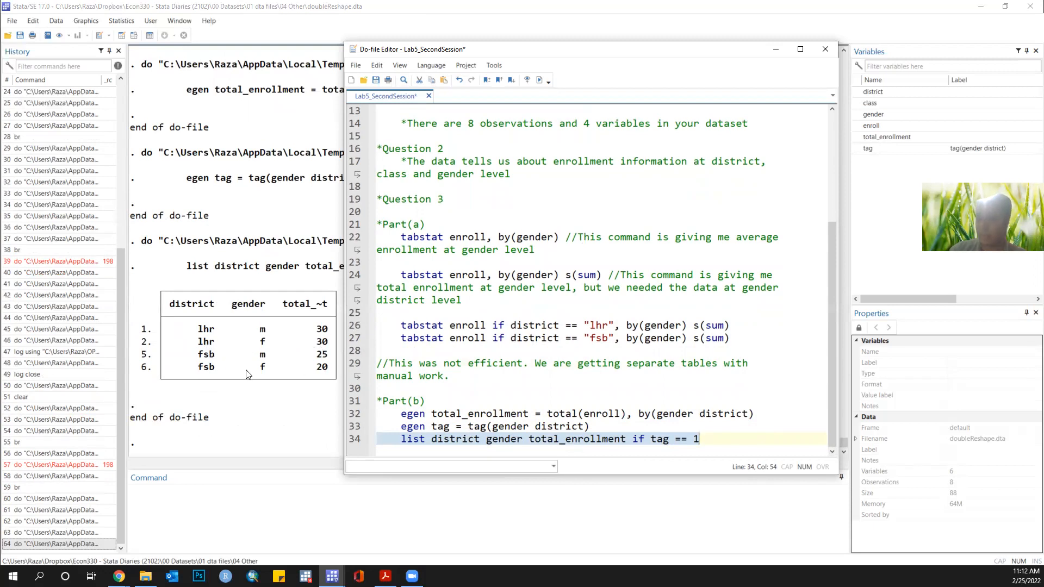
Step: Compare the listed totals with the earlier district tabstat tables in the results, and save the do-file
scroll(329, 378, up, 10)
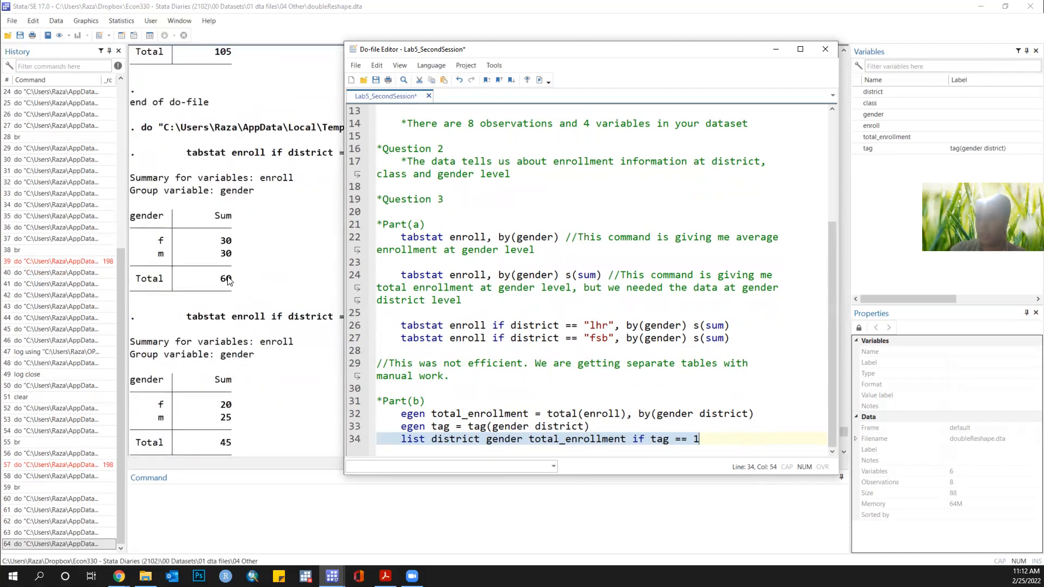
scroll(229, 242, down, 9)
scroll(222, 232, up, 5)
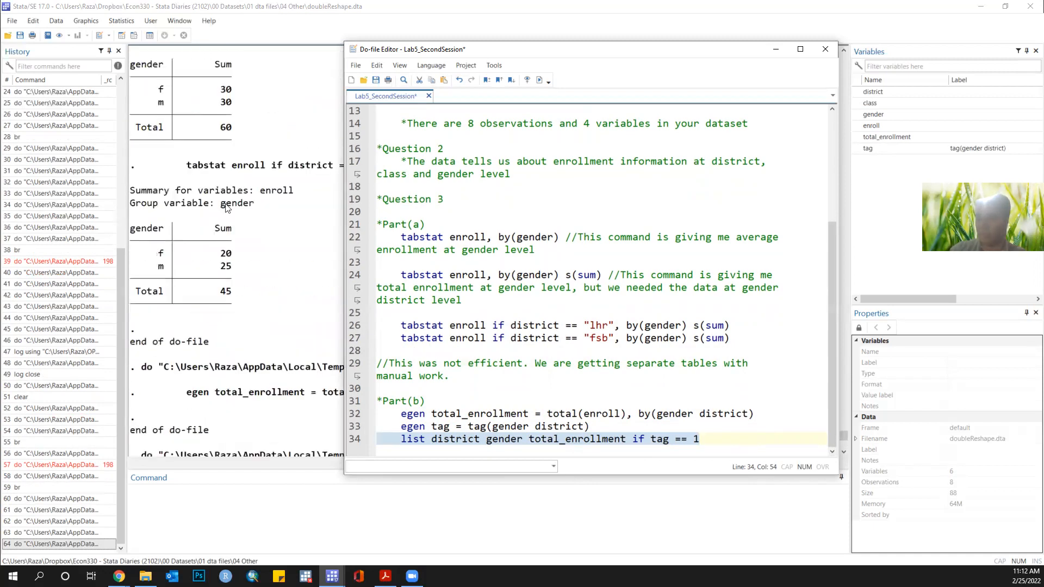
scroll(225, 207, down, 8)
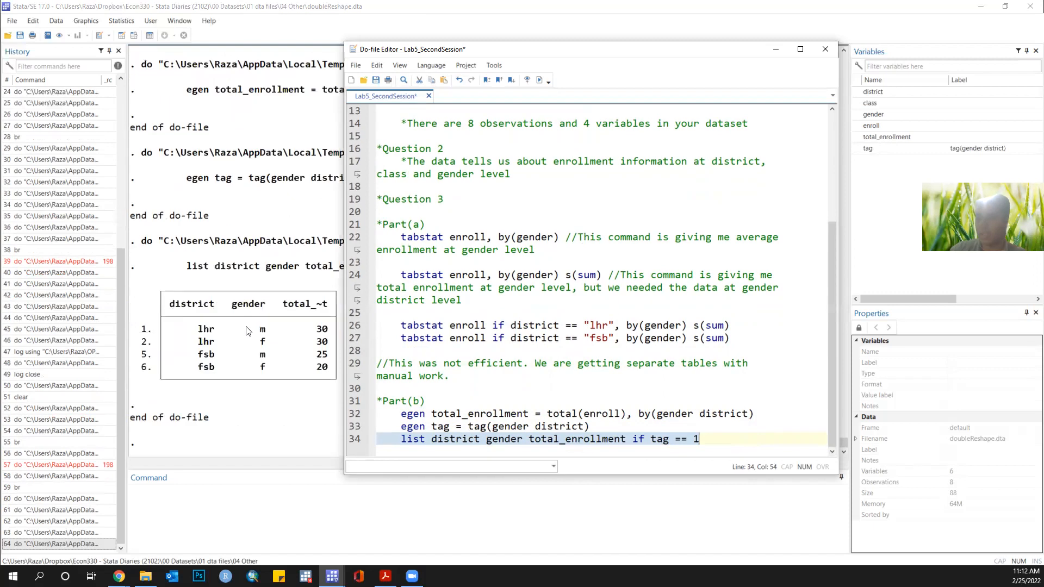
click(705, 437)
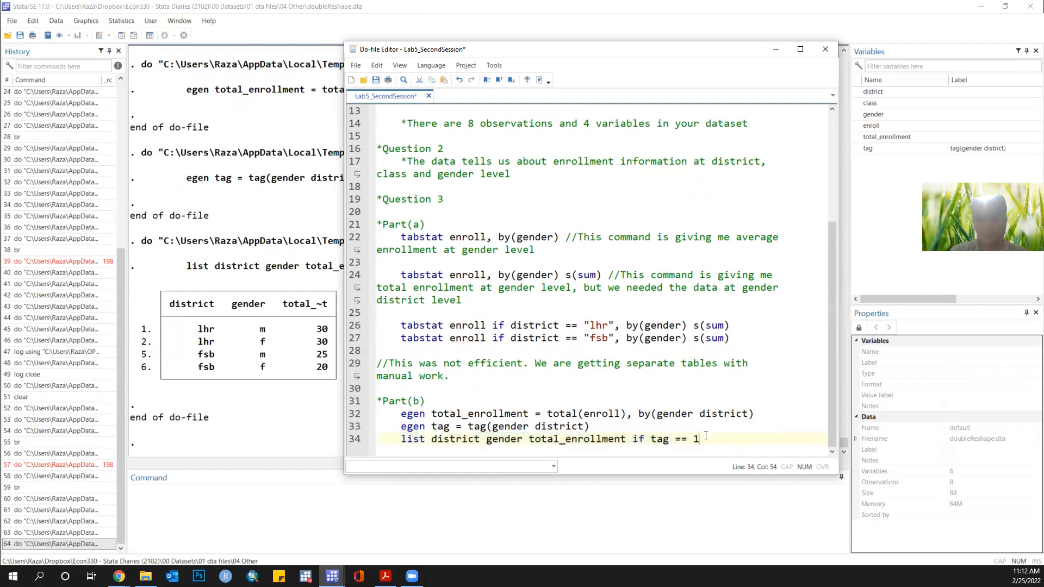
key(ctrl+s)
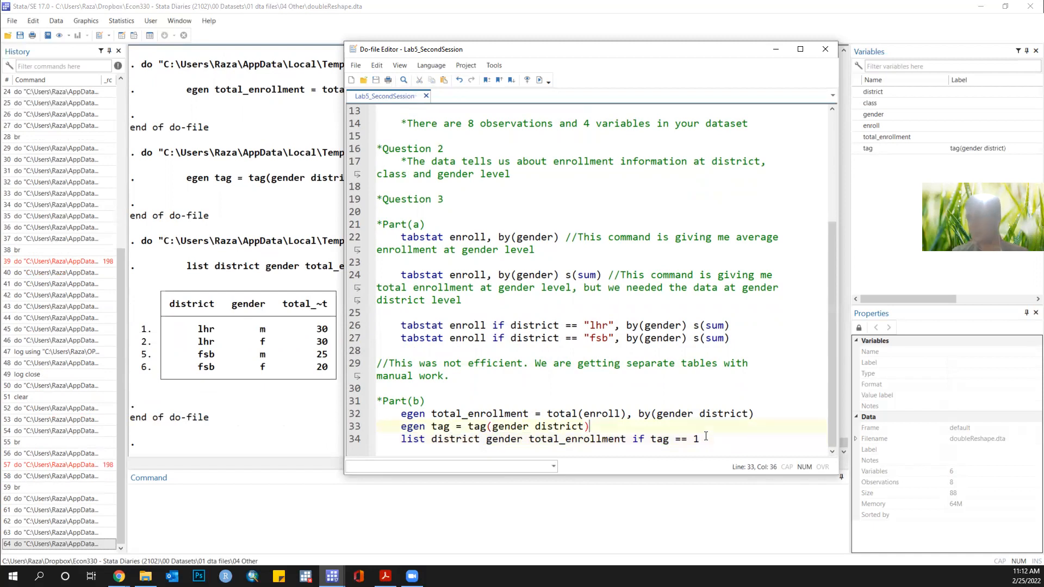
scroll(705, 436, up, 4)
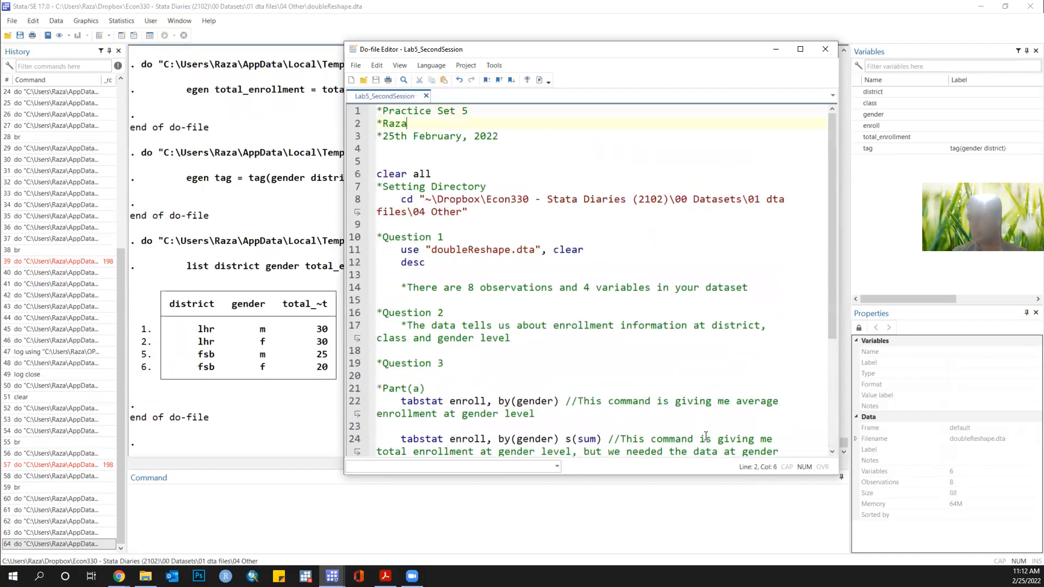
key(Up)
key(Up)
key(Down)
key(Down)
key(Down)
key(Down)
key(Down)
key(Down)
key(Down)
key(Down)
key(Down)
key(Down)
key(Down)
key(Down)
key(Down)
key(Down)
key(Down)
key(Down)
key(Down)
key(Down)
key(Down)
key(Down)
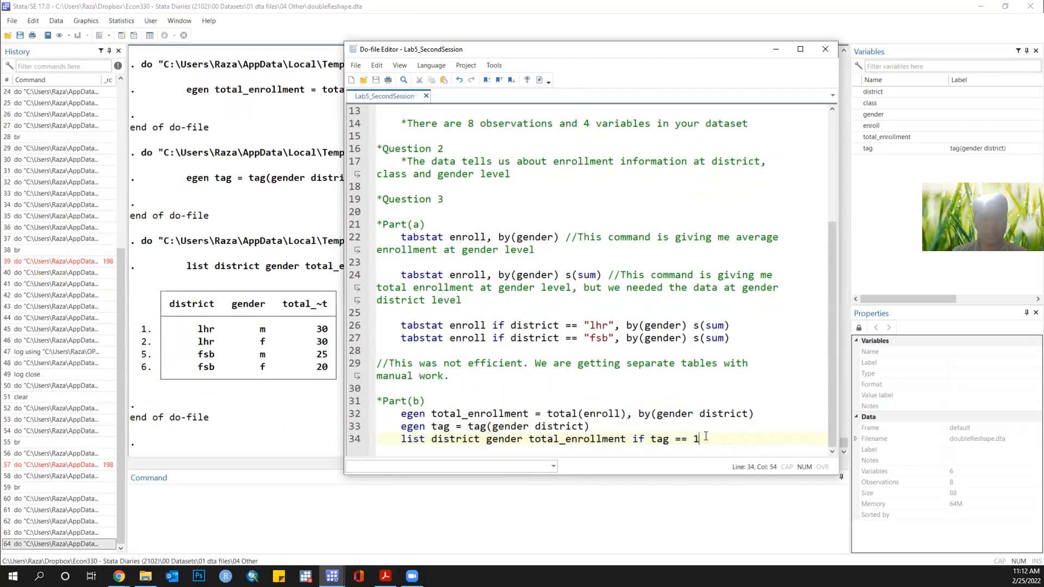
Step: Add two empty lines below the list command at the end of the do-file
key(Return)
key(Return)
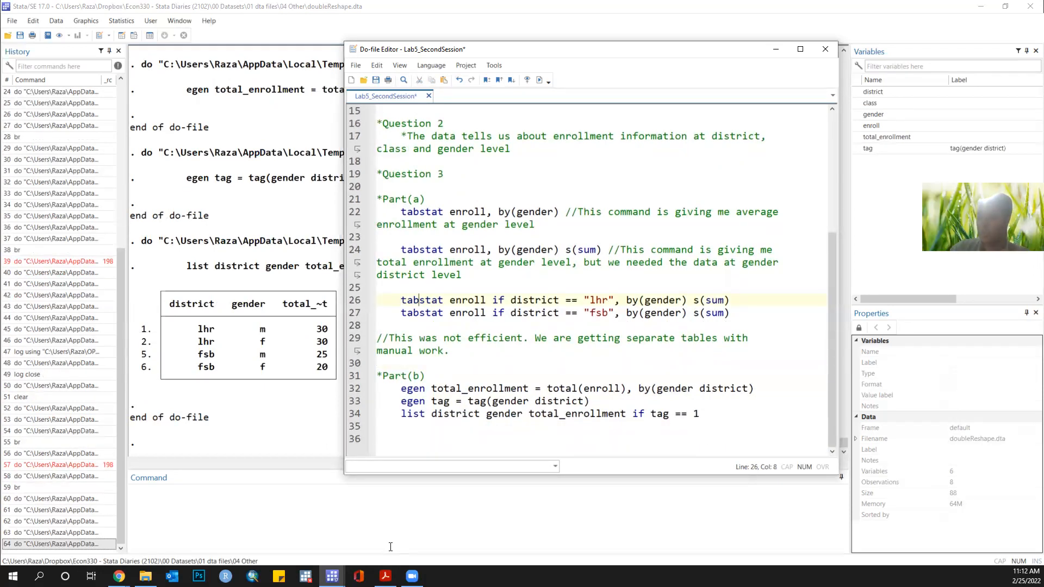
Step: Browse the dataset with the br command and examine the class, gender and enroll values in the first two rows
click(366, 530)
text(br)
key(Return)
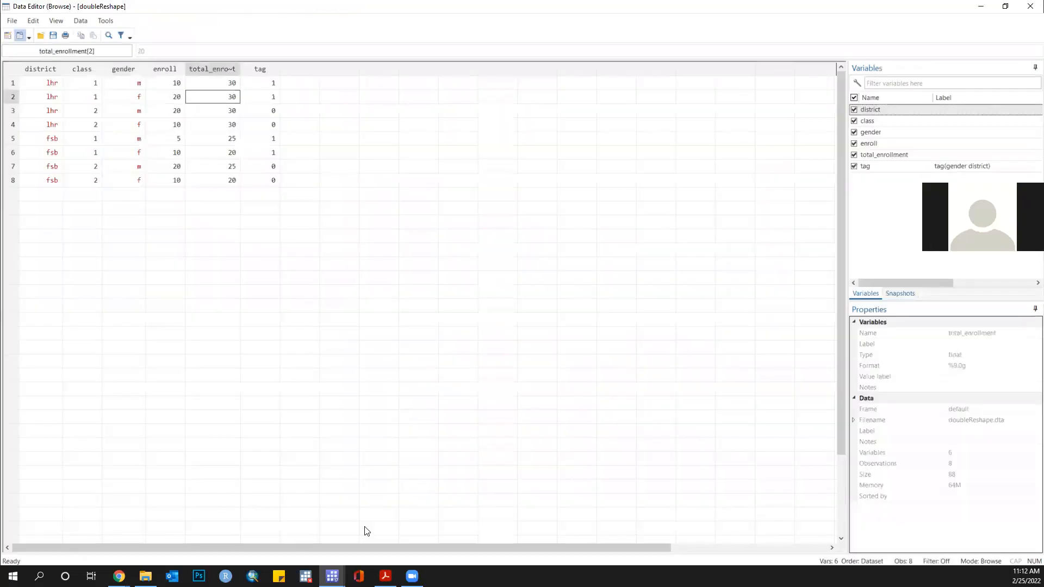
key(Up)
key(Left)
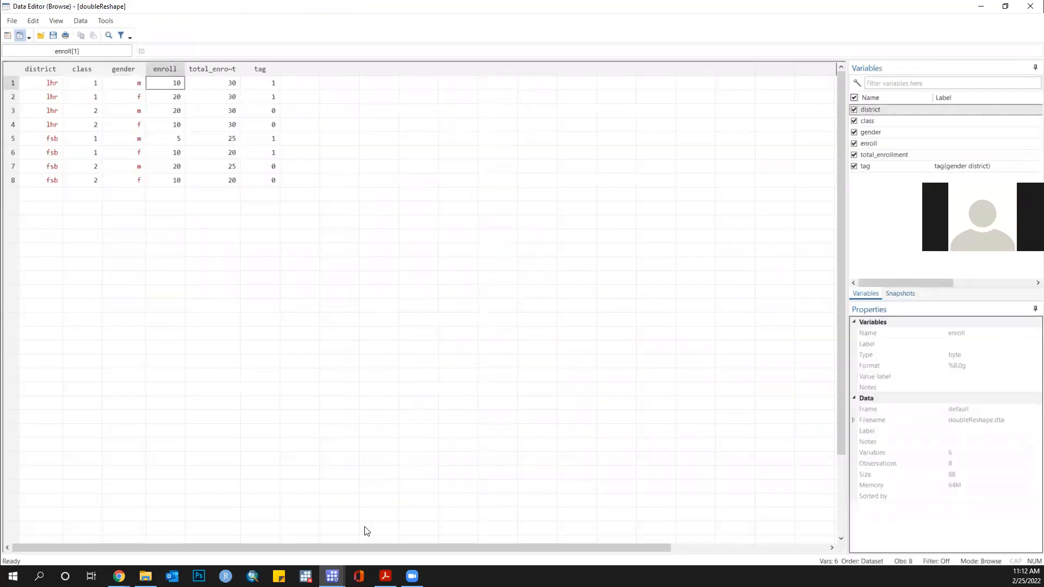
key(Left)
key(Left)
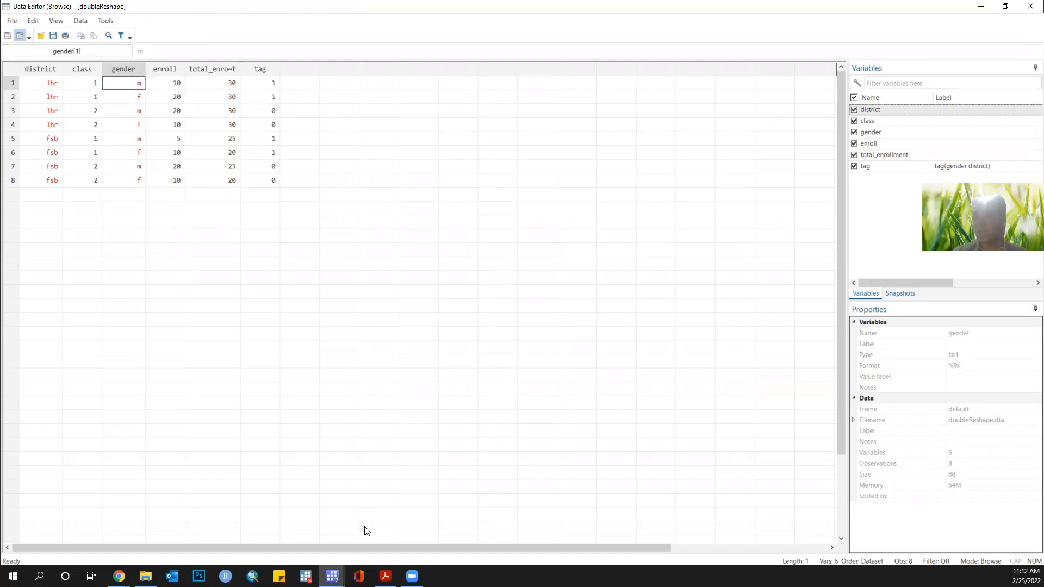
key(Right)
key(Right)
key(Left)
key(Down)
key(Left)
key(Right)
key(Right)
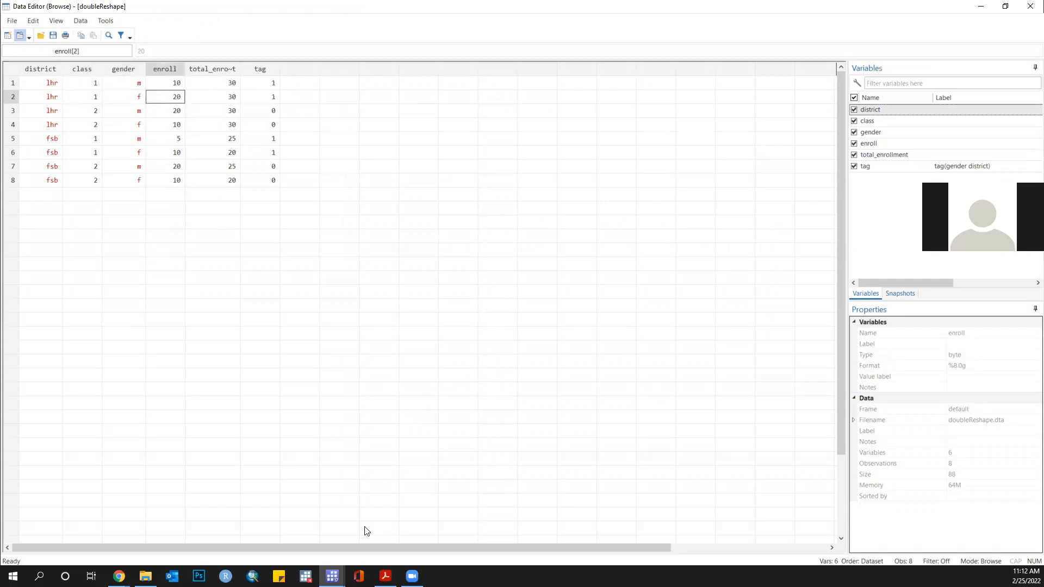
key(Left)
key(Up)
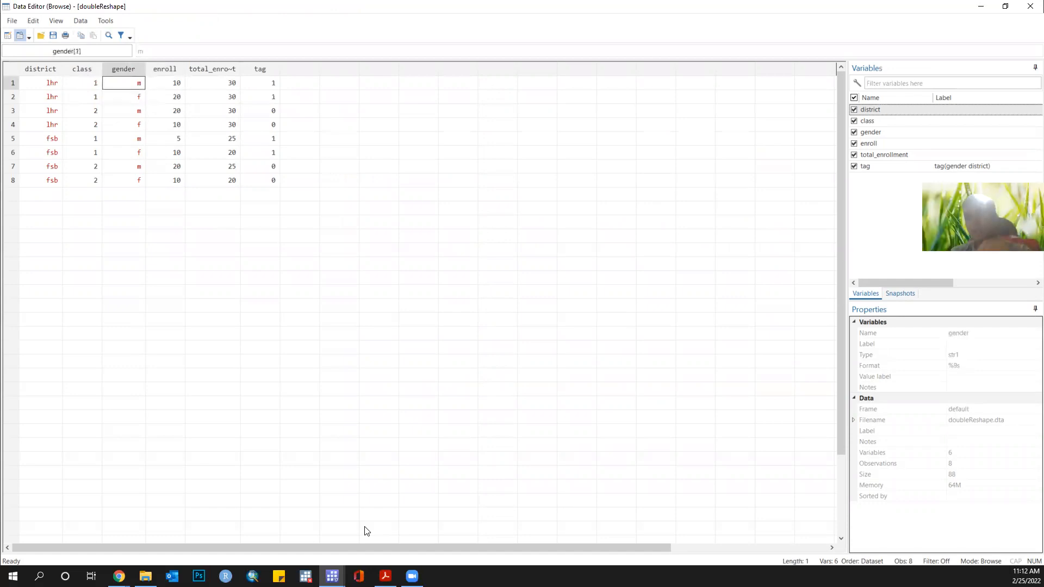
key(Left)
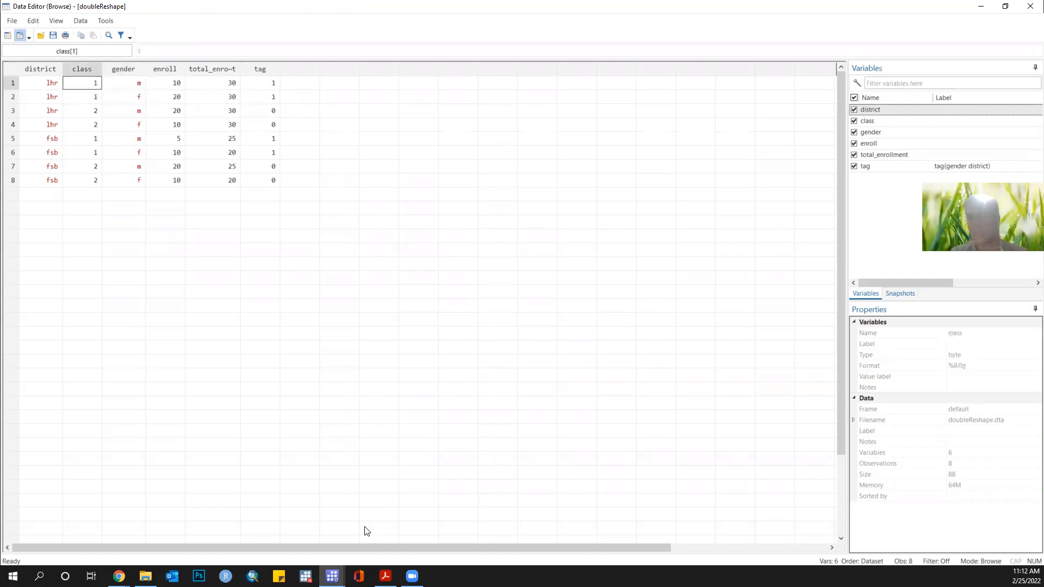
Step: Examine the enroll values for each class and gender in the four lhr rows of the dataset
key(Right)
key(Right)
key(Down)
key(Down)
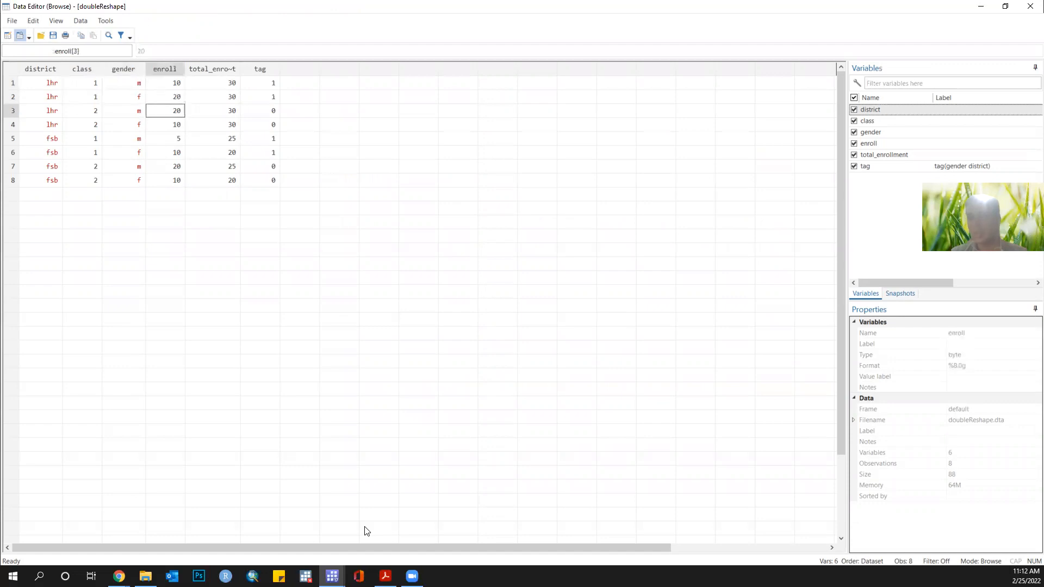
key(Up)
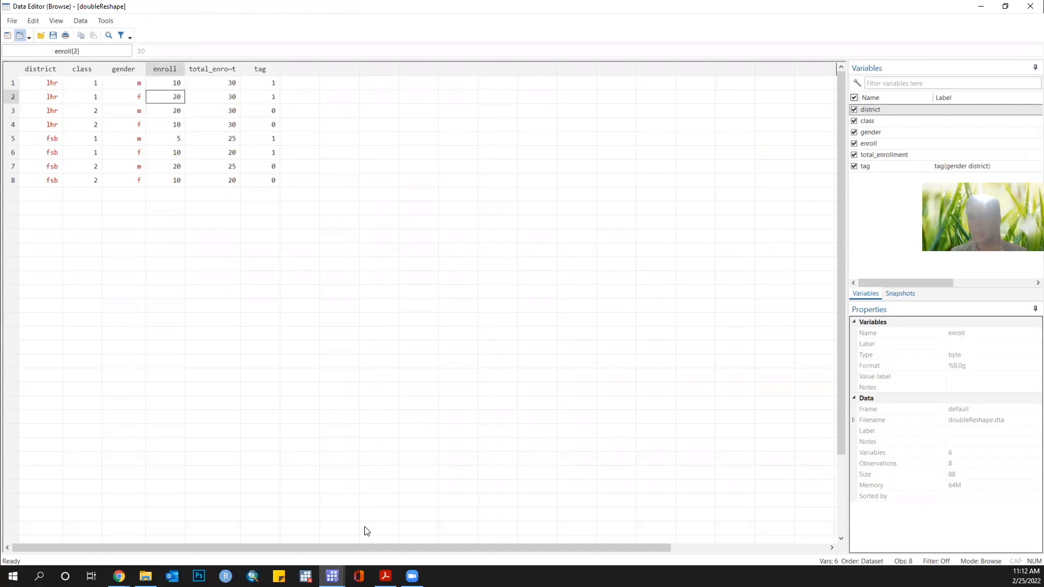
key(Down)
key(Down)
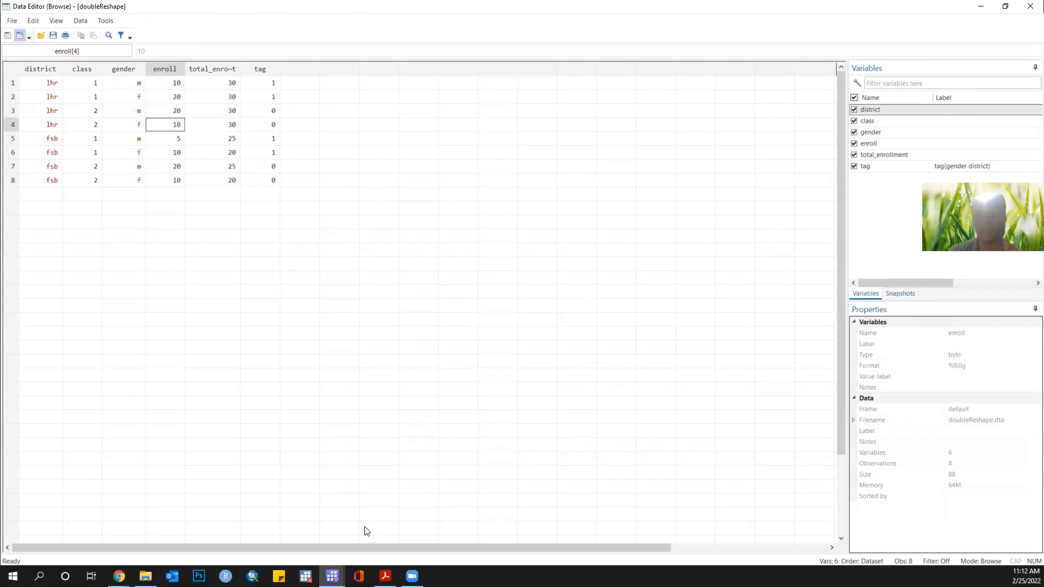
Step: Review the gender values in the first four rows of the dataset, and minimize the data browser
key(Left)
key(Up)
key(Up)
key(Up)
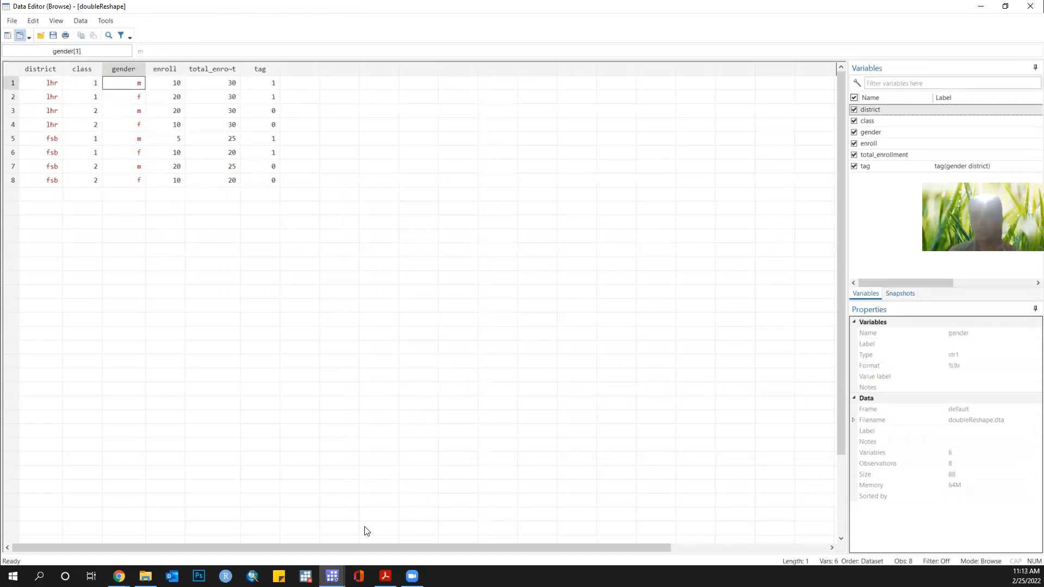
key(Down)
key(Down)
key(Down)
key(Up)
key(Down)
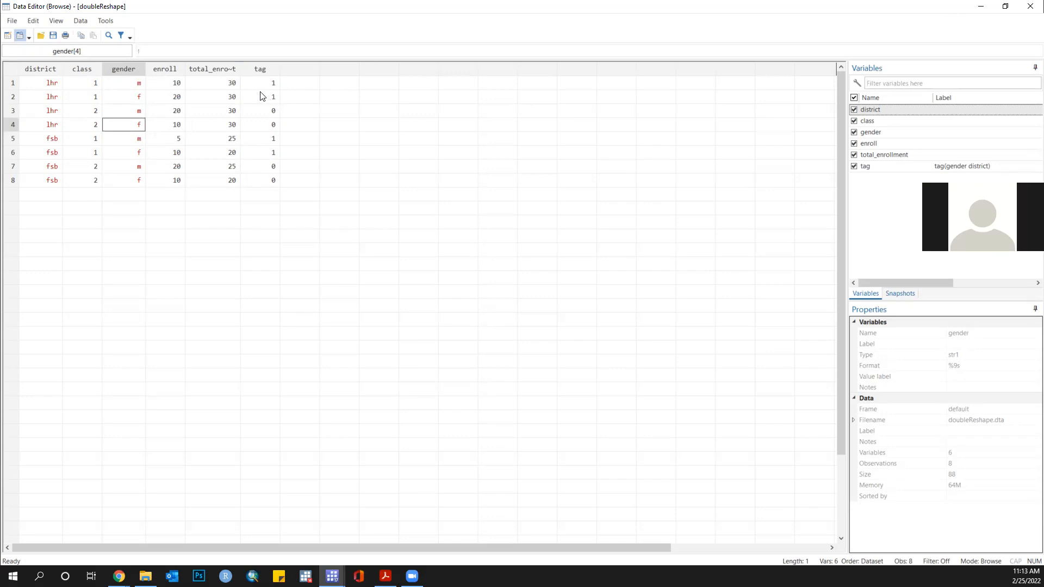
click(980, 6)
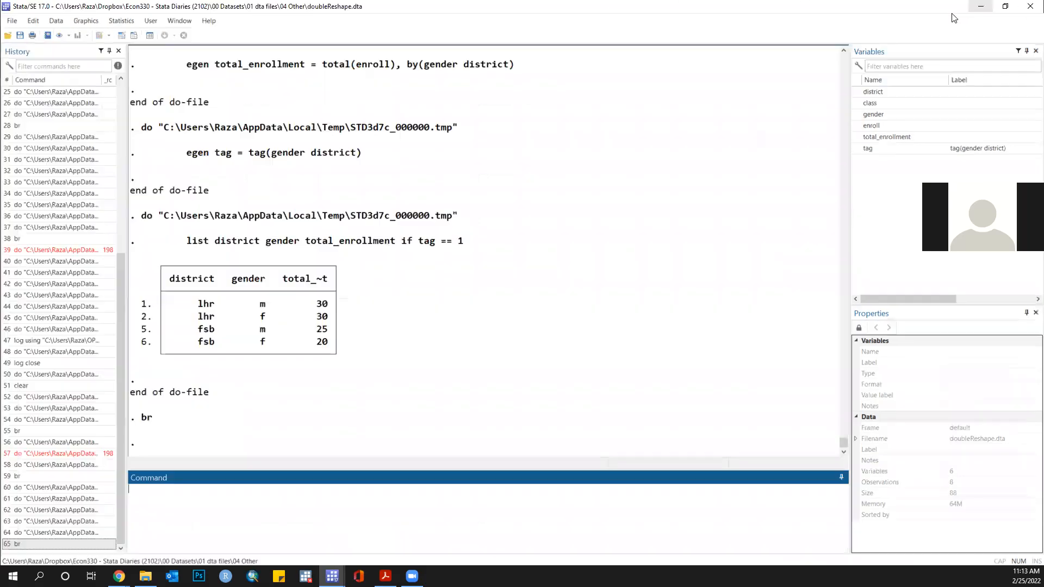
Step: Copy "list district gender total_enrollment" from the do-file without its if condition and run it as a direct command
click(331, 563)
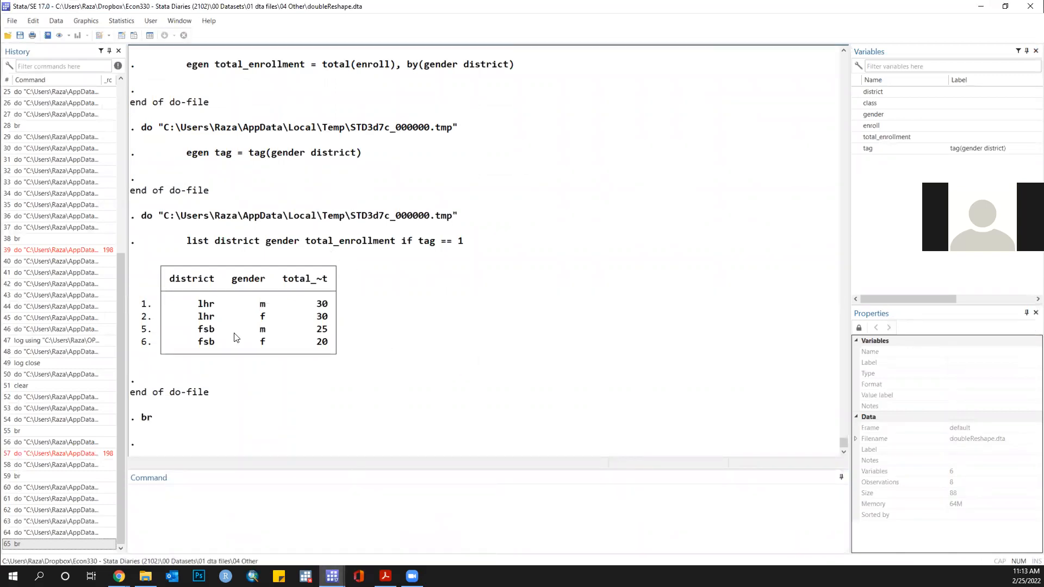
click(333, 576)
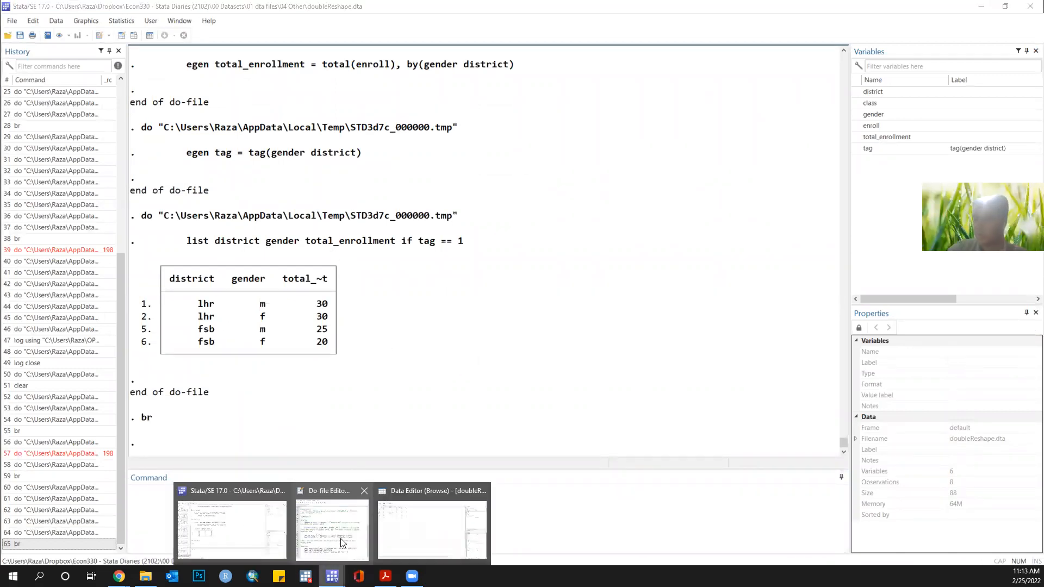
click(342, 543)
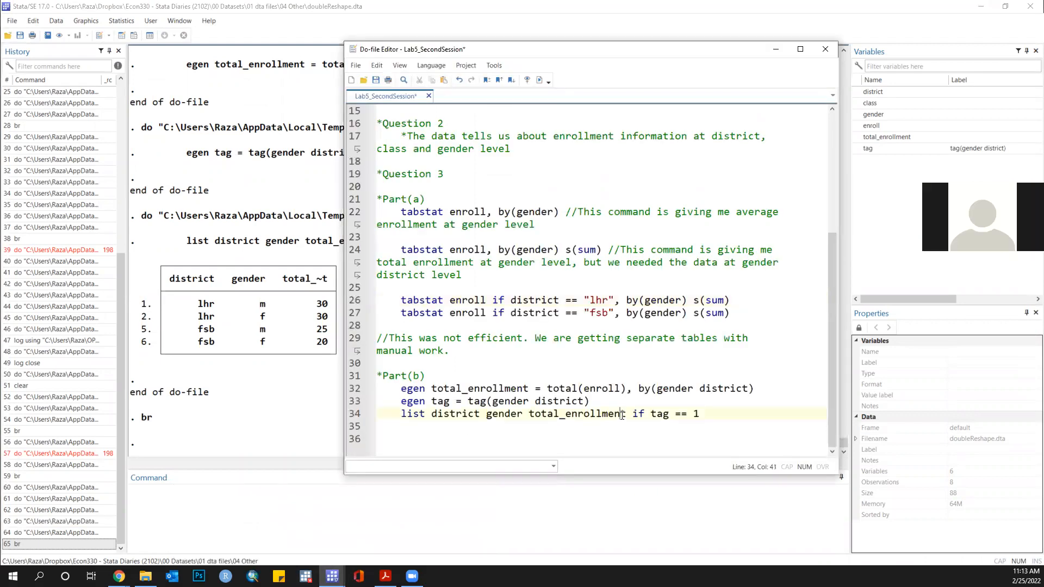
drag(625, 415, 392, 415)
key(ctrl+c)
click(273, 500)
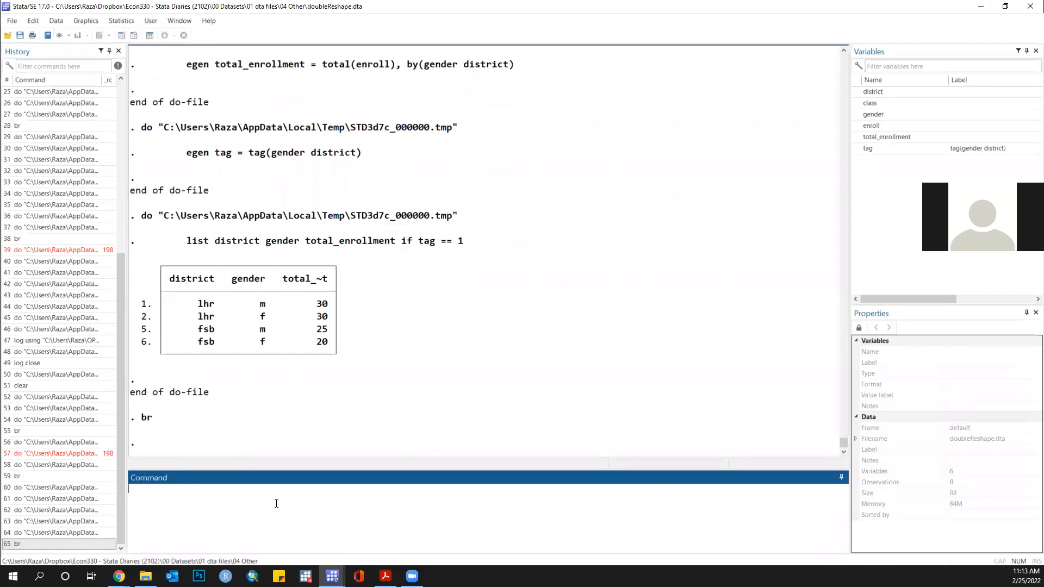
key(ctrl+v)
key(Return)
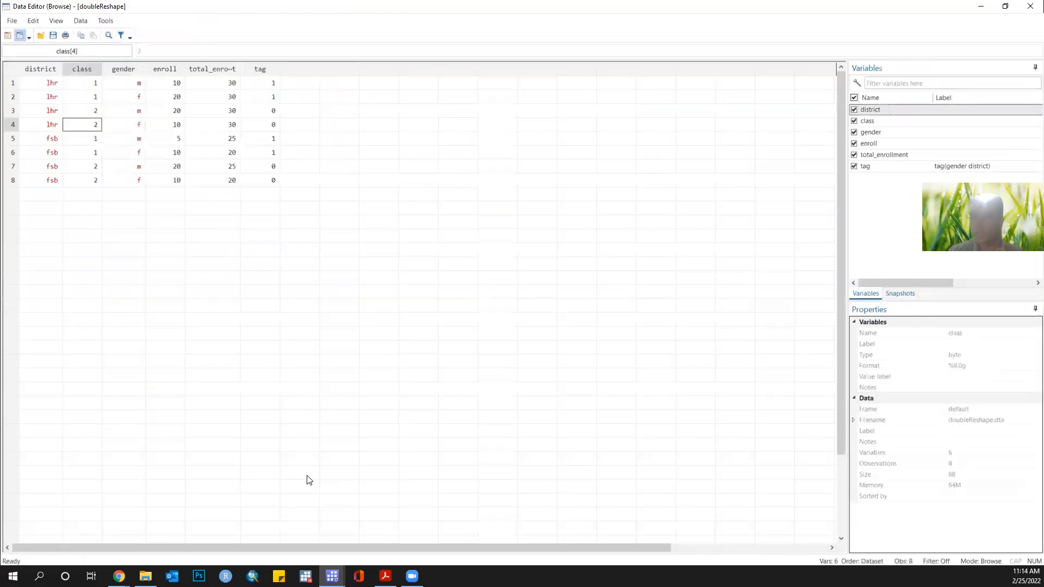
Step: Rerun the latest br command from the command history and hide the class variable in the data browser
key(Right)
key(Left)
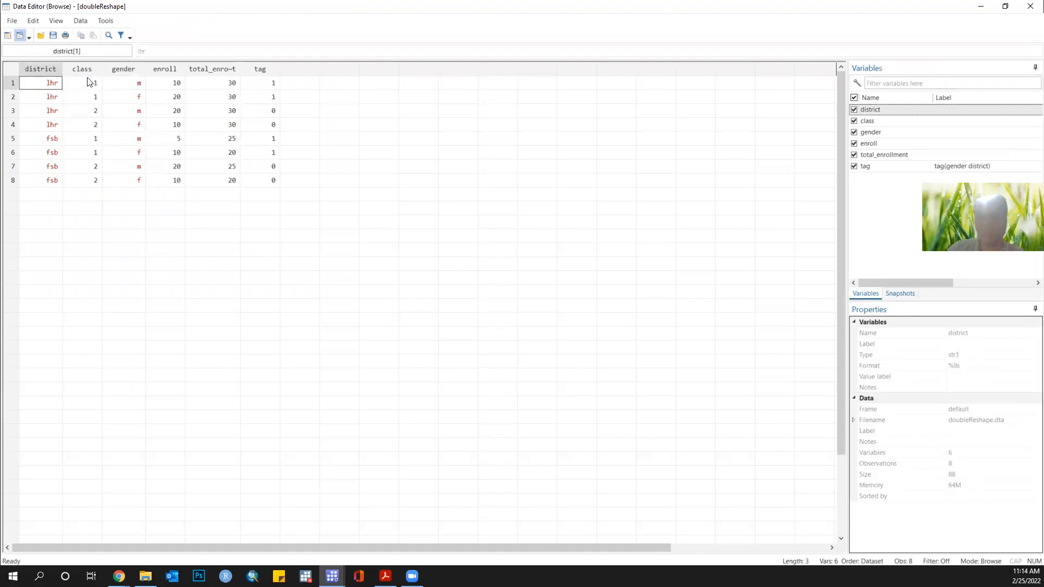
click(980, 6)
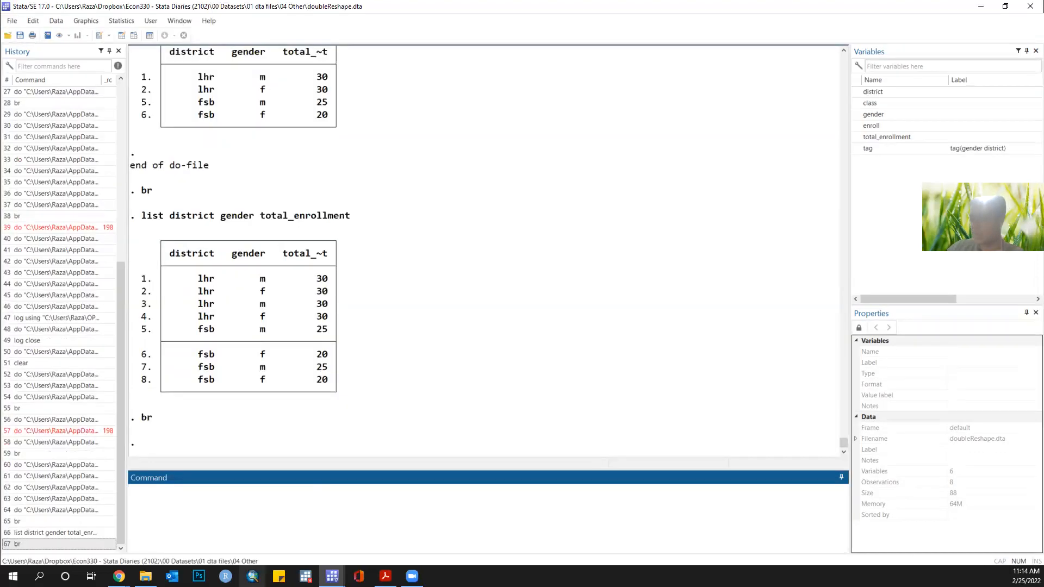
click(71, 543)
double_click(72, 541)
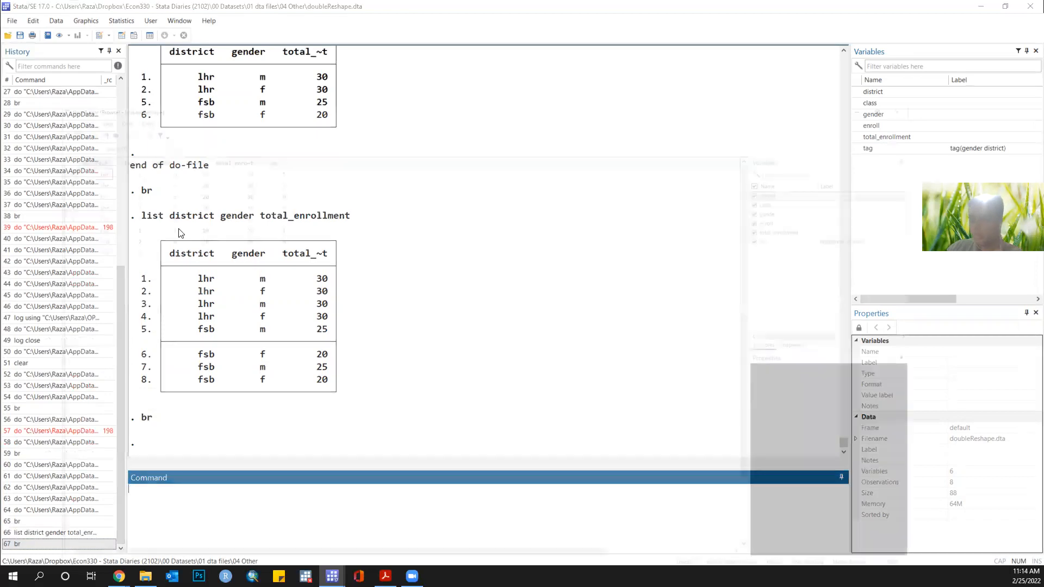
click(854, 122)
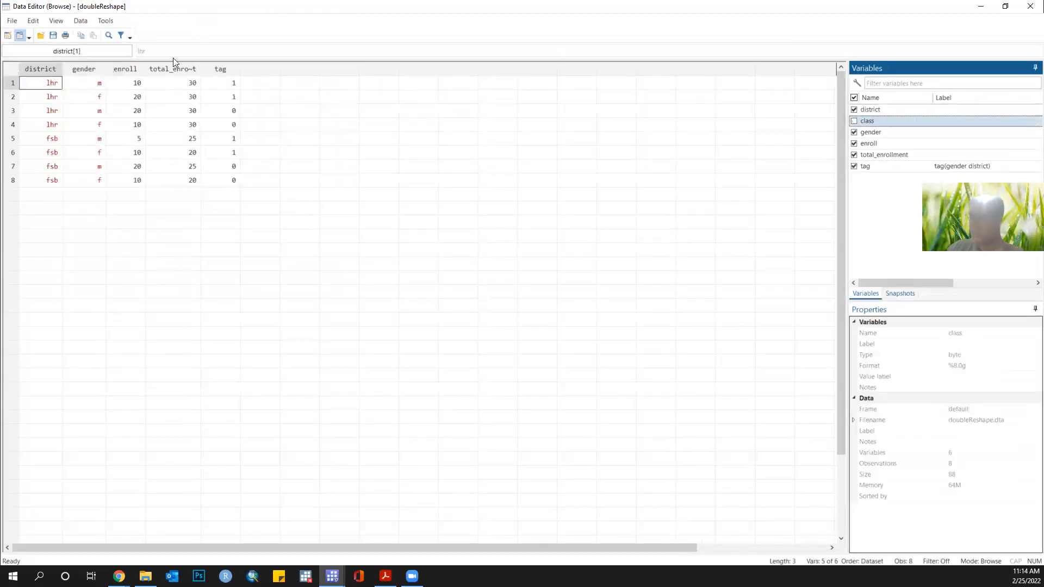
Step: Compare the tag values for first and repeated district-gender combinations in the lhr and fsb rows, and minimize the data browser
click(46, 85)
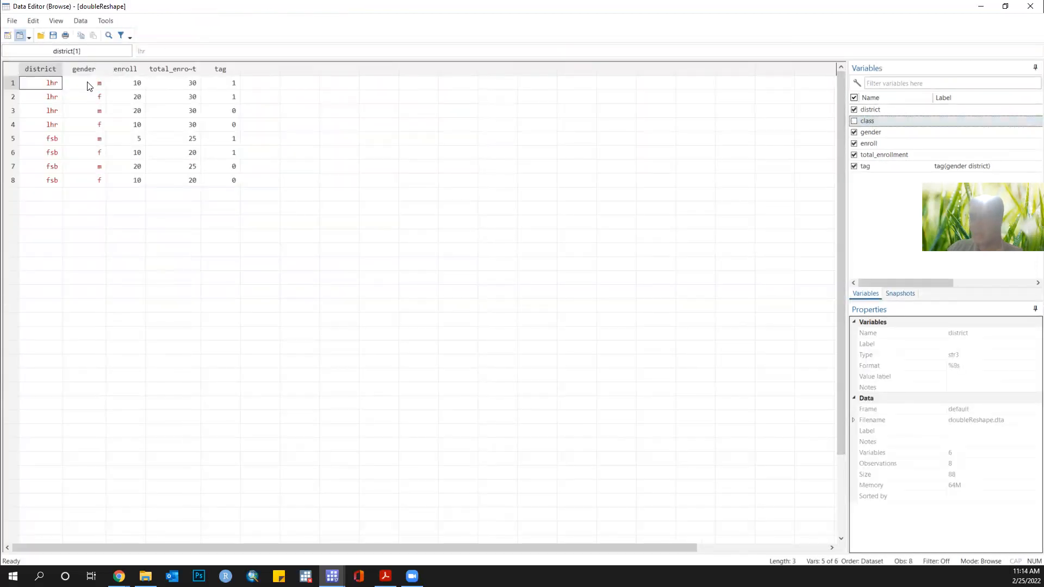
click(88, 85)
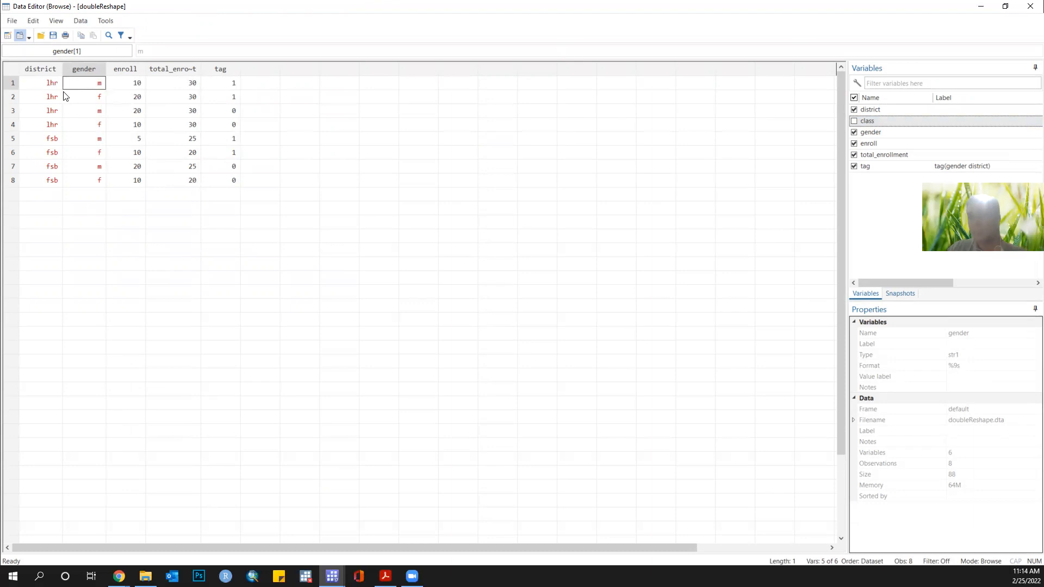
click(230, 100)
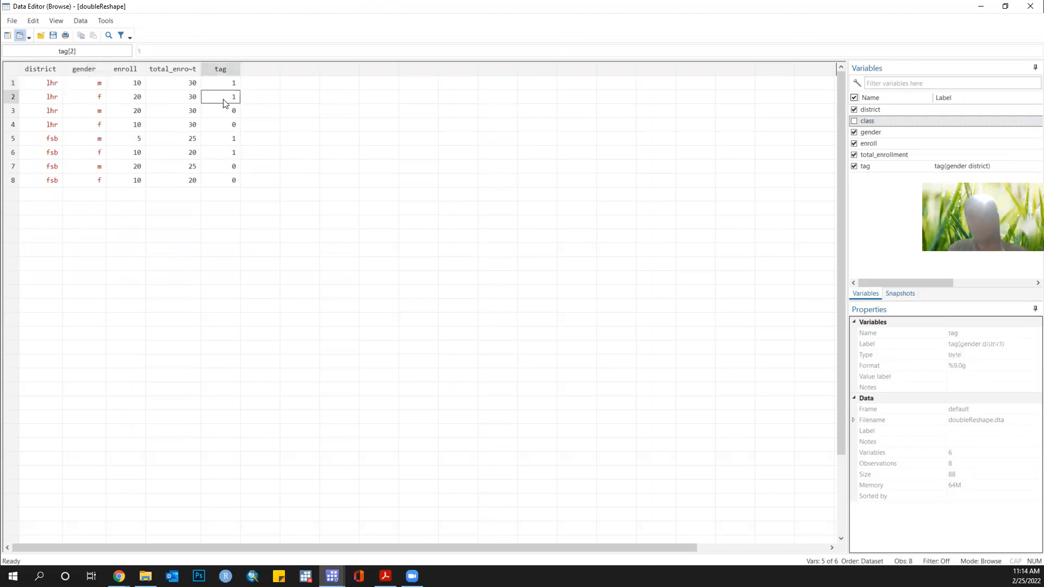
click(49, 116)
drag(75, 115, 49, 115)
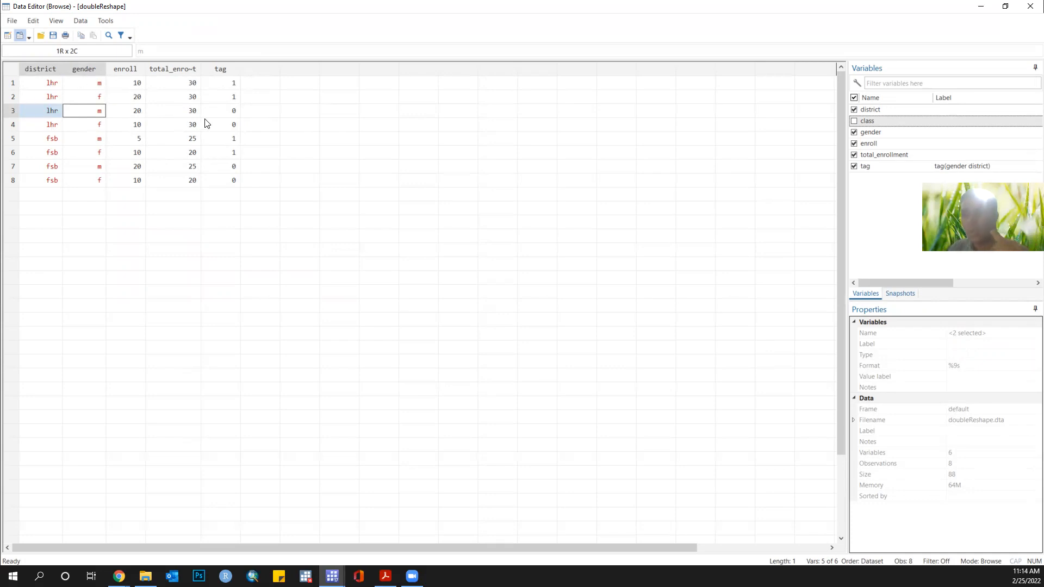
click(235, 126)
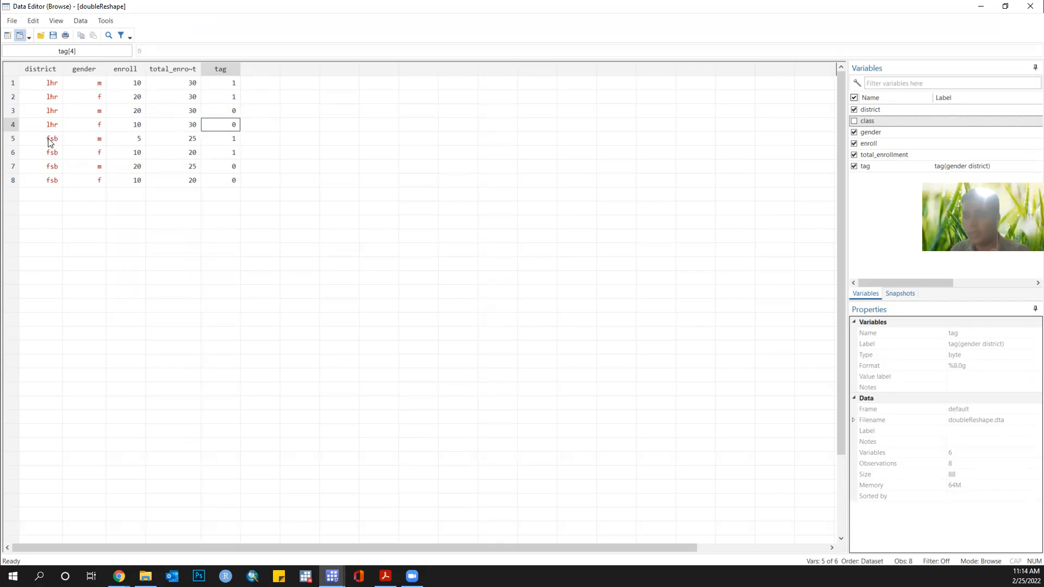
drag(48, 139, 70, 140)
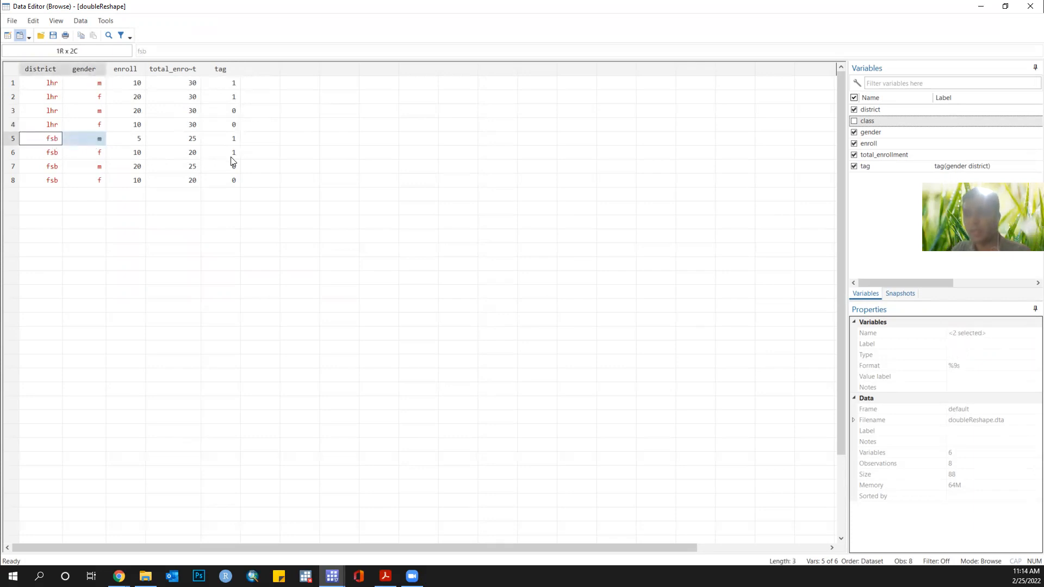
click(61, 170)
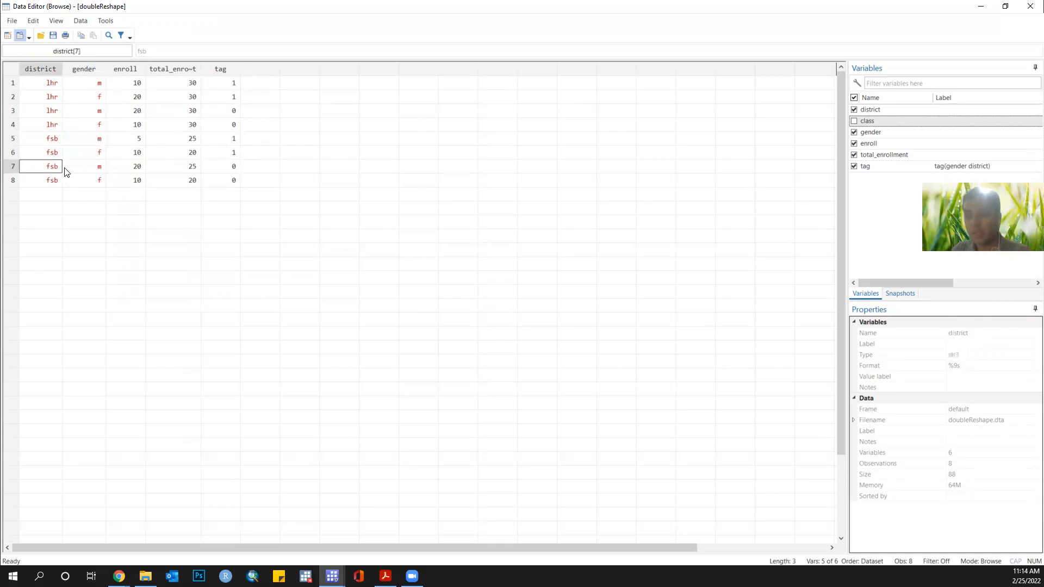
click(89, 169)
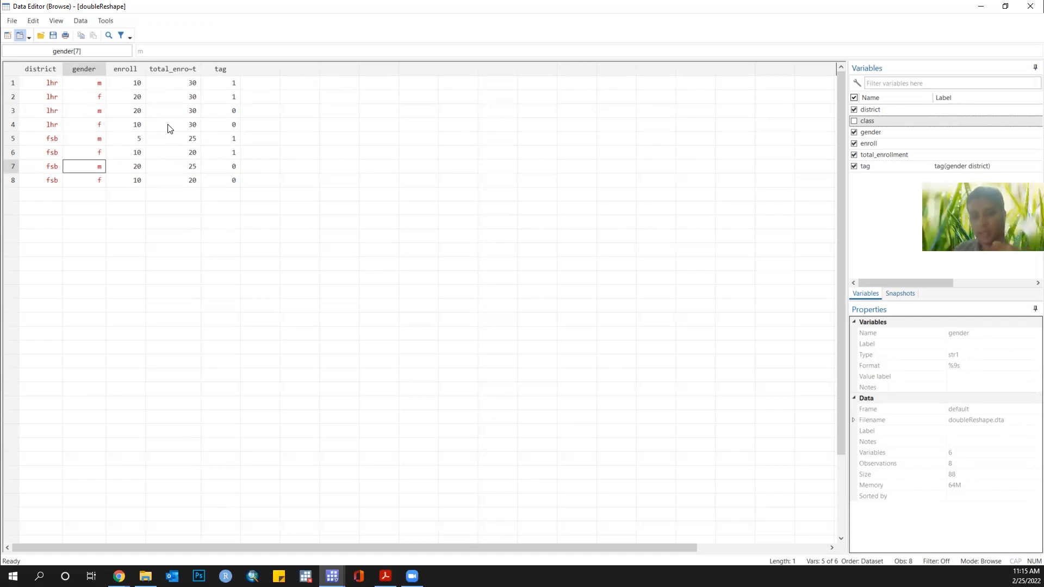
click(981, 6)
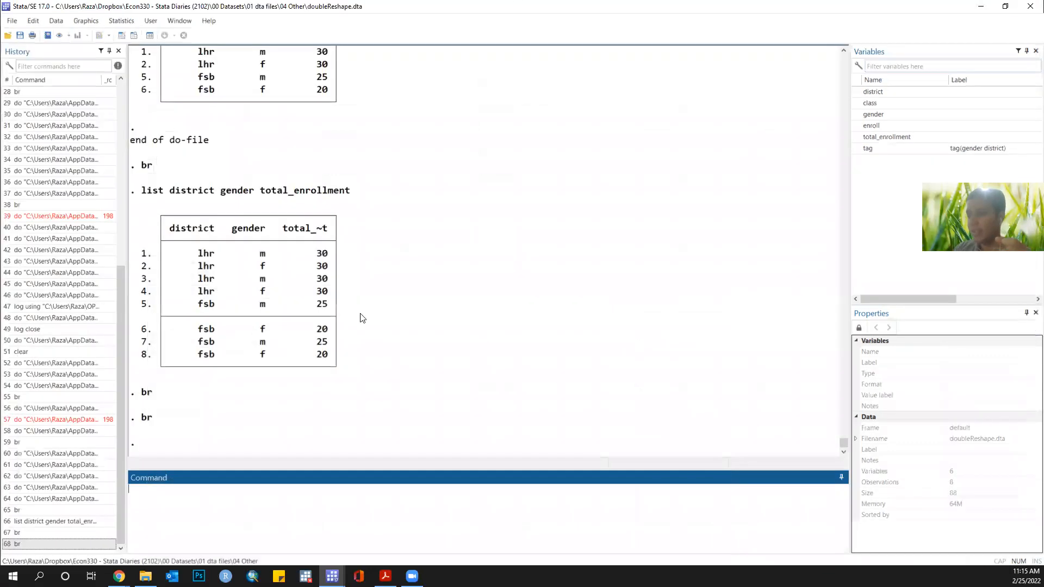
Step: Review the output of the egen and list commands for total_enrollment and tag in the results
scroll(305, 271, up, 8)
scroll(318, 305, down, 4)
scroll(321, 319, up, 1)
scroll(324, 318, up, 3)
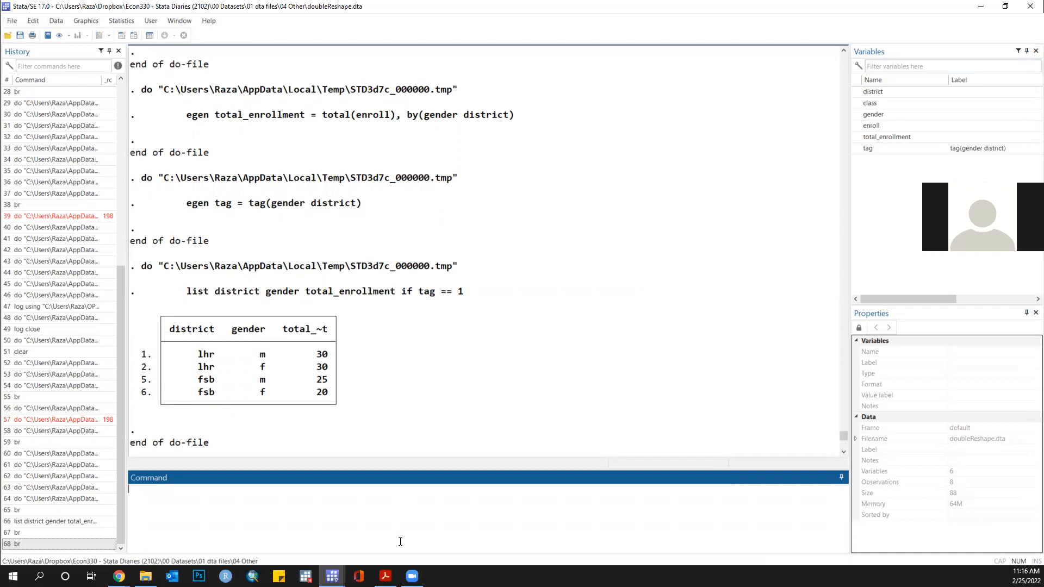
Step: Read question 4 in the Practice Session 5 PDF and add the heading "*Question 4" below the list command, leaving two empty lines
click(385, 576)
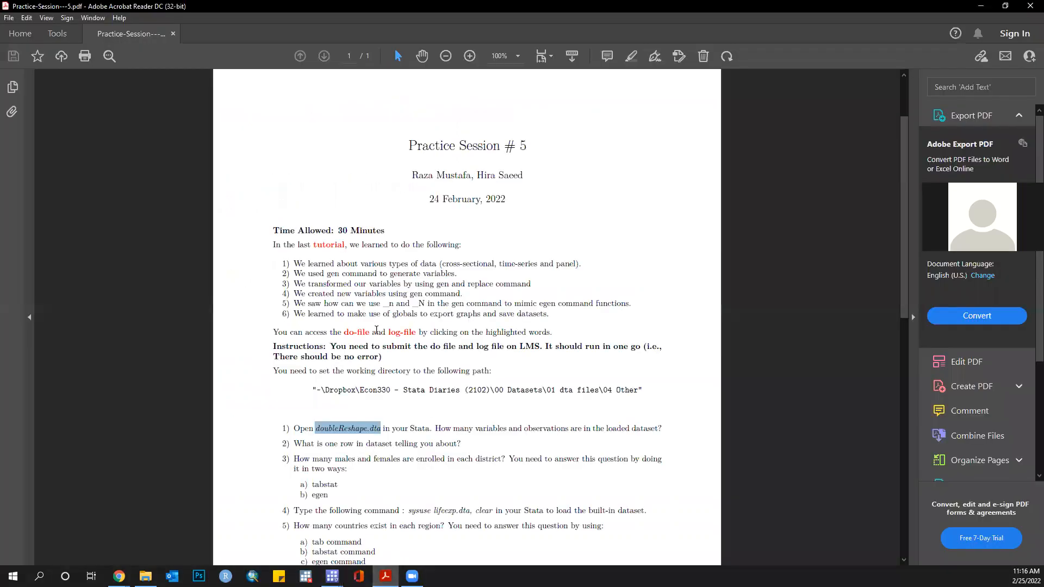
scroll(376, 330, down, 4)
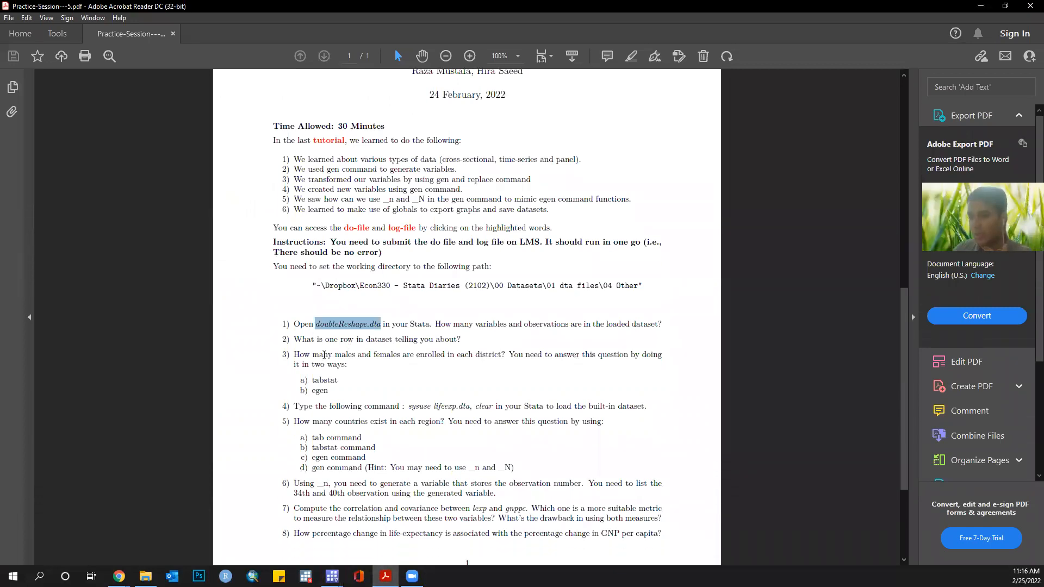
scroll(324, 354, down, 1)
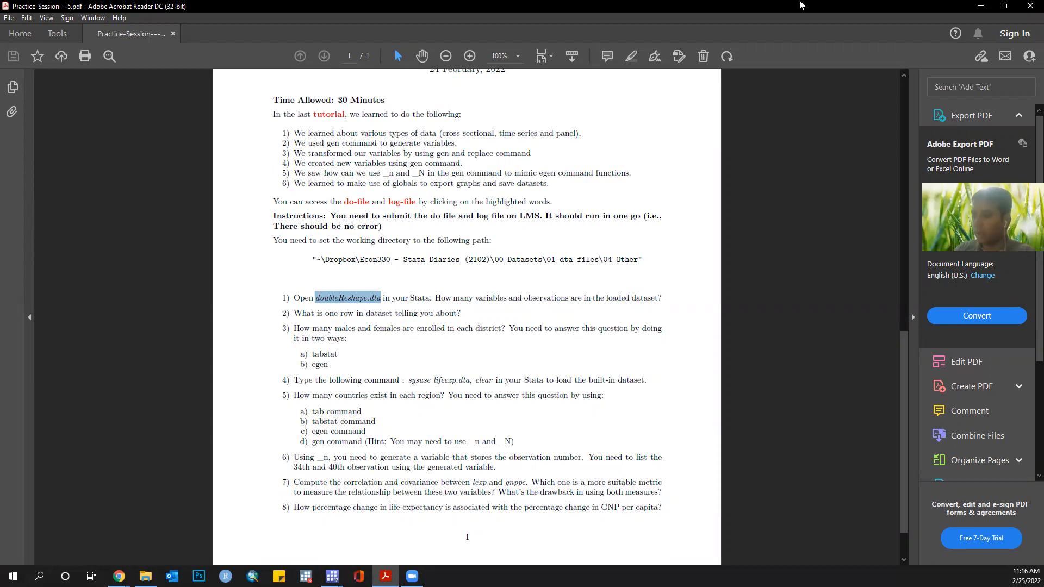
click(980, 6)
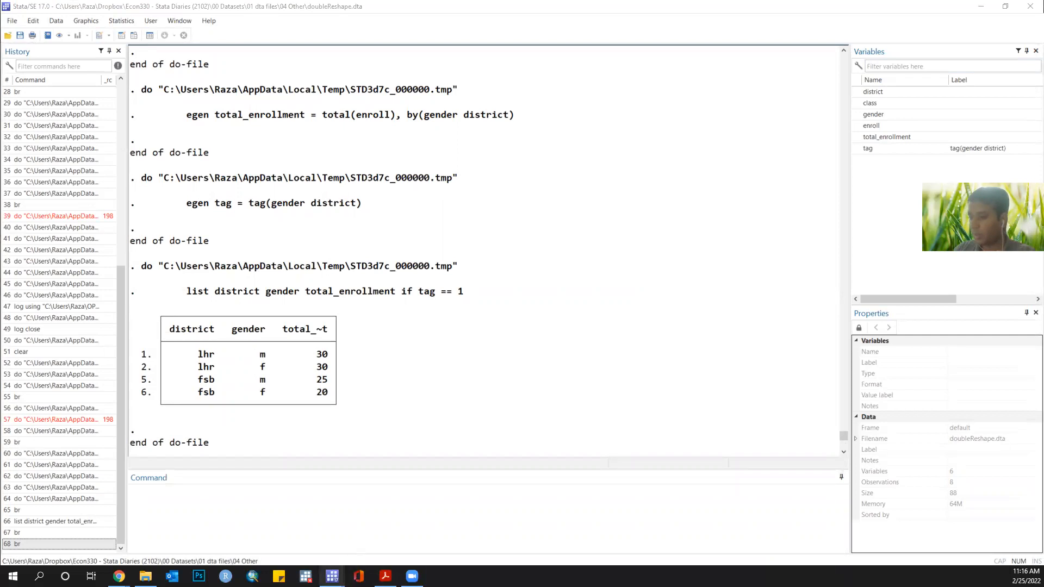
mouse_move(332, 576)
click(329, 530)
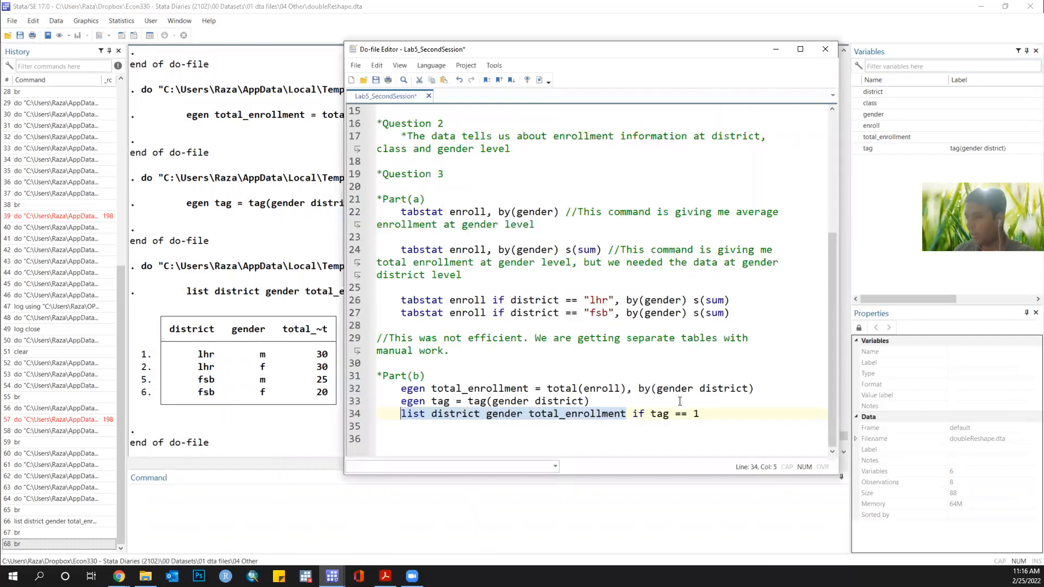
click(748, 408)
key(Return)
key(Return)
key(Return)
text(*Question 4)
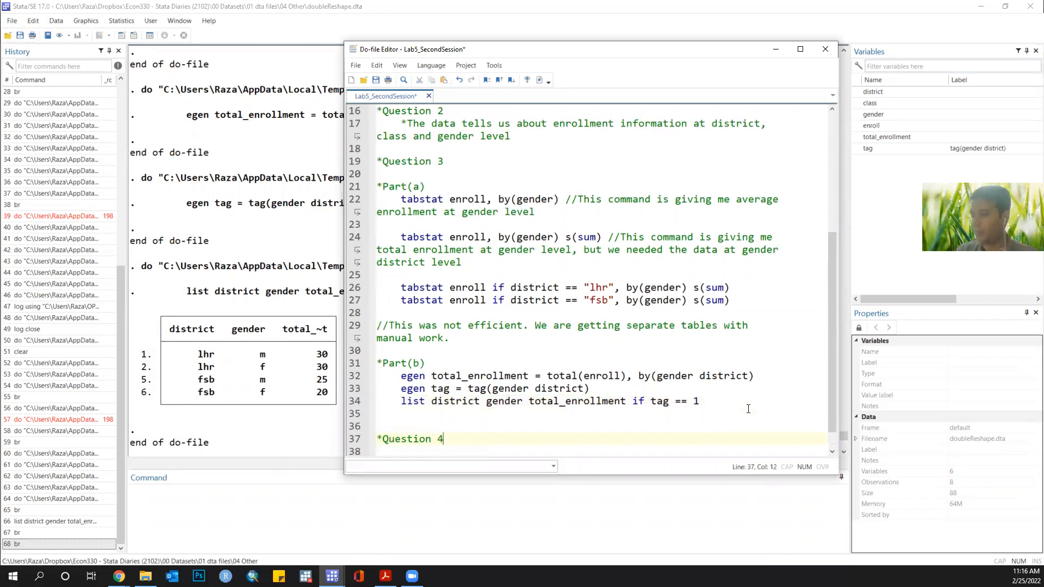
Step: Check question 4 in the PDF, write "sysuse lifeexp.dta, clear" under the Question 4 heading, and run that line
key(Return)
text(sysu)
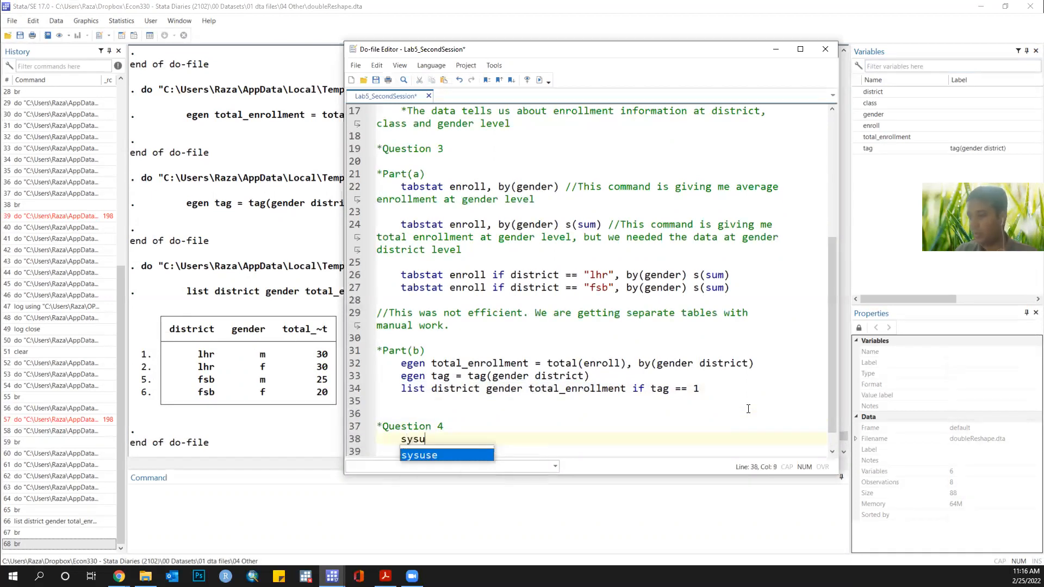
text(se lifexp)
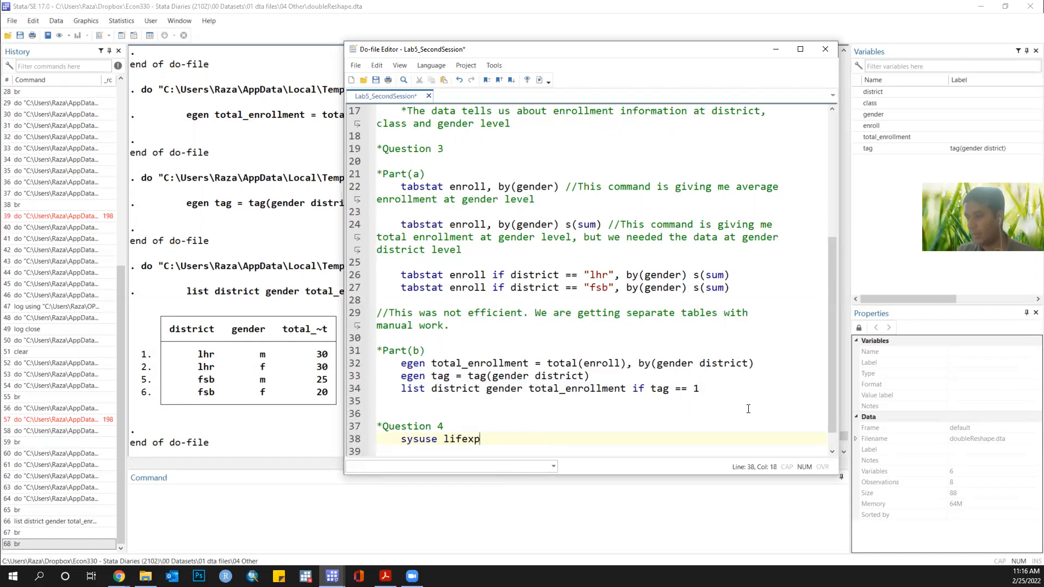
click(385, 575)
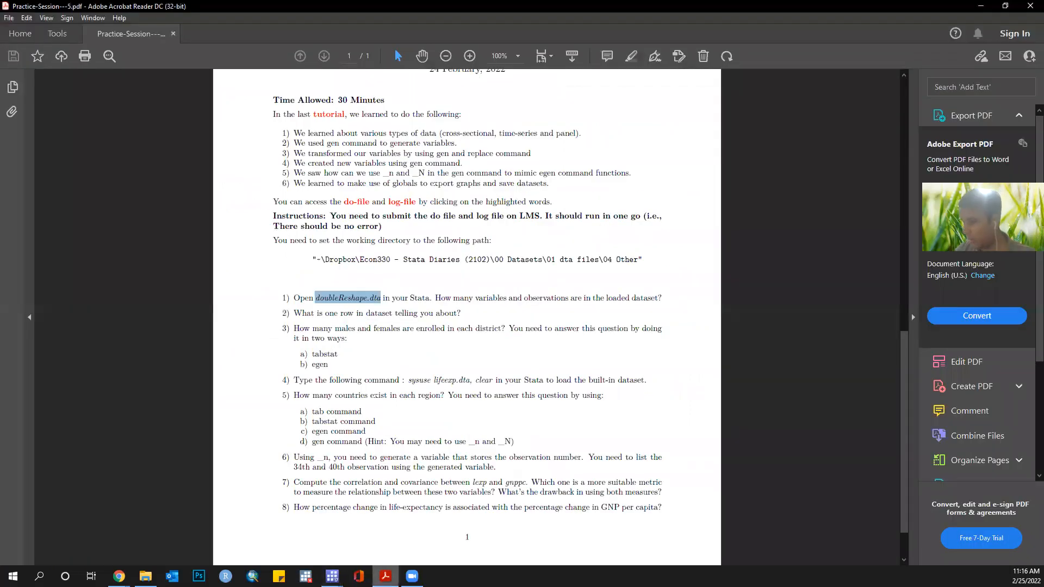
key(alt+Tab)
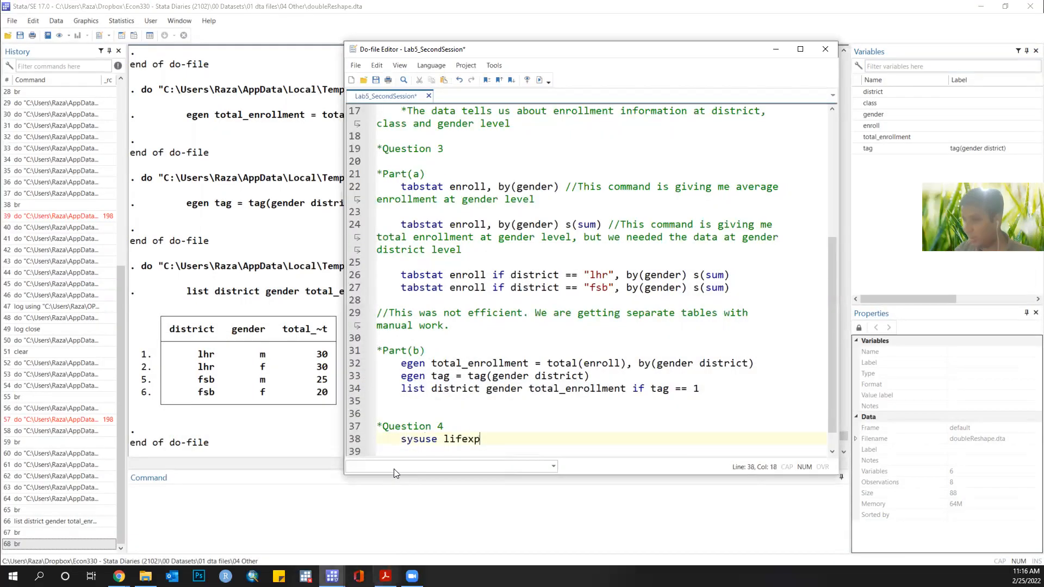
key(BackSpace)
text(exp.dta, )
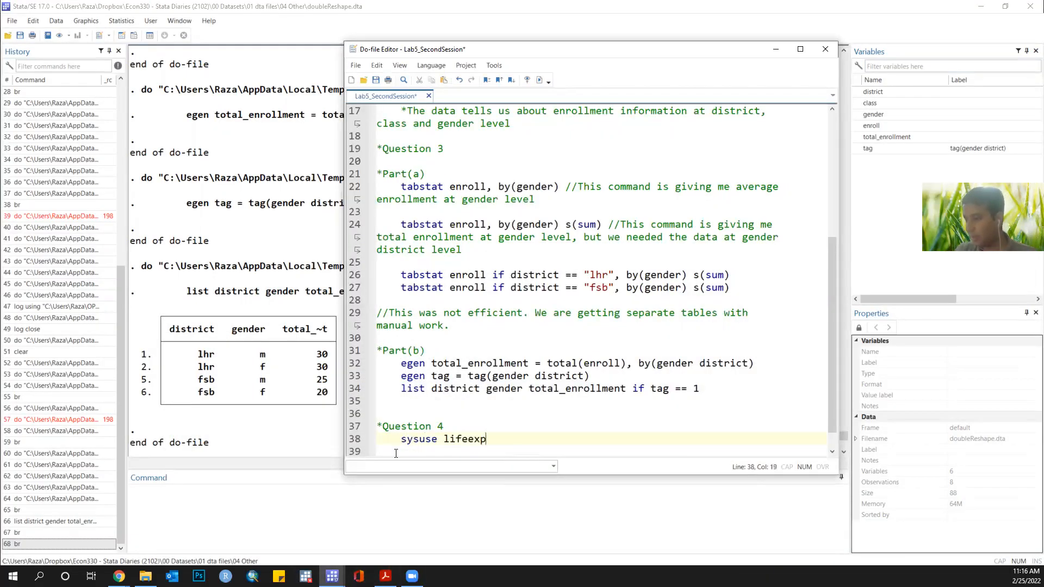
text(clear)
key(shift+Home)
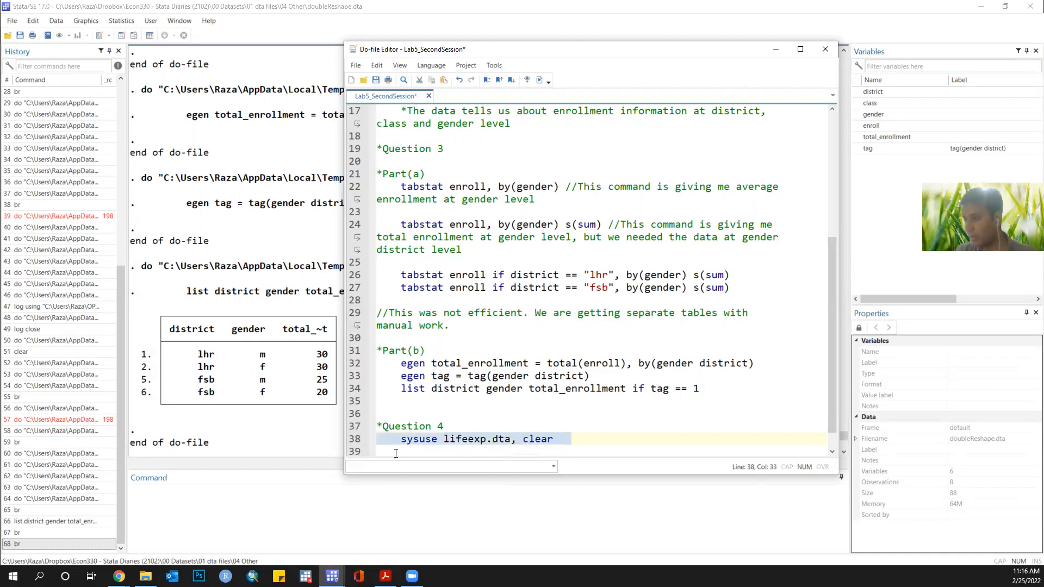
key(ctrl+d)
Step: Add the heading "*Question 5" below the sysuse command, leaving one empty line above it and a new line below
key(End)
key(Return)
key(Return)
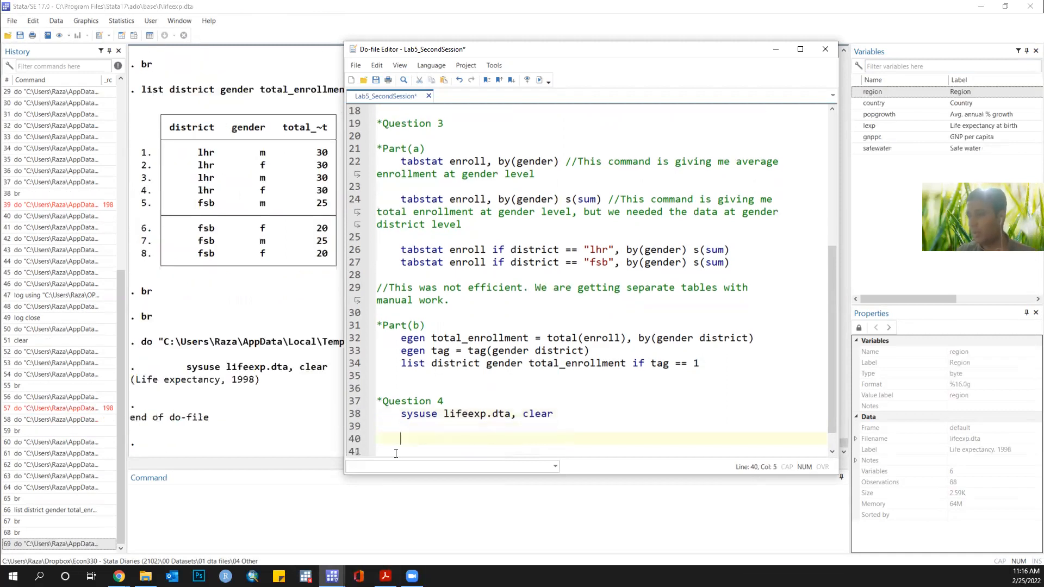
text(*Question 5)
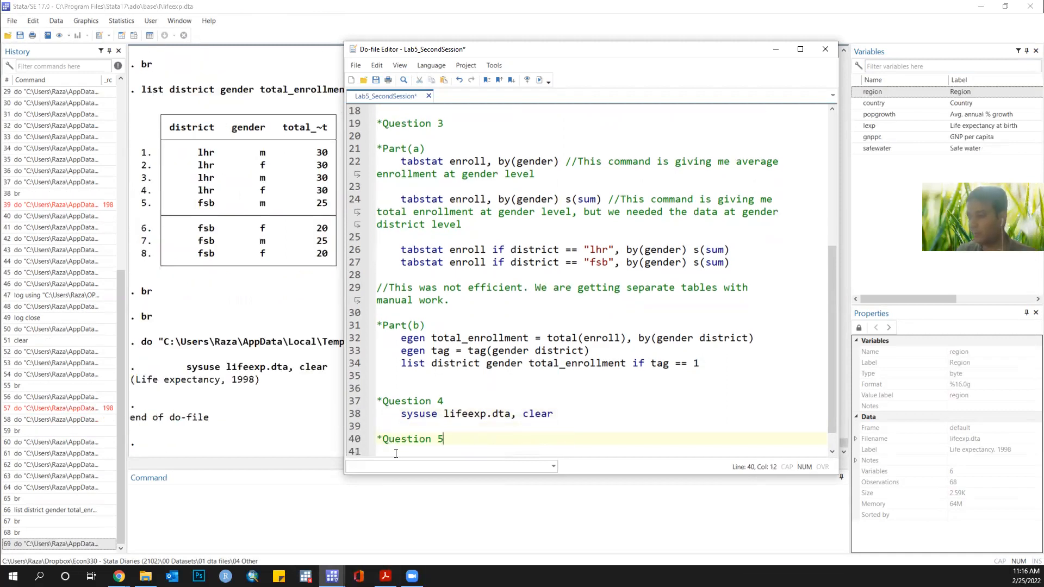
key(Return)
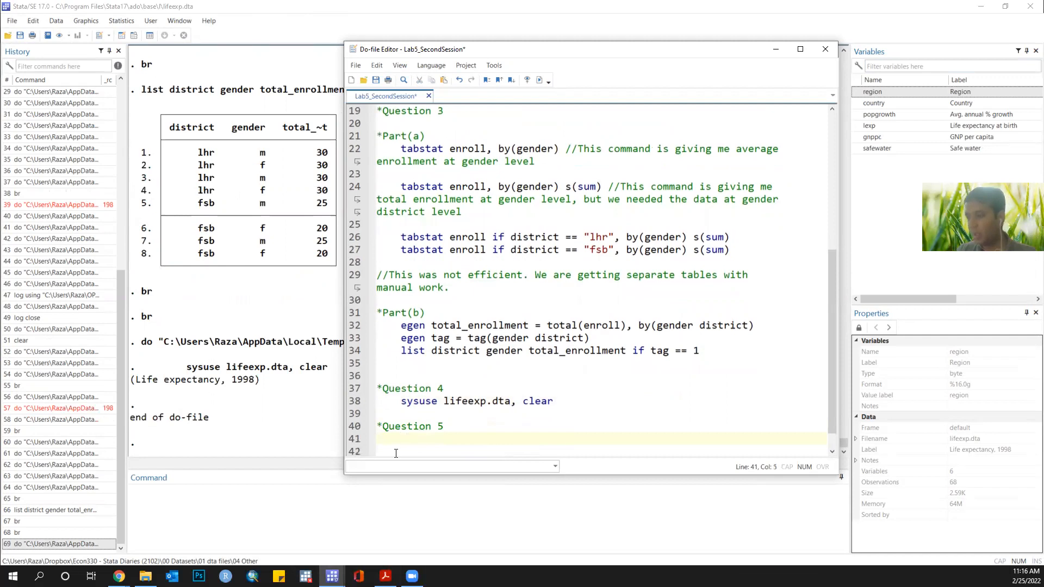
Step: Run br to look through the life expectancy dataset in the data browser, and minimize the browser
click(244, 493)
text(br)
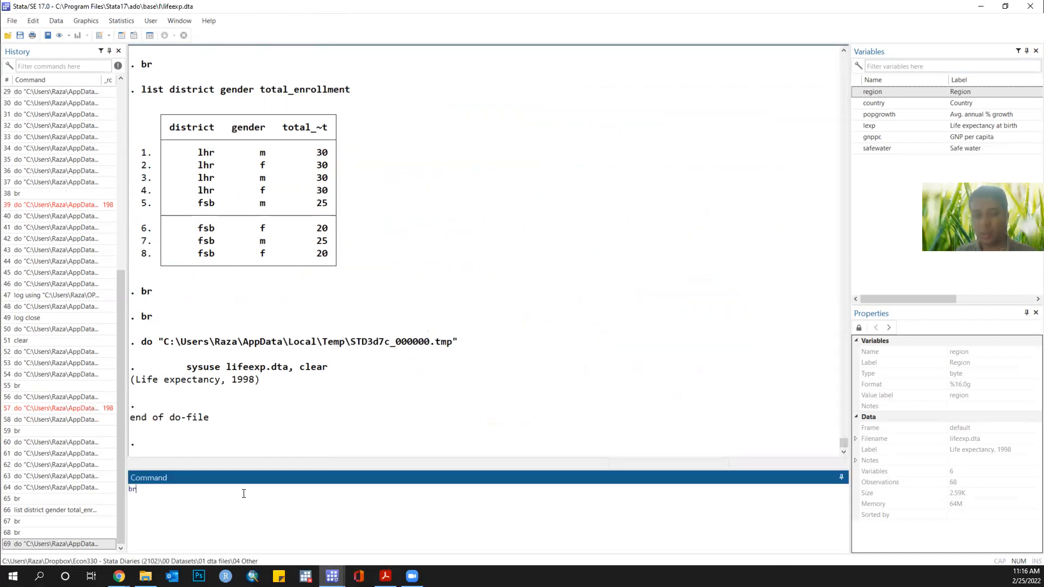
key(Return)
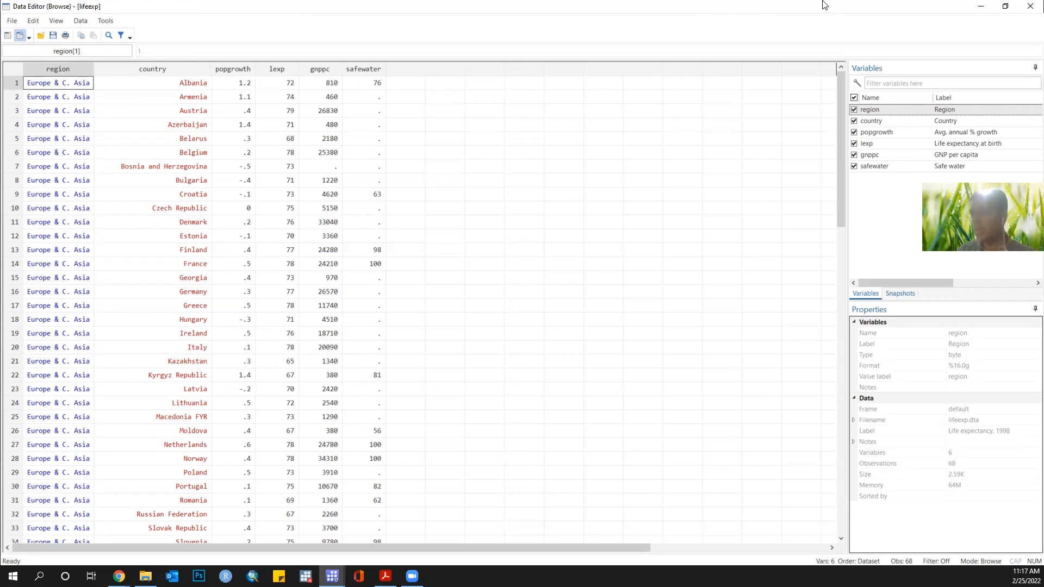
click(980, 6)
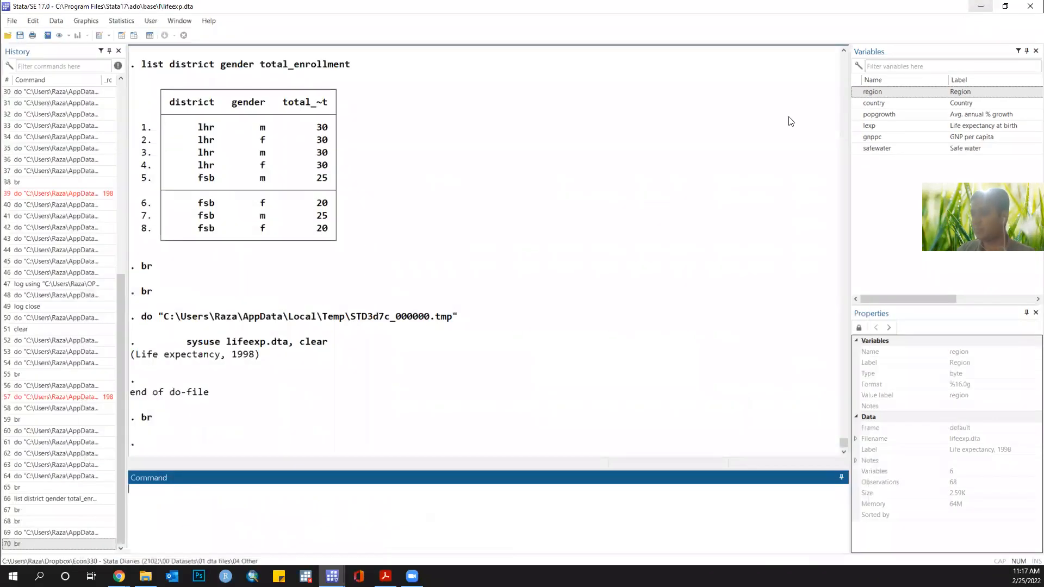
Step: Read question 5 in the Practice Session 5 PDF and return to the do-file
click(332, 576)
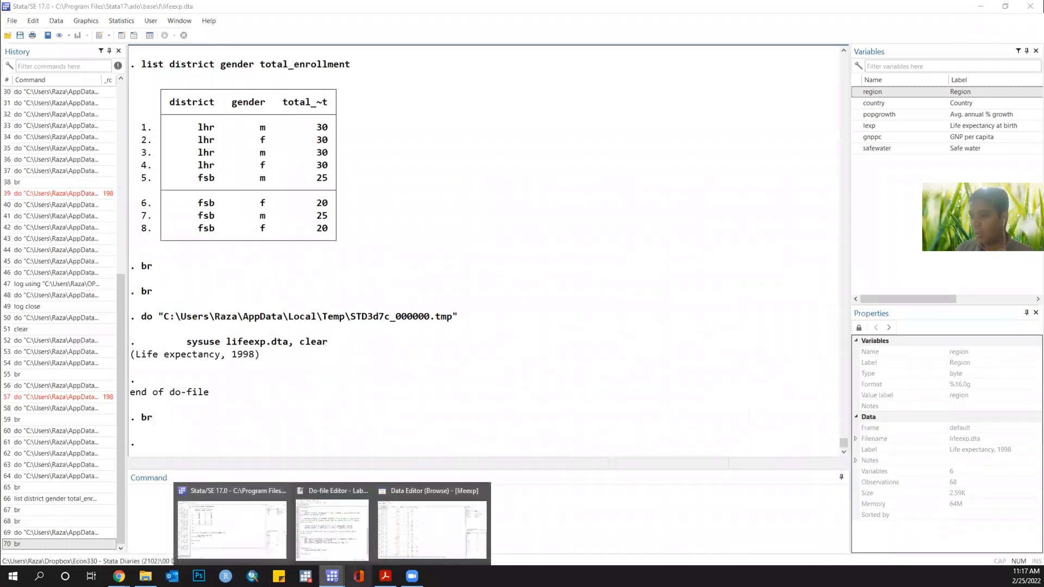
click(385, 575)
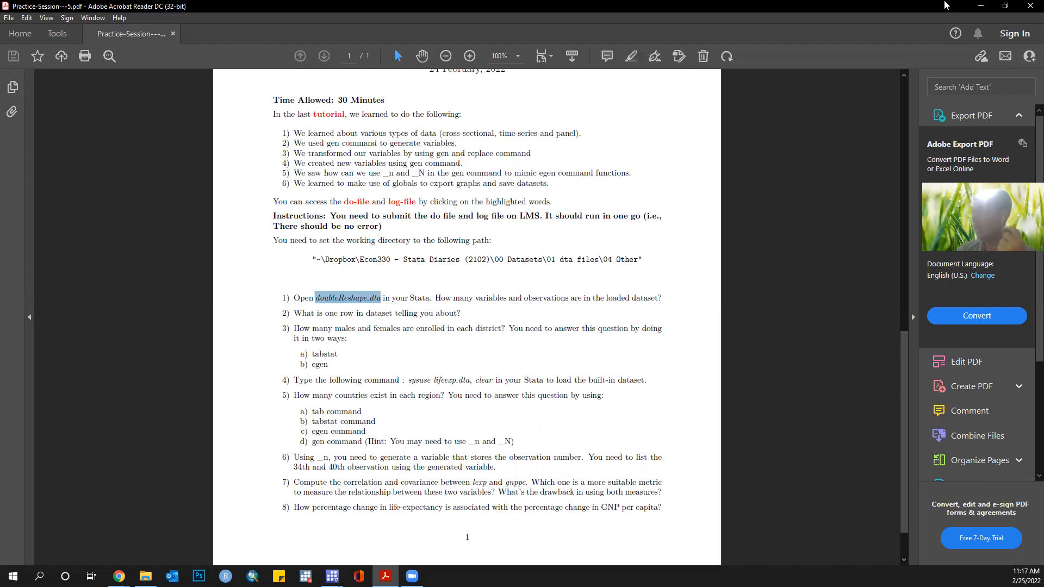
click(981, 6)
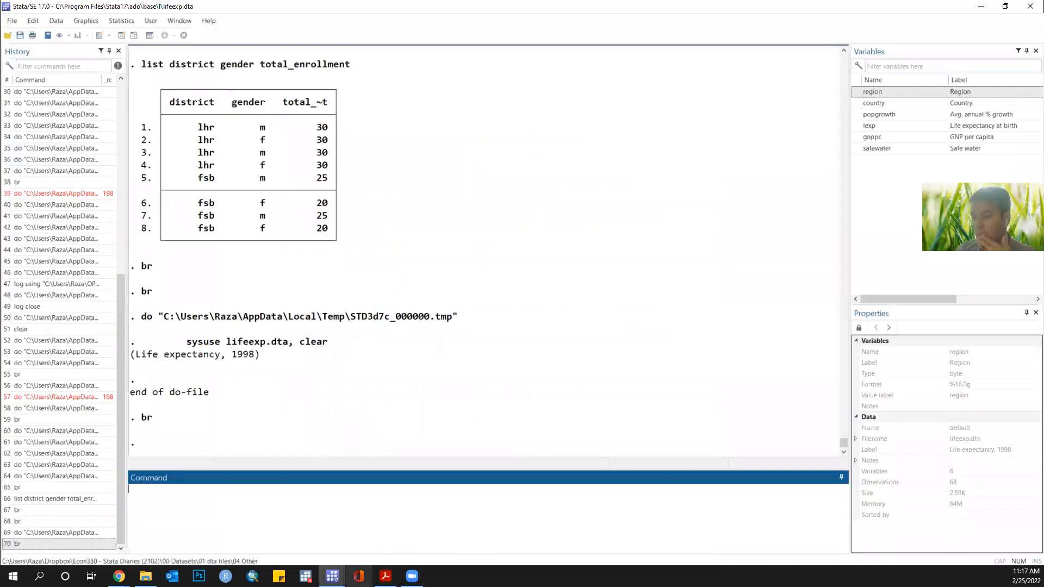
click(332, 576)
click(361, 546)
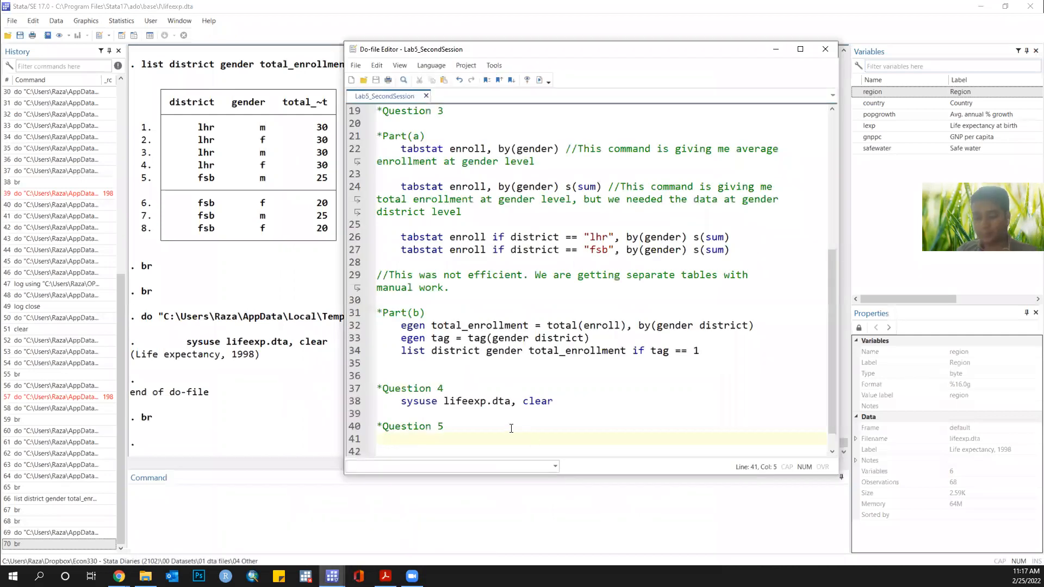
Step: Add the comment "*Tab command" under the Question 5 heading and begin a tab command on the line below it
text(*Tab command)
key(Return)
key(Return)
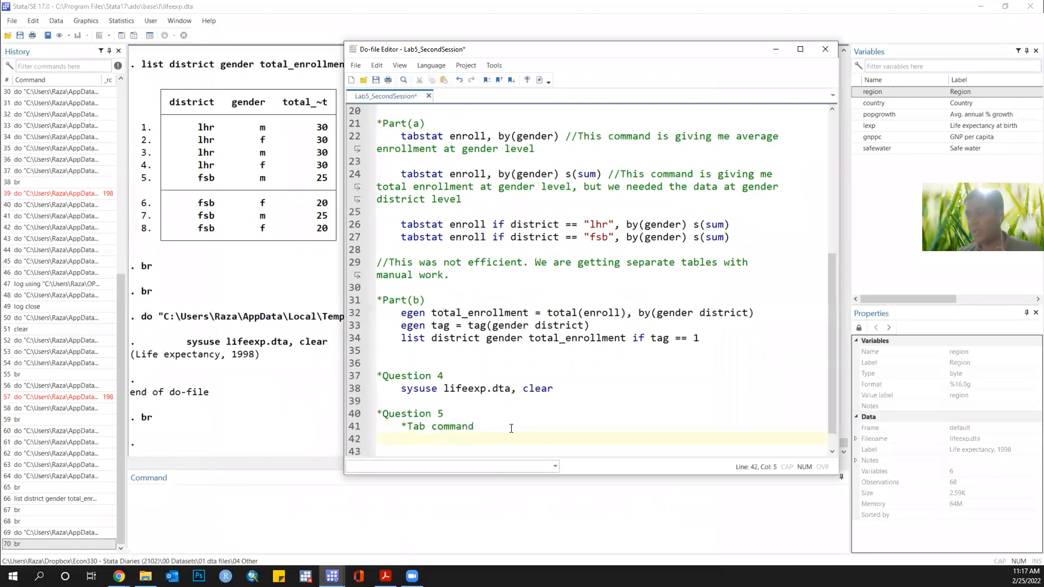
text(tab )
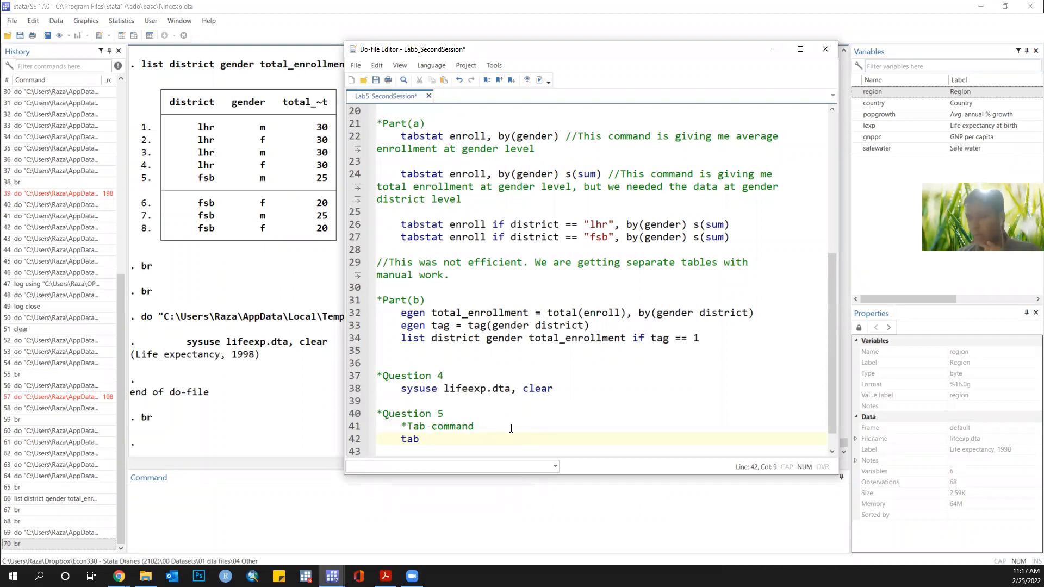
Step: Add the comment "//It's a country level dataset" below the sysuse command and return to the unfinished tab line
text(//It's a country level data)
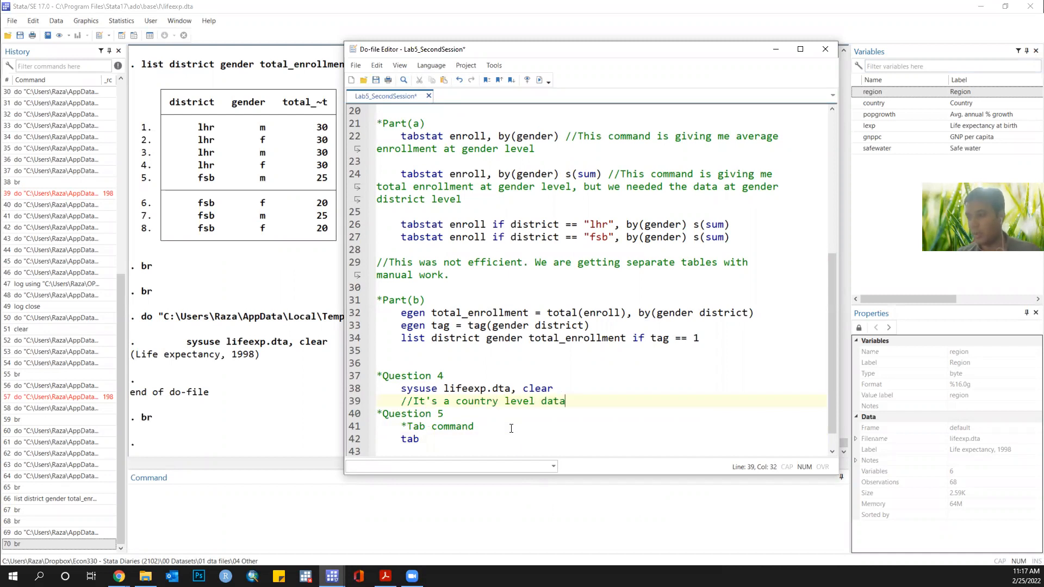
text(set)
key(Right)
key(Down)
key(Down)
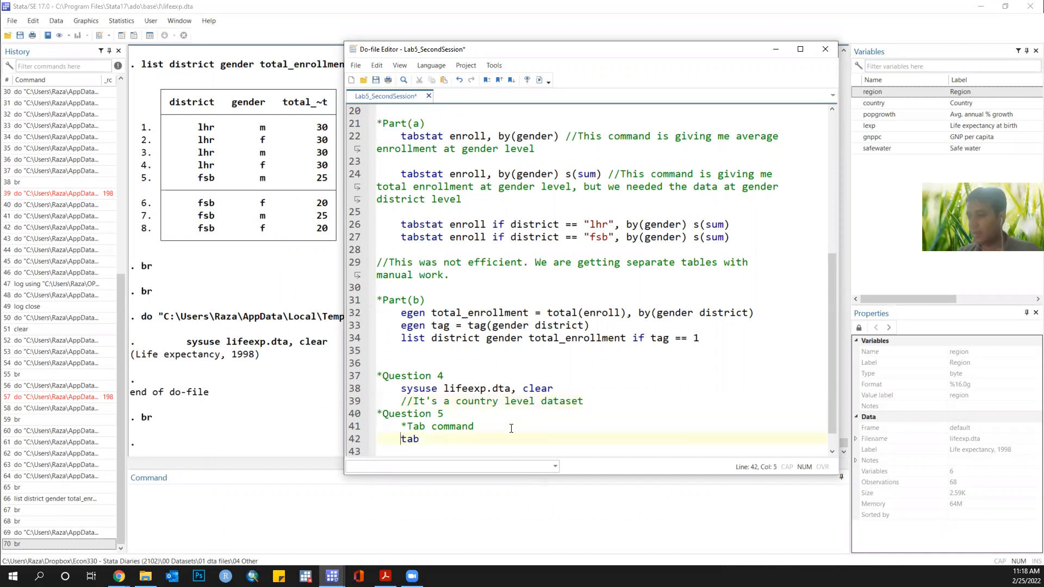
Step: Complete the command as "tab region" and run that line
key(Right)
text(region)
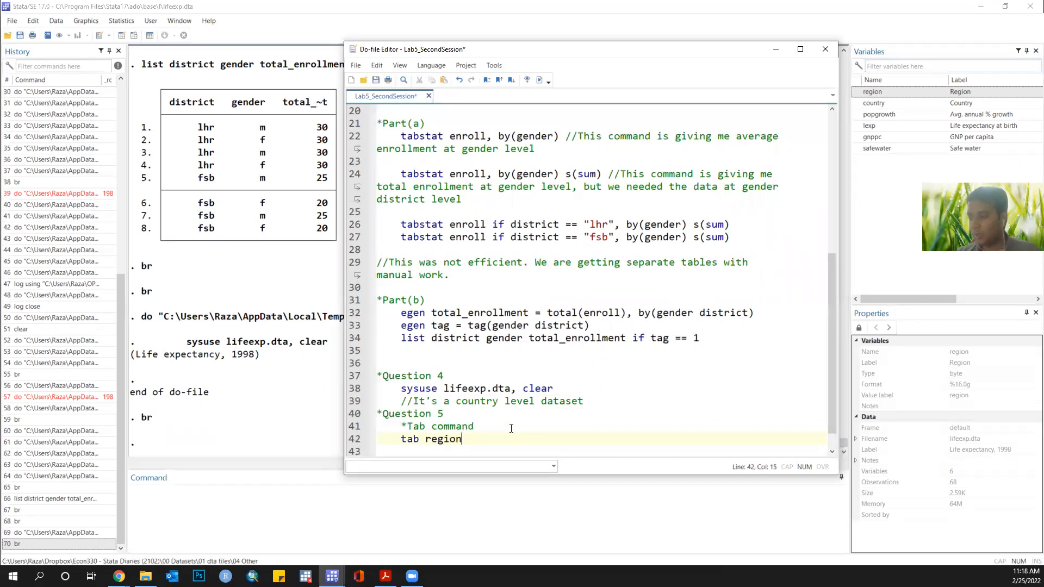
key(ctrl+l)
key(ctrl+d)
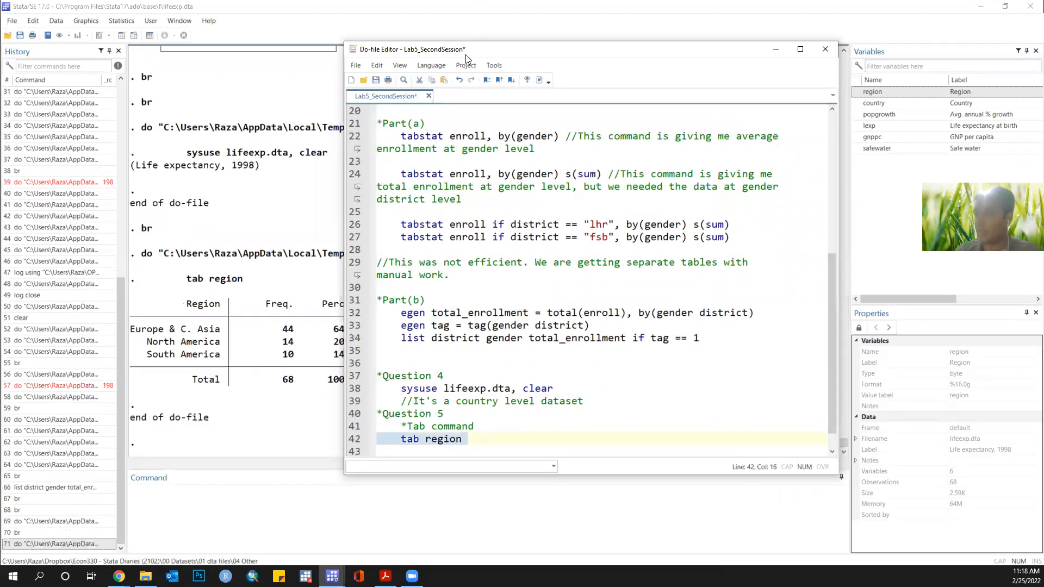
Step: Move the do-file editor aside to review the region frequency table, and save the do-file
drag(466, 55, 558, 57)
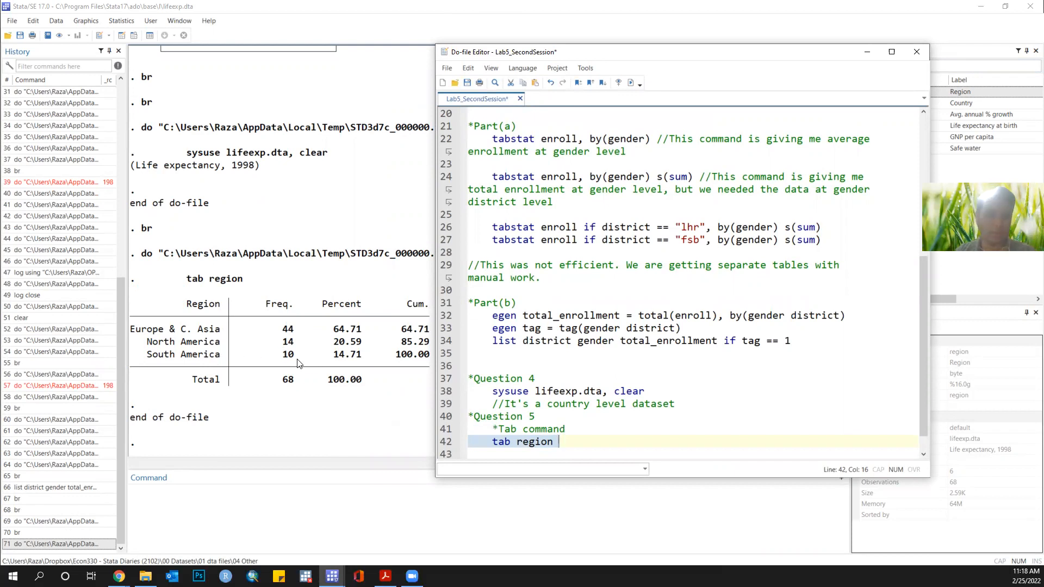
click(583, 439)
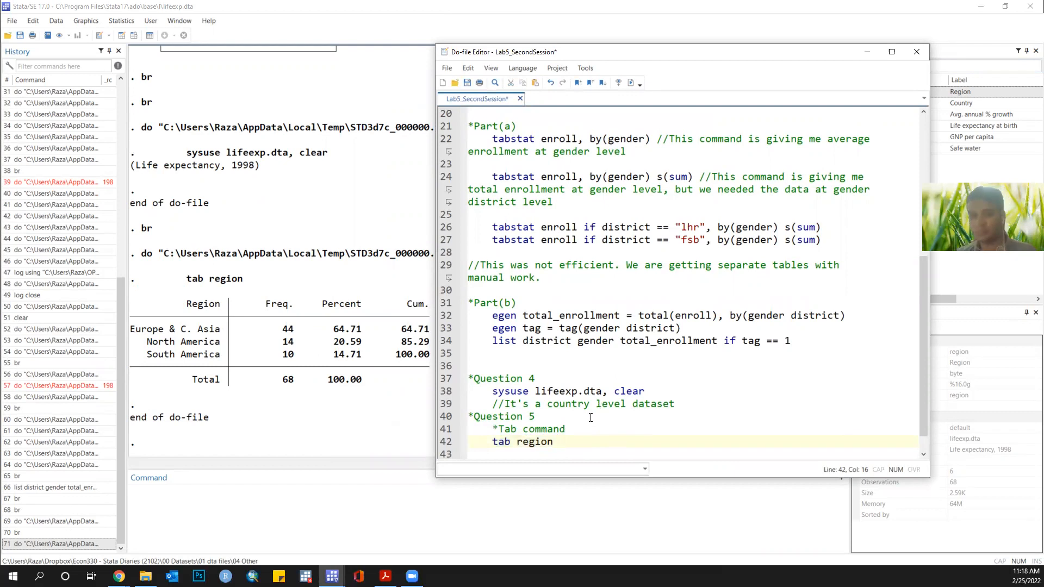
key(ctrl+s)
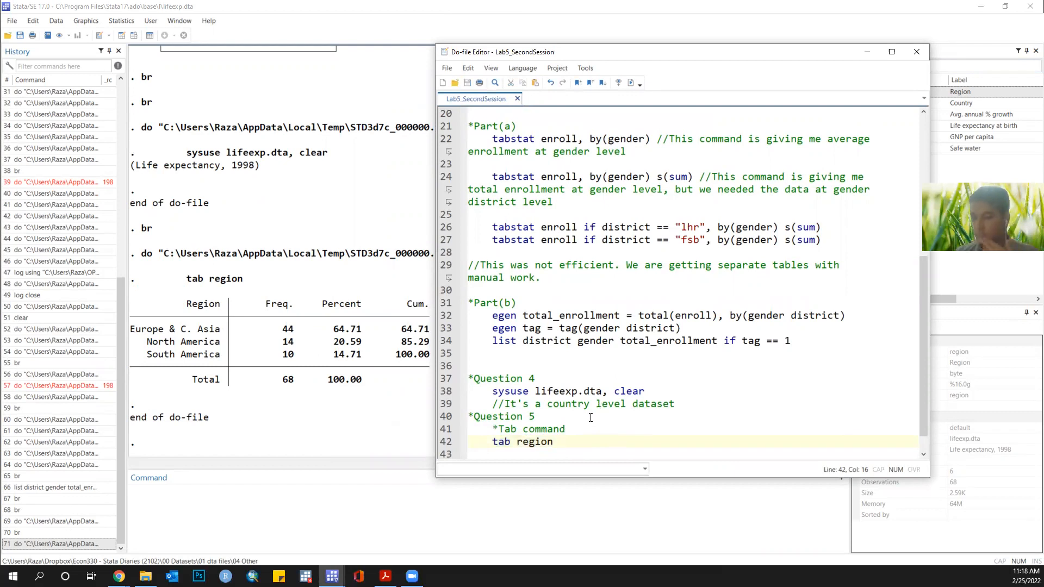
Step: Add the comment "*Tabstat command" below the tab region line and save the do-file
key(Return)
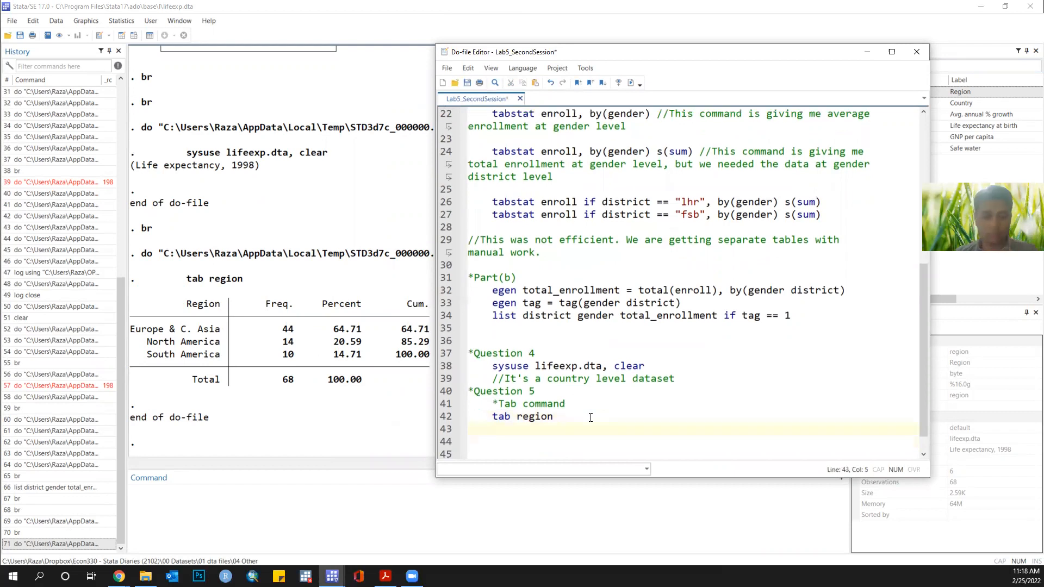
text(*)
text(Tabstat )
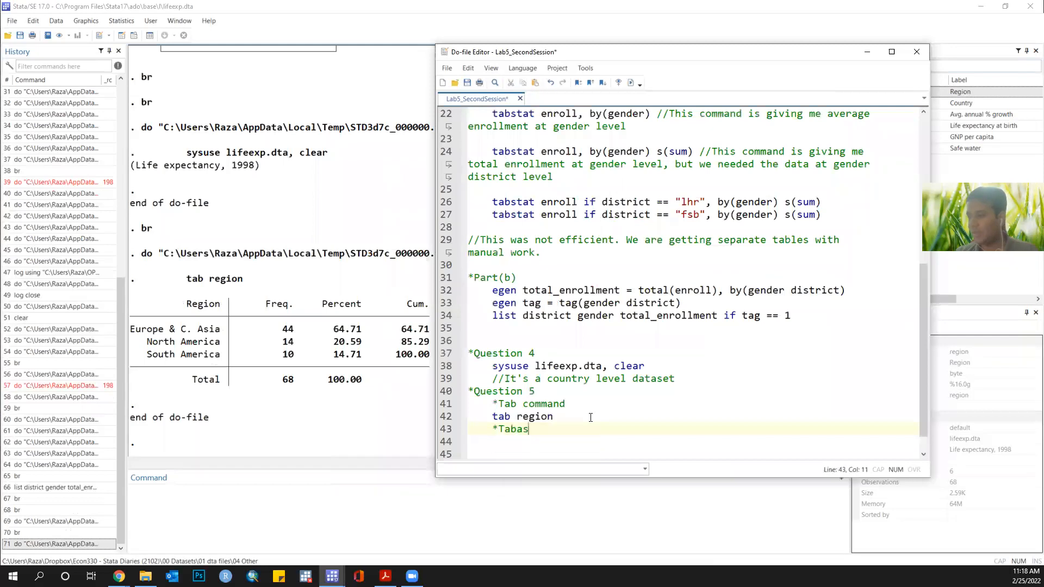
text(comma)
key(BackSpace)
key(BackSpace)
key(BackSpace)
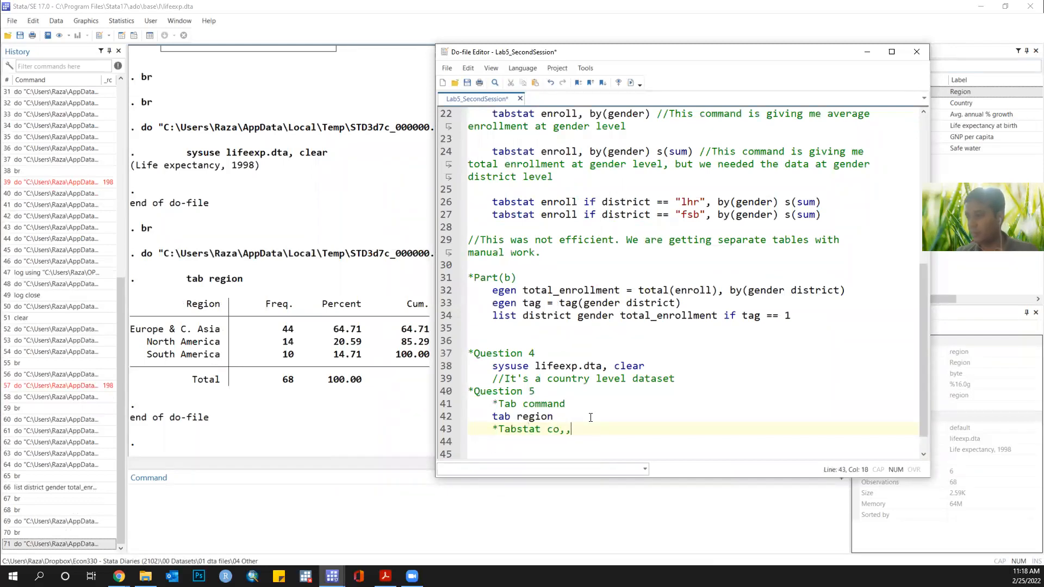
text(ommand)
key(Return)
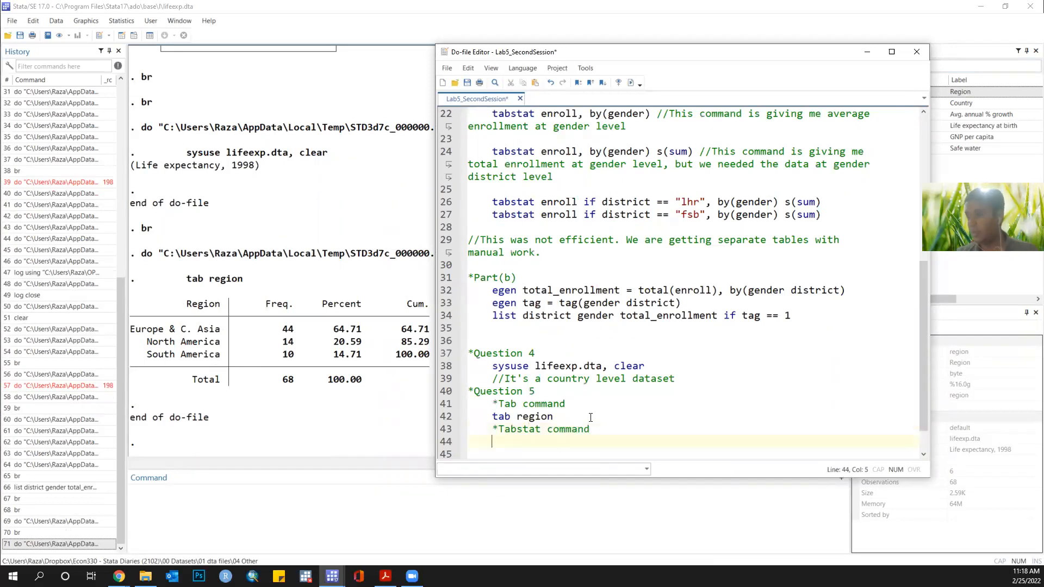
key(ctrl+s)
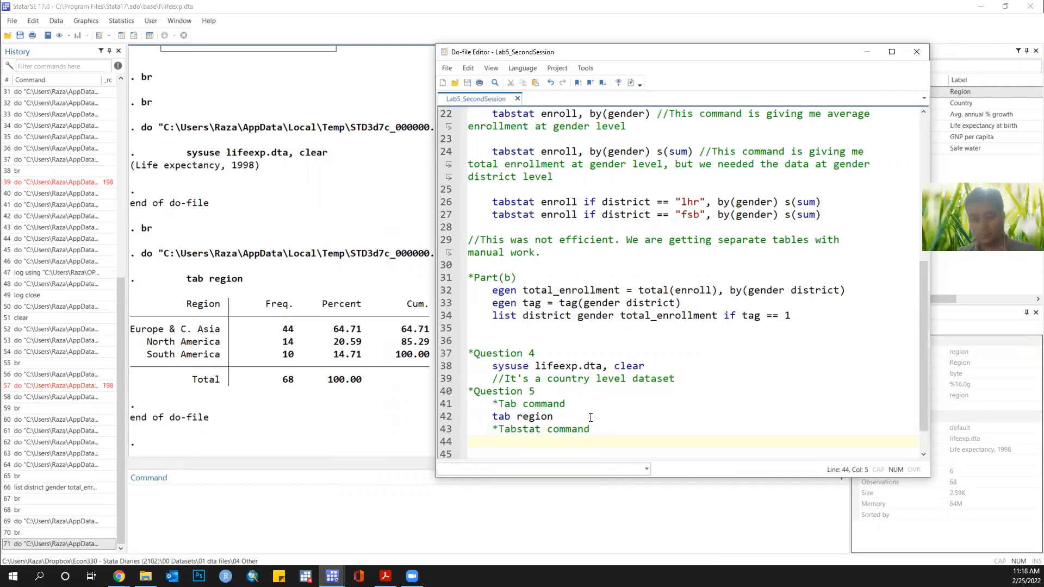
Step: Write "tabstat region, by(region) s(sum)" below the Tabstat comment and run that line
text(tabstat)
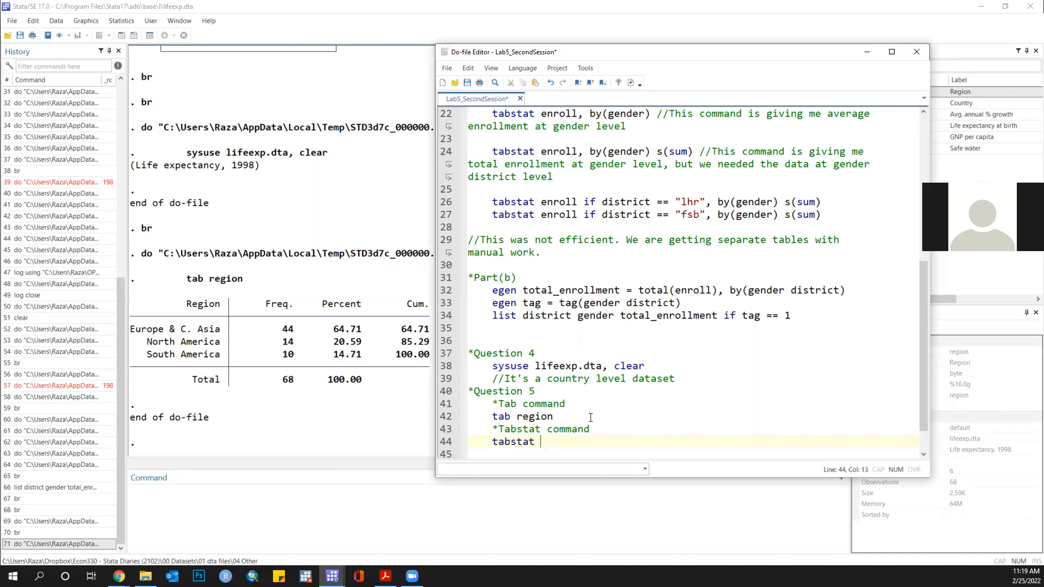
text(region)
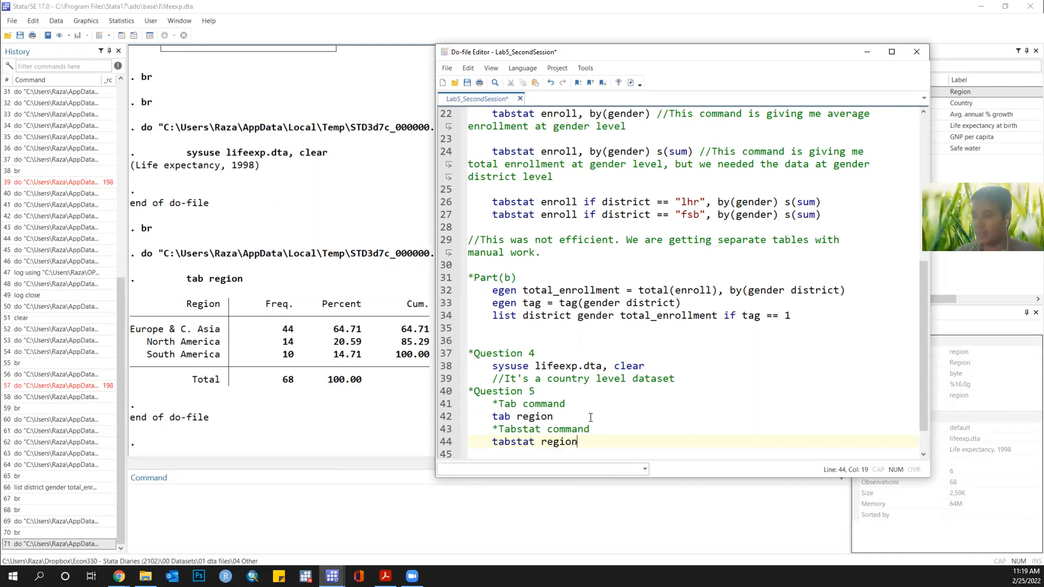
text(, by(regi)
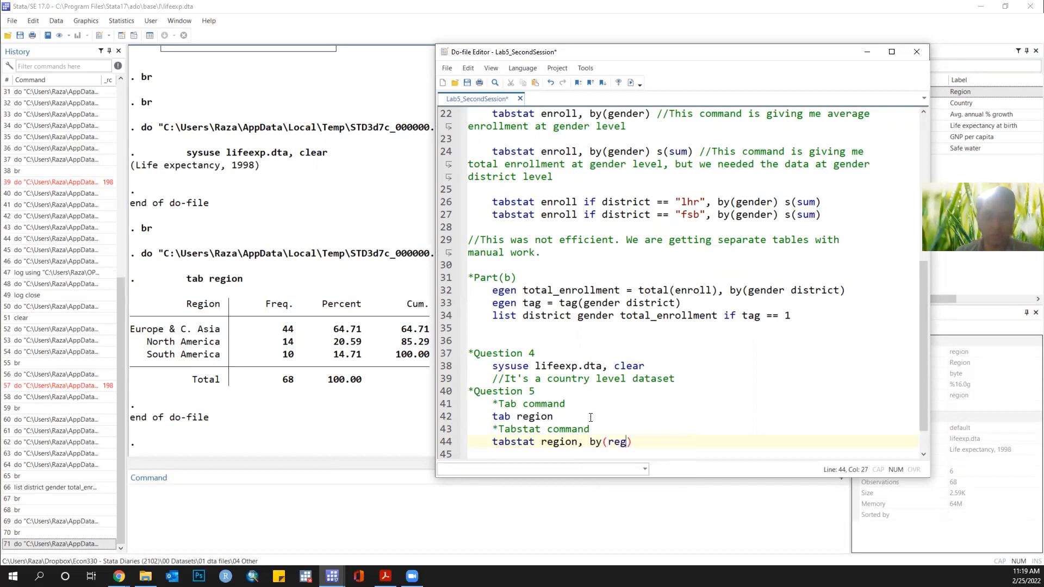
text(on) s)
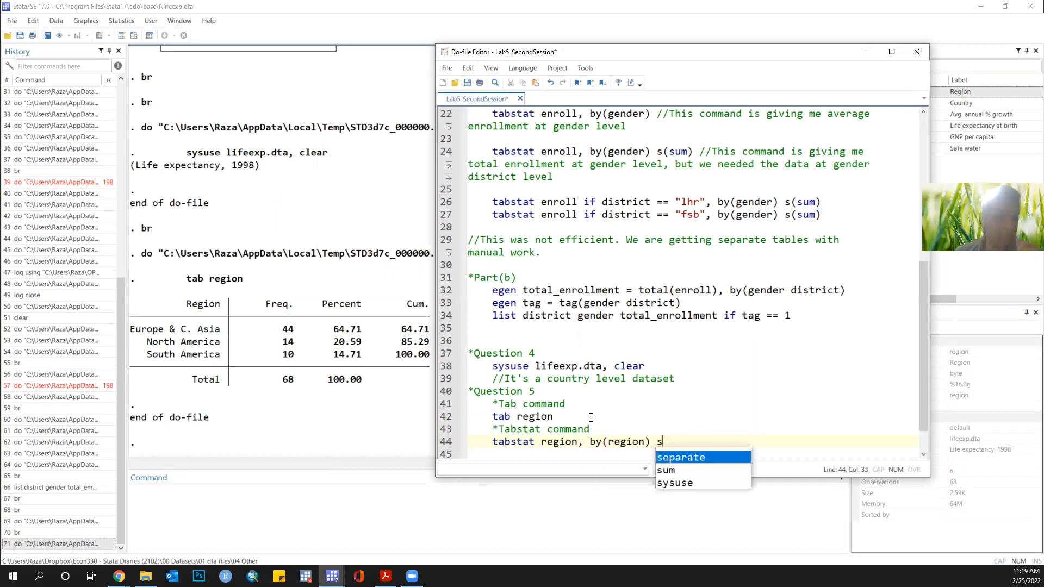
key(BackSpace)
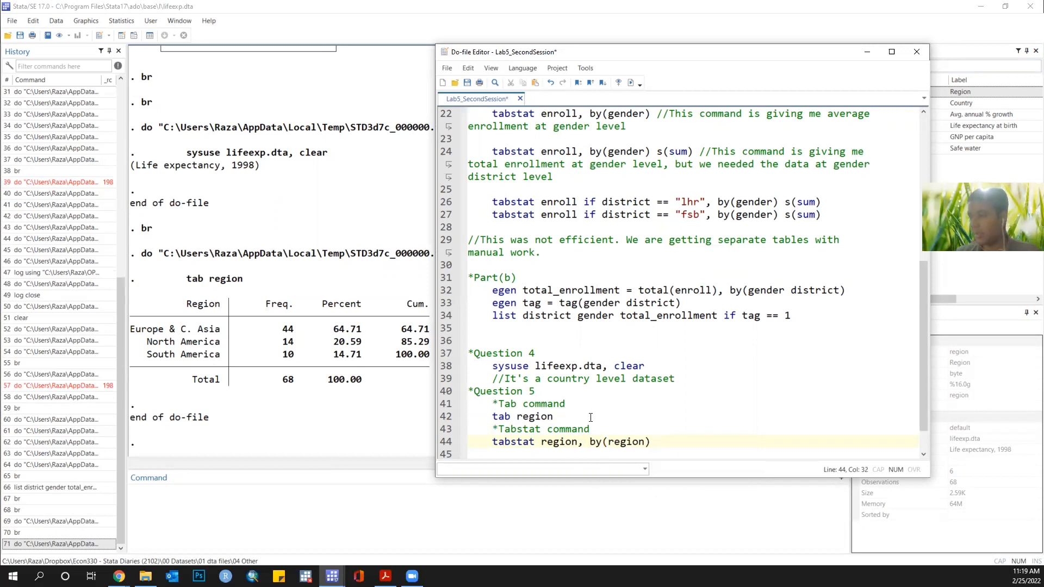
text(s(sum))
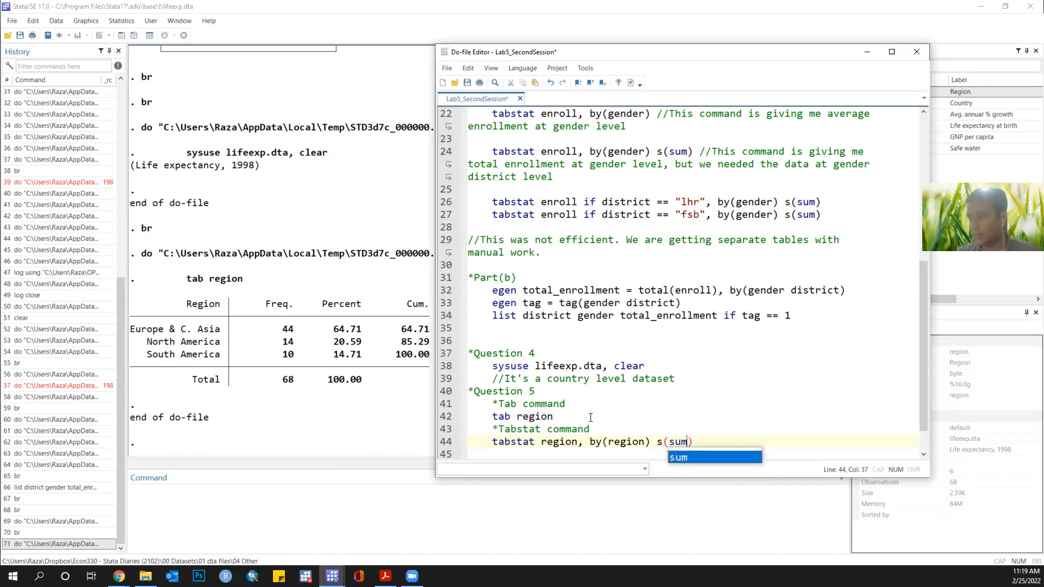
key(ctrl+d)
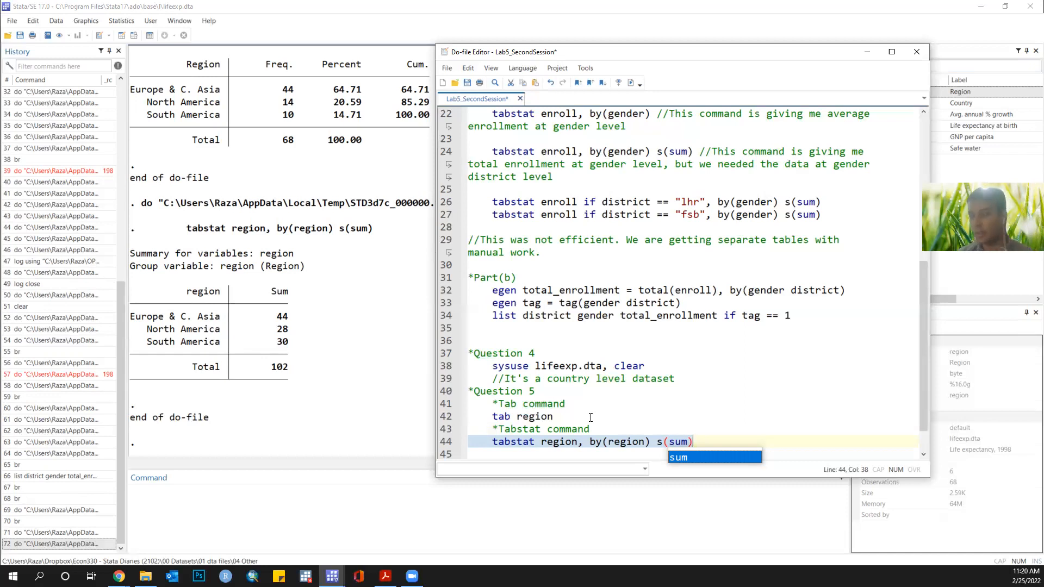
Step: Replace the tabstat statistic with n, run the line and compare its table with the tab region output
key(Left)
key(shift+Left)
key(shift+Left)
key(shift+Left)
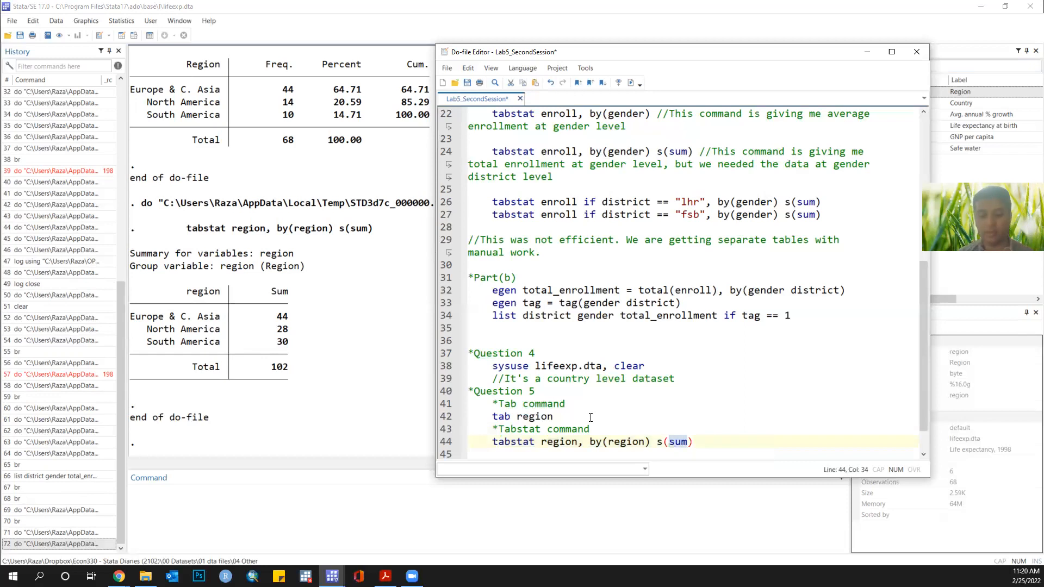
text(n)
key(ctrl+d)
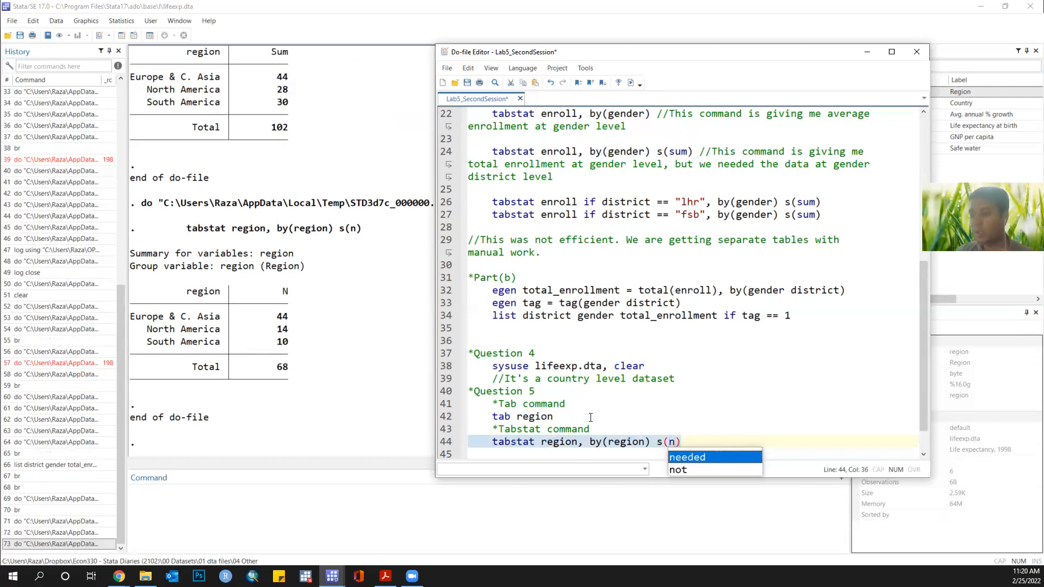
scroll(415, 271, up, 7)
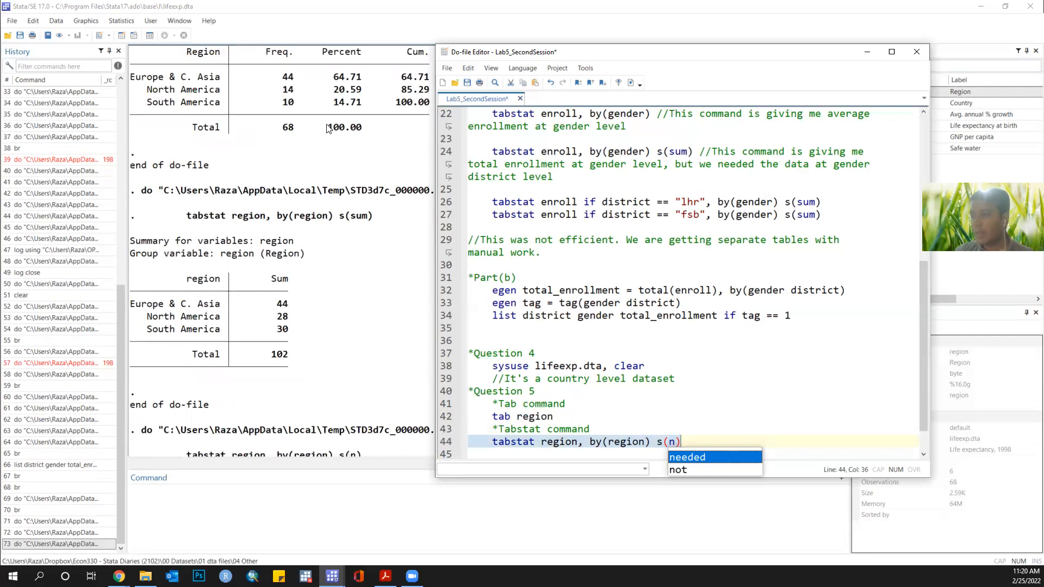
scroll(290, 163, down, 8)
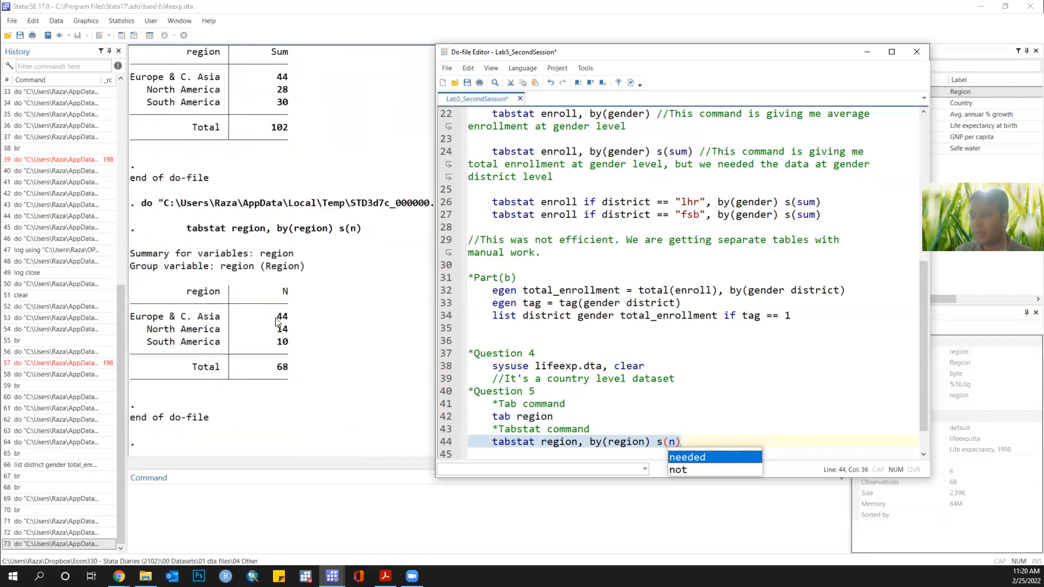
scroll(250, 93, up, 7)
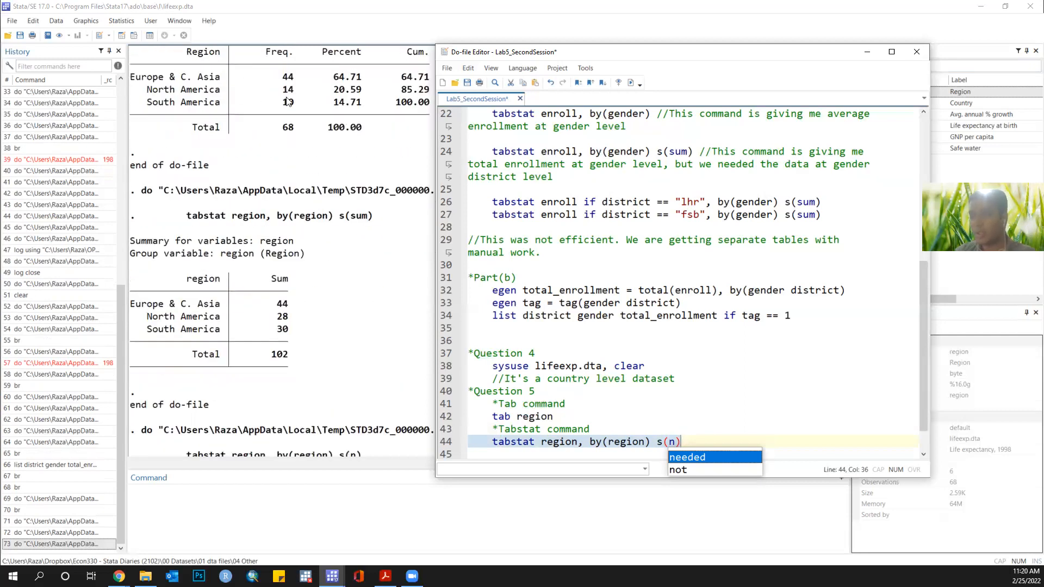
scroll(294, 100, down, 6)
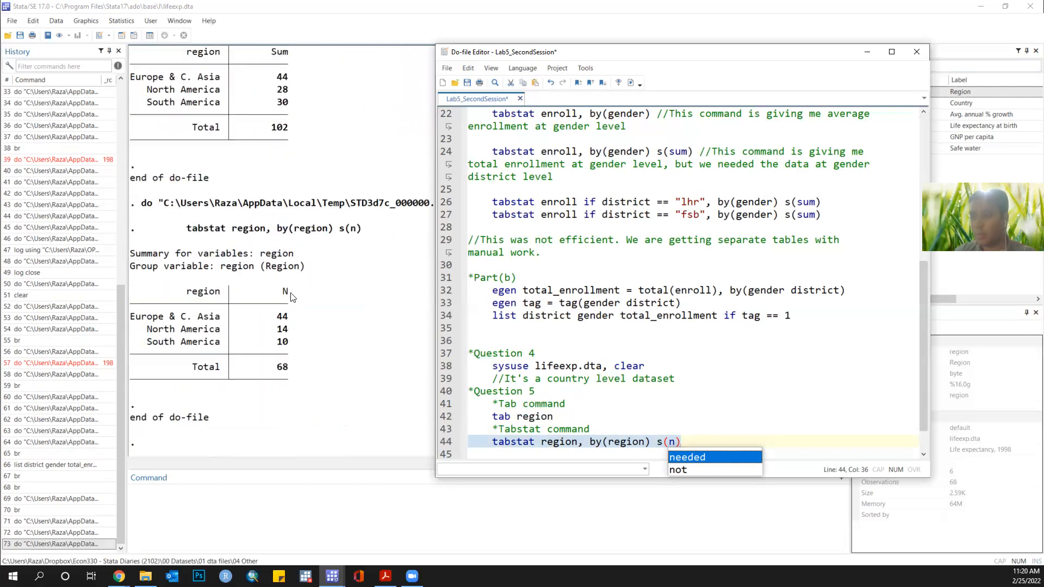
scroll(287, 185, up, 5)
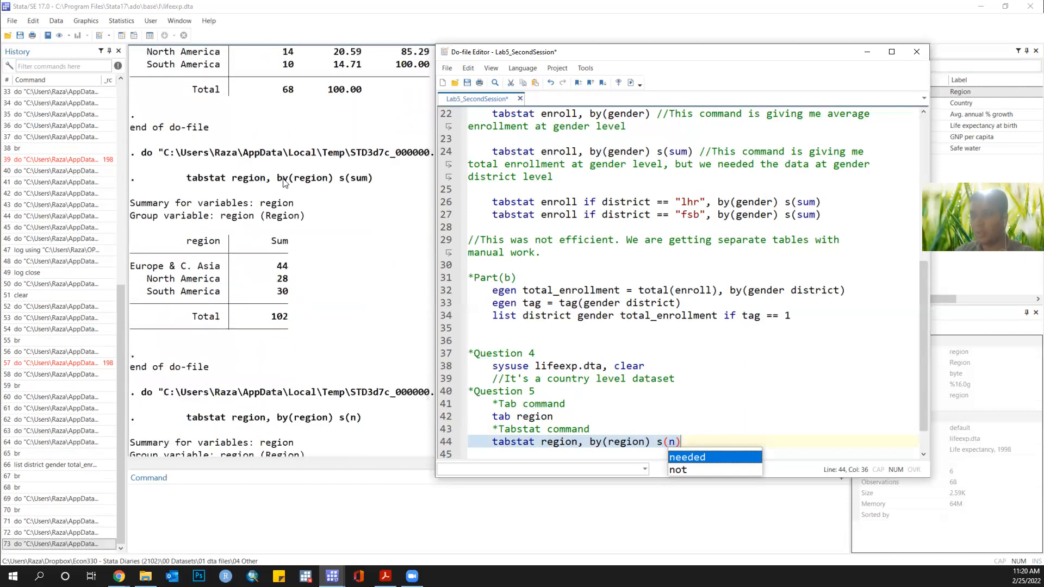
scroll(298, 196, down, 5)
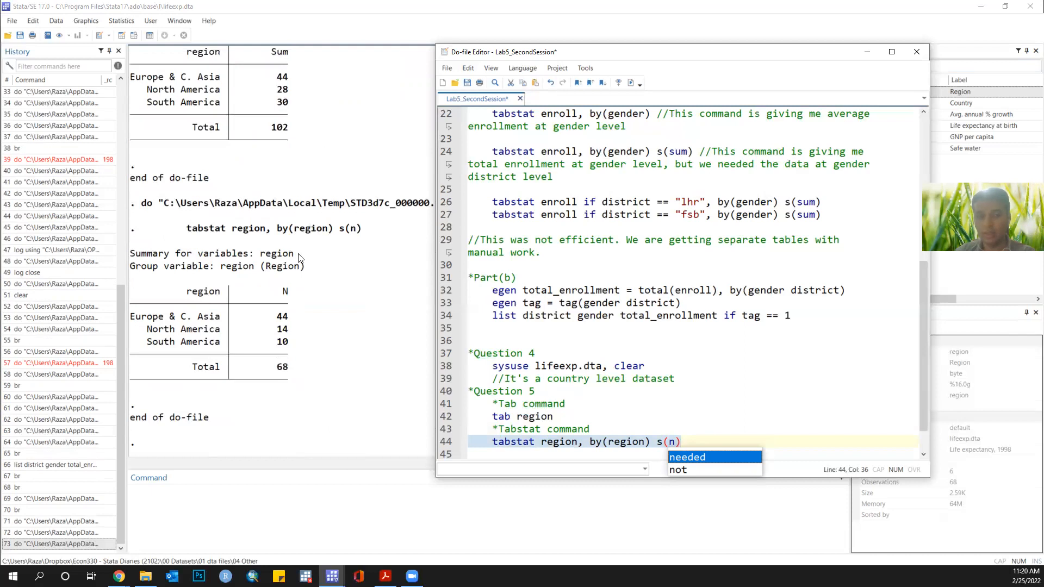
Step: Try the tabstat line with country as the summarized variable and run it
click(579, 439)
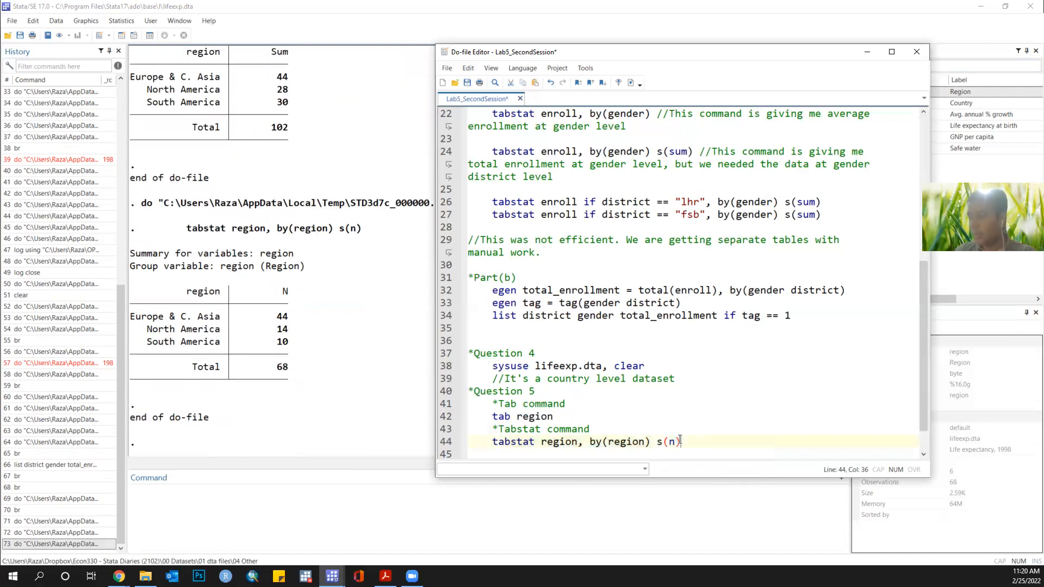
double_click(581, 435)
text(country)
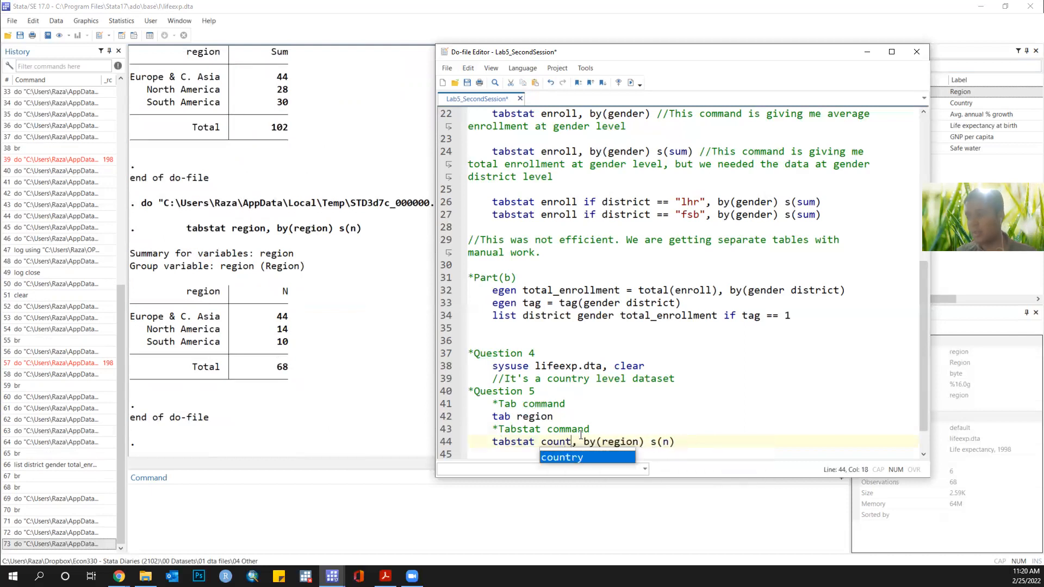
triple_click(581, 435)
key(ctrl+d)
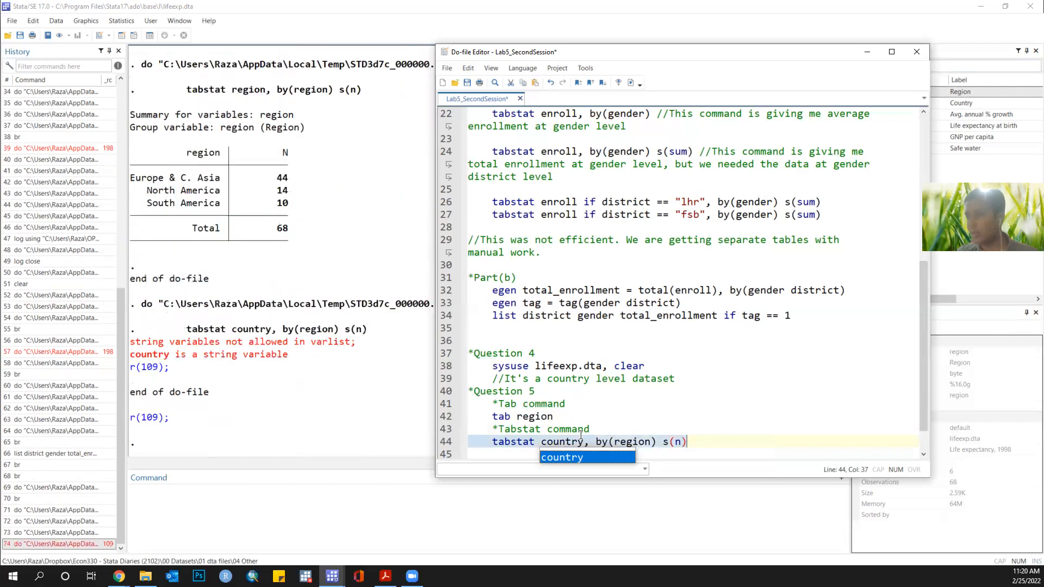
Step: Try the tabstat line with gnp as the summarized variable and run it
key(Left)
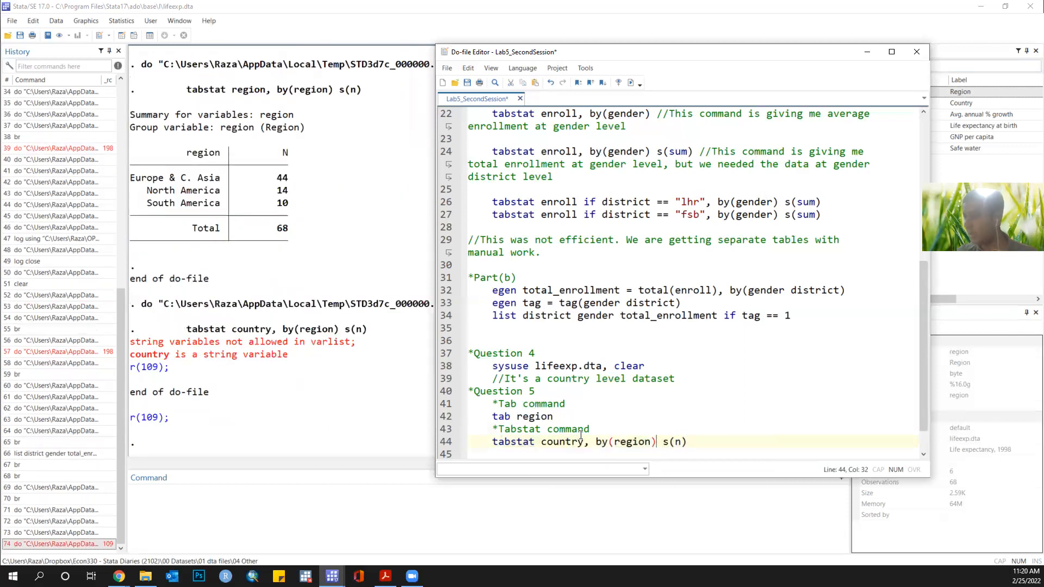
double_click(581, 435)
text(gnp)
triple_click(581, 436)
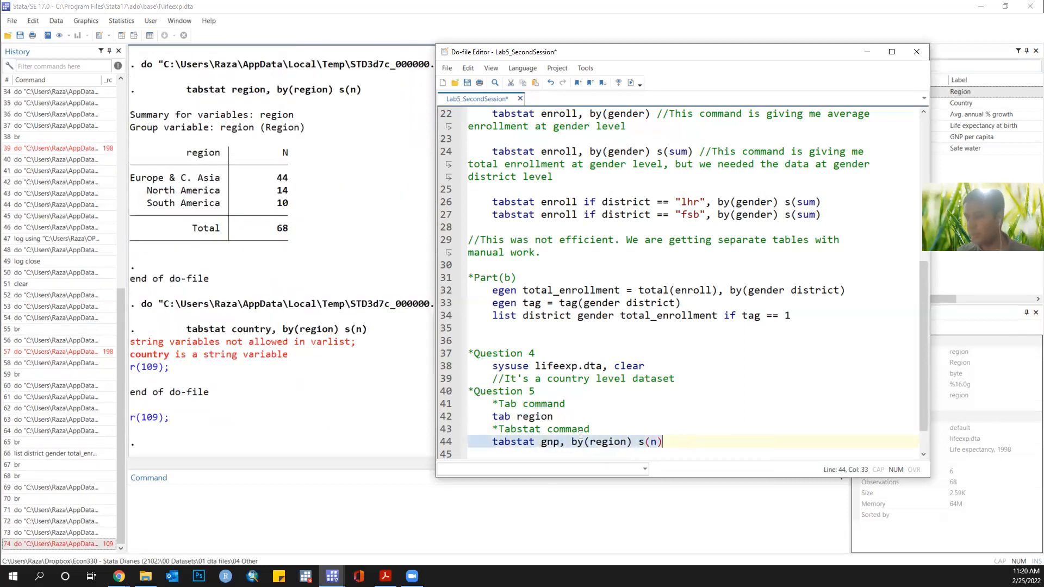
key(ctrl+d)
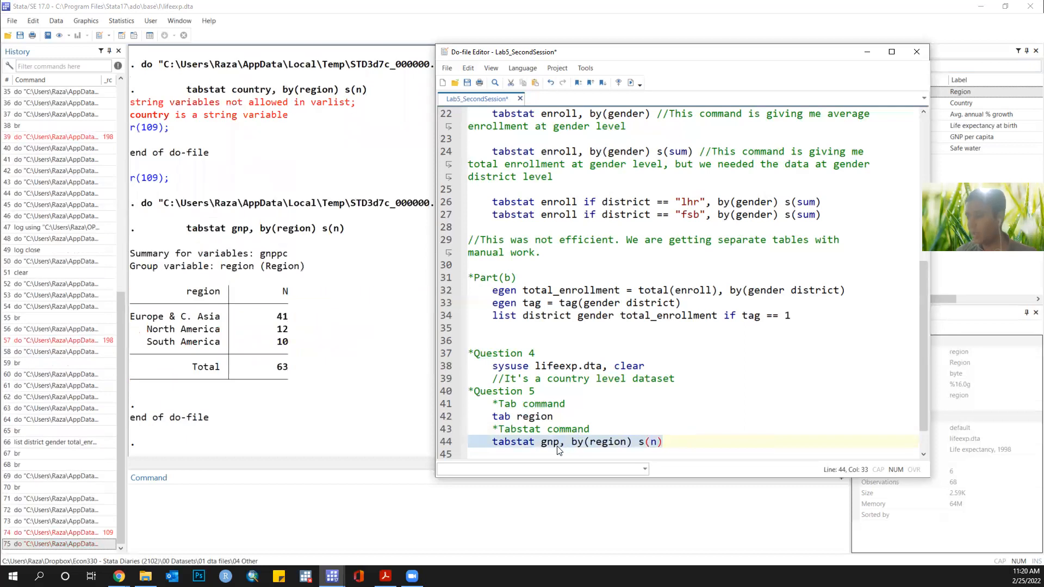
Step: Restore region as the summarized variable in the tabstat line, rerun it and review the earlier output
click(560, 442)
key(ctrl+shift+Left)
text(regio)
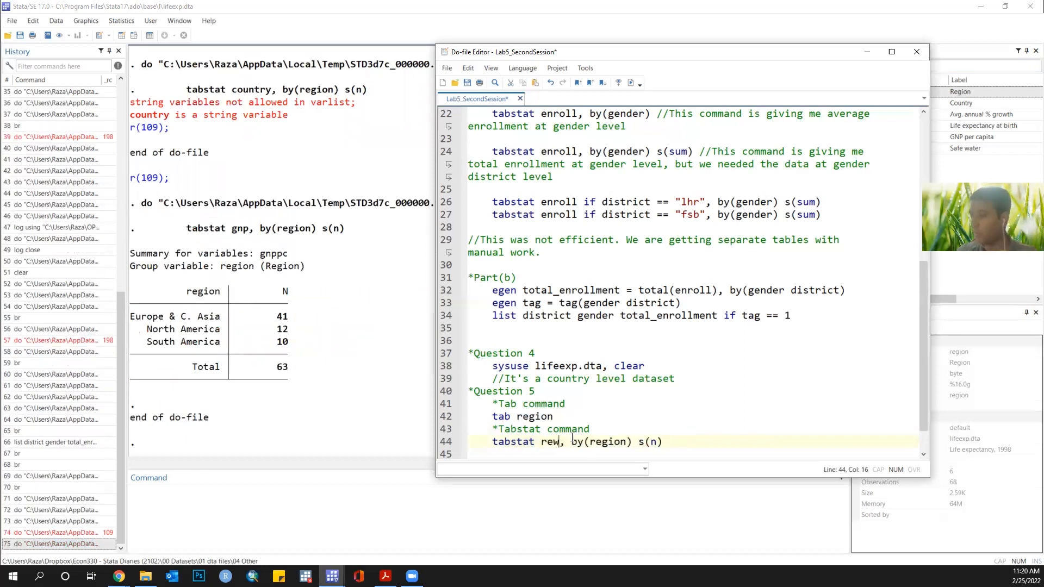
text(n)
triple_click(572, 442)
key(ctrl+d)
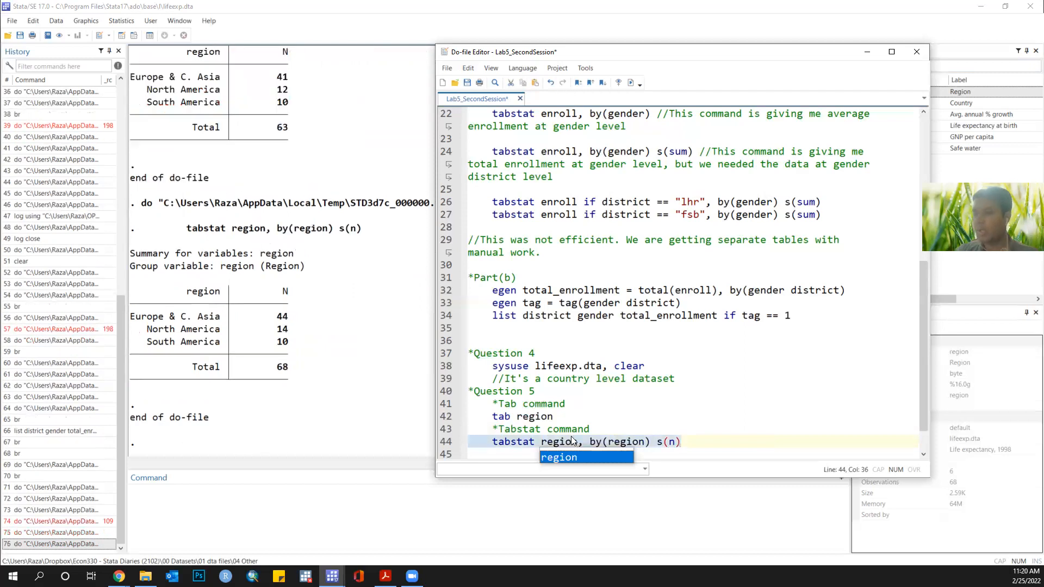
scroll(304, 307, up, 15)
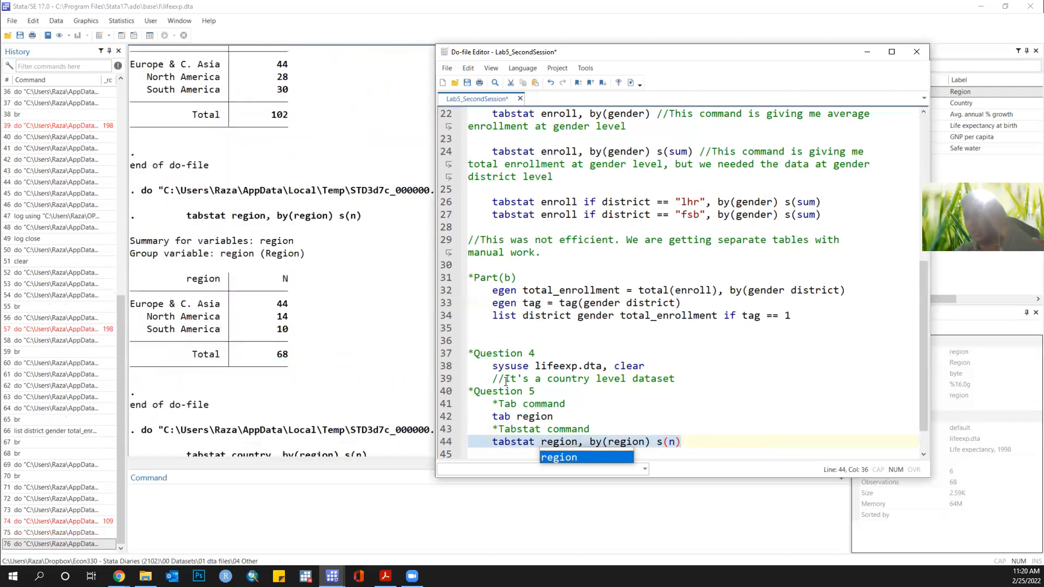
Step: Check the next part of Question 5 in the practice session PDF and add the comment "*egen command" below the tabstat line
click(703, 447)
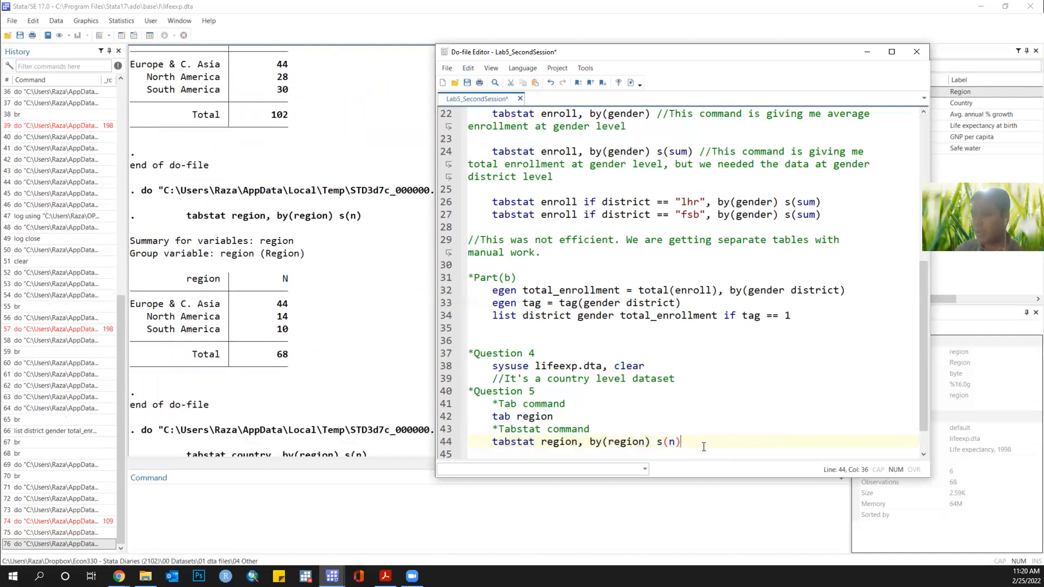
key(Return)
text(*)
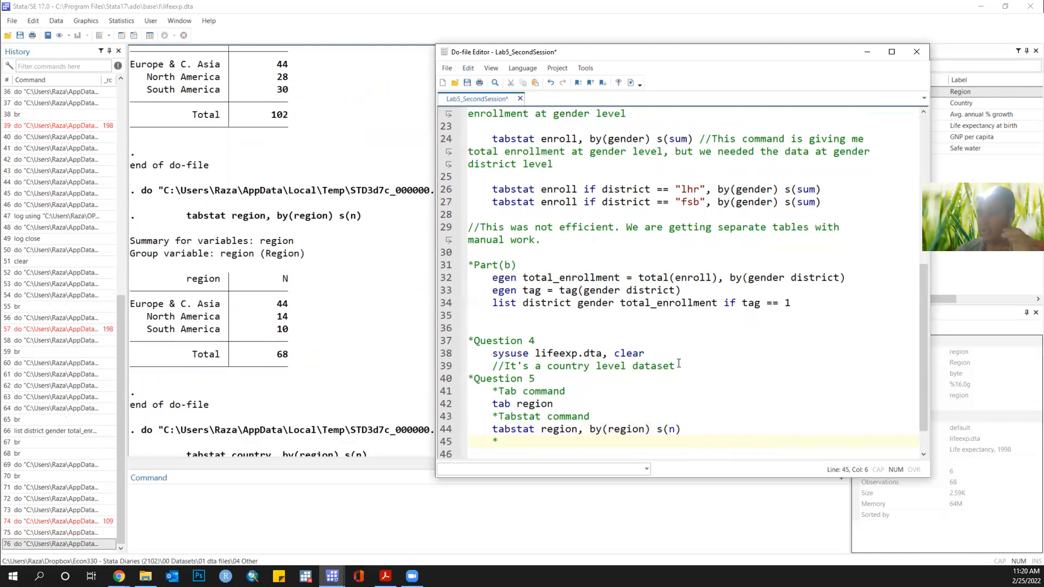
scroll(682, 416, down, 1)
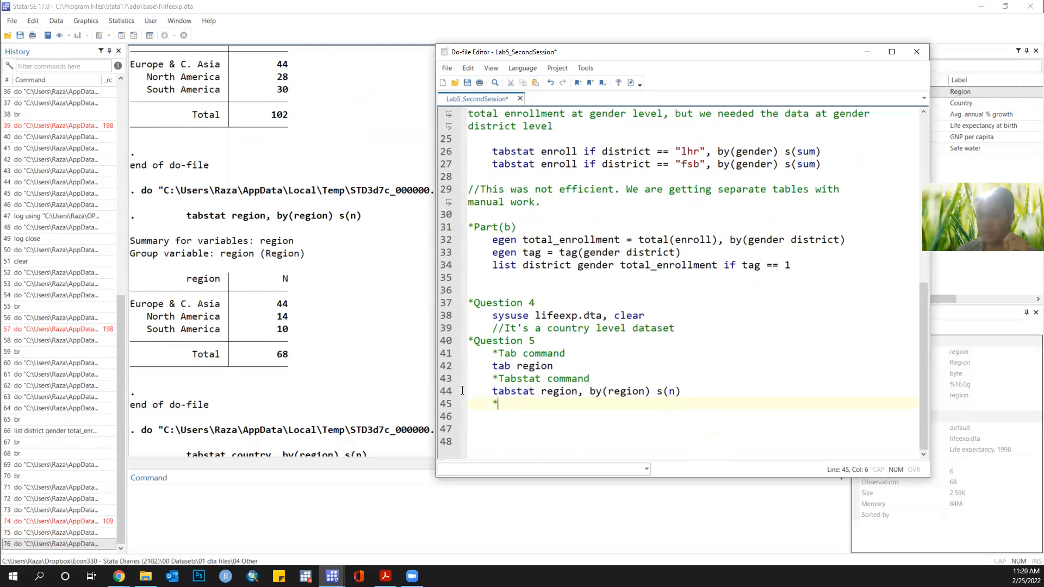
scroll(304, 380, down, 4)
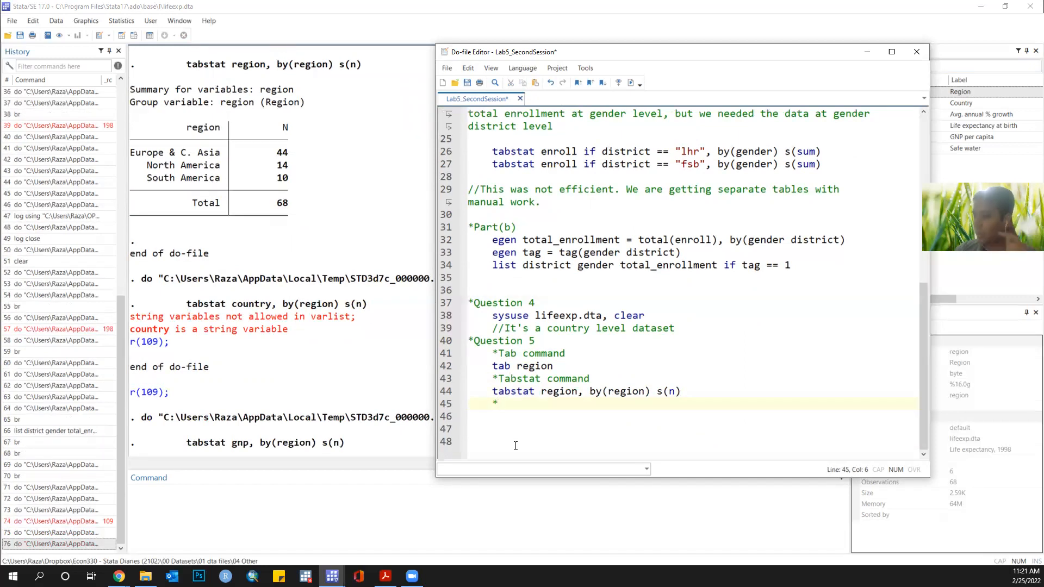
click(385, 576)
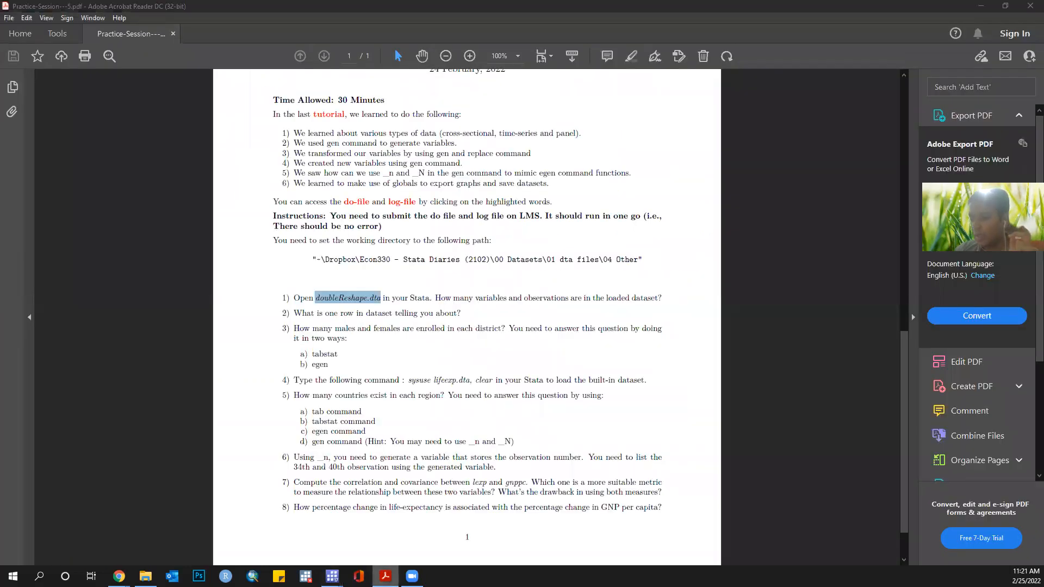
key(alt+Tab)
text(egen command)
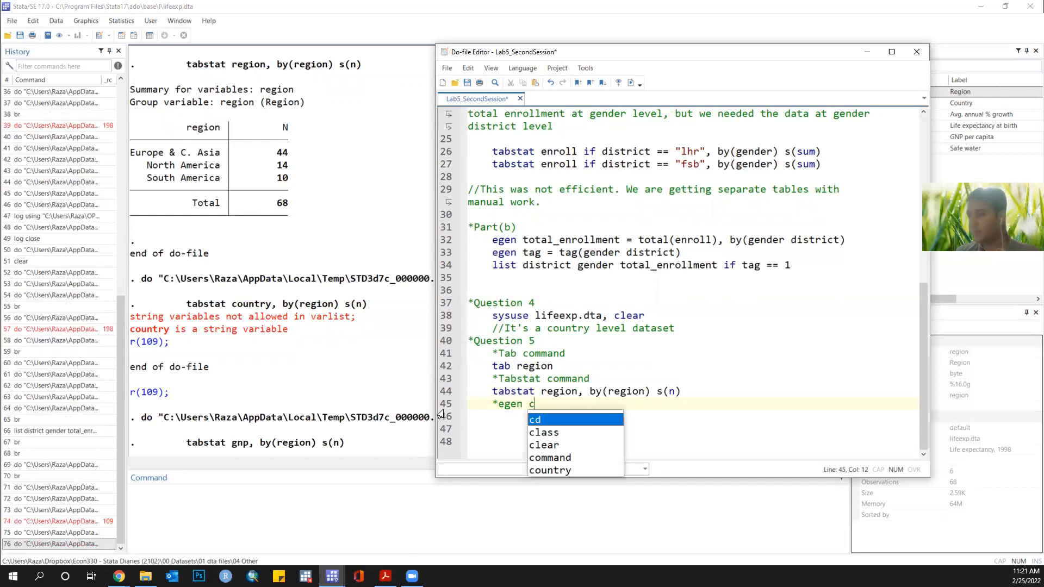
key(Return)
key(Return)
Step: Below the "*egen command" comment, add the line "egen total_country = count(region),by(region)" and run it
text(egen)
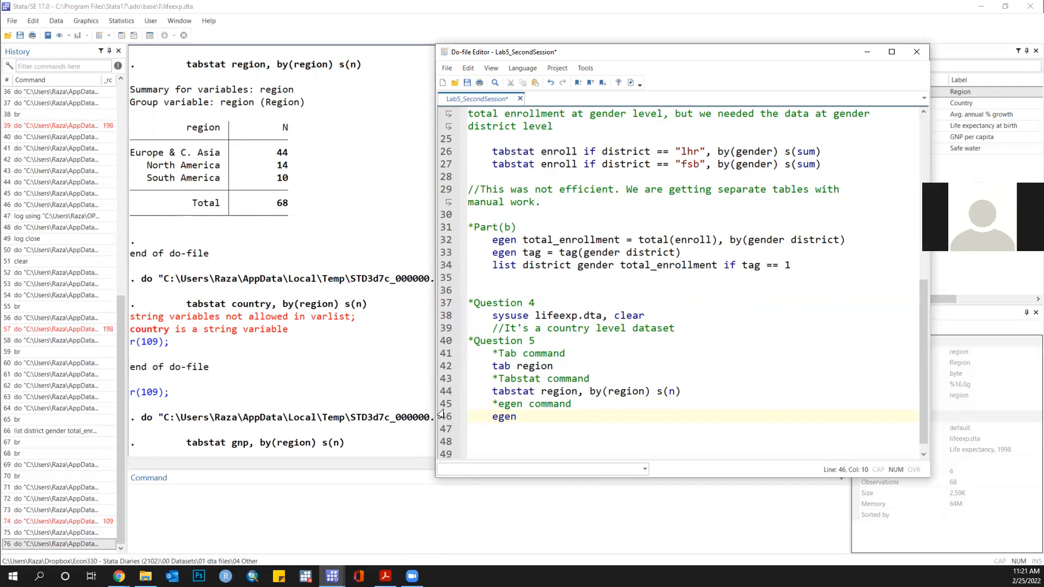
text(total_country)
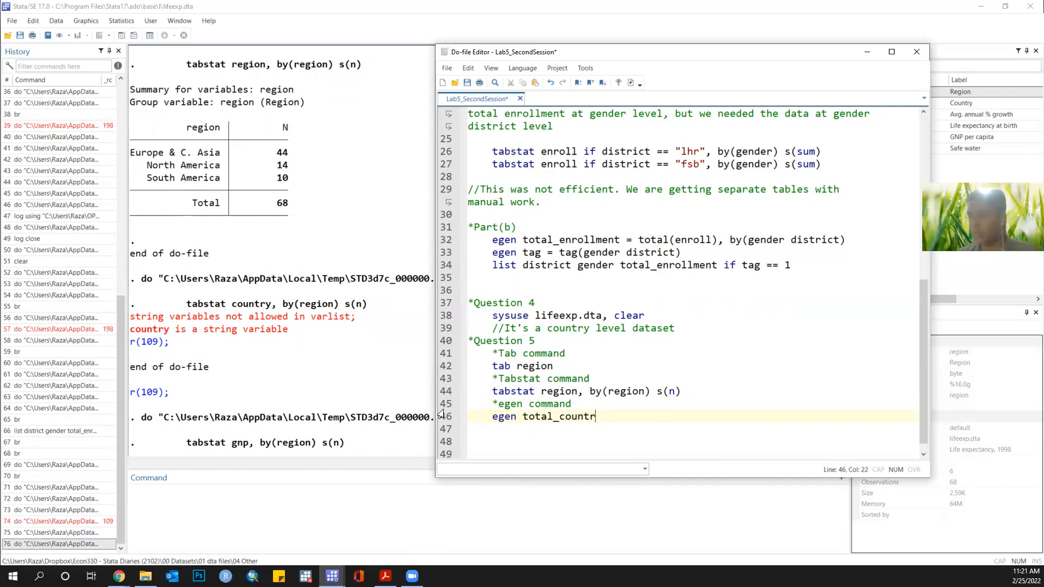
text(= )
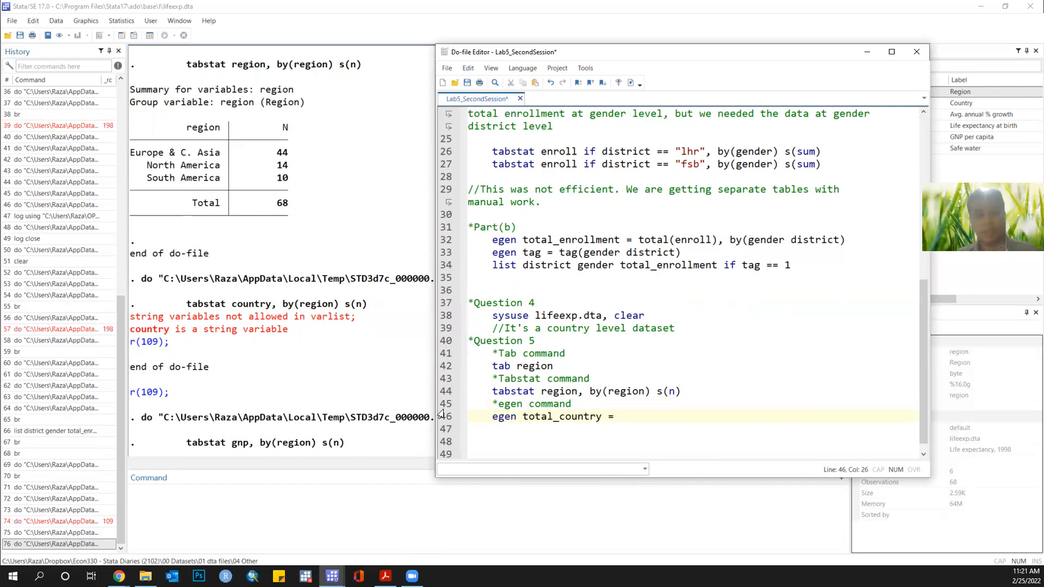
text(co)
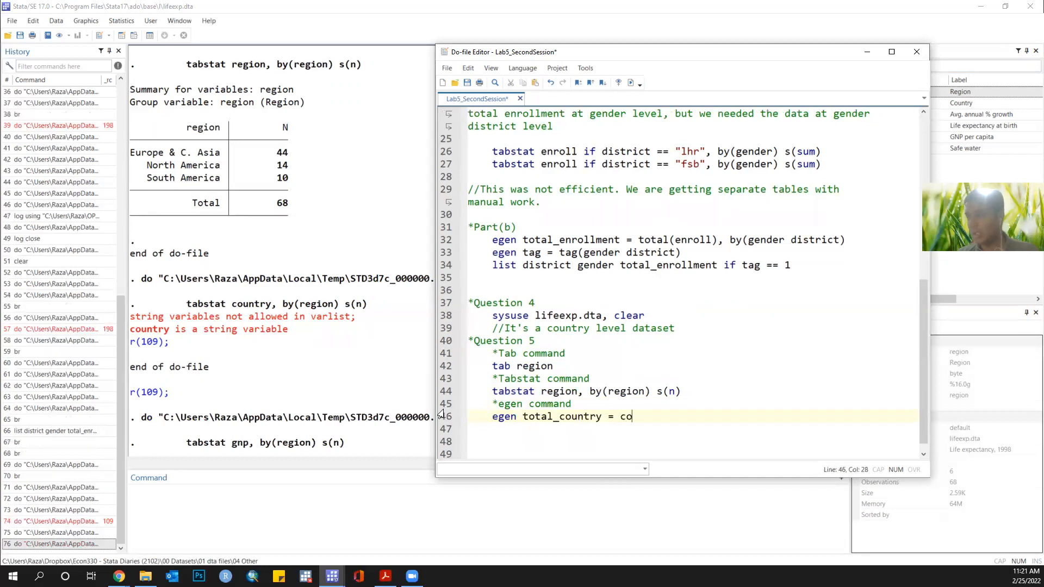
text(unt(region))
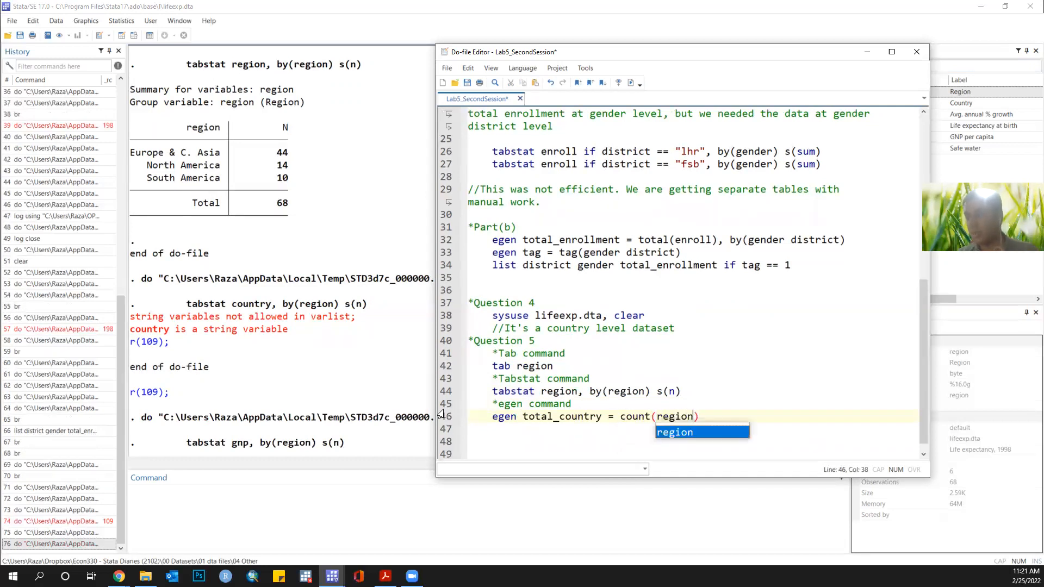
text(,by(re)
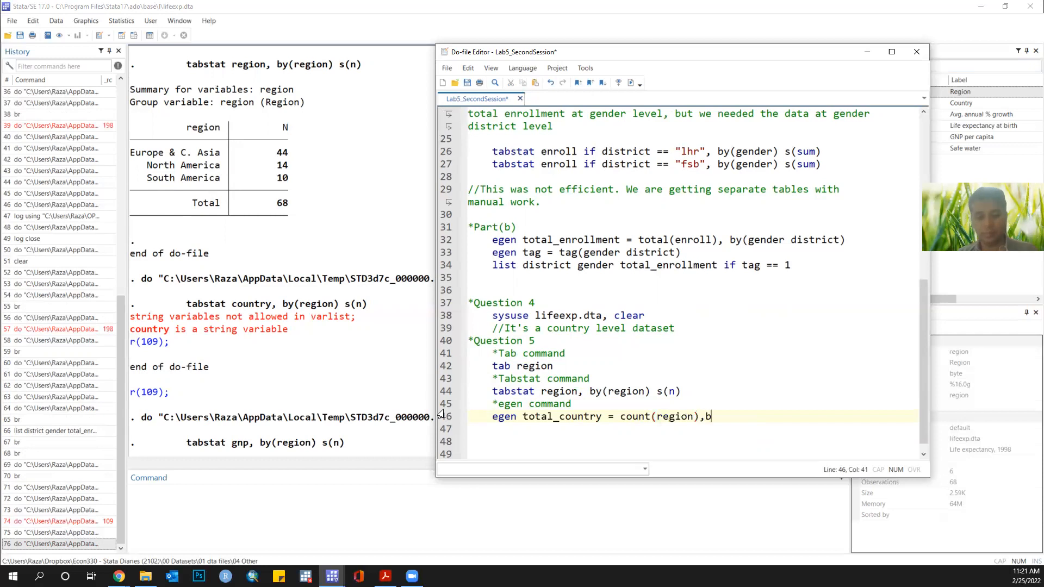
text(n))
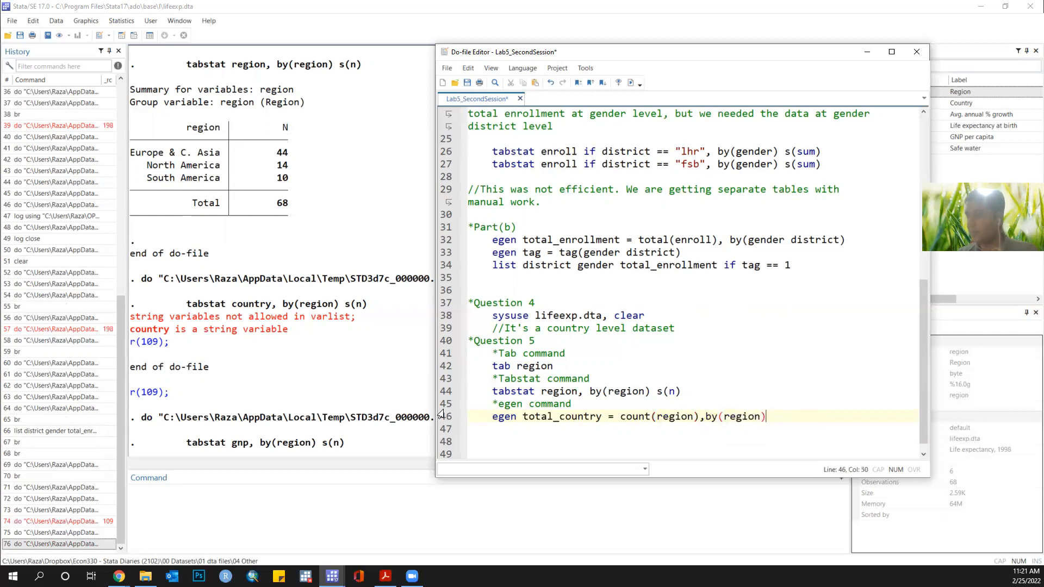
key(shift+Home)
key(ctrl+d)
key(End)
Step: Add the line "egen tag = tag(region)" below the total_country line and run it
key(Return)
text(egen tag =)
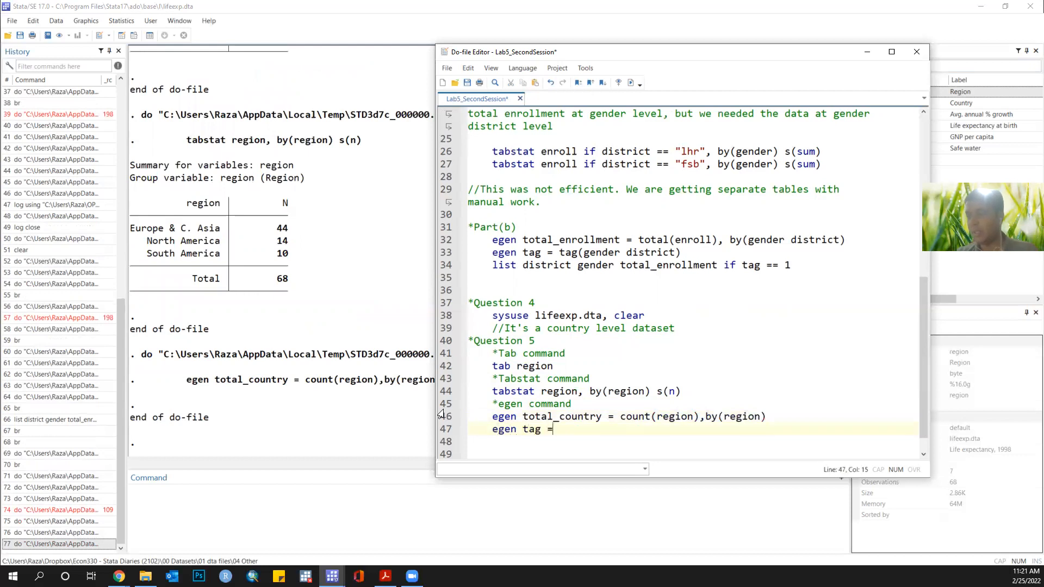
text( tag(region))
key(shift+Home)
key(ctrl+d)
key(End)
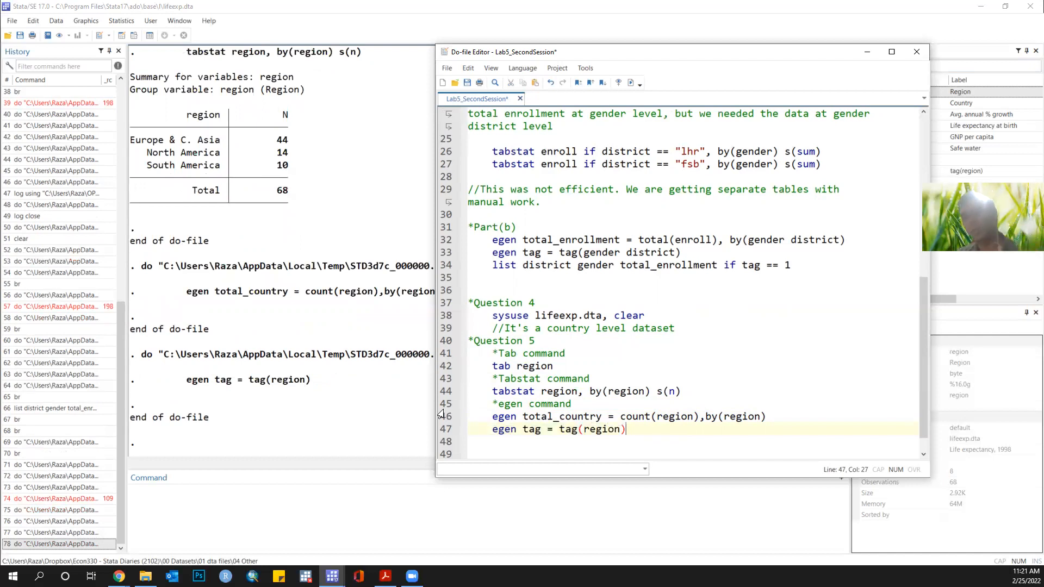
Step: Add and run "list region total_country if tag == 1", comparing its output with the earlier tabstat table
key(Return)
text(list )
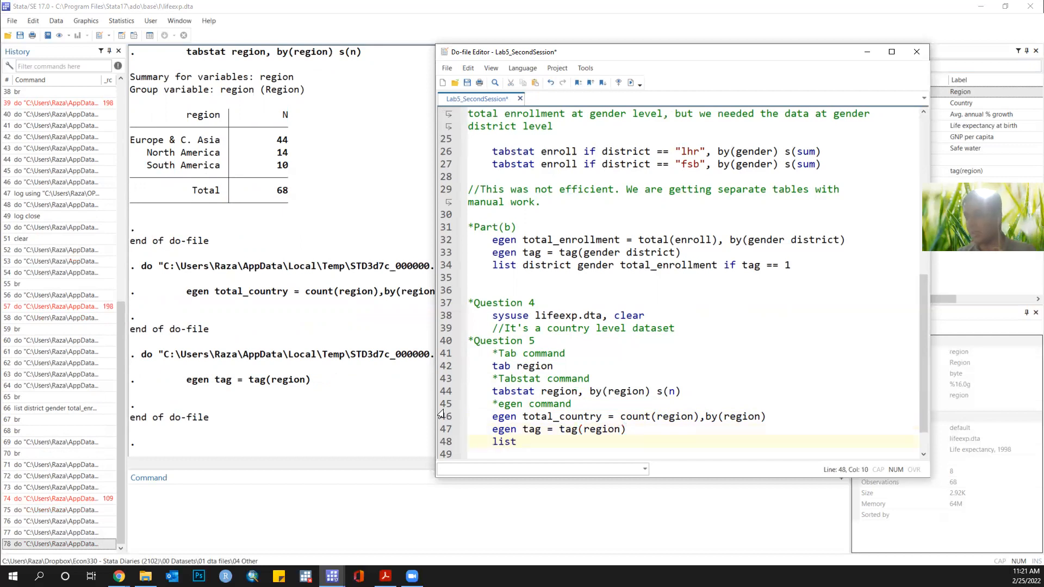
text(region t)
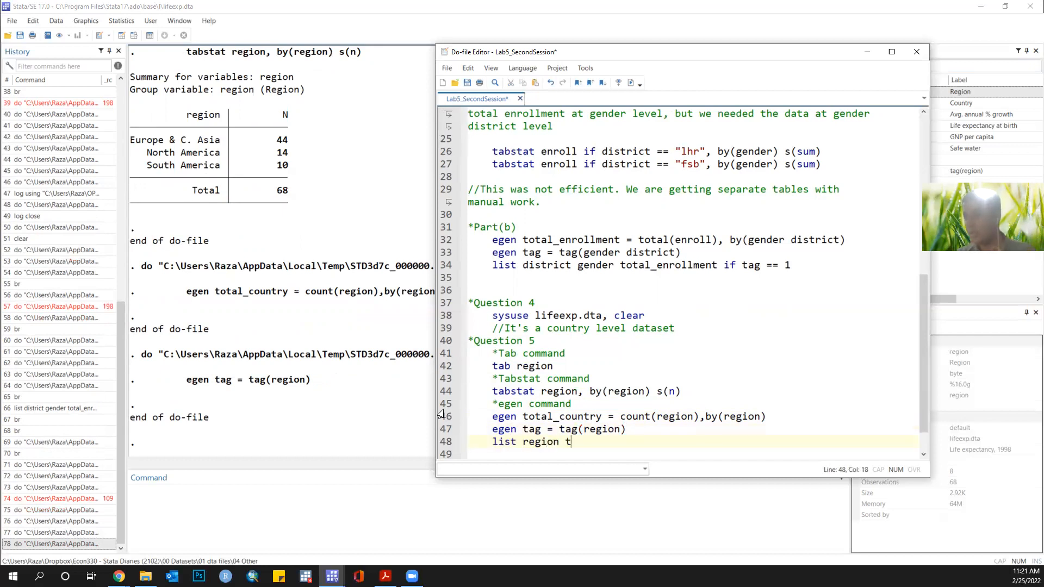
text(otal_country )
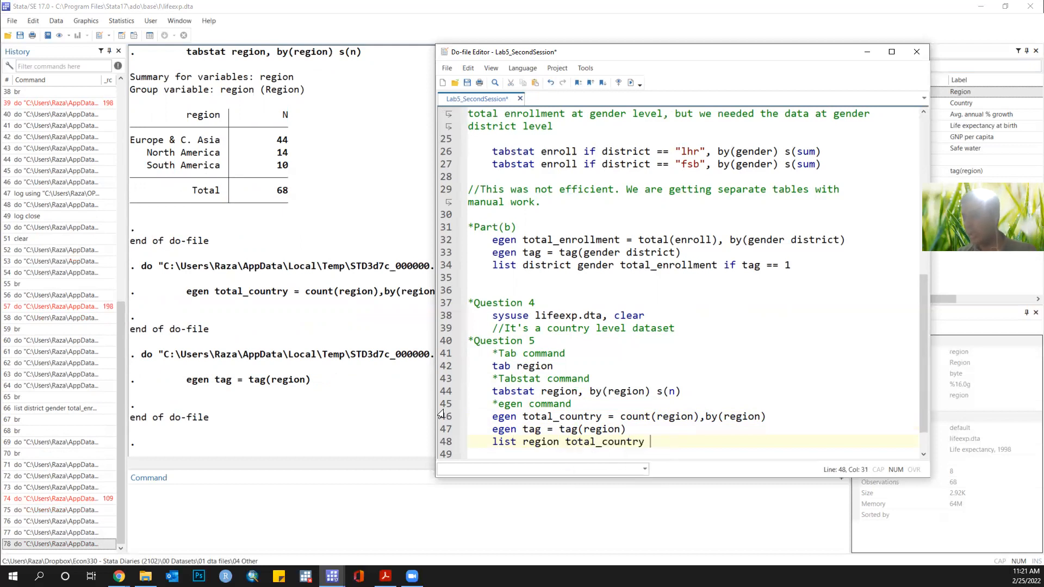
text(if tag == 1)
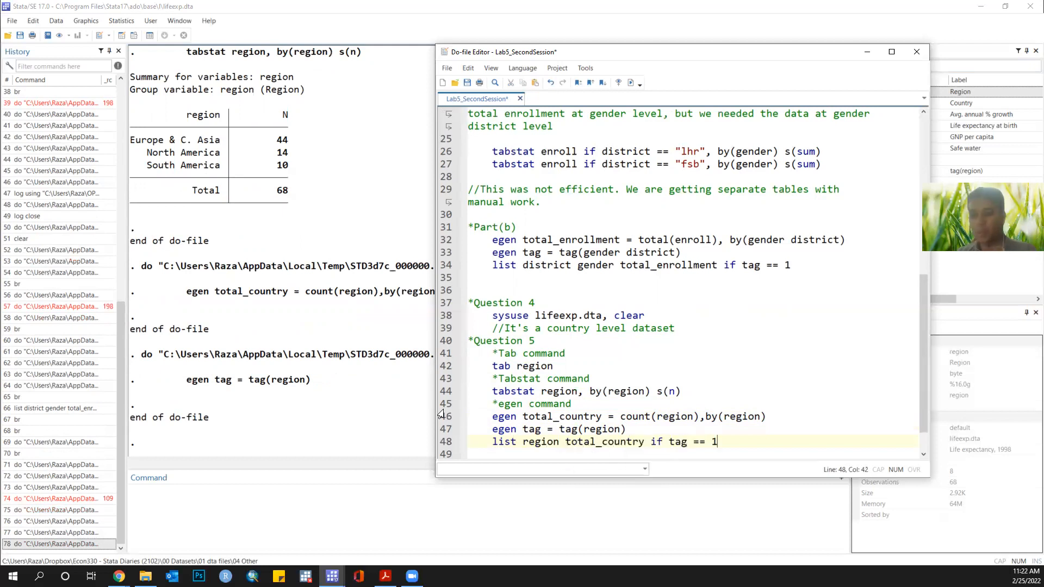
key(ctrl+l)
key(ctrl+d)
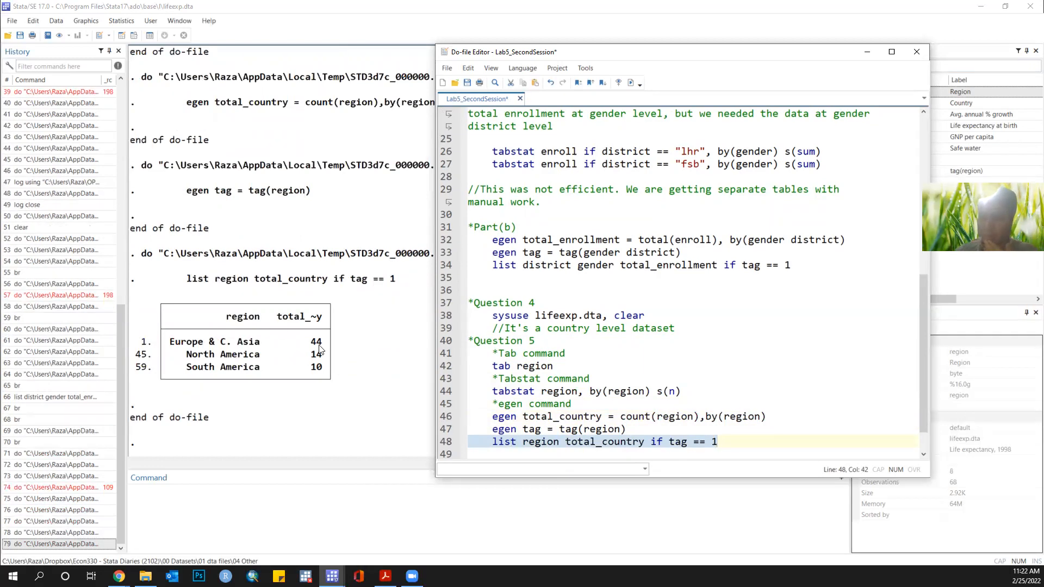
scroll(278, 306, up, 9)
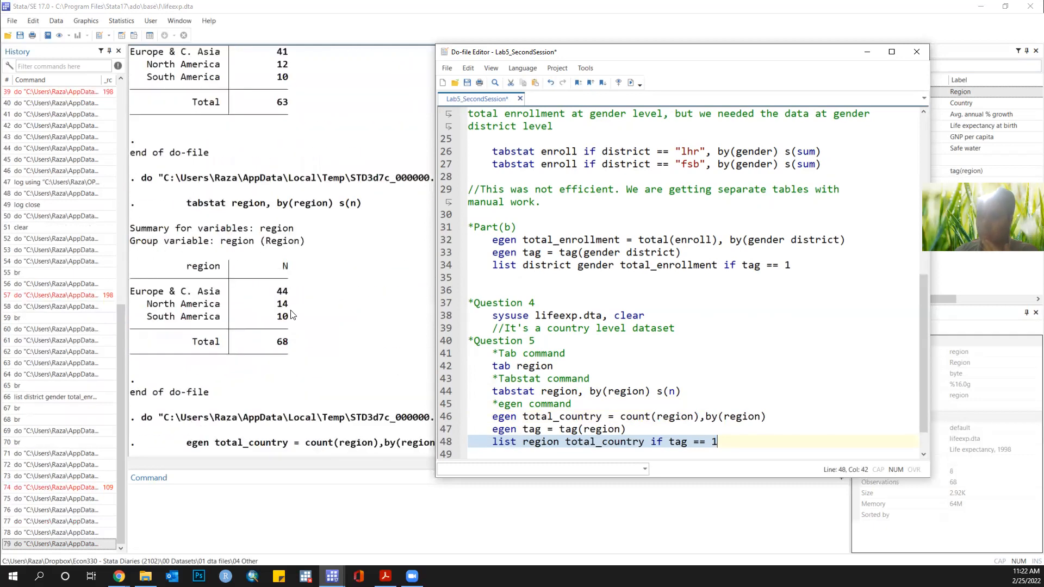
scroll(293, 318, down, 9)
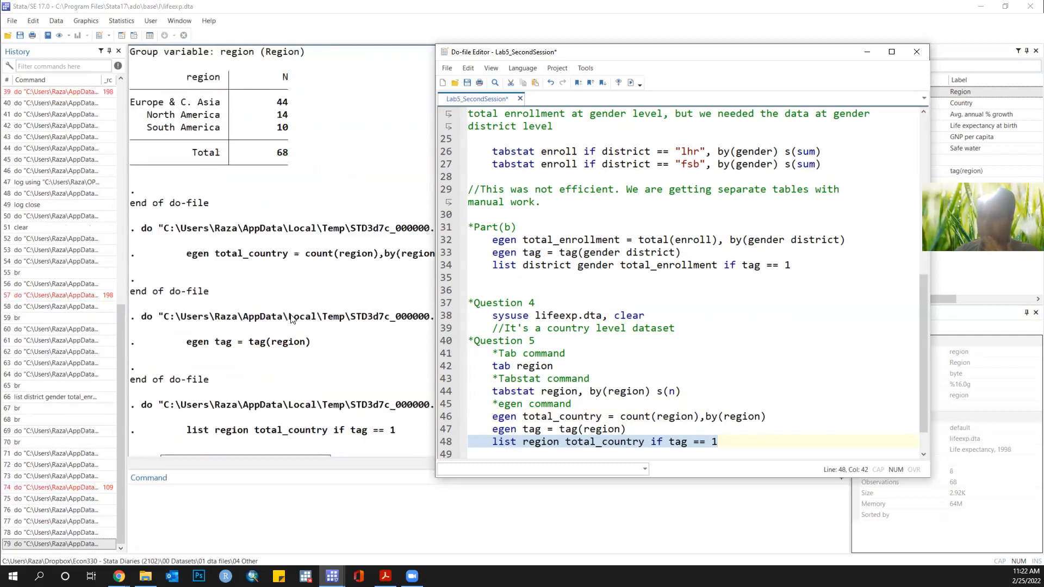
Step: Add the comment "*gen command" below the list line and save the do-file
click(738, 440)
key(Return)
text(*gen comman)
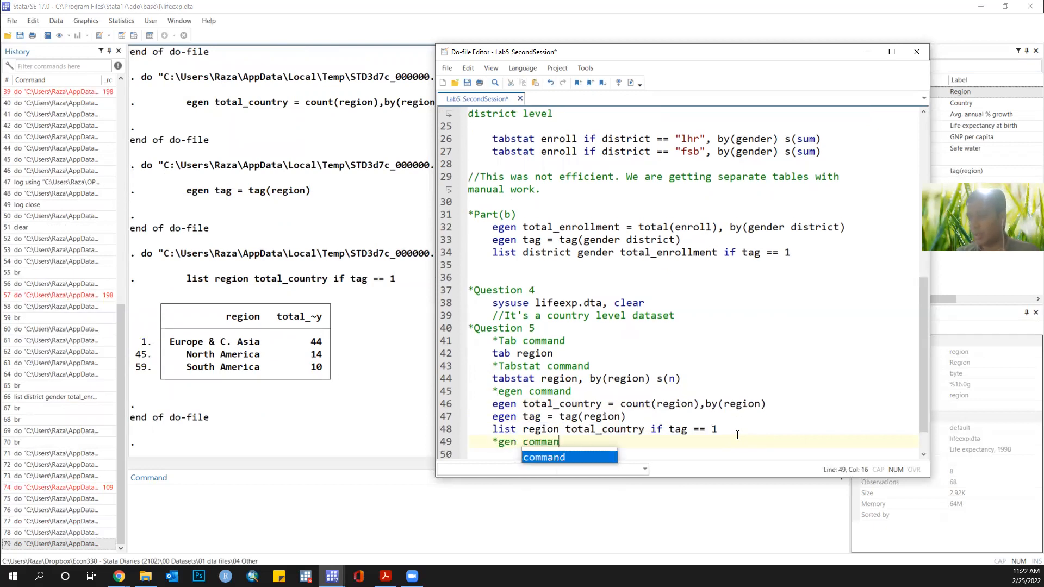
text(d)
key(Return)
key(ctrl+s)
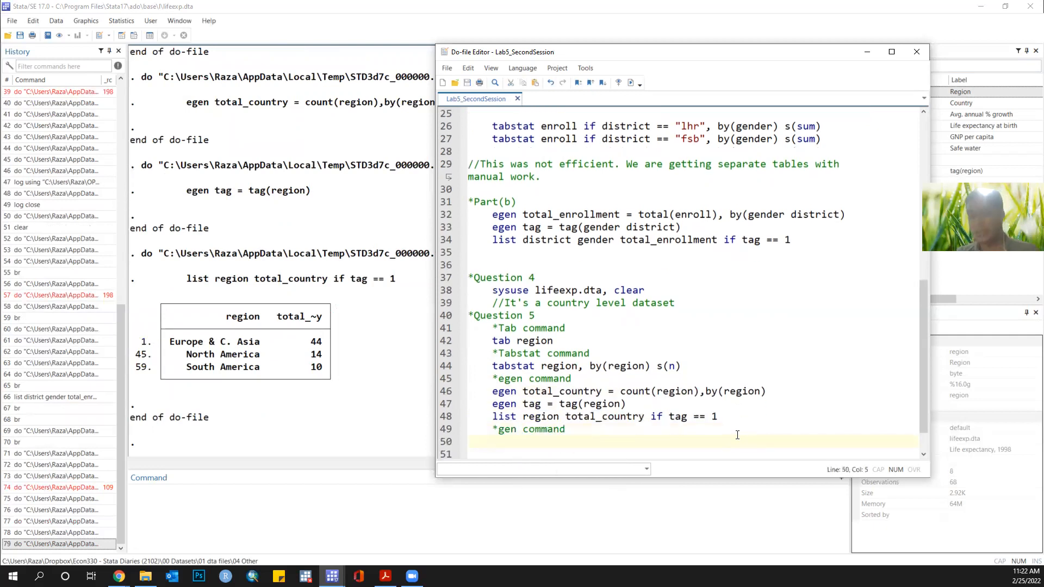
Step: Write the line "gen total_countries = _N" under the "*gen command" comment
text(gen)
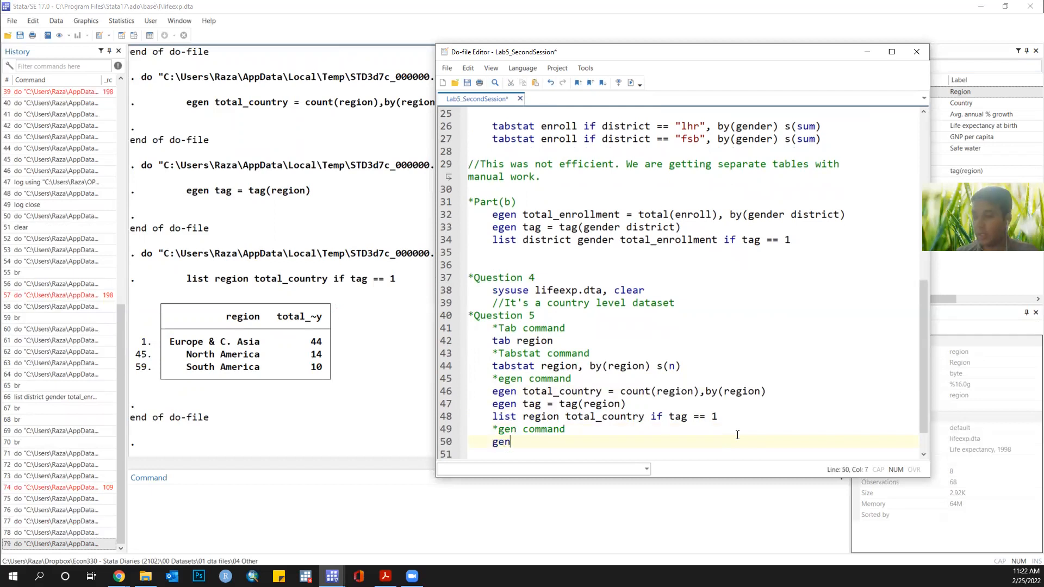
text( total_)
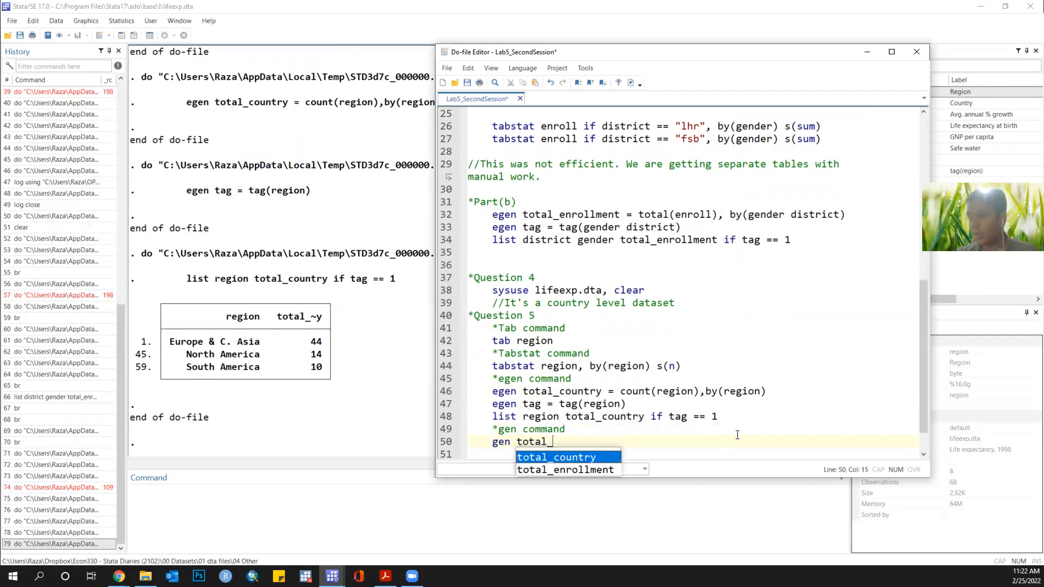
text(countries = _N)
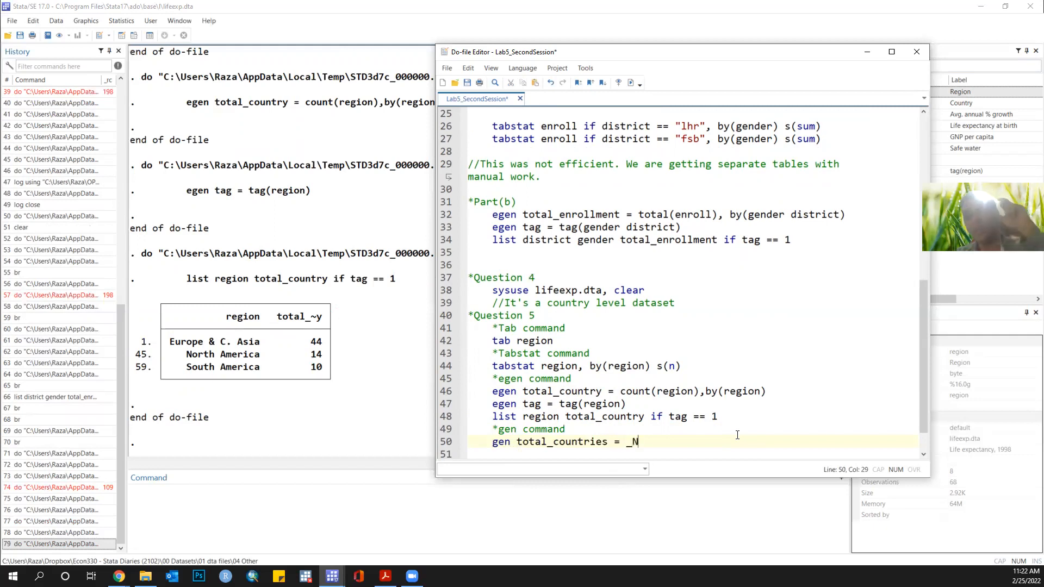
Step: Prefix the gen total_countries line with "bys region :" so that it works by region
key(Left)
key(Left)
key(Left)
key(Left)
key(Left)
key(Left)
key(Left)
key(Left)
key(Left)
key(Left)
key(Left)
key(Left)
key(Left)
key(Left)
key(Left)
key(Left)
text(bys)
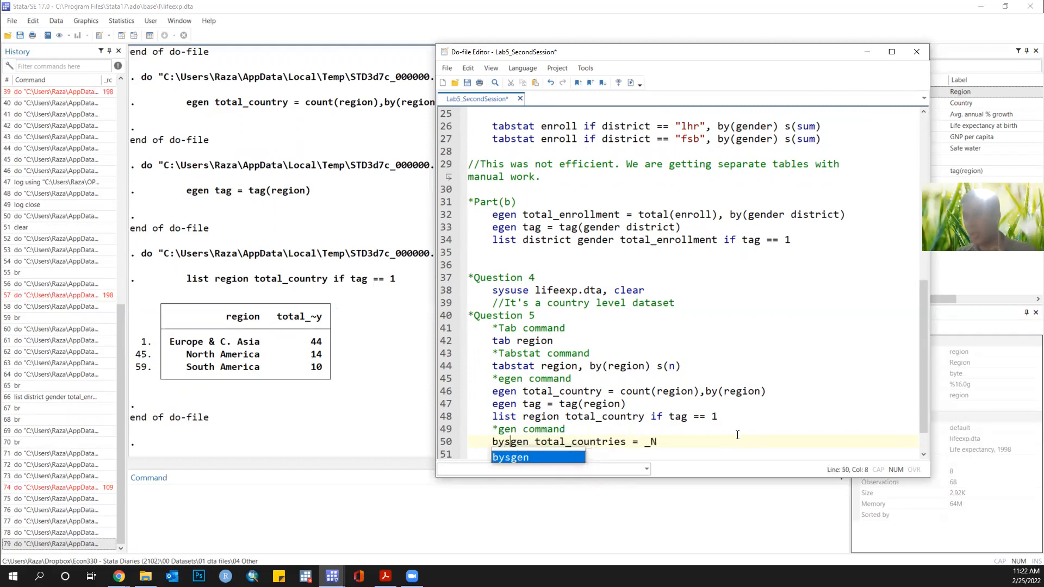
text( re :)
key(Left)
key(Left)
text(region)
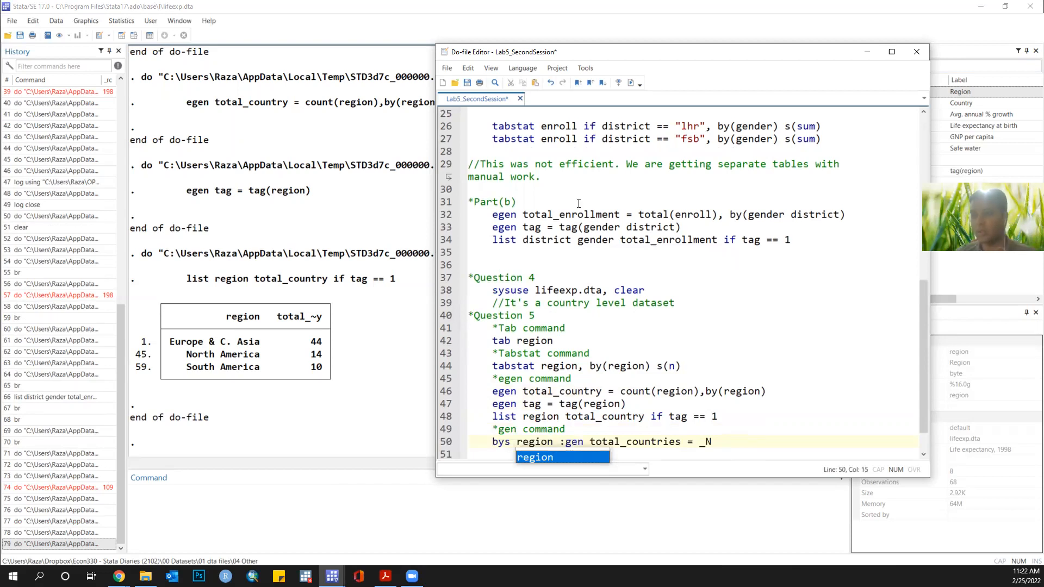
Step: Review the earlier region tables in the results and run the "bys region :gen total_countries = _N" line
scroll(298, 178, up, 10)
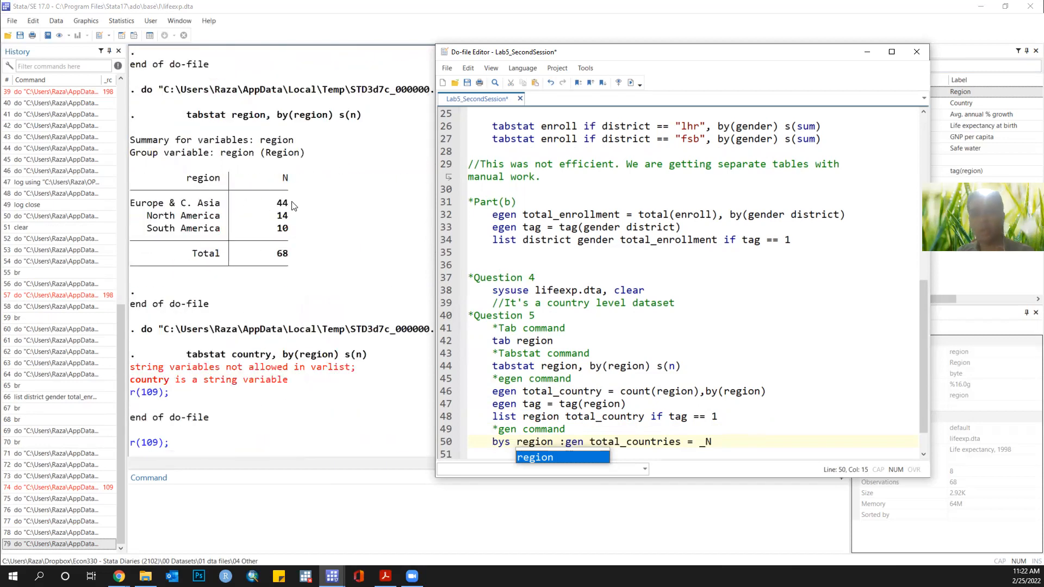
scroll(292, 205, up, 6)
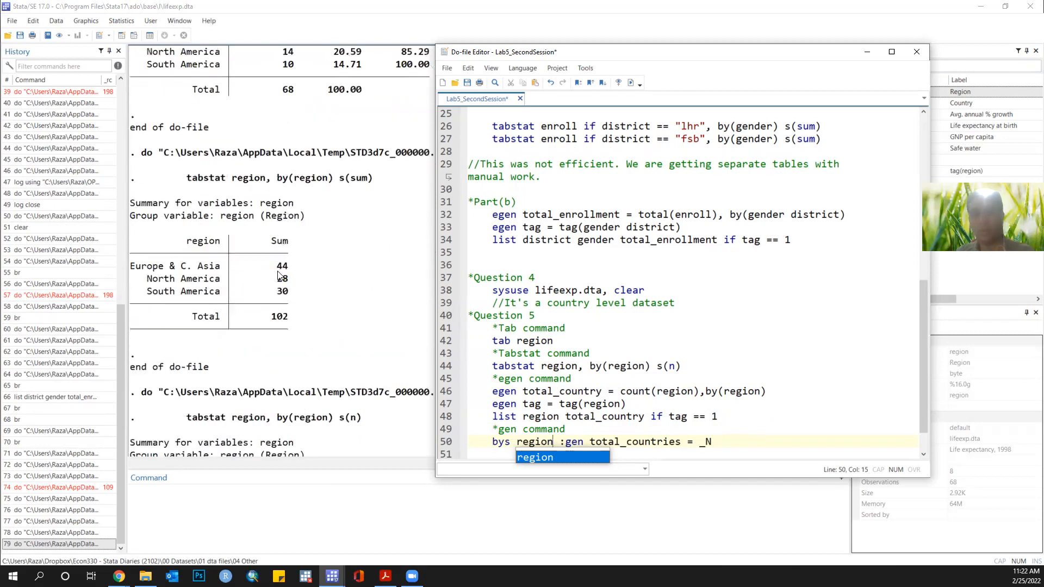
scroll(197, 329, down, 10)
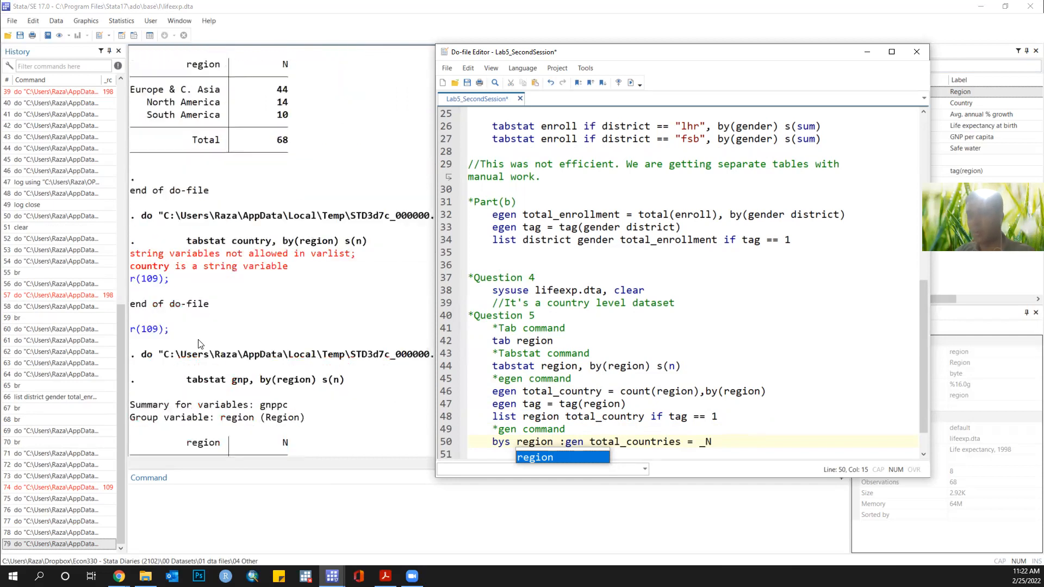
click(517, 441)
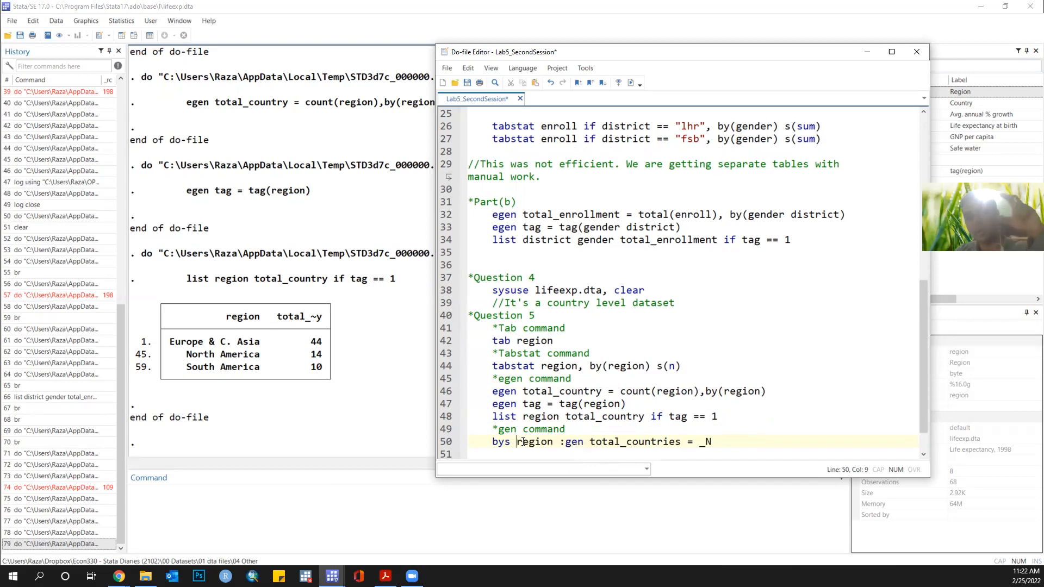
click(720, 443)
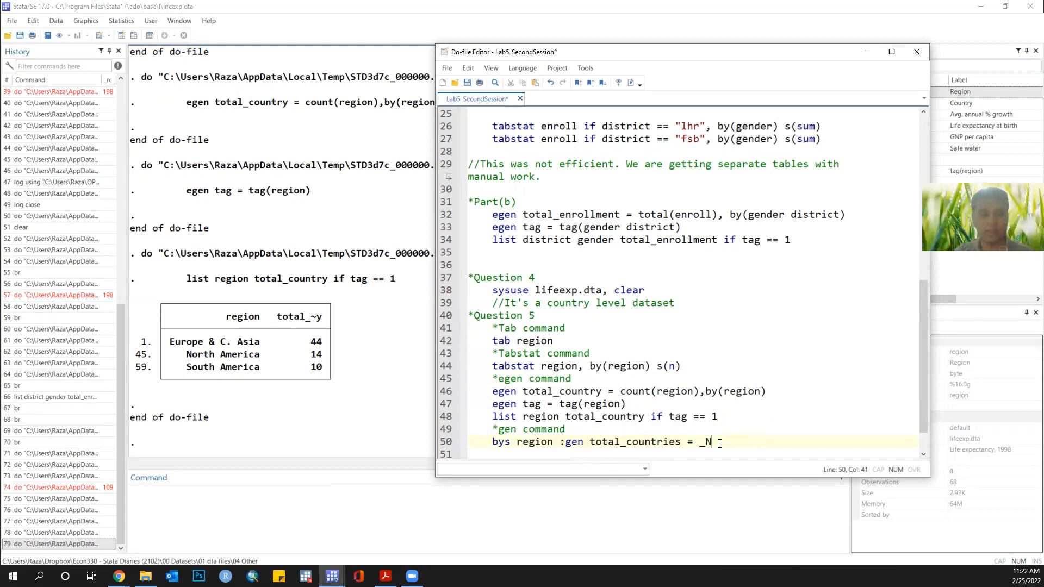
key(shift+Home)
key(ctrl+d)
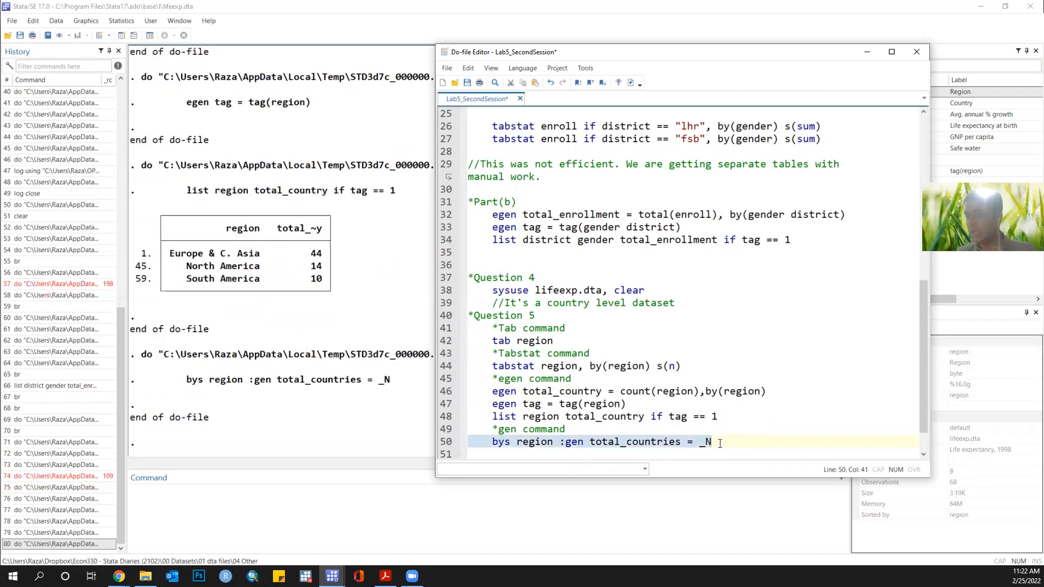
Step: Add the line "list region total_countries if tag == 1" below the bys region line
click(720, 443)
key(Return)
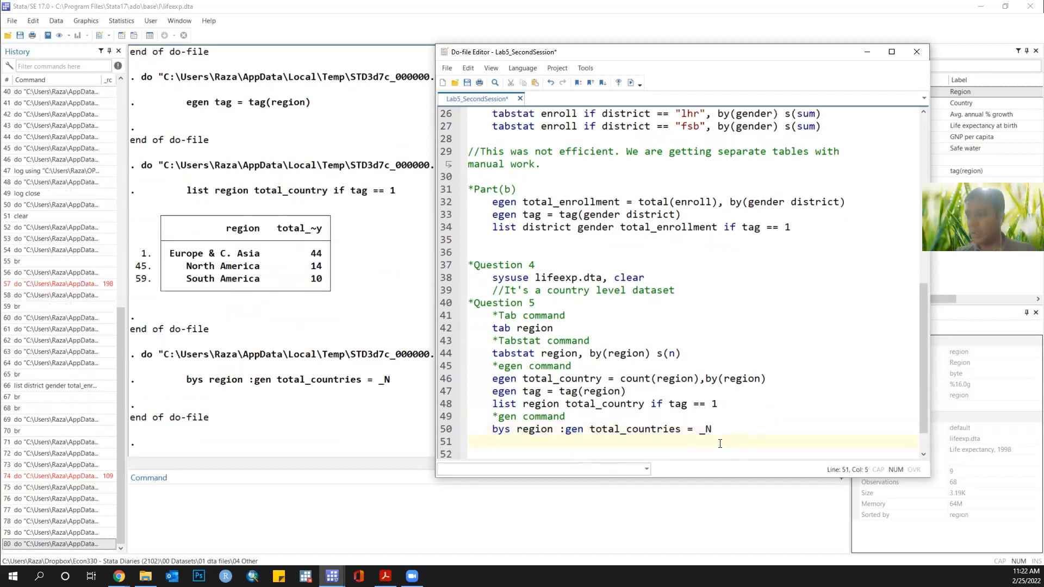
text(list region tota)
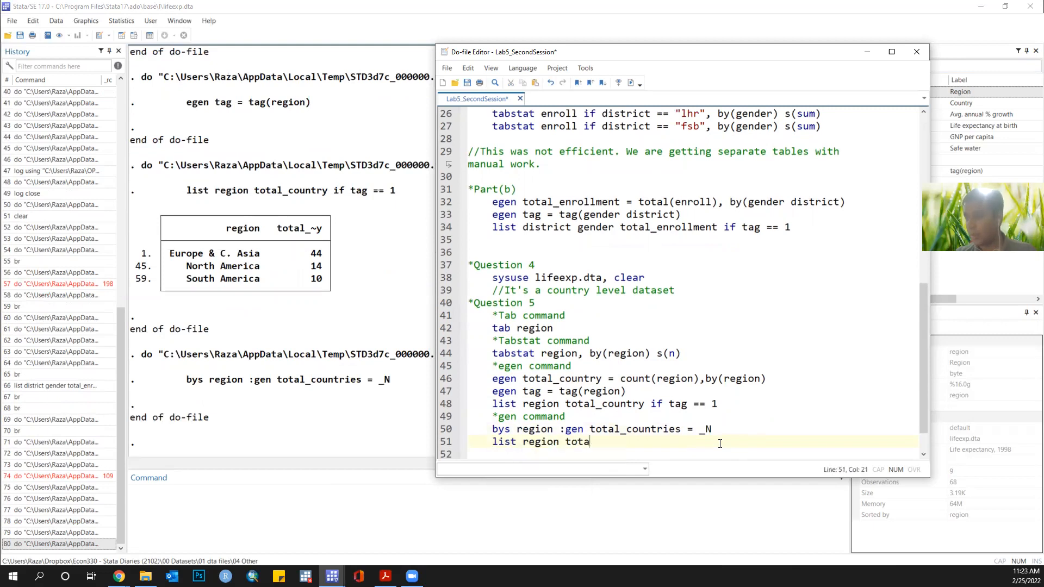
text(l)
key(Return)
text(if tag == 1)
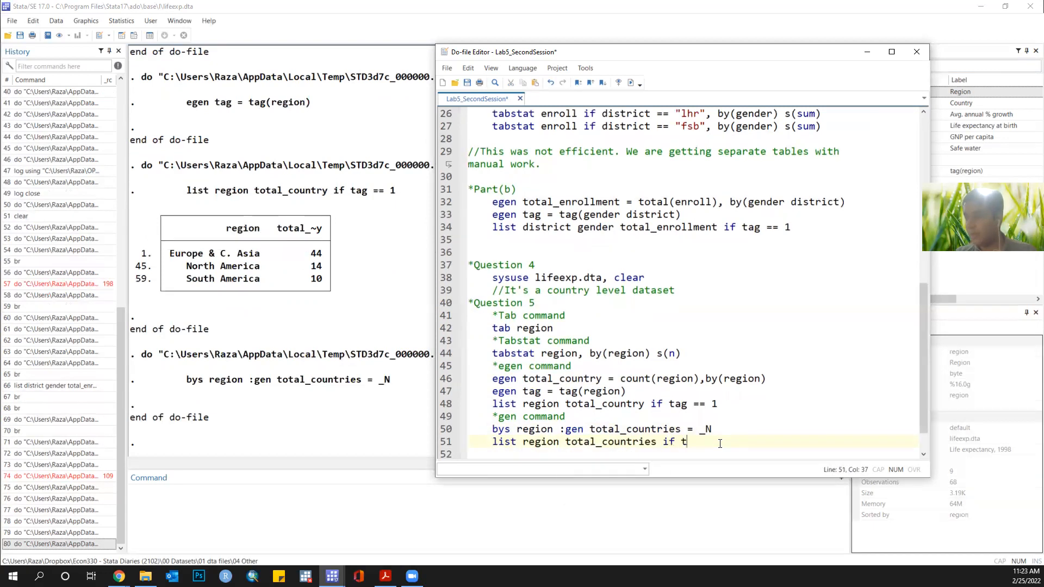
Step: Go back over the egen and gen lines of Question 5, and run the list line for total_countries
key(Up)
key(Up)
key(Up)
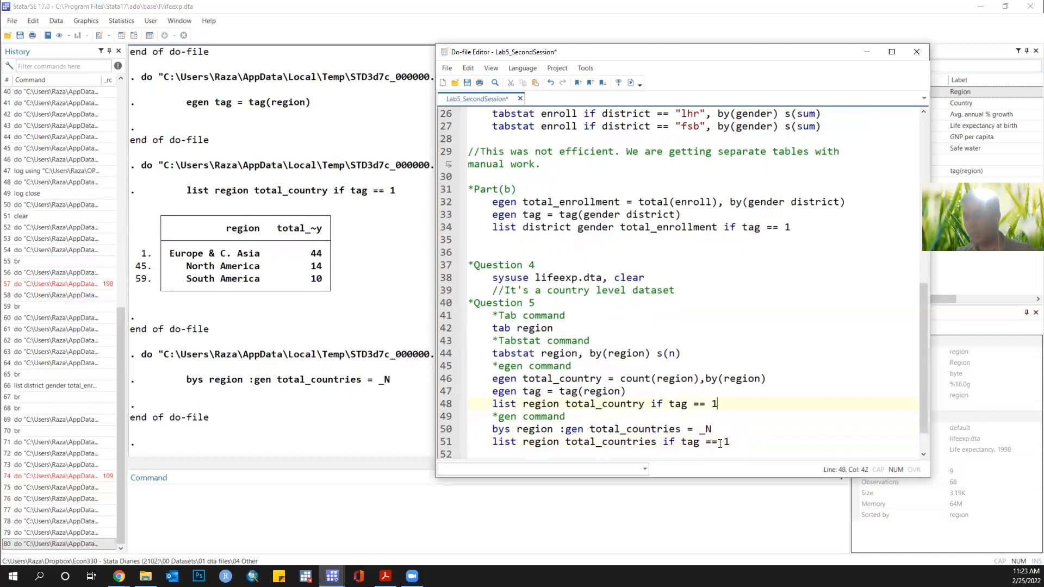
key(Up)
key(Up)
key(Up)
key(Down)
key(Down)
key(Down)
key(Down)
key(Down)
key(Down)
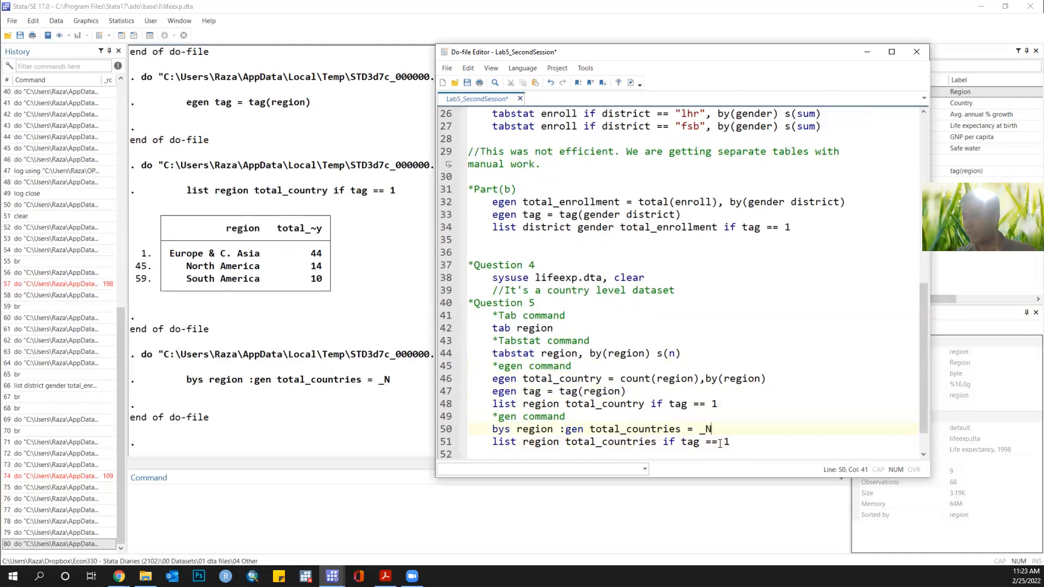
key(End)
key(ctrl+l)
key(ctrl+d)
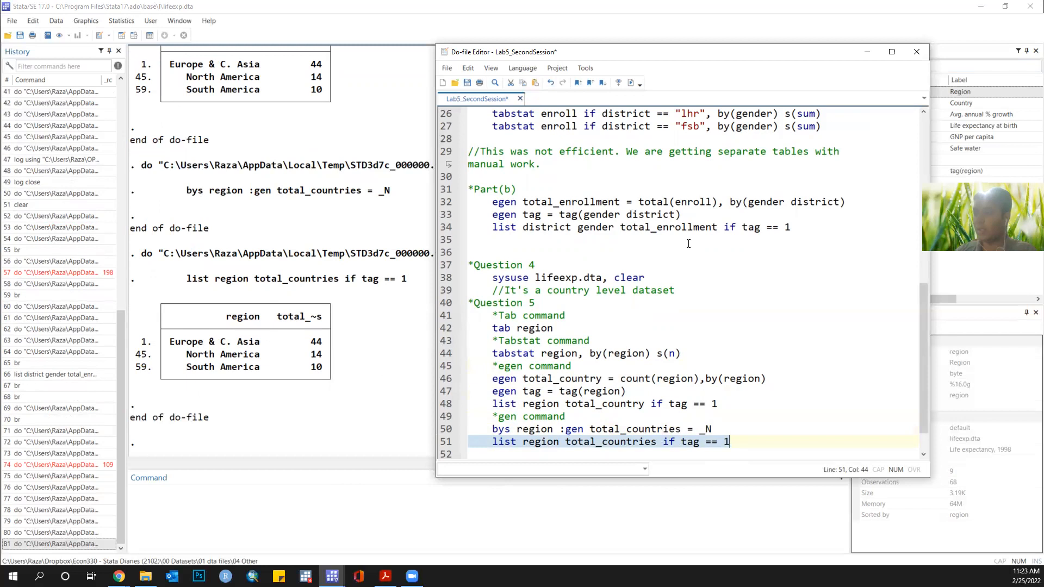
Step: Insert a blank line between the "It's a country level dataset" comment and the Question 5 heading
click(721, 298)
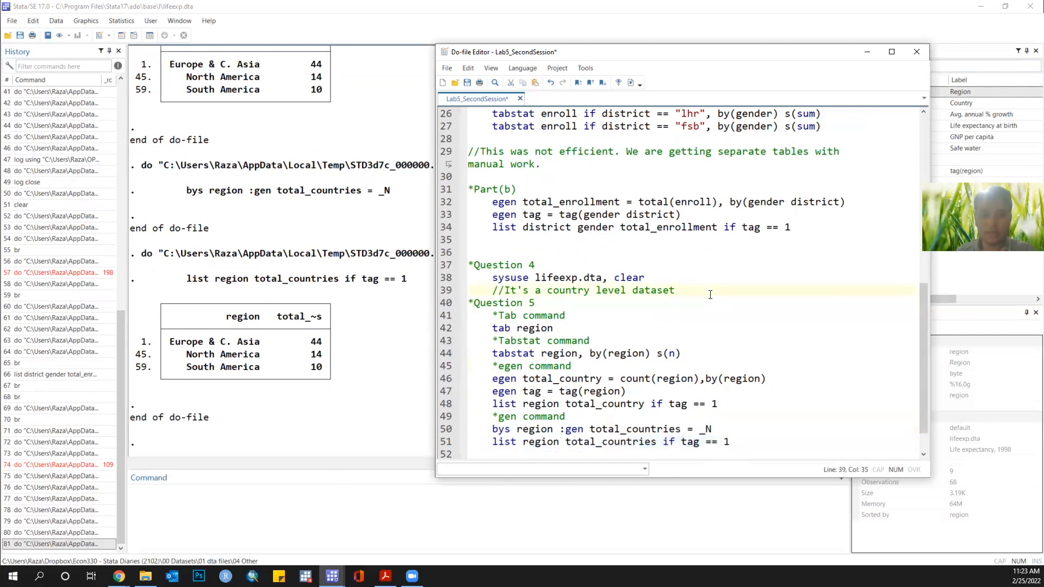
key(Return)
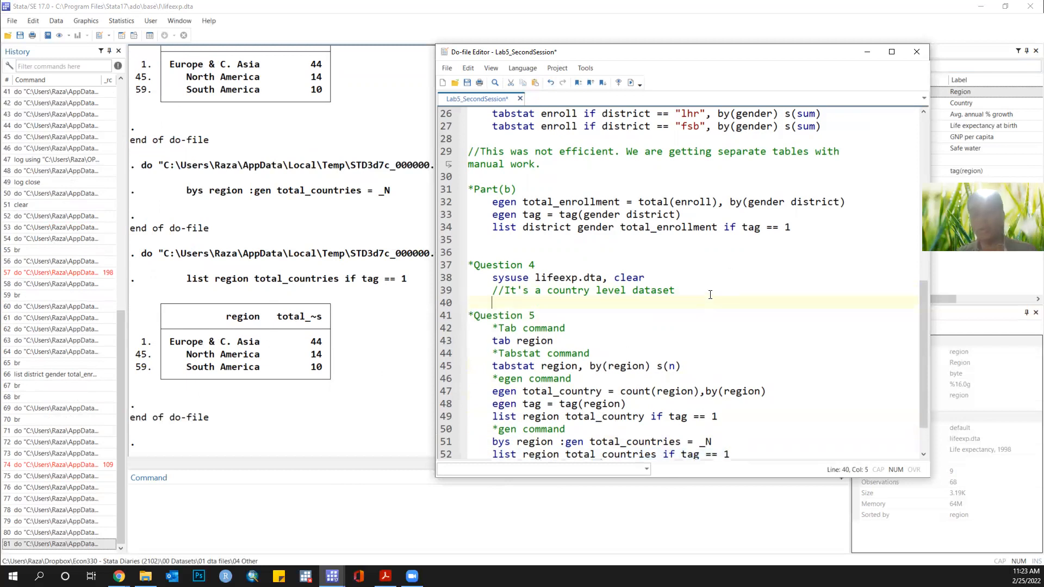
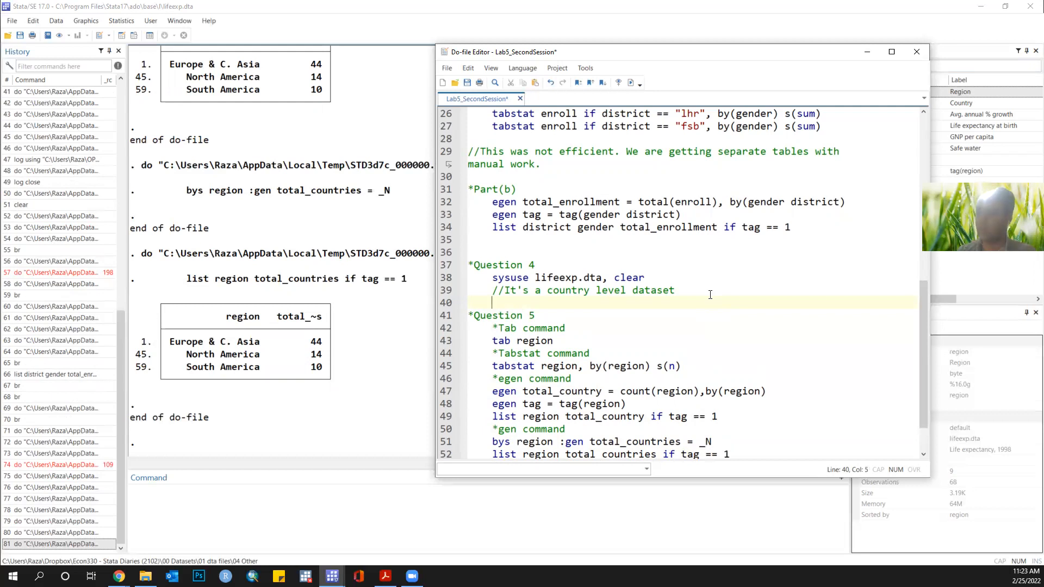
Step: Add the heading "*Question 6" at the end of the do-file with an indented line below it, and save the do-file
key(Down)
key(Down)
key(Down)
key(Down)
key(Down)
key(Down)
key(Down)
key(Down)
key(Down)
key(Down)
key(Down)
key(Down)
key(Down)
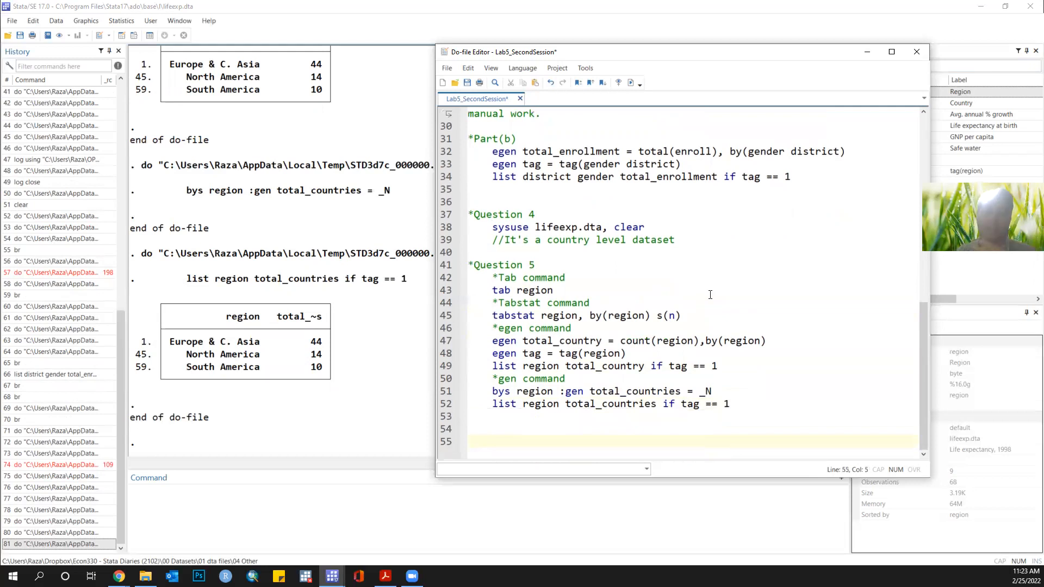
key(BackSpace)
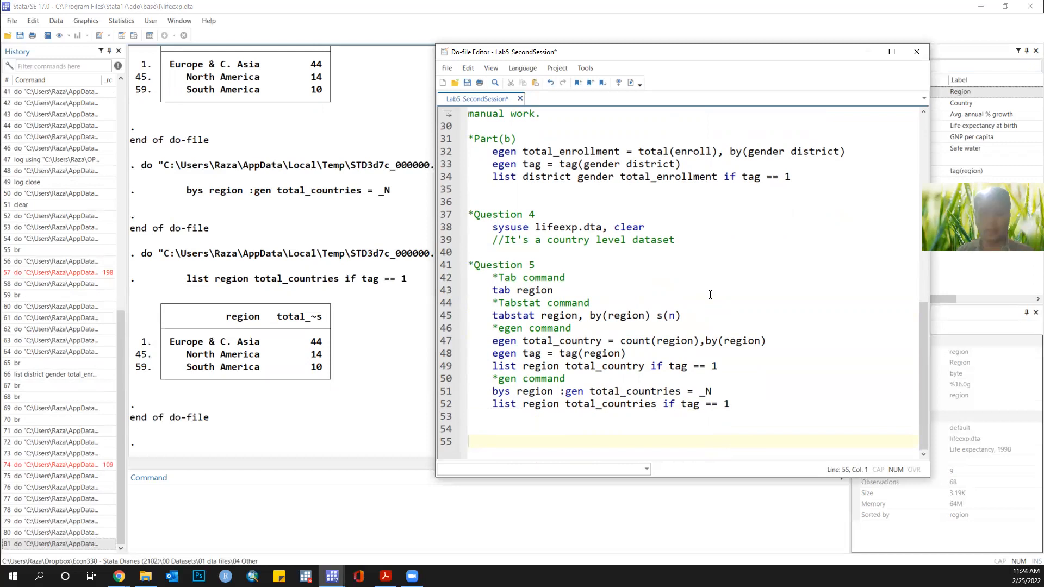
text(*Questio)
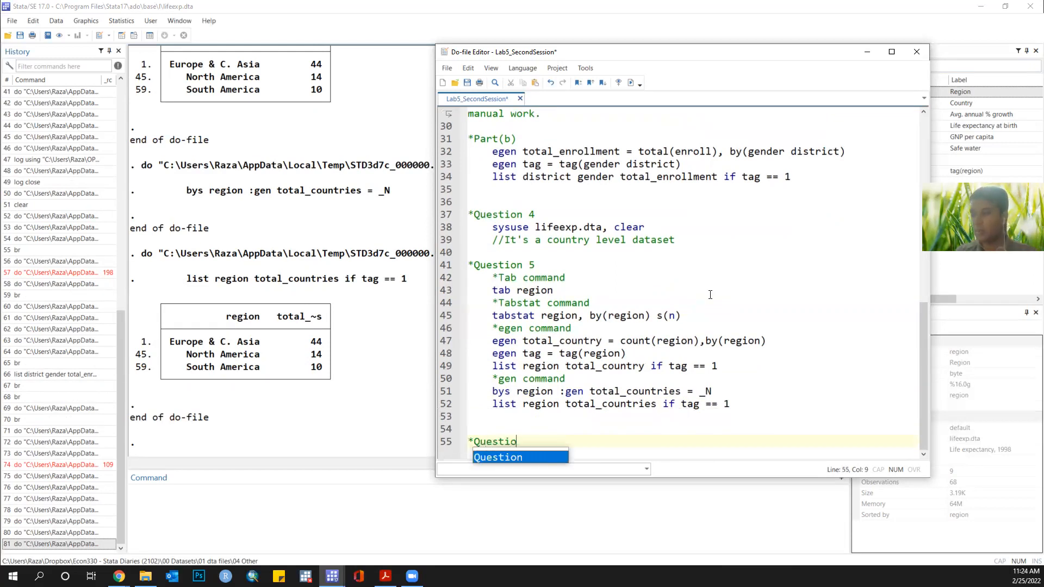
text(n 6)
key(Return)
key(Tab)
key(Tab)
key(ctrl+s)
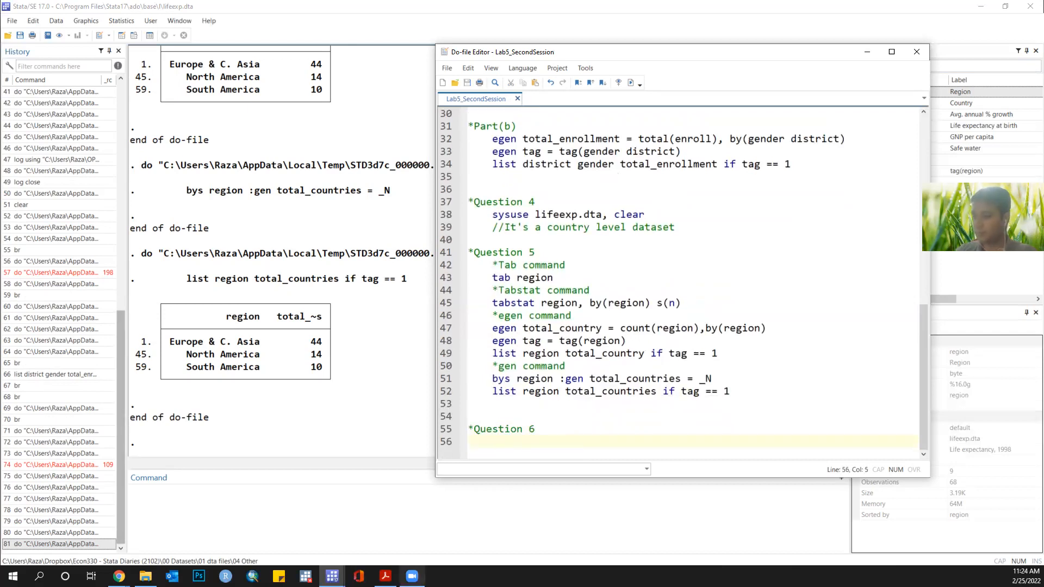
Step: Read Question 6 in the Practice Session 5 PDF in Adobe Acrobat Reader, and browse the lifeexp dataset in Stata
click(385, 575)
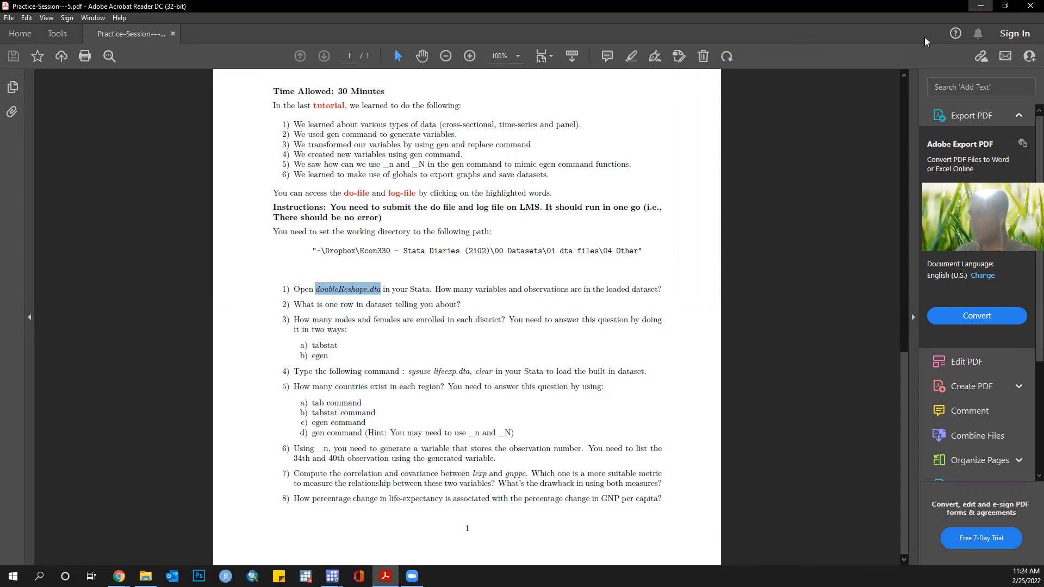
click(981, 6)
click(319, 496)
text(br)
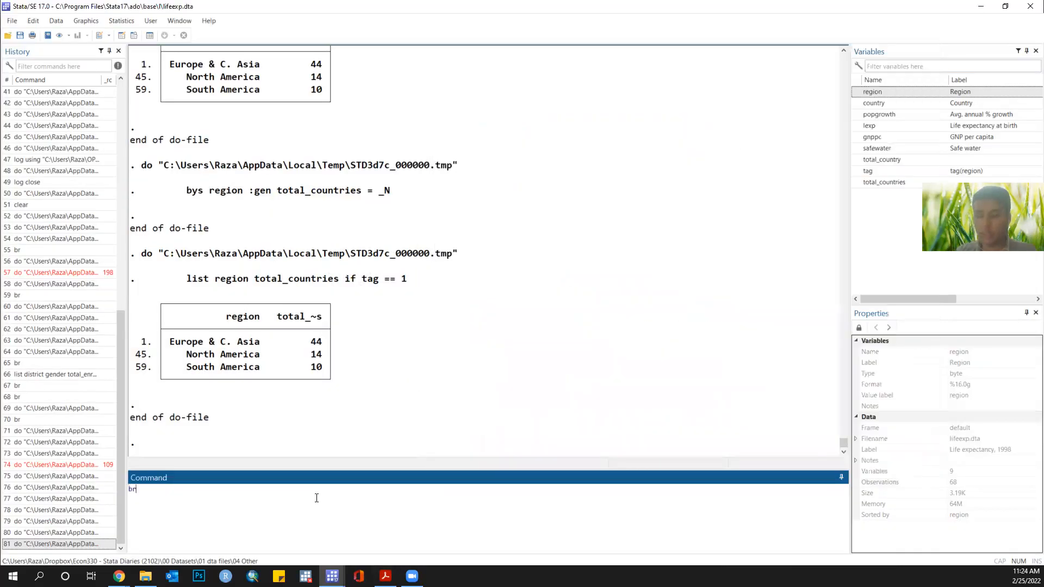
key(Return)
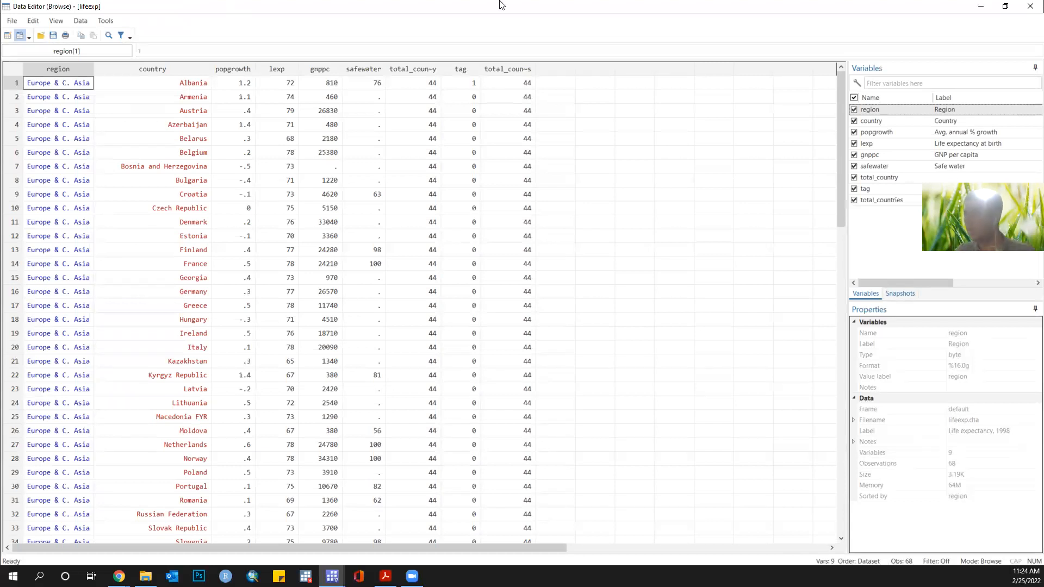
click(981, 6)
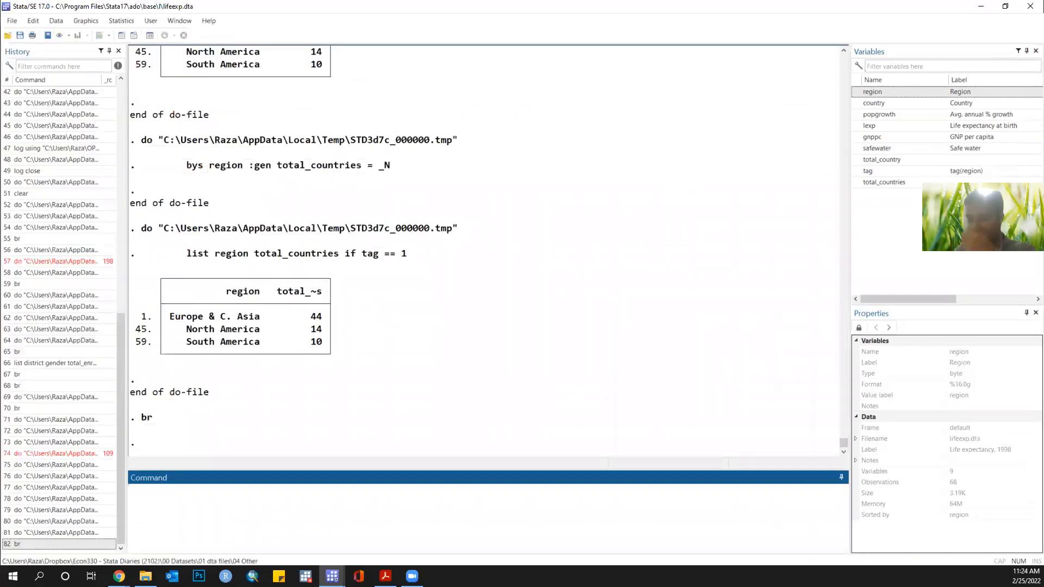
Step: Add the line "gen total_obs = _n" under Question 6 in the do-file and run it
click(332, 576)
click(333, 531)
text(gen total_obs = )
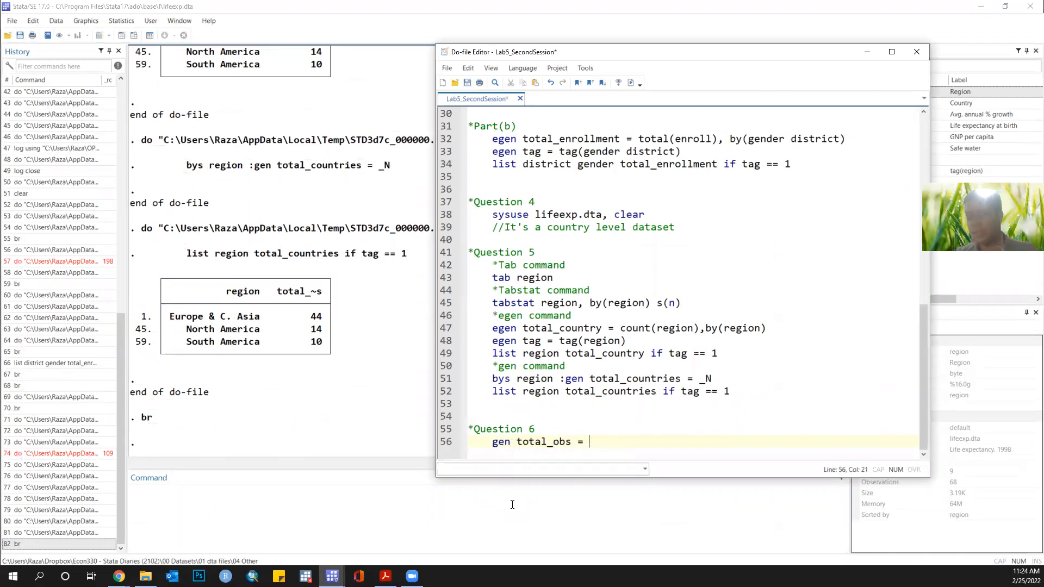
text(_n)
key(ctrl+l)
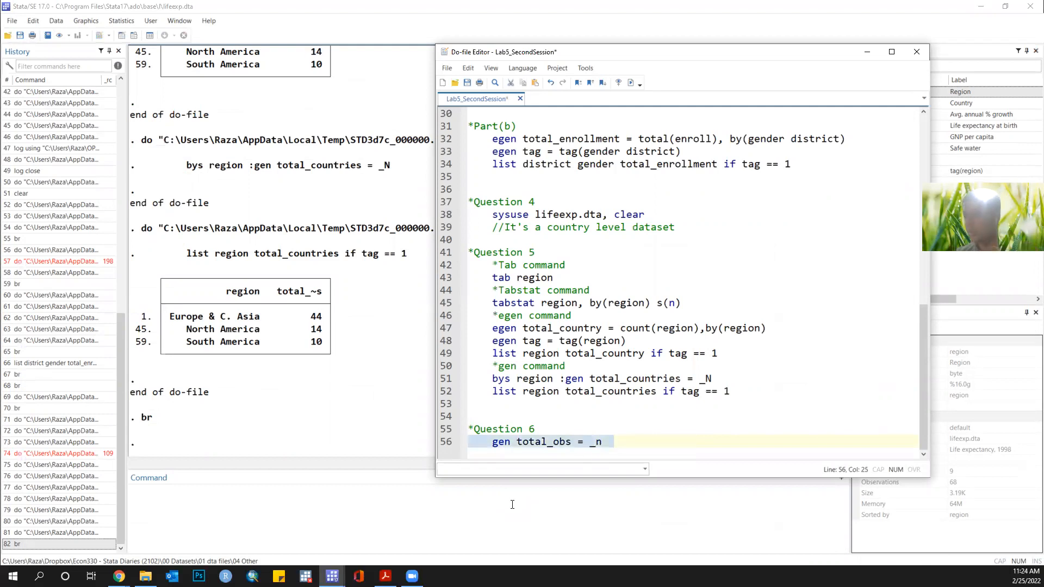
key(ctrl+d)
Step: Browse the dataset and check the total_obs values row by row against the observation numbers
click(278, 543)
text(br)
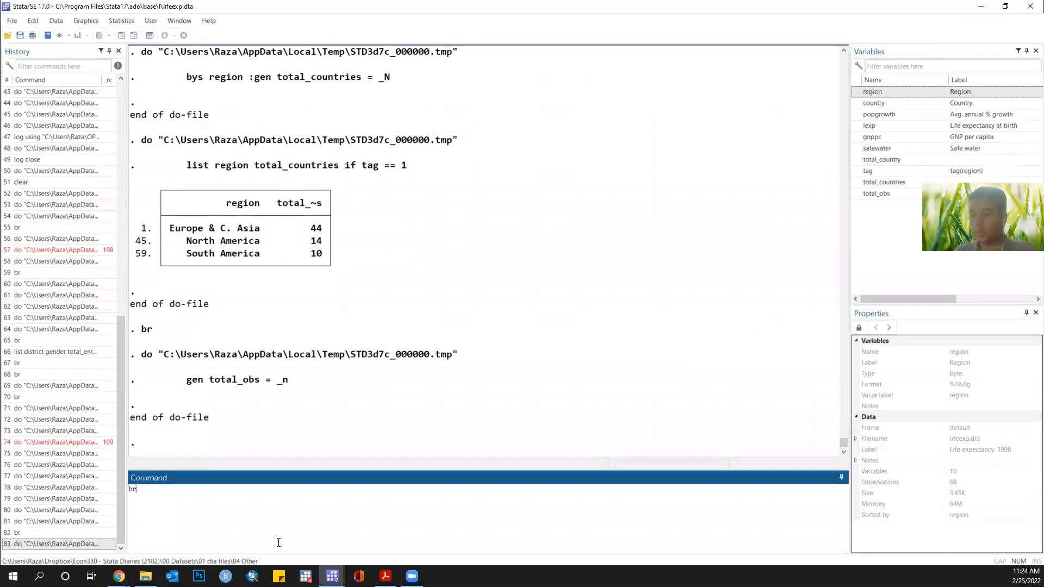
key(Return)
key(Right)
key(Right)
key(Right)
key(Right)
key(Right)
key(Right)
key(Right)
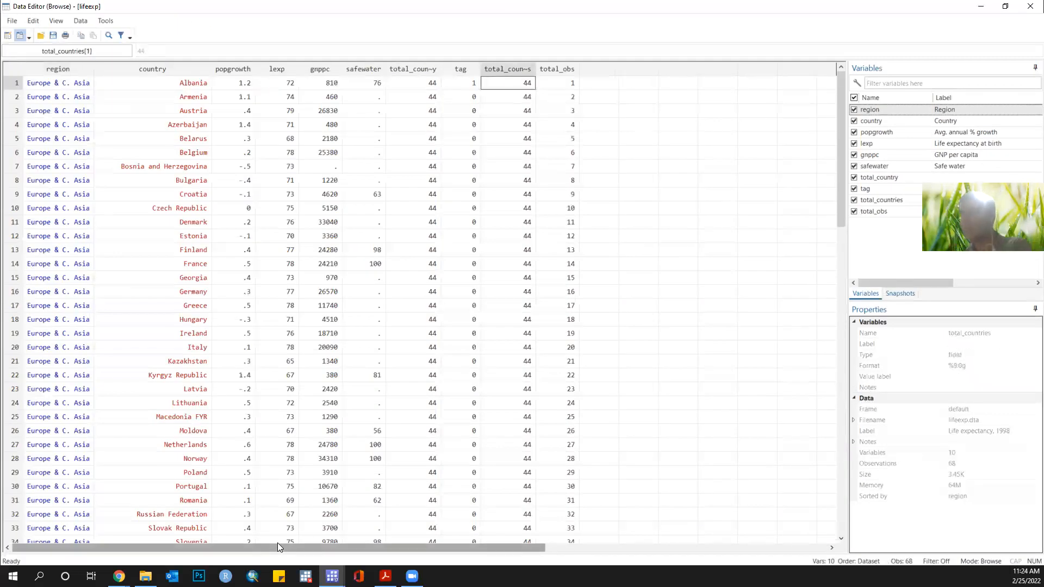
key(Down)
key(Down)
key(Down)
key(Down)
key(Down)
key(Down)
key(Down)
key(Down)
key(Down)
key(Down)
key(Down)
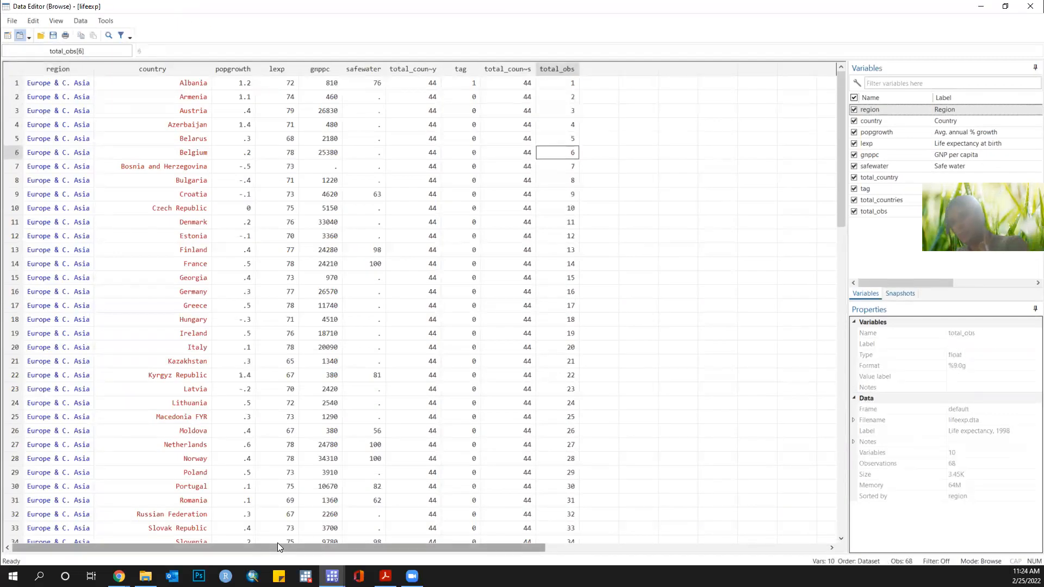
key(Down)
key(Down)
key(Down)
key(Down)
key(Down)
key(Down)
key(Down)
key(Down)
key(Down)
key(Down)
key(Down)
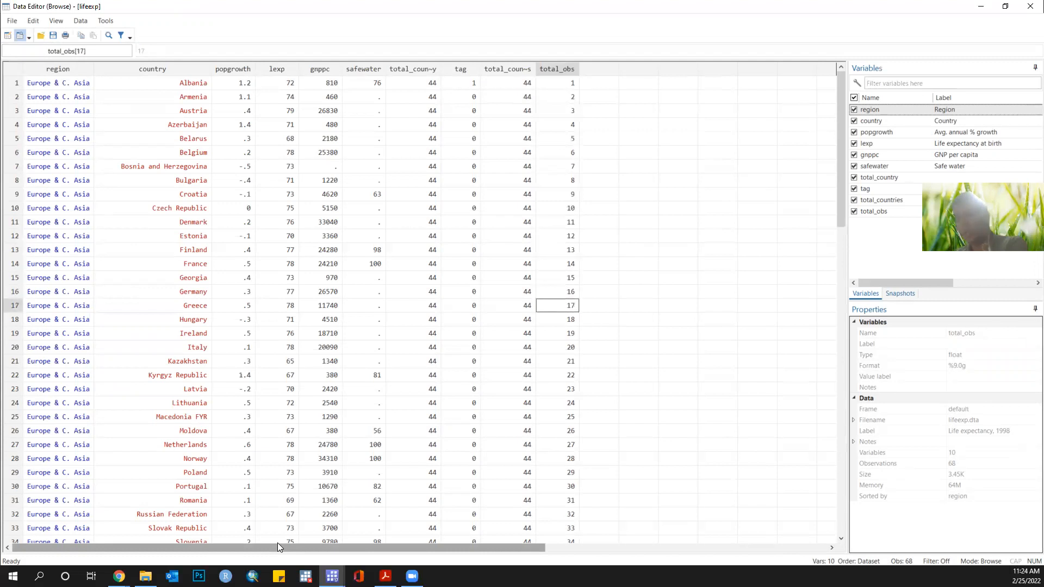
key(Left)
key(Left)
key(Left)
key(Left)
key(Left)
key(Left)
key(Left)
key(Left)
key(Left)
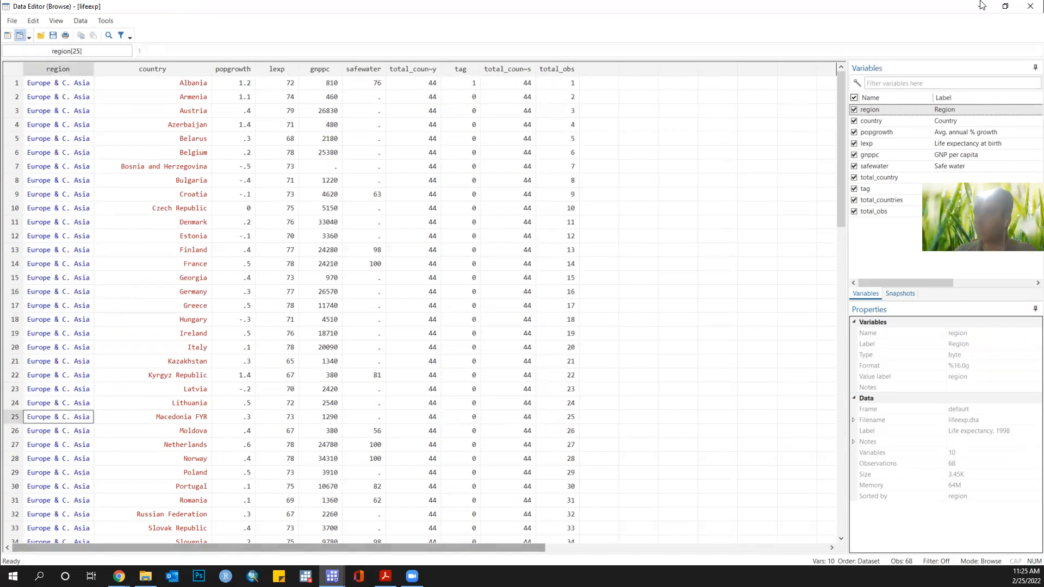
click(1030, 6)
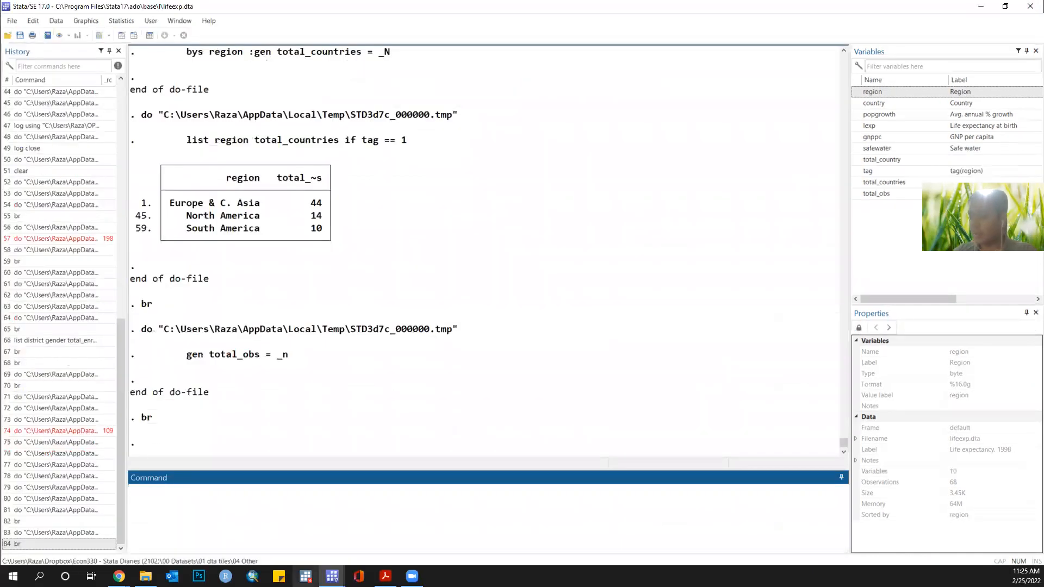
Step: Add the line "list if inlist(total_obs,34,40)" below the gen total_obs line and run it
click(332, 576)
click(354, 545)
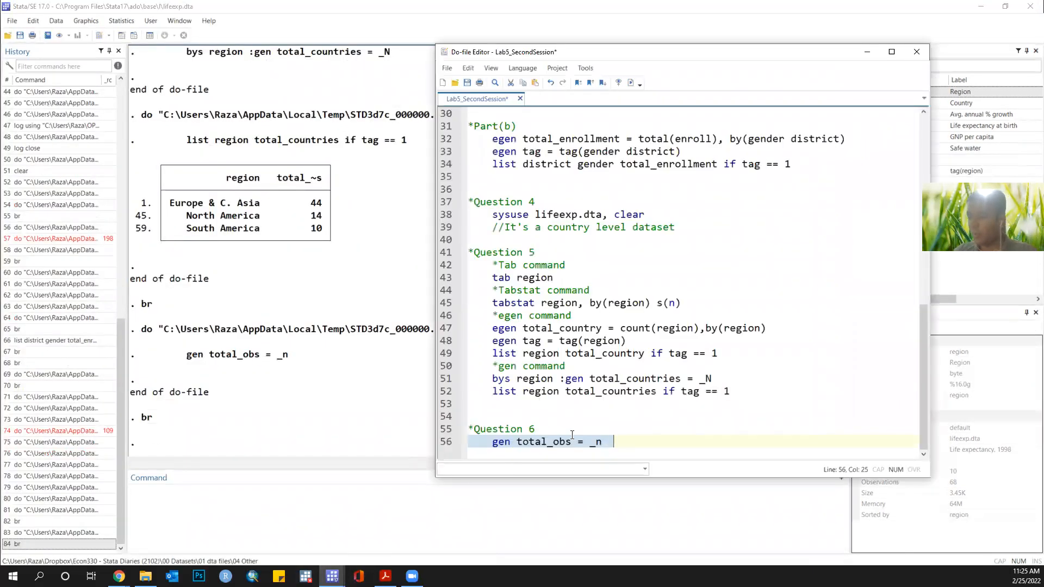
key(End)
key(Return)
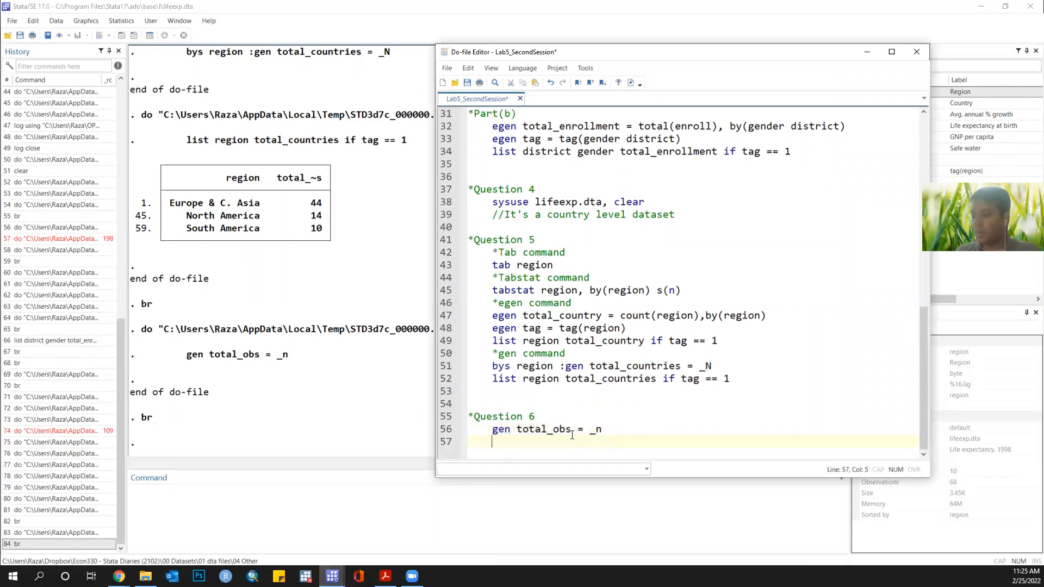
text(list if )
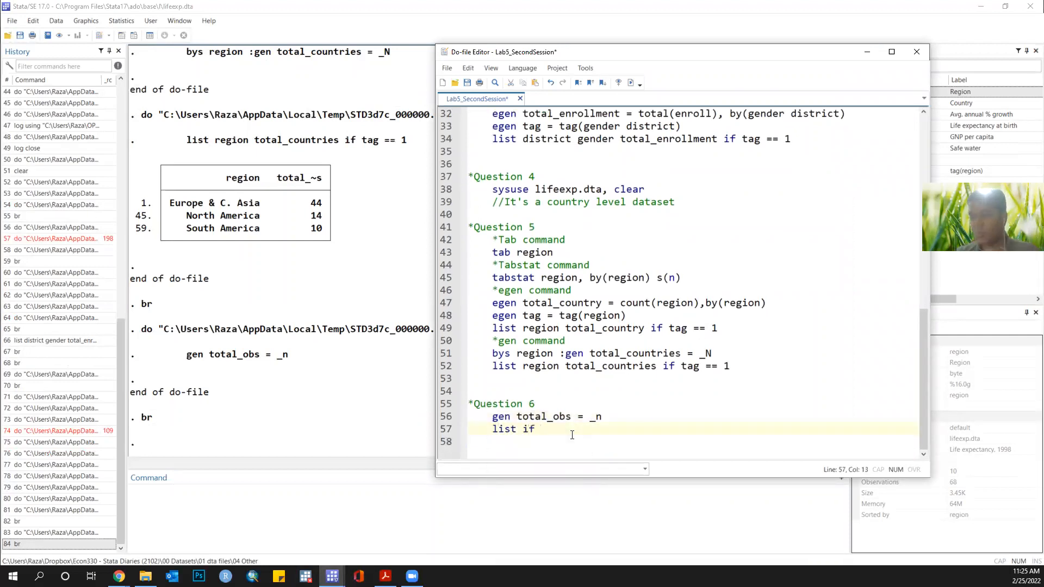
text(inlist()
text(total_bs)
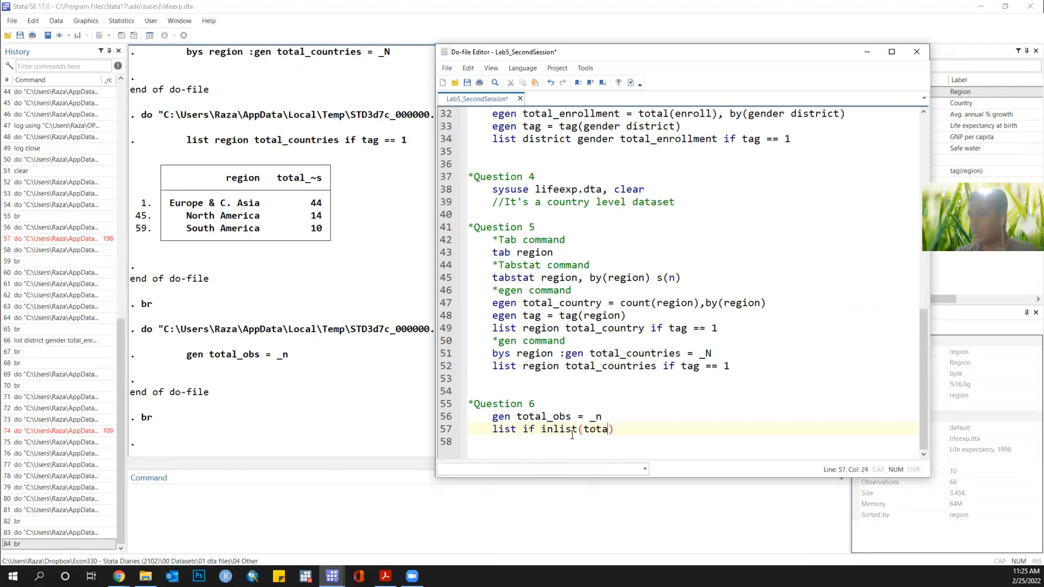
key(BackSpace)
key(BackSpace)
text(obs,)
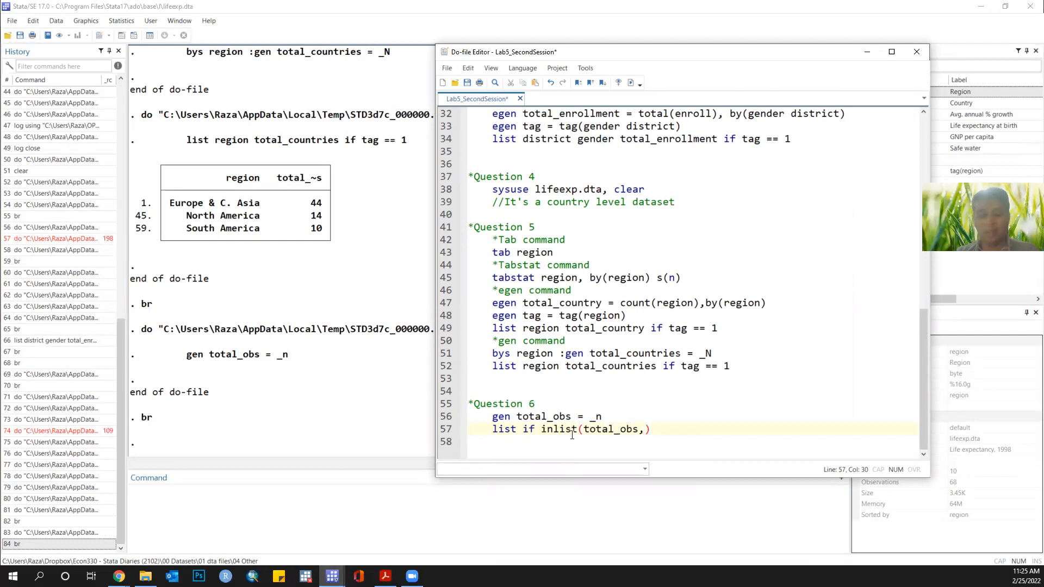
text(34,40)
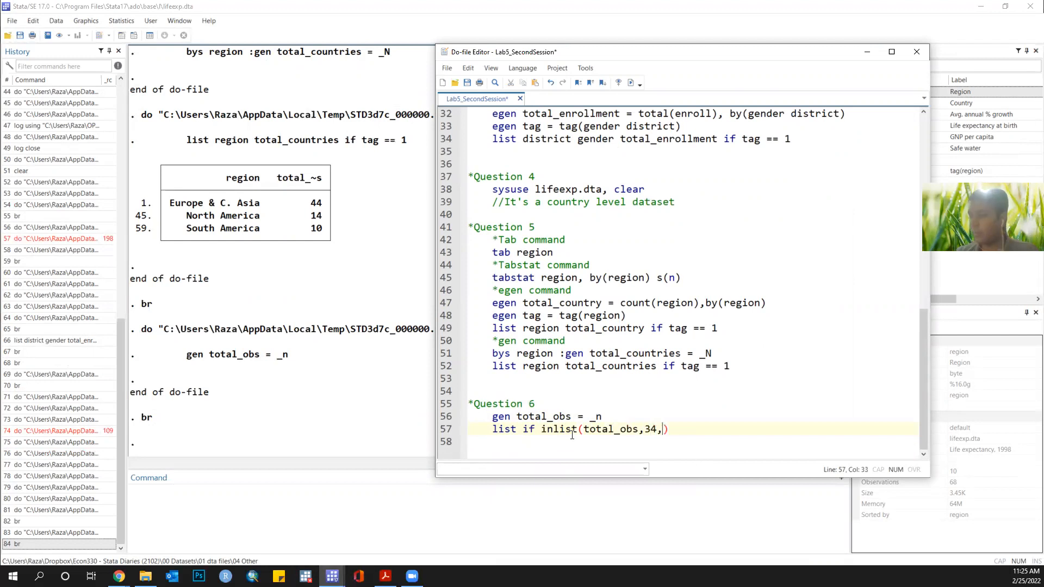
triple_click(572, 429)
key(ctrl+d)
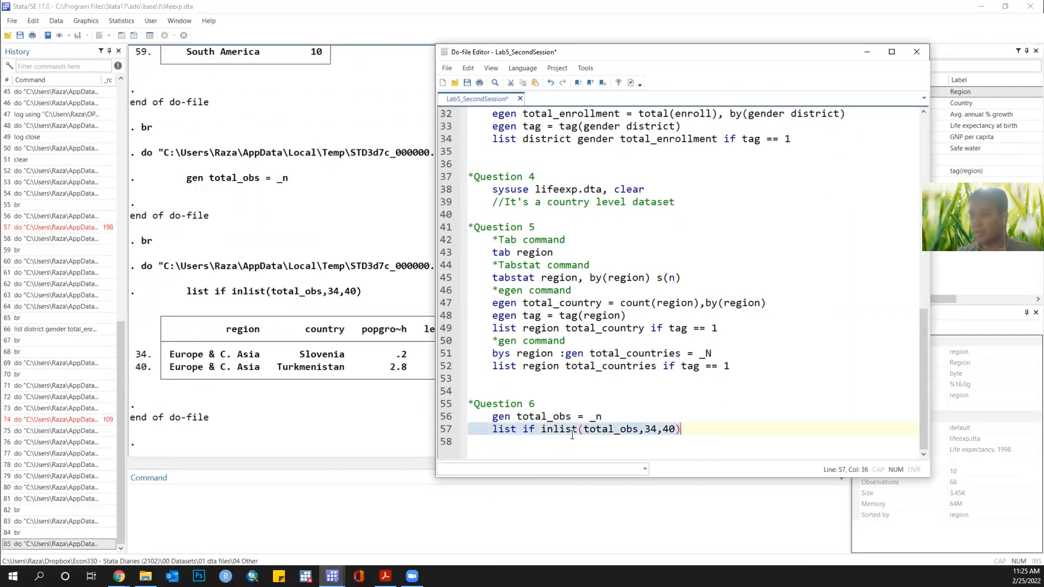
Step: Try listing both observations without the generated variable by adding and running the line "list in 34 40"
click(702, 419)
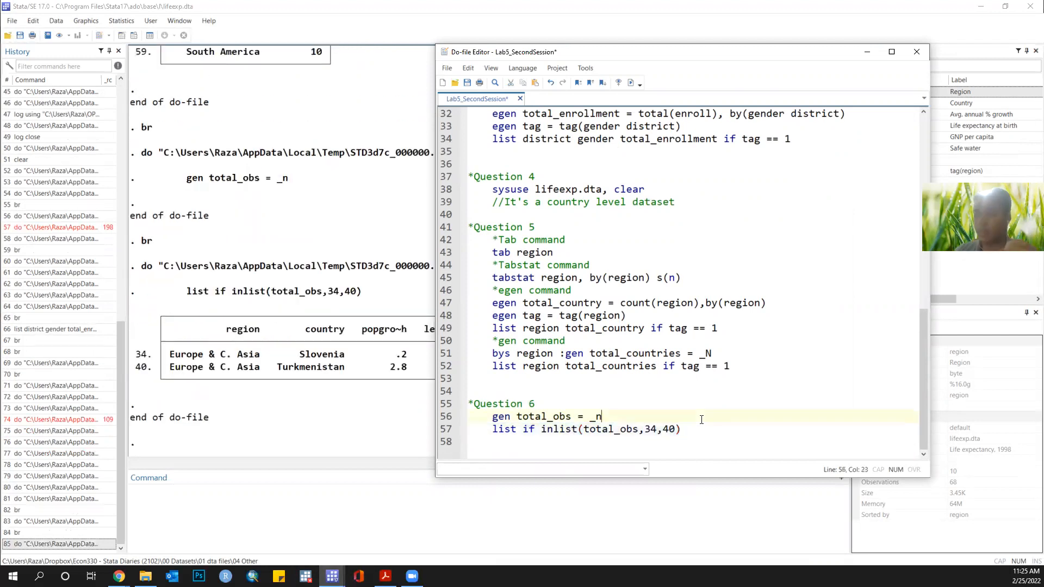
click(701, 431)
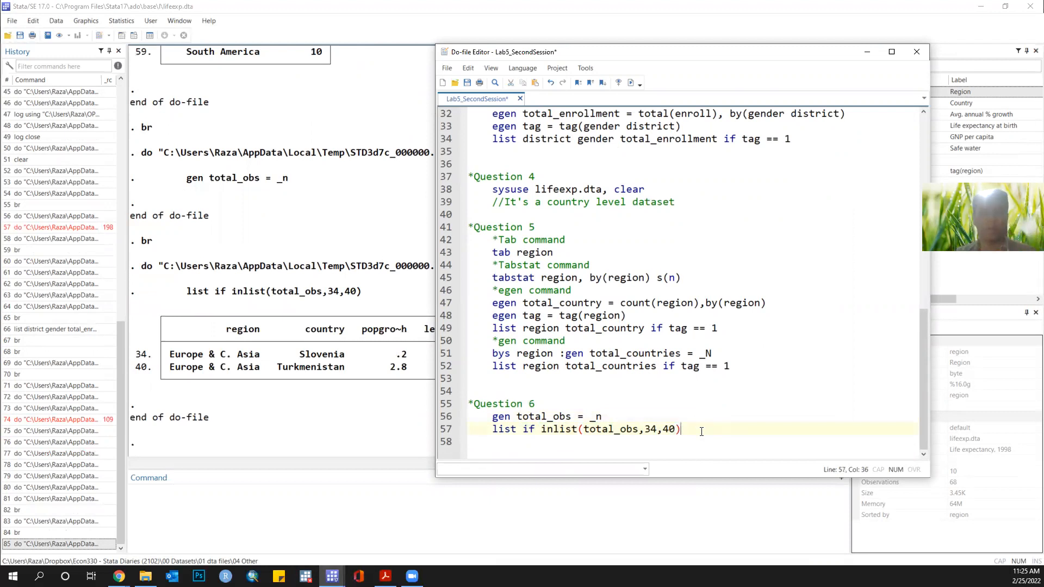
key(Return)
key(Return)
text(list in 34,)
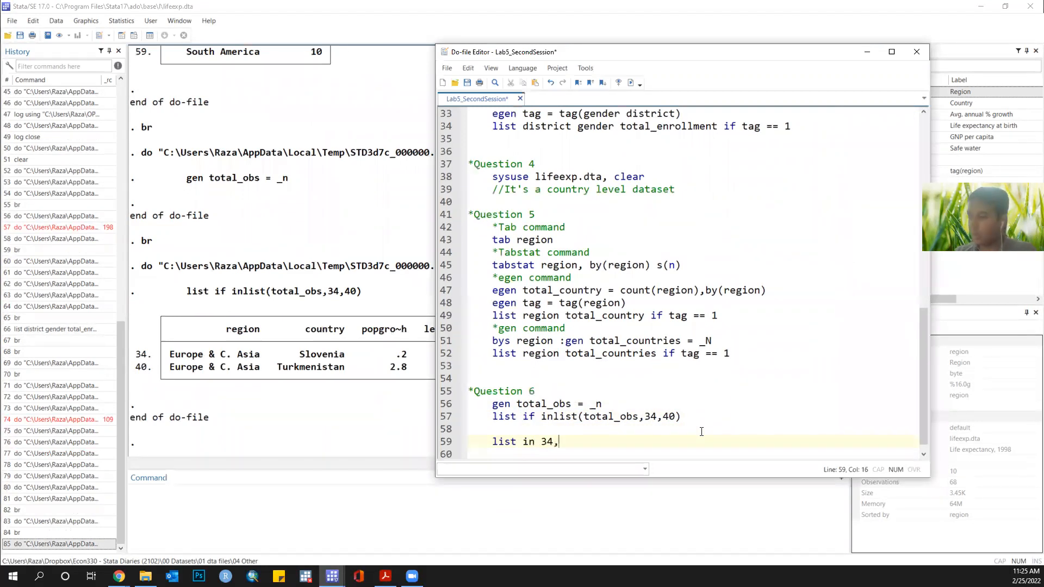
key(BackSpace)
text(40)
key(shift+Home)
key(ctrl+d)
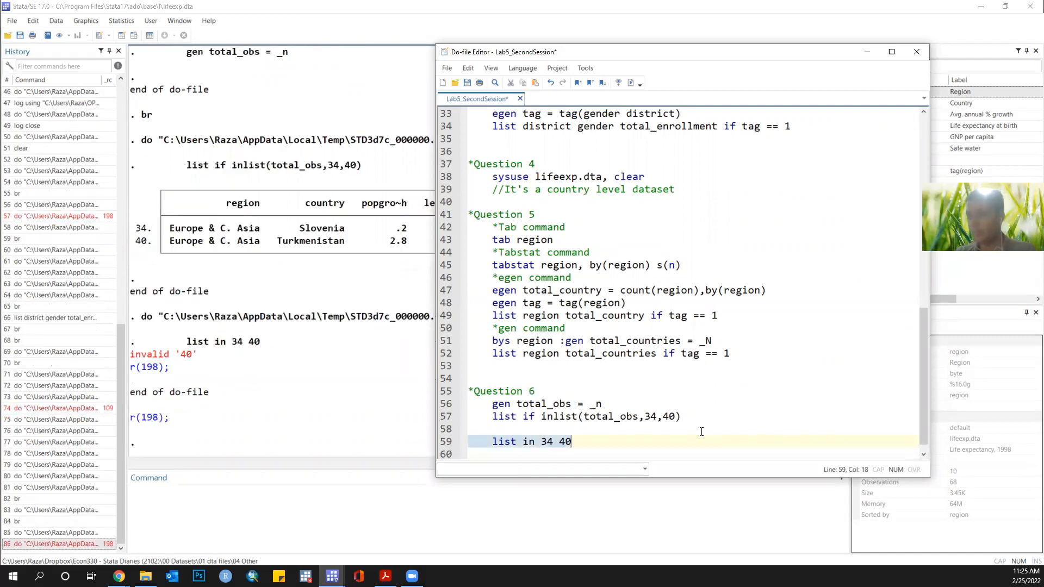
Step: Change the trial line to "list in 34,40" and try running it
key(Right)
key(BackSpace)
text(,)
key(Home)
key(shift+End)
key(ctrl+d)
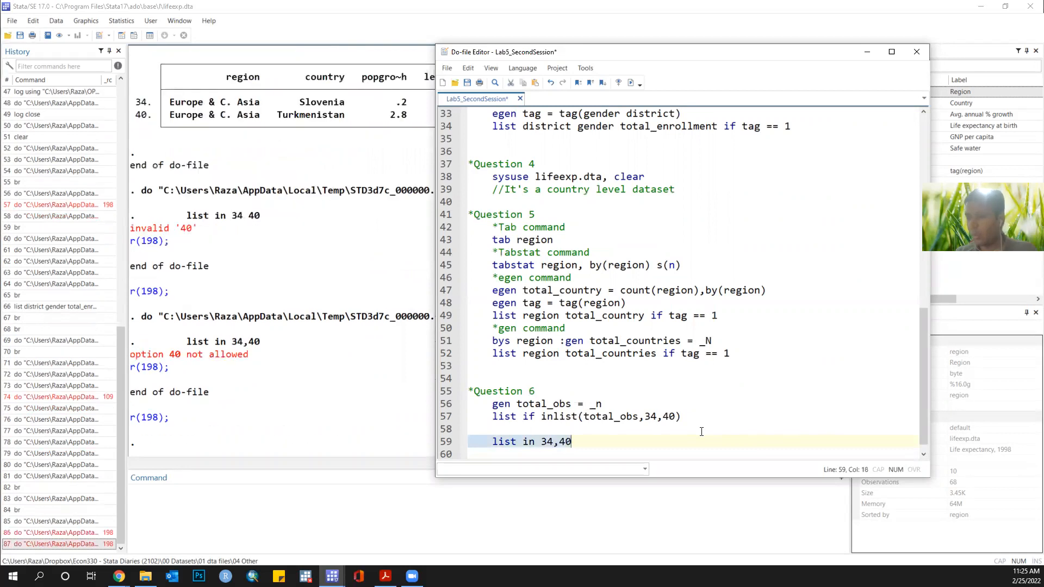
Step: Delete the trial "list in 34,40" line from the do-file
click(701, 431)
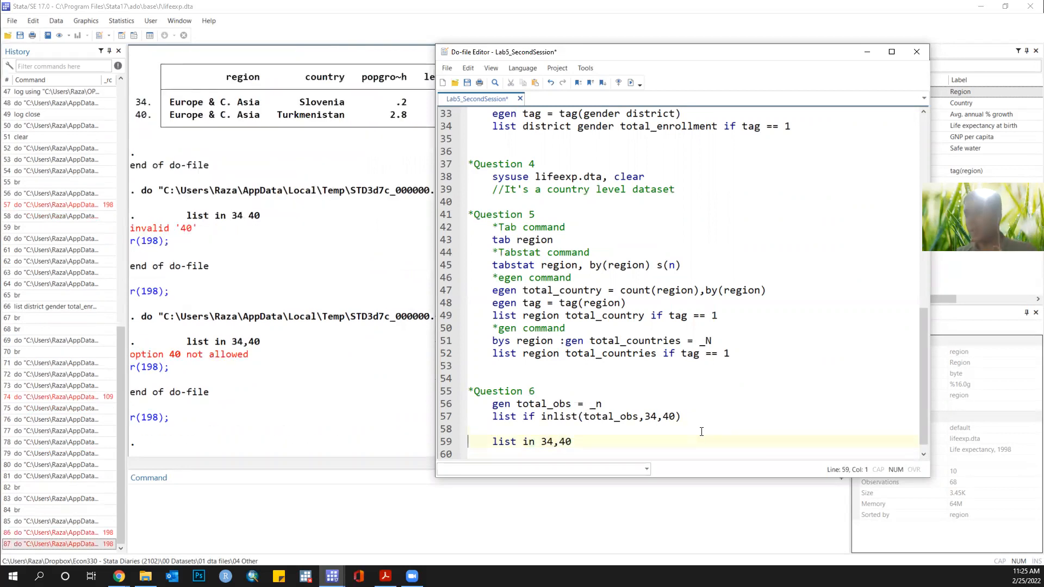
key(shift+Down)
key(Delete)
Step: Go back over the inlist condition of Question 6 and its arguments, ending on the empty line below
key(Up)
key(Up)
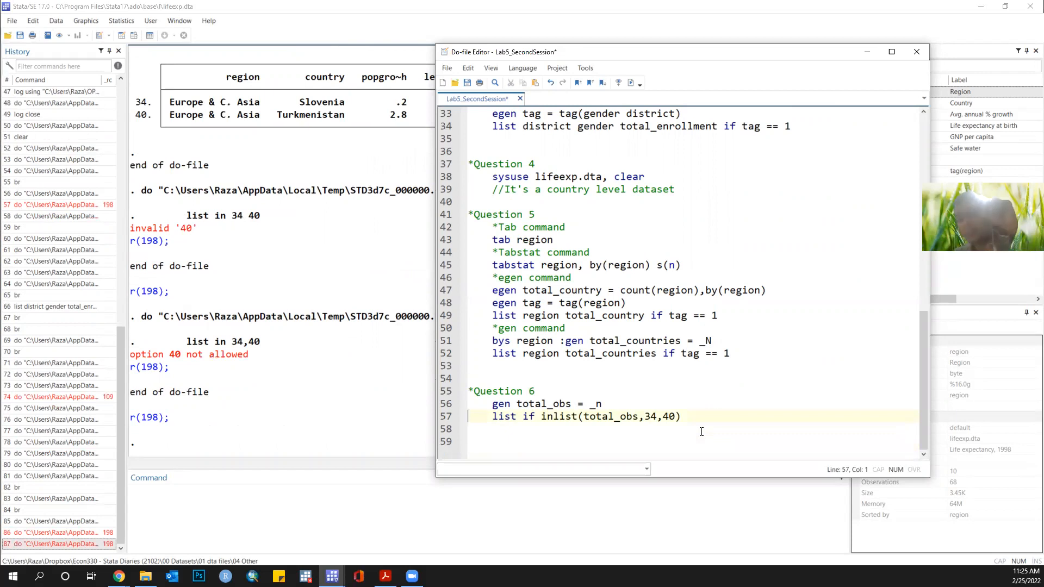
key(Right)
key(Right)
key(Right)
key(Right)
key(Right)
key(Right)
key(Right)
key(Right)
key(Right)
key(Right)
key(Right)
key(Right)
key(Right)
key(Right)
key(Right)
key(Right)
key(Right)
key(Right)
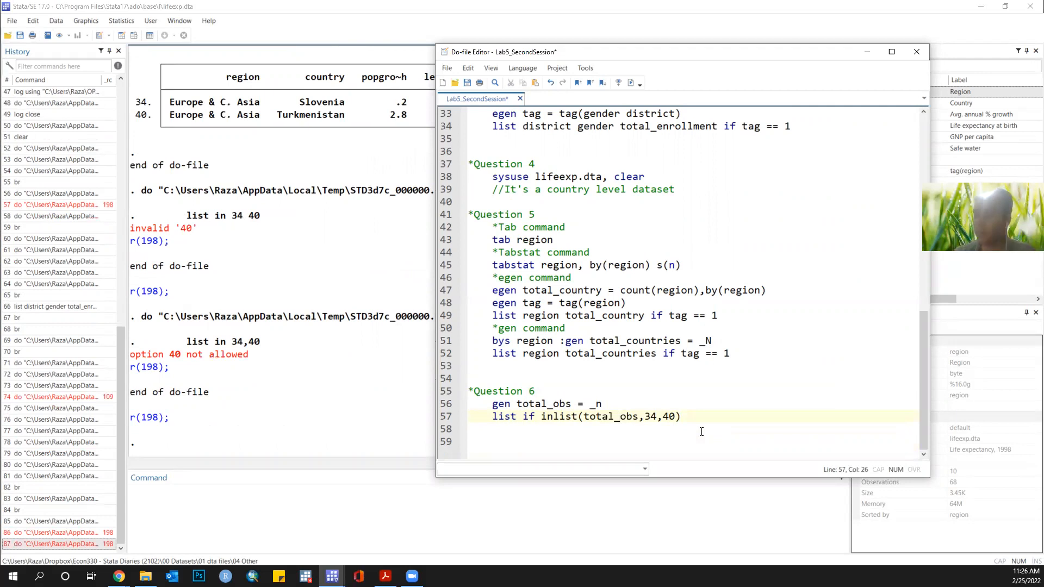
key(Down)
key(Down)
key(Down)
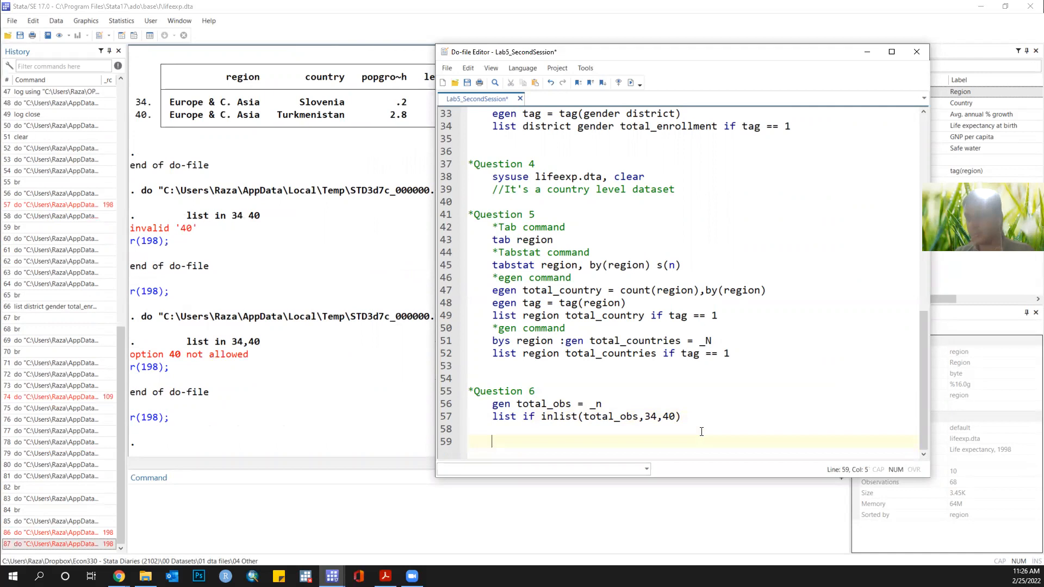
Step: Add the comment heading "*Question 7" on the empty line below Question 6 in the do-file
text(*Question 7)
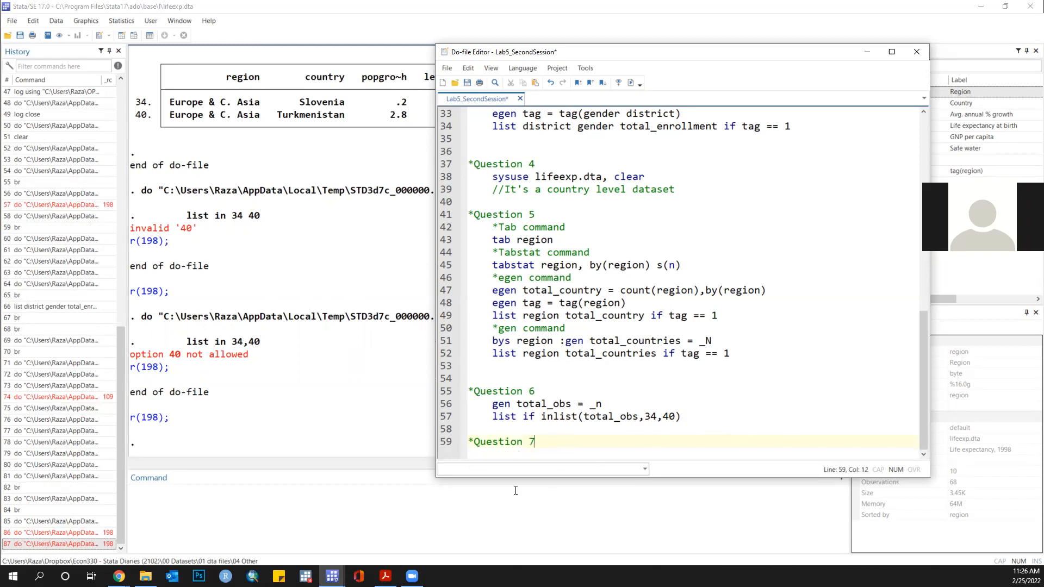
Step: Browse the life expectancy dataset from its first observation with the br command, ending back at the results
click(515, 490)
text(br)
key(Return)
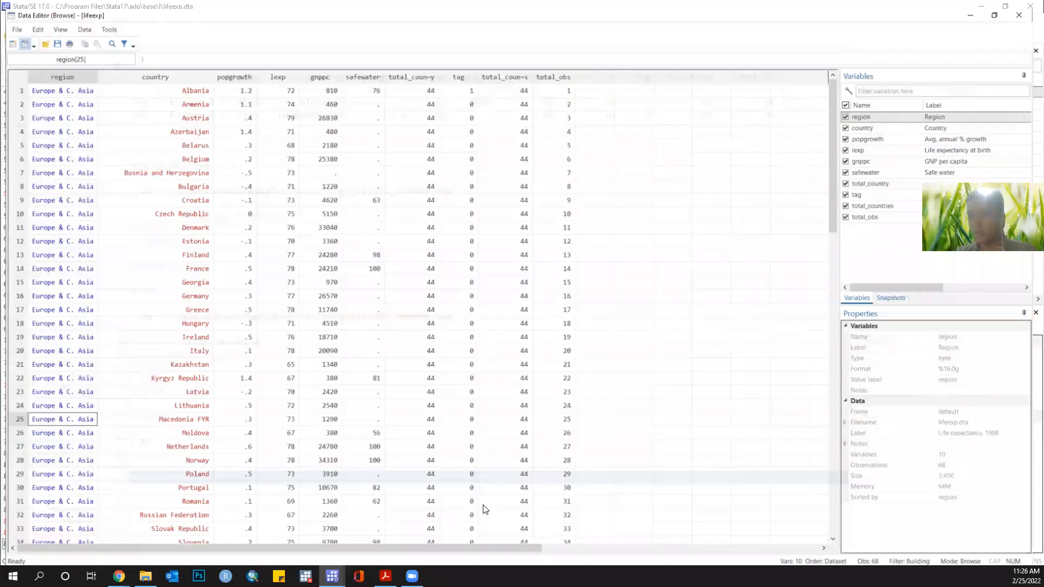
key(Up)
key(Up)
key(Up)
key(Up)
key(Up)
key(Up)
key(Up)
key(Up)
key(Up)
key(Up)
key(Up)
key(Up)
key(Up)
key(Up)
key(Up)
key(Up)
key(Up)
key(Up)
key(Up)
key(Up)
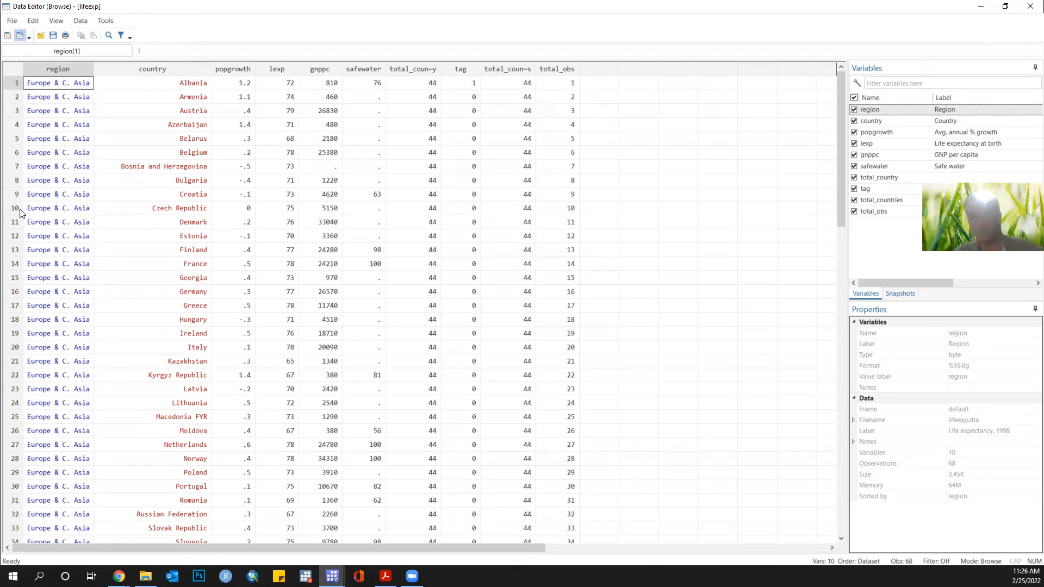
click(981, 6)
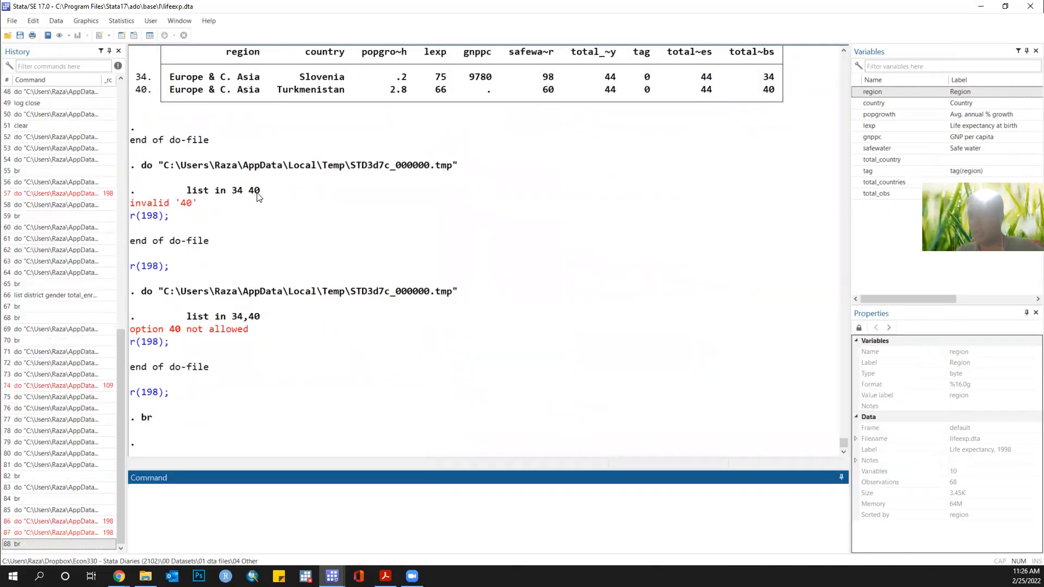
Step: List the first five observations by running "list in 1/5" as a single command
text(list in 2)
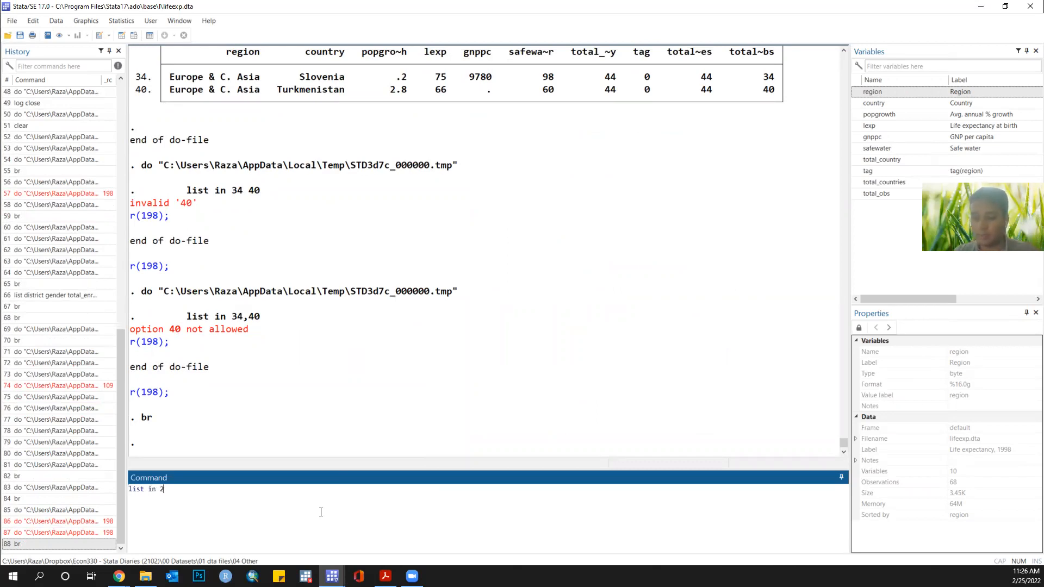
text(1/5)
key(Return)
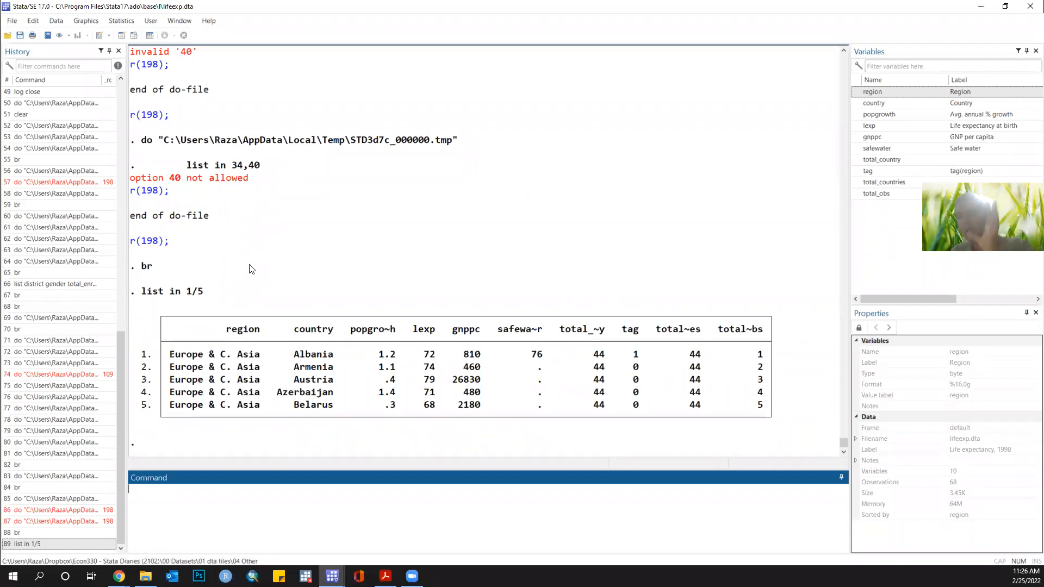
Step: Run "list if inlist(total_obs, 1,5)" as a command to compare it with the range listing
scroll(252, 268, up, 5)
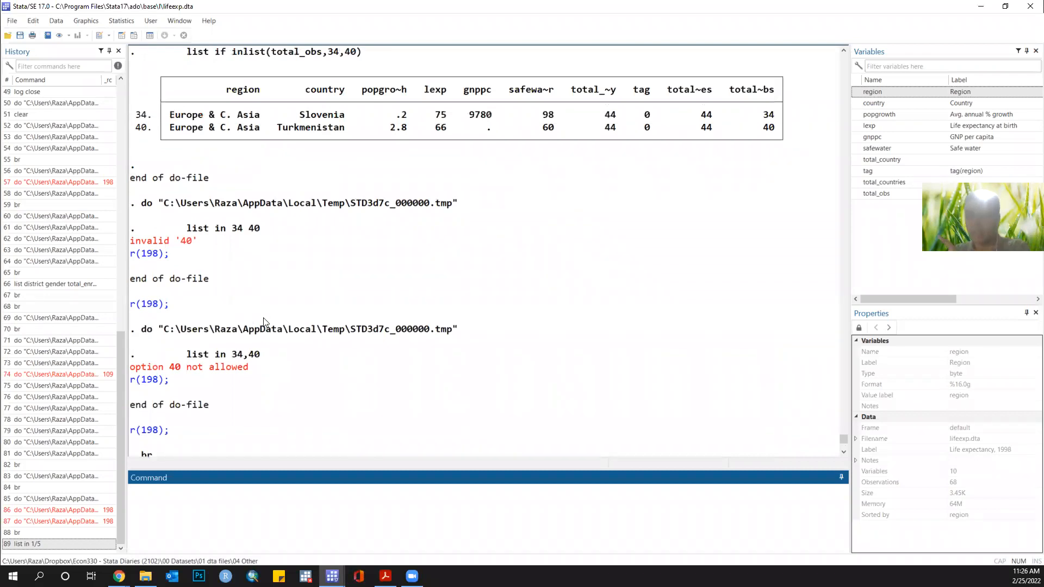
scroll(263, 317, down, 5)
text(list i)
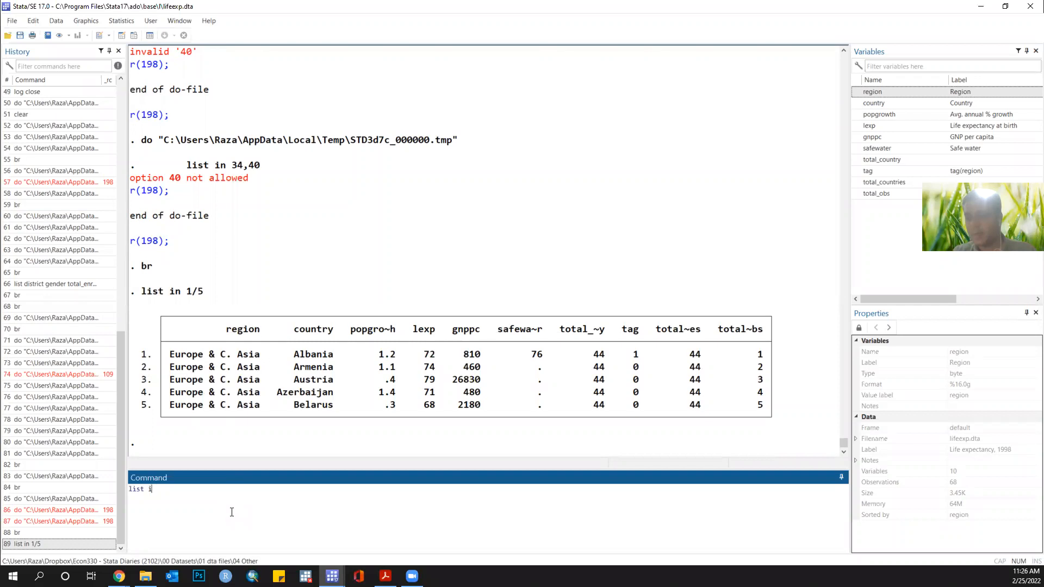
text(f inlist total_obs, 1,5)
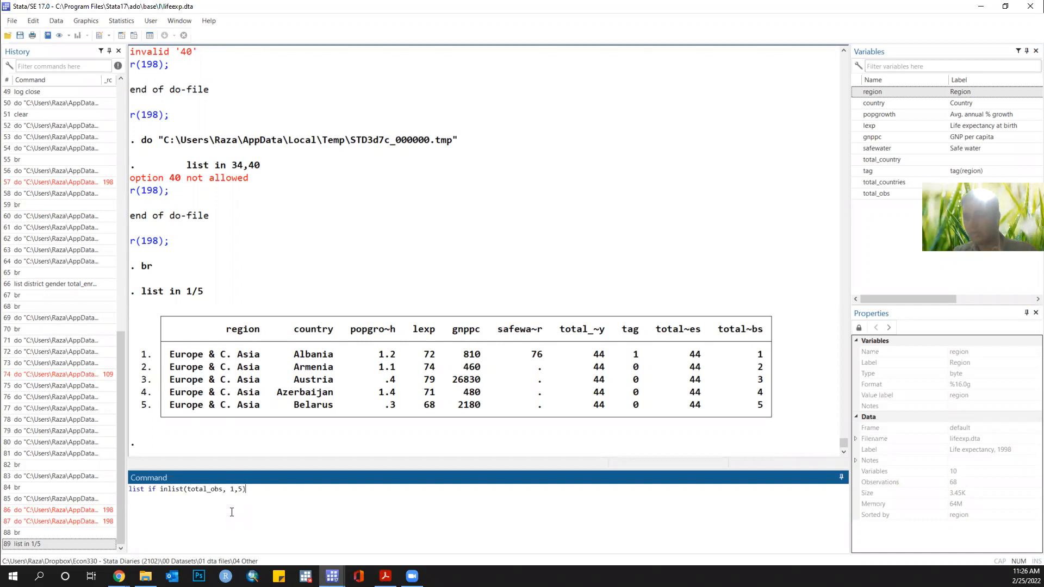
key(Return)
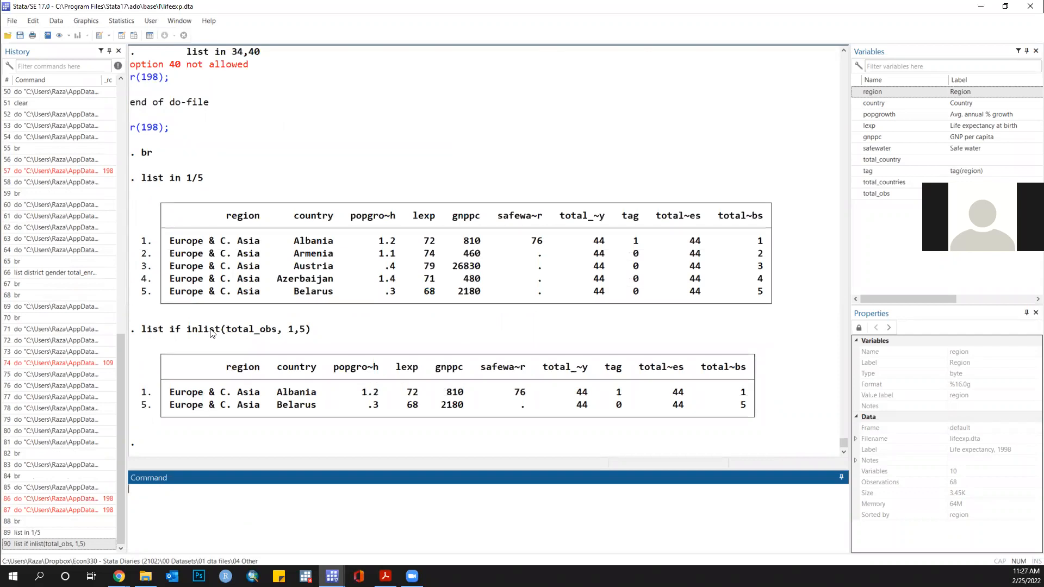
Step: Browse the dataset again with br to compare its rows with the two listings
text(br)
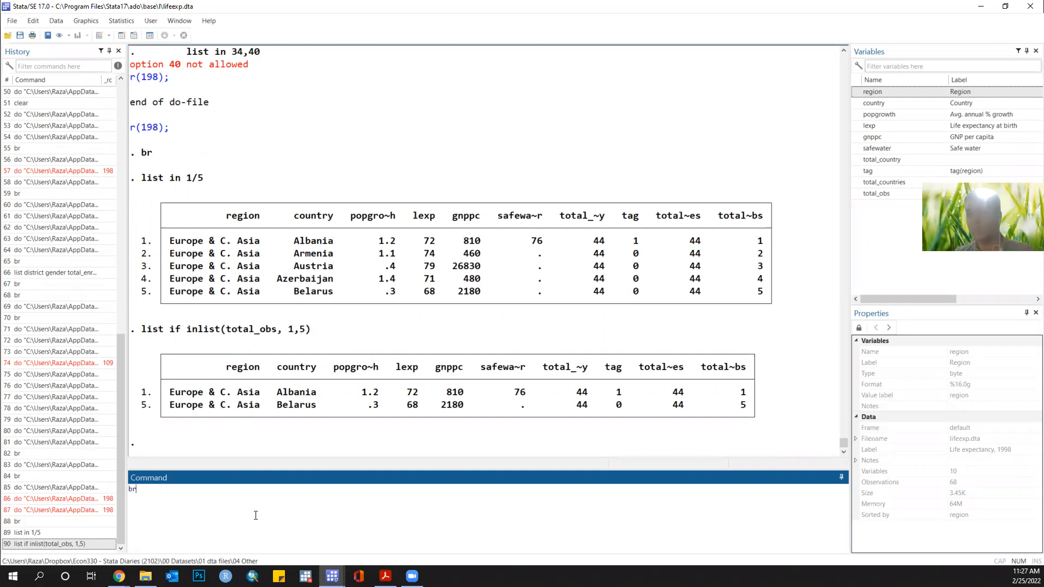
key(Return)
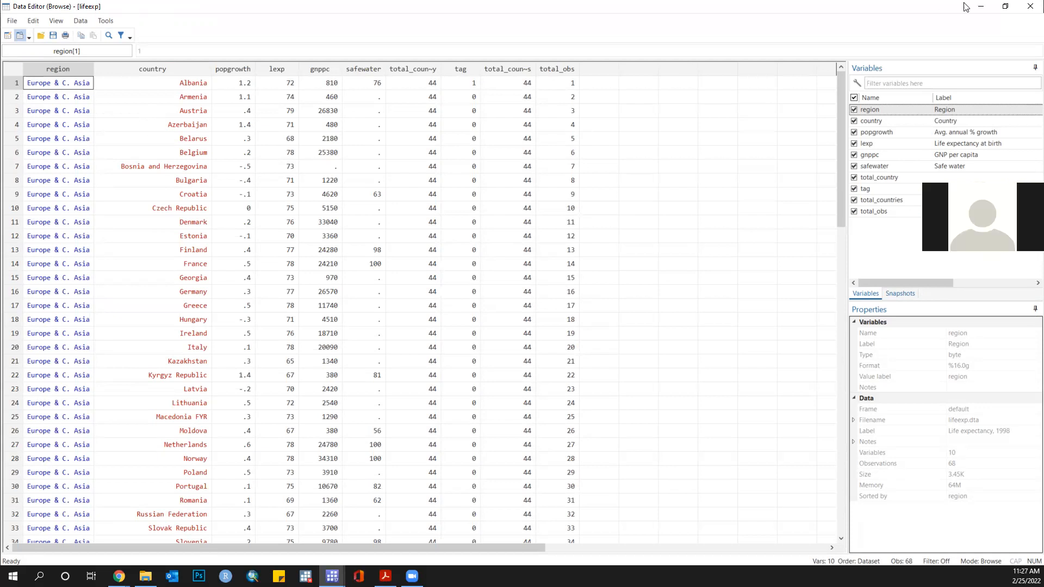
click(980, 7)
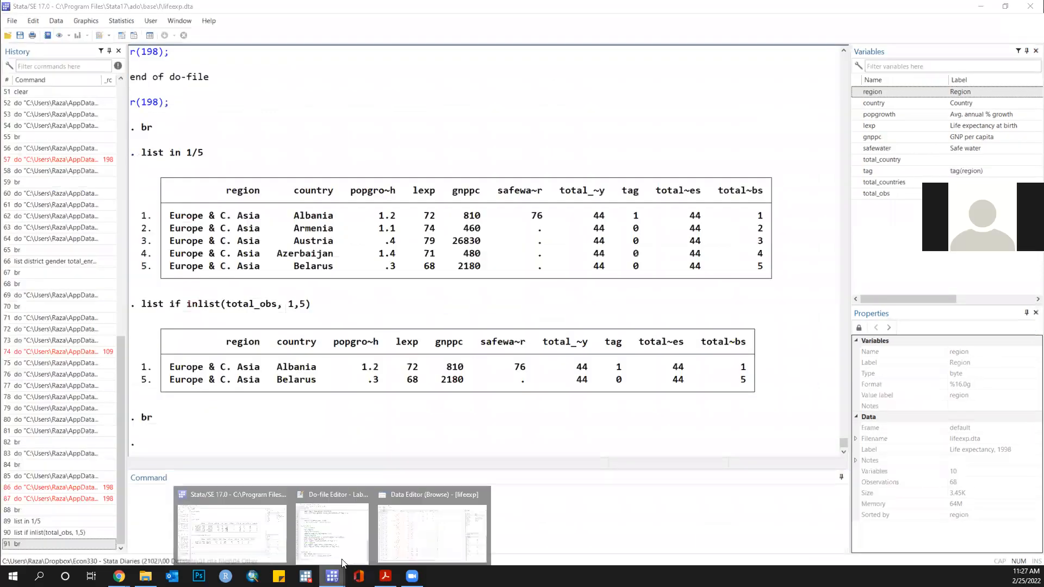
Step: Switch to Adobe Acrobat Reader to read Question 7 of the practice session, ending back at the do-file
click(342, 561)
click(385, 576)
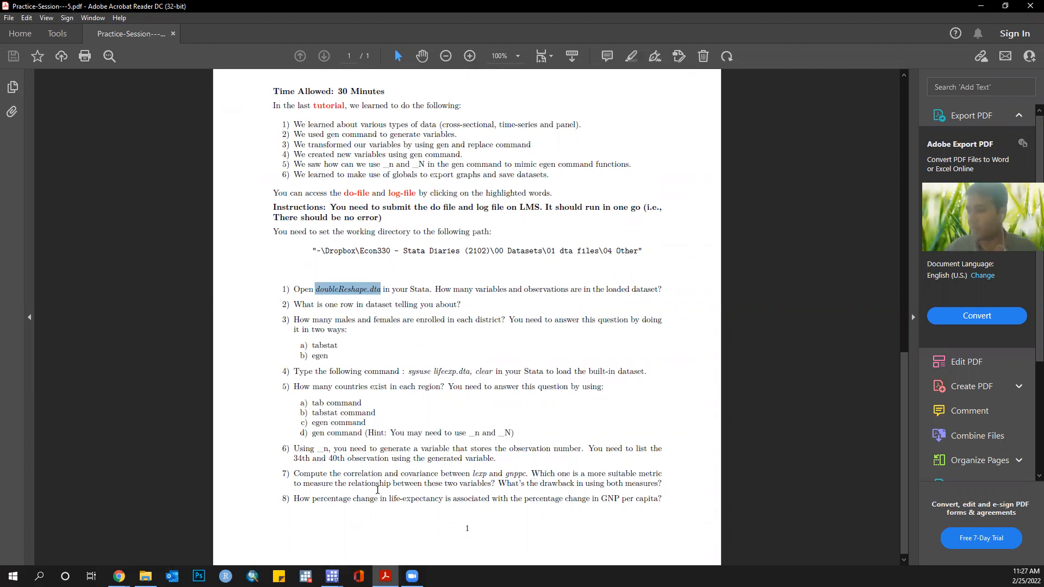
click(332, 576)
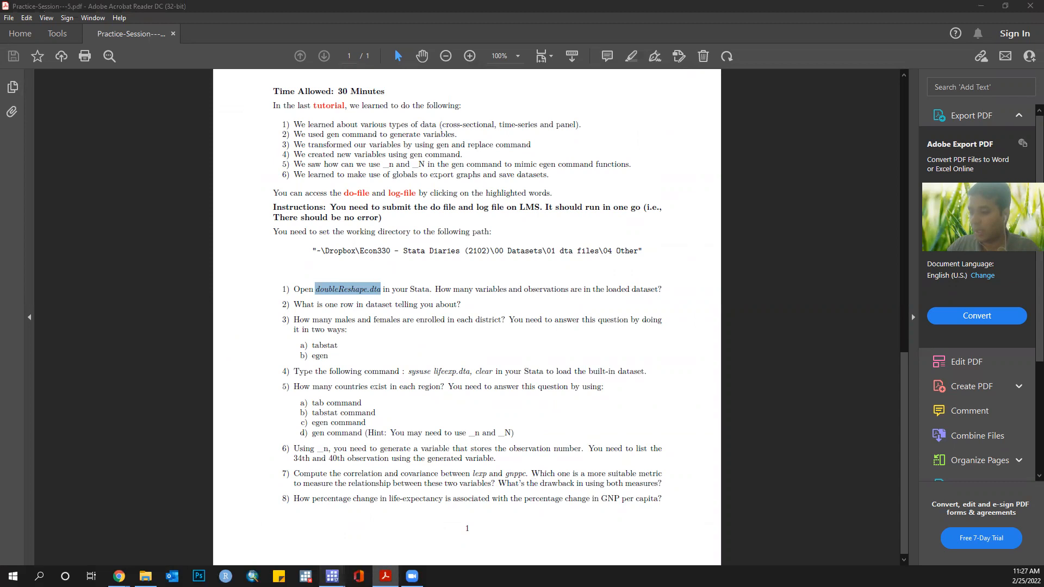
click(363, 526)
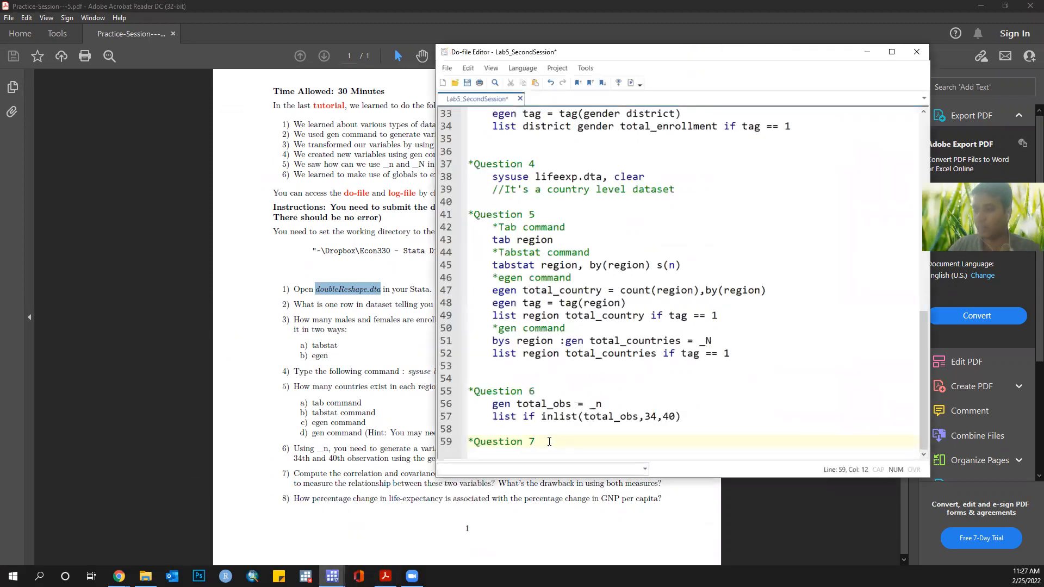
click(992, 6)
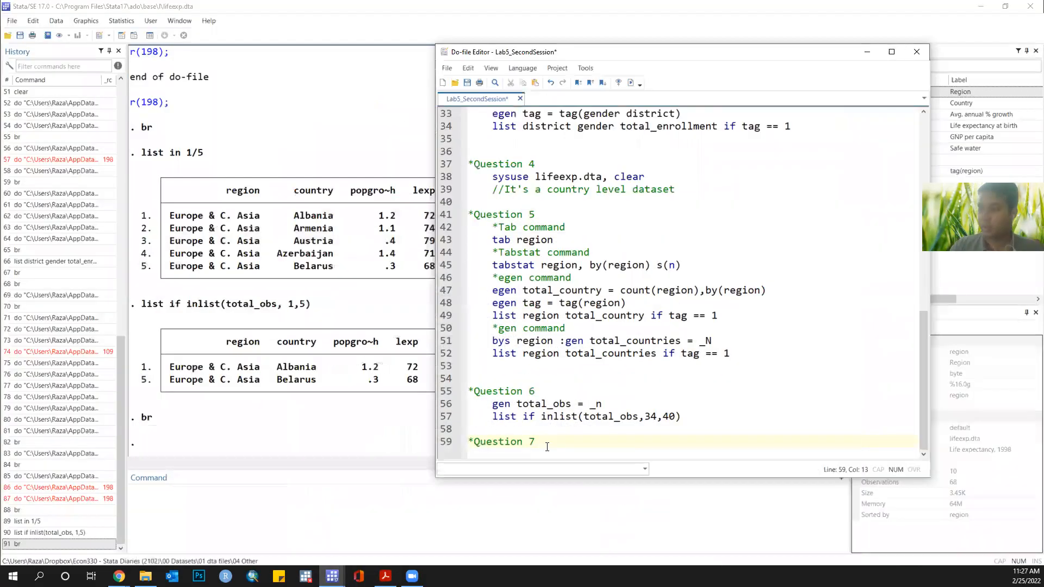
Step: Add the indented line "corr lexp gnppc, cov" under the Question 7 heading and run it
key(Return)
key(Tab)
text(co)
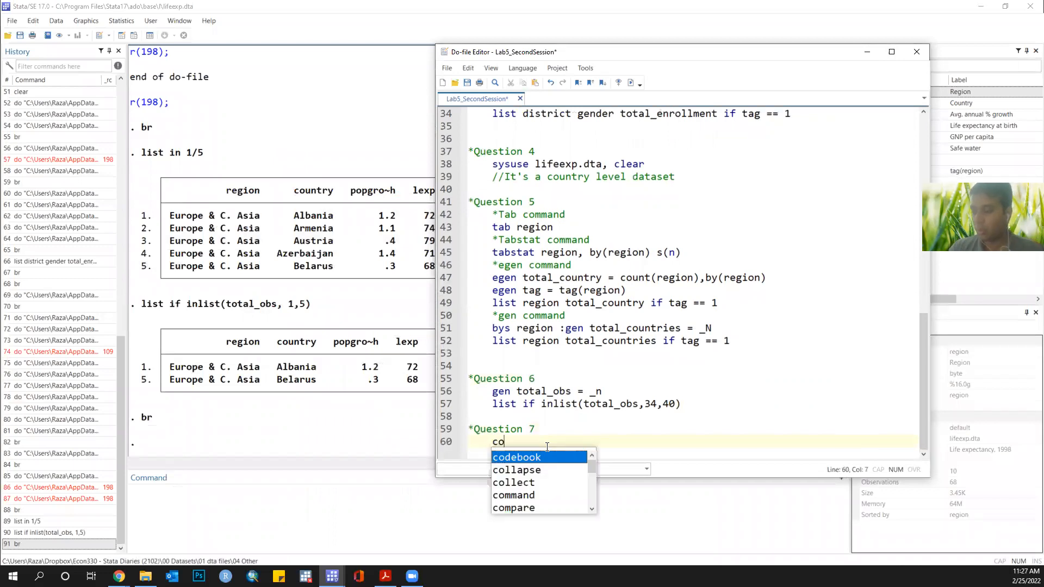
text(rr lexp)
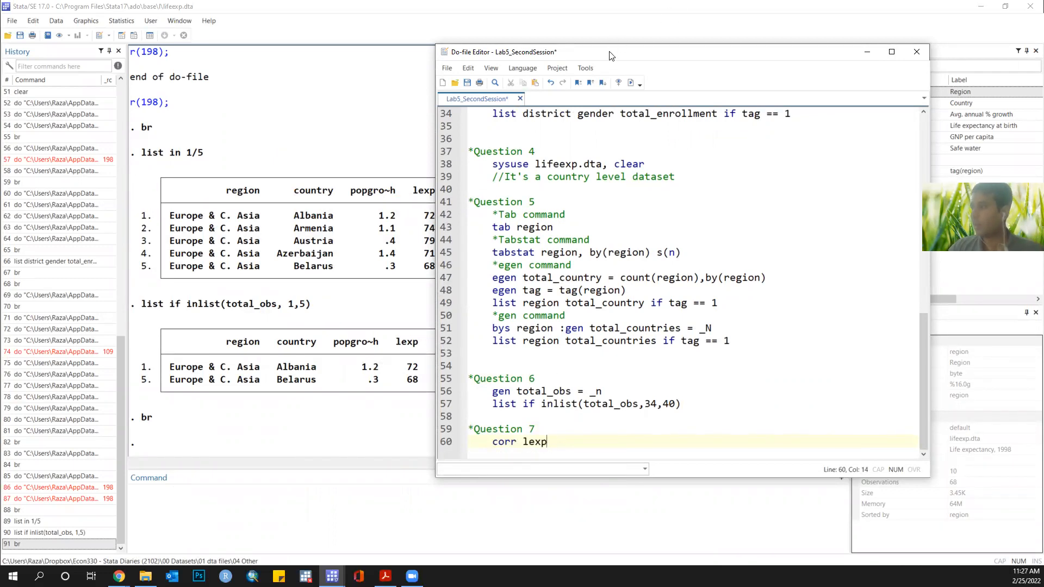
drag(610, 56, 474, 58)
text(gno)
key(BackSpace)
text(ppc)
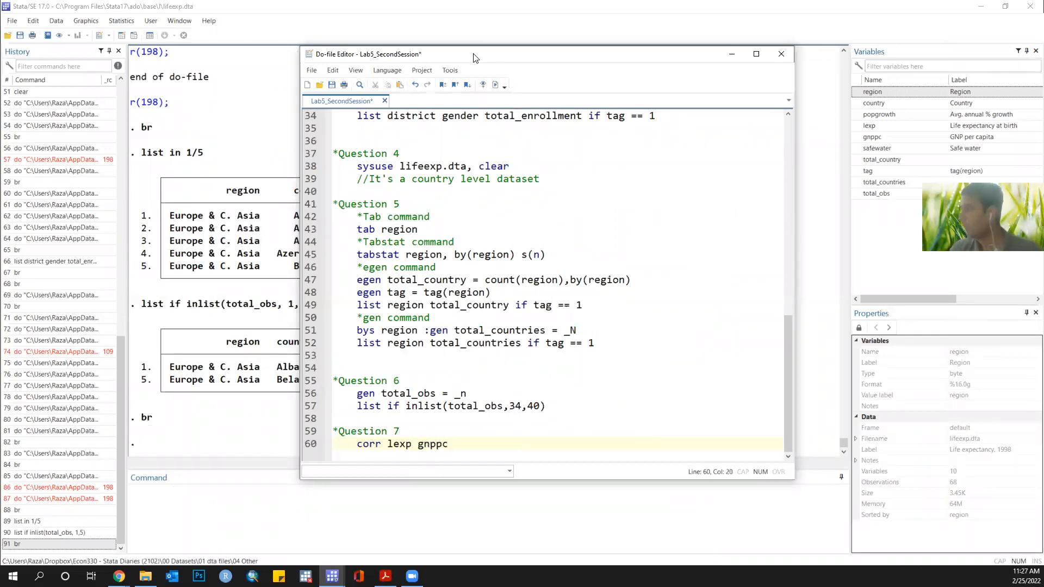
text(, )
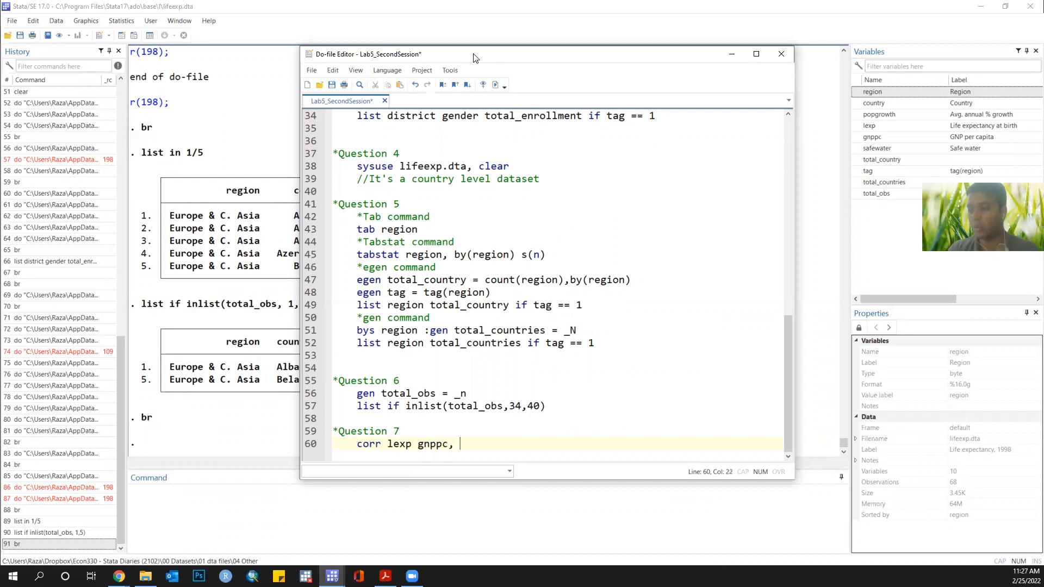
text(cov)
key(ctrl+l)
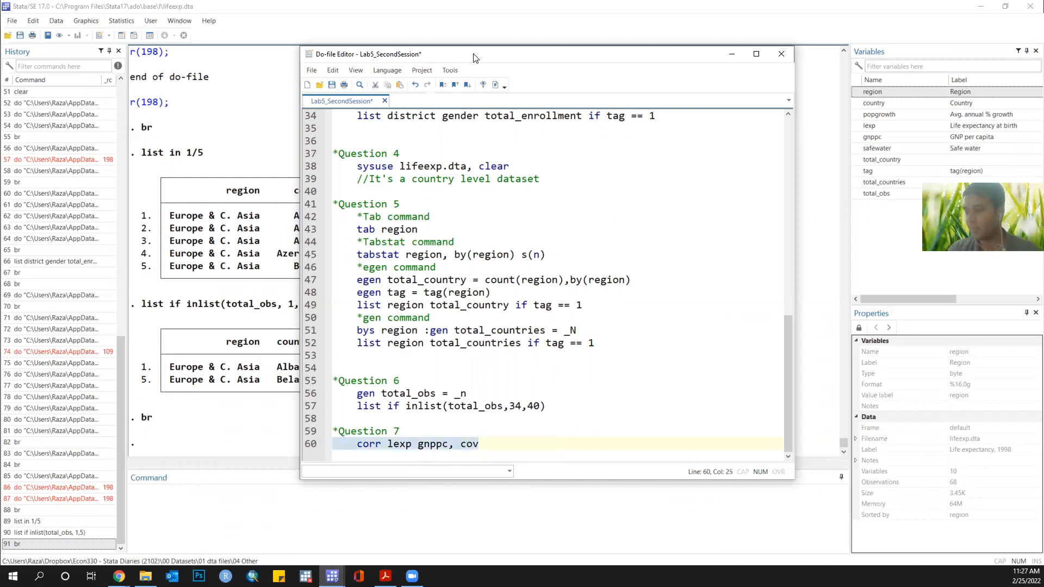
key(ctrl+d)
Step: Append the comment "//Covariance" to the Question 7 corr line, with a new line below it
key(Right)
key(Return)
key(Up)
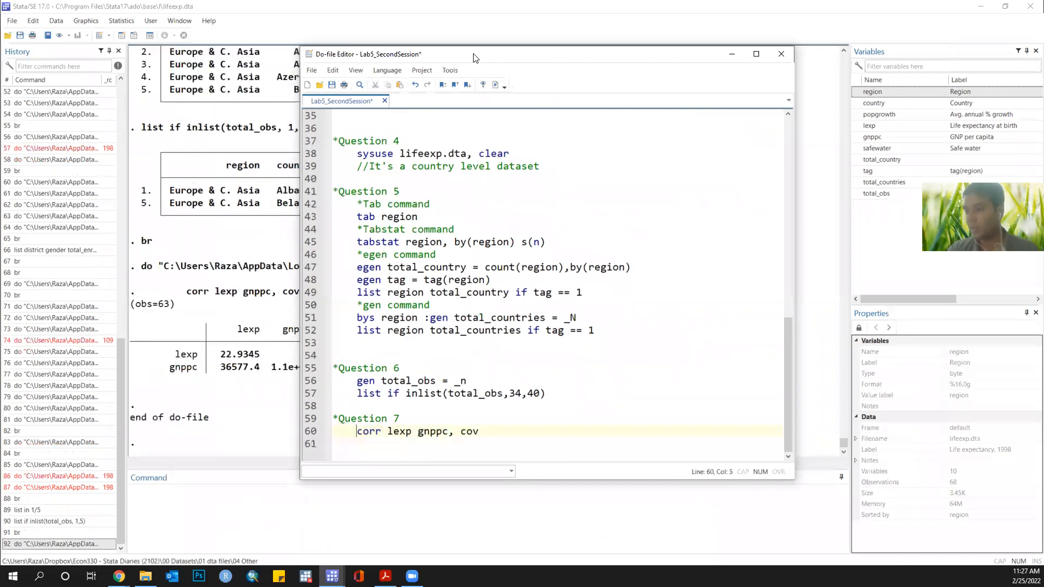
key(Left)
text(//)
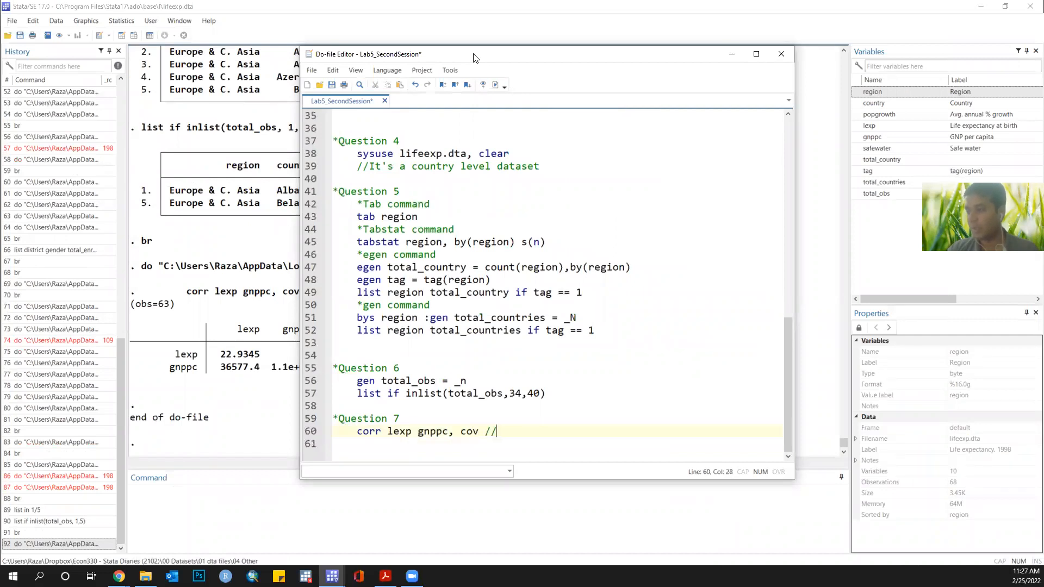
text(Covariance)
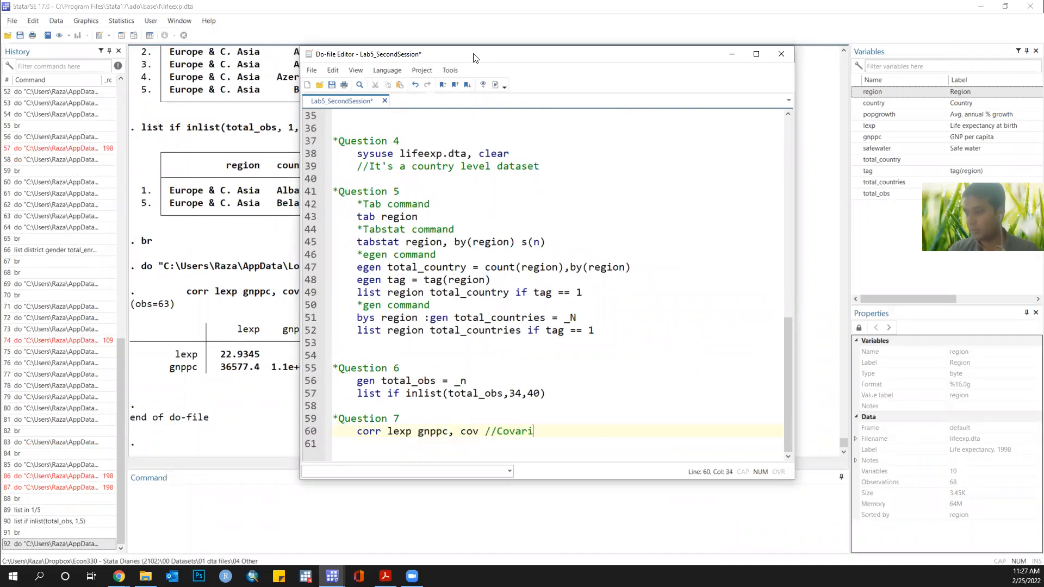
Step: Duplicate the commented covariance line below the original, leaving one blank line between them
key(Return)
key(Home)
key(shift+End)
key(ctrl+c)
key(Down)
key(ctrl+v)
key(ctrl+z)
key(Return)
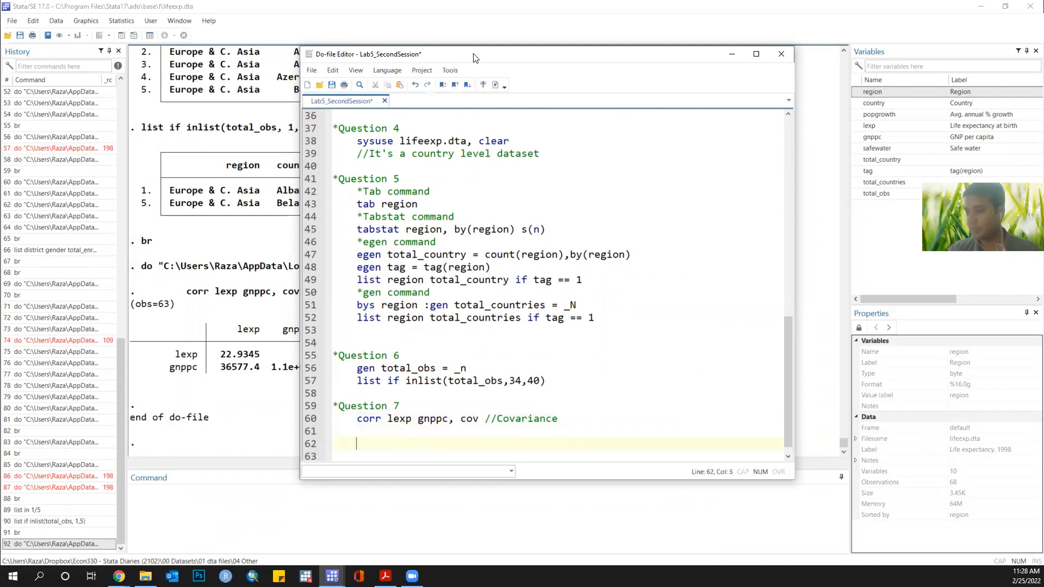
key(ctrl+v)
Step: Change the duplicated line to "corr lexp gnppc //Correlation" and run it
key(ctrl+shift+Left)
key(ctrl+shift+Left)
key(ctrl+shift+Left)
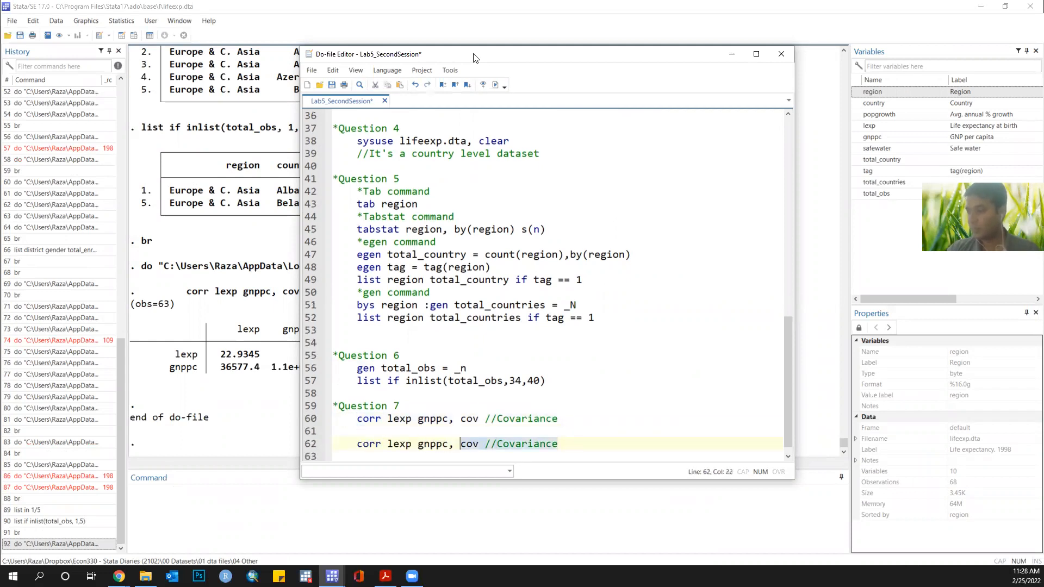
key(BackSpace)
text(//)
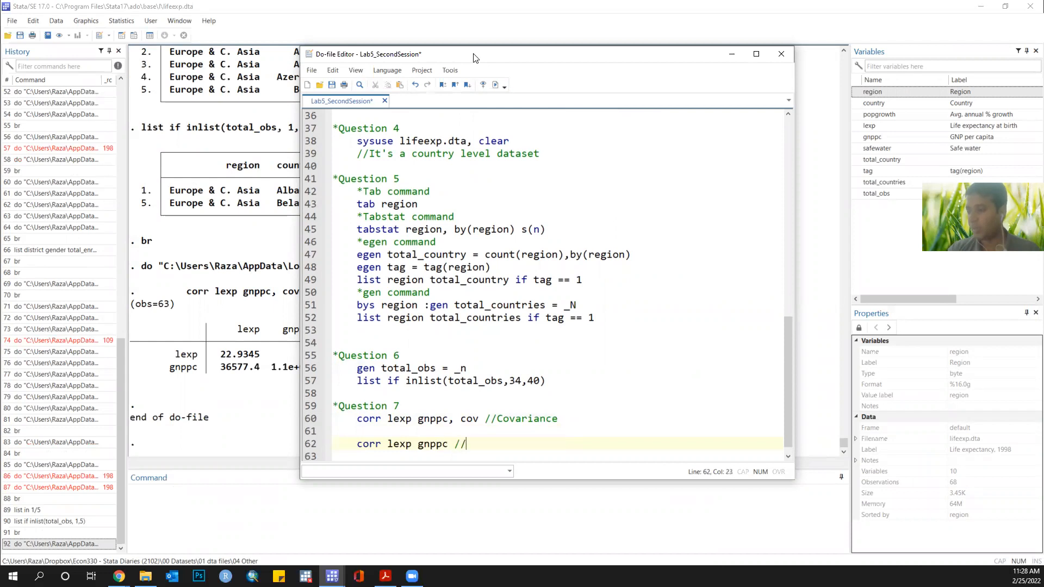
text(Correlation)
key(Tab)
key(shift+Home)
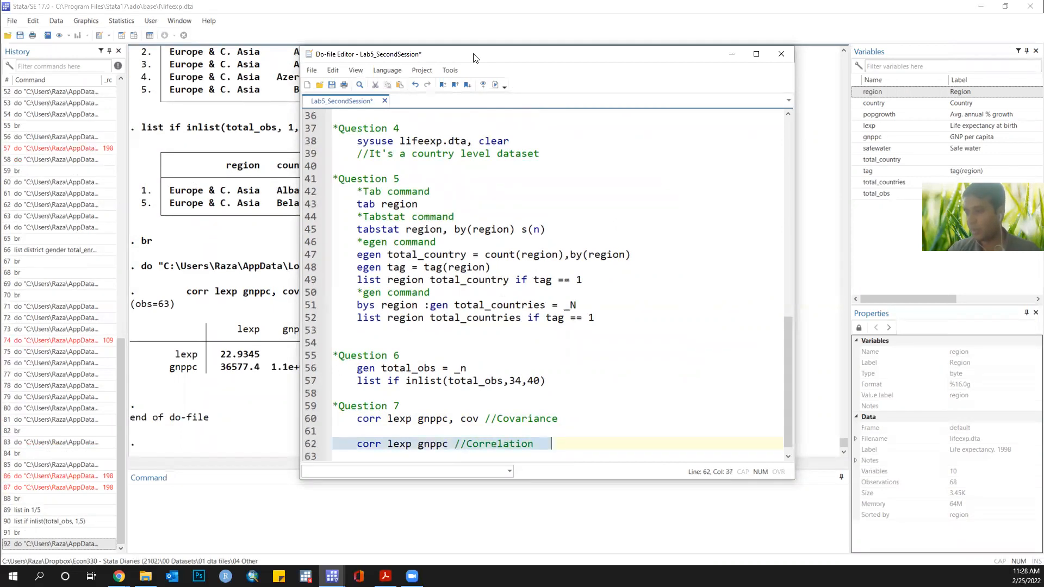
key(ctrl+d)
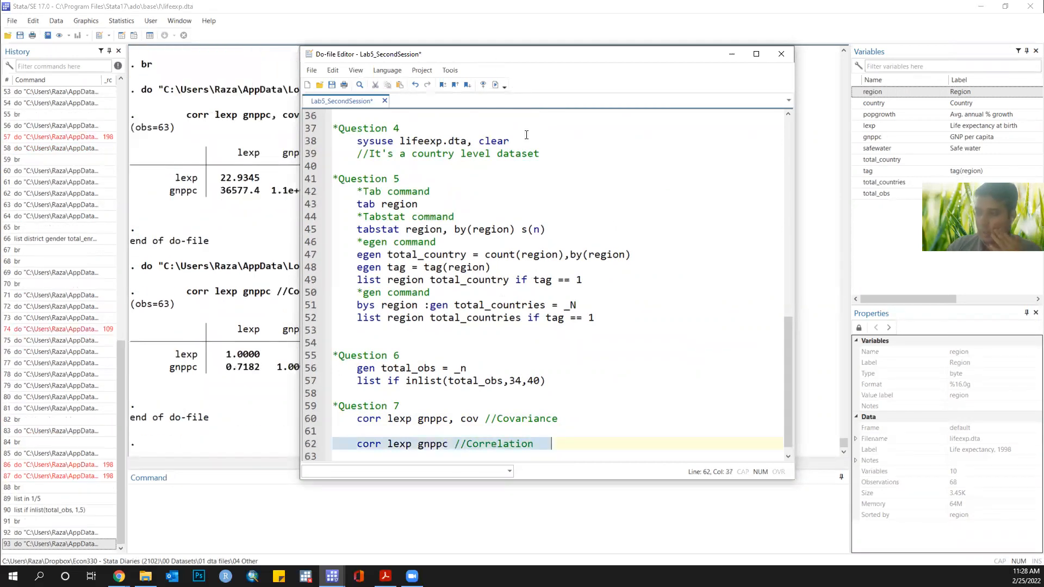
Step: Add the indented comment "//Correlation is better as it's standardized" below the Question 7 correlation line, leaving one blank line between
click(556, 440)
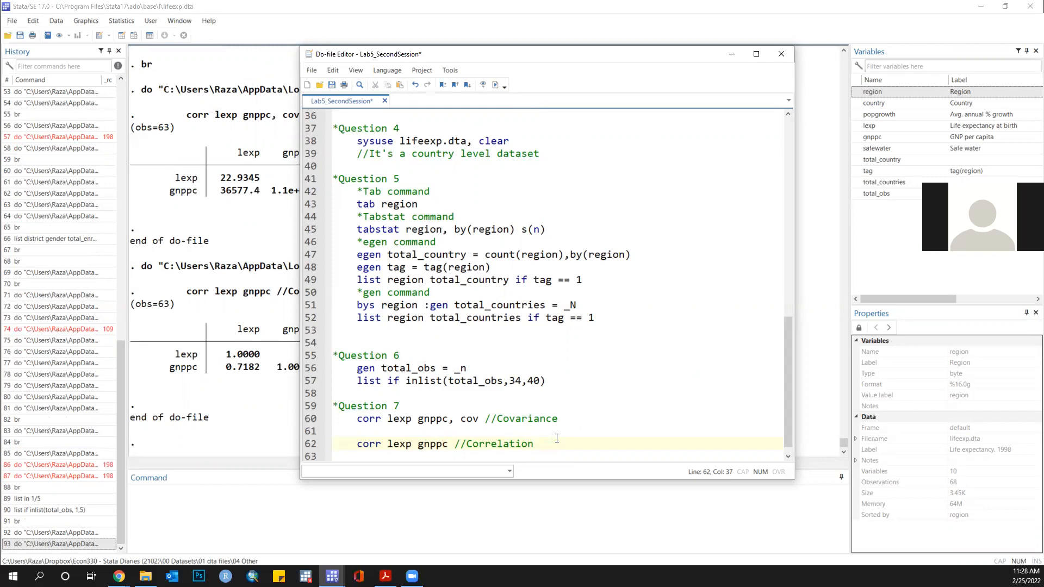
key(Return)
key(Return)
text(??)
key(BackSpace)
key(BackSpace)
text(//)
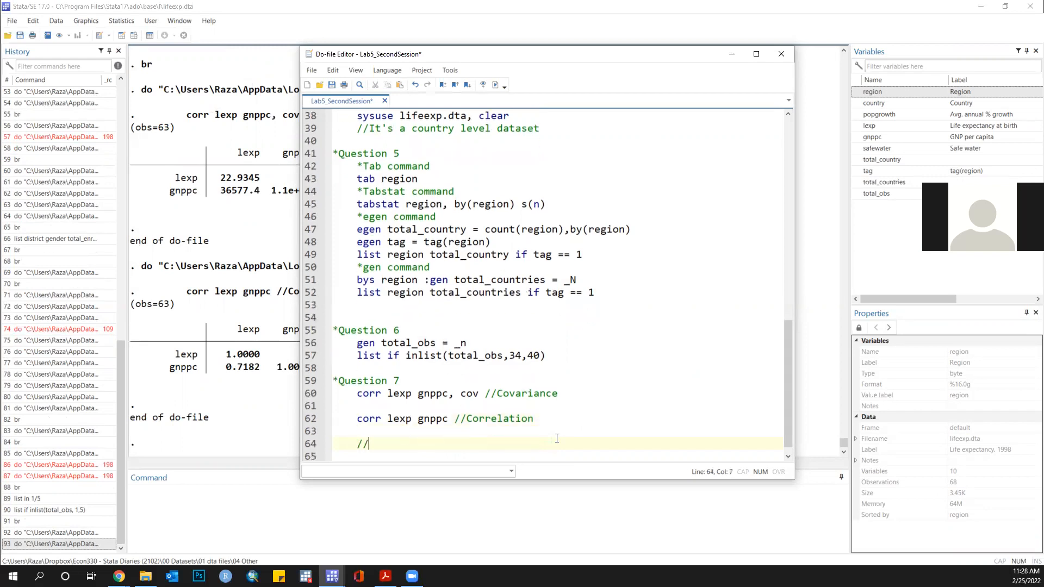
text(Correlation is bae)
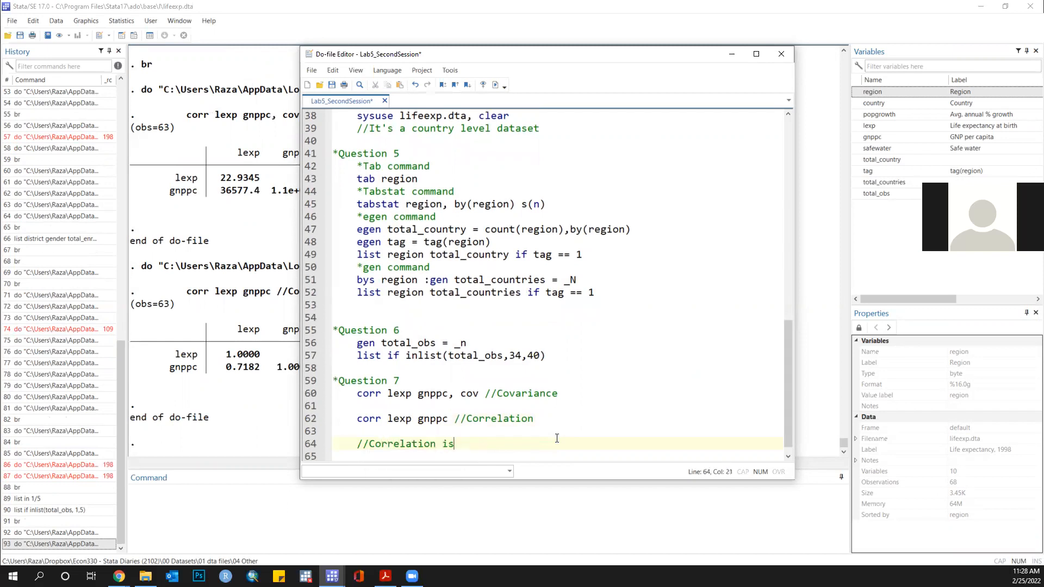
key(BackSpace)
key(BackSpace)
text(etter)
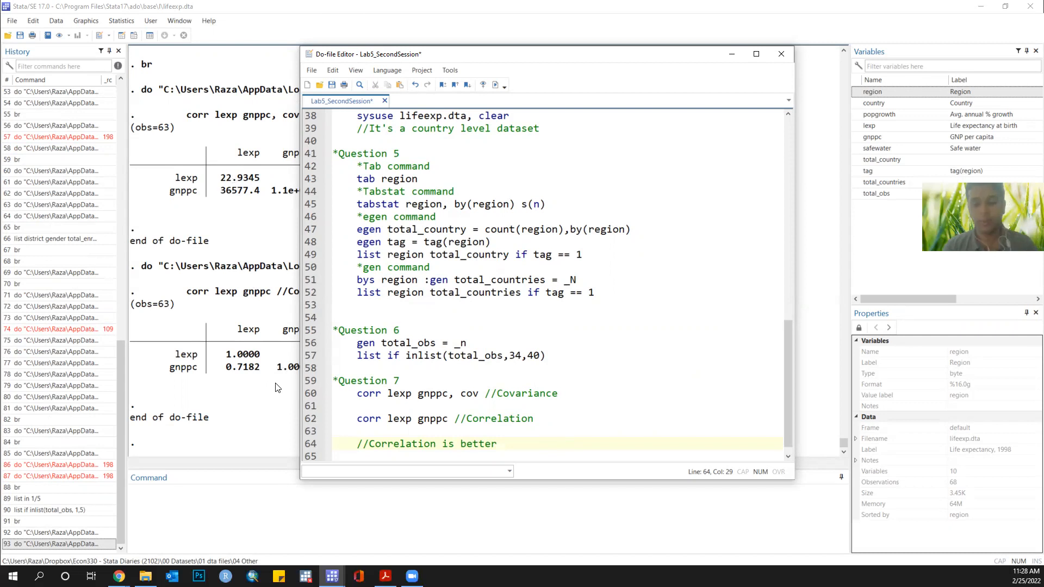
text(as it's )
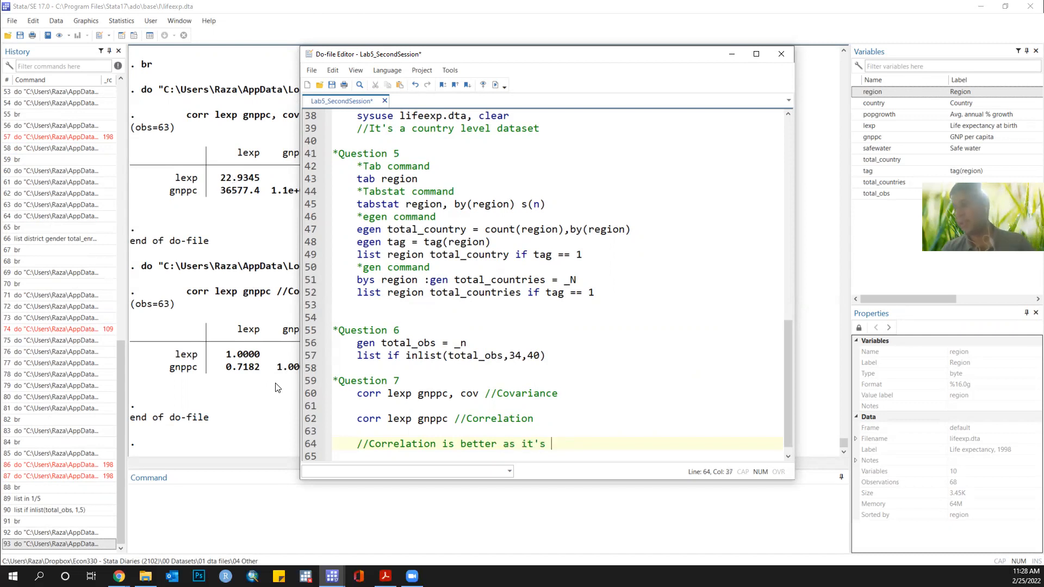
text(standardized)
Step: Add the comment "//What's the drawback in both?" on the next line of Question 7
key(Return)
text(//)
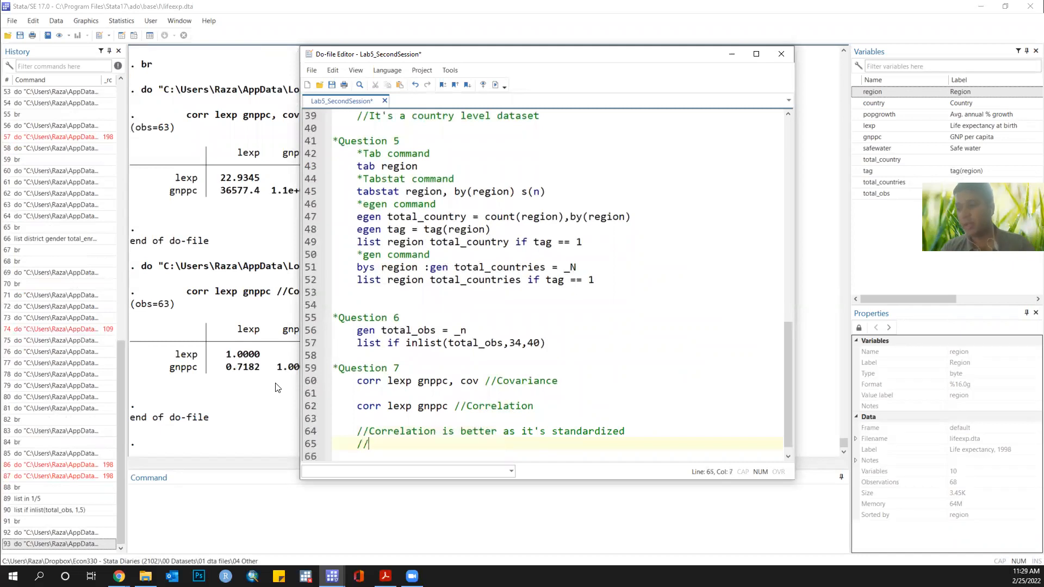
text(What's the)
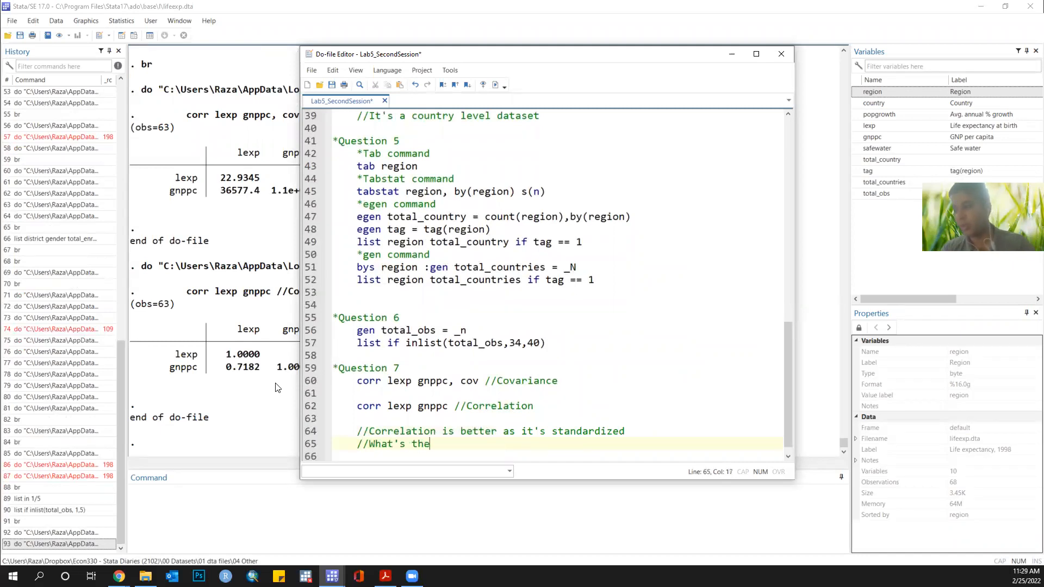
text( drawback in bot)
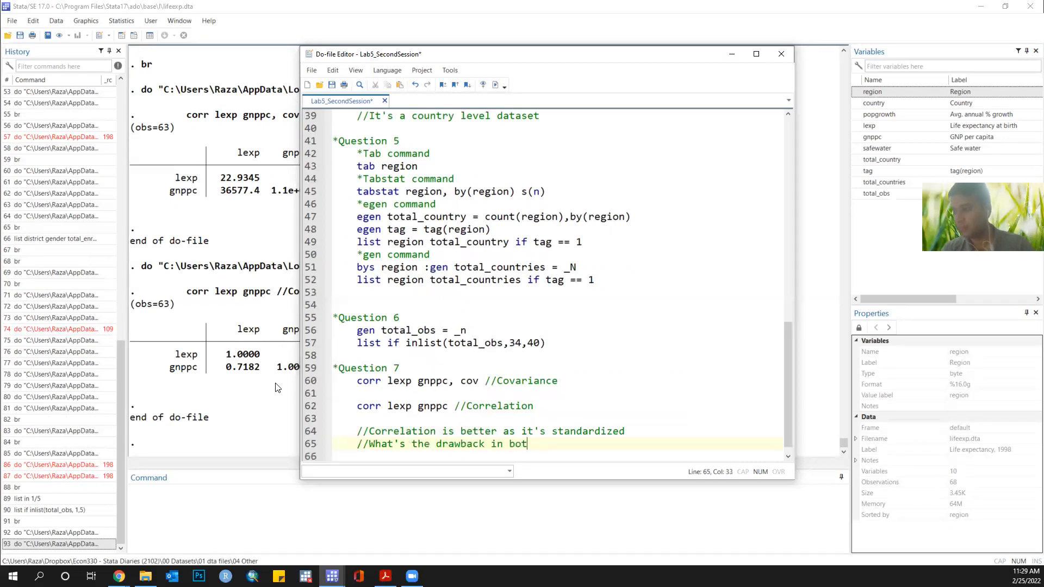
text(h?)
Step: Answer the drawback question with the further indented comment "//They can only capture the linear relationship" and save the do-file
key(Return)
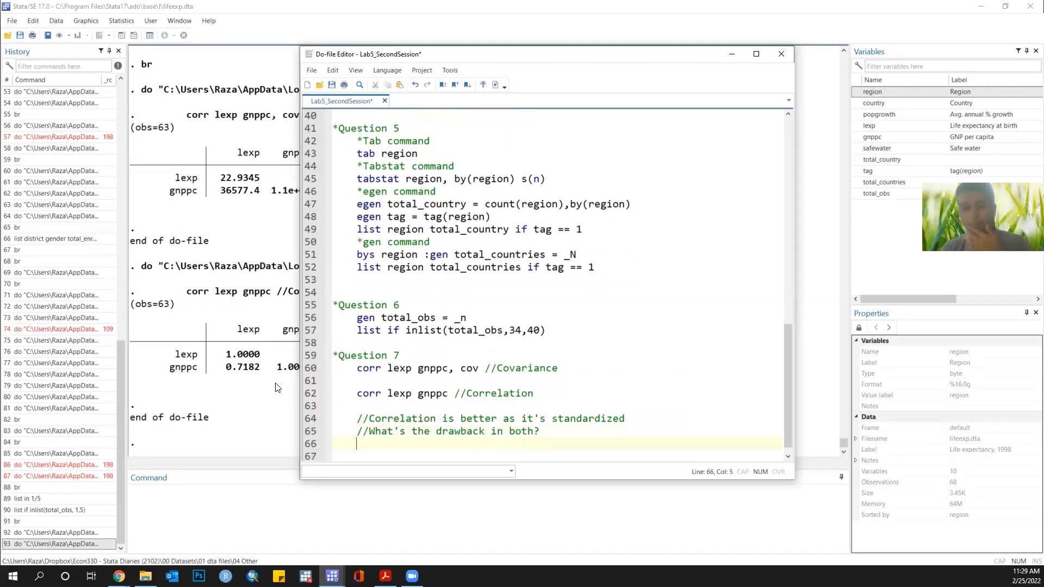
text(//)
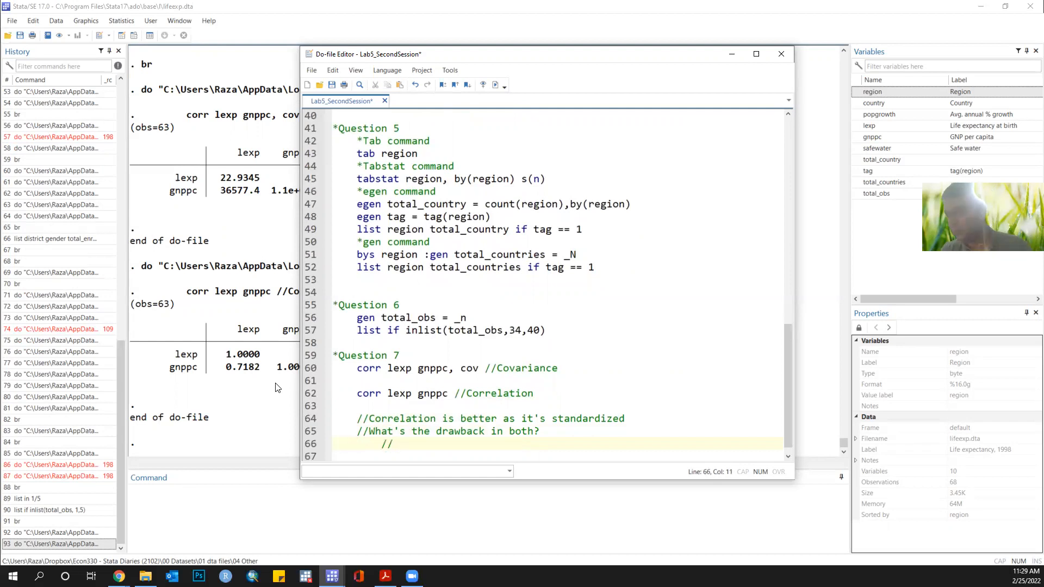
text(They can )
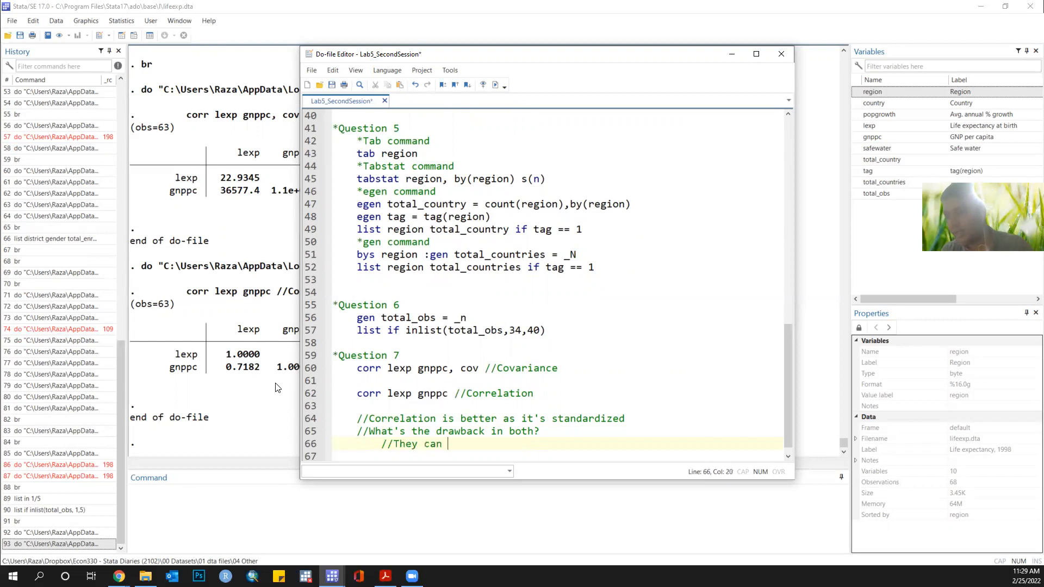
text(only capture the)
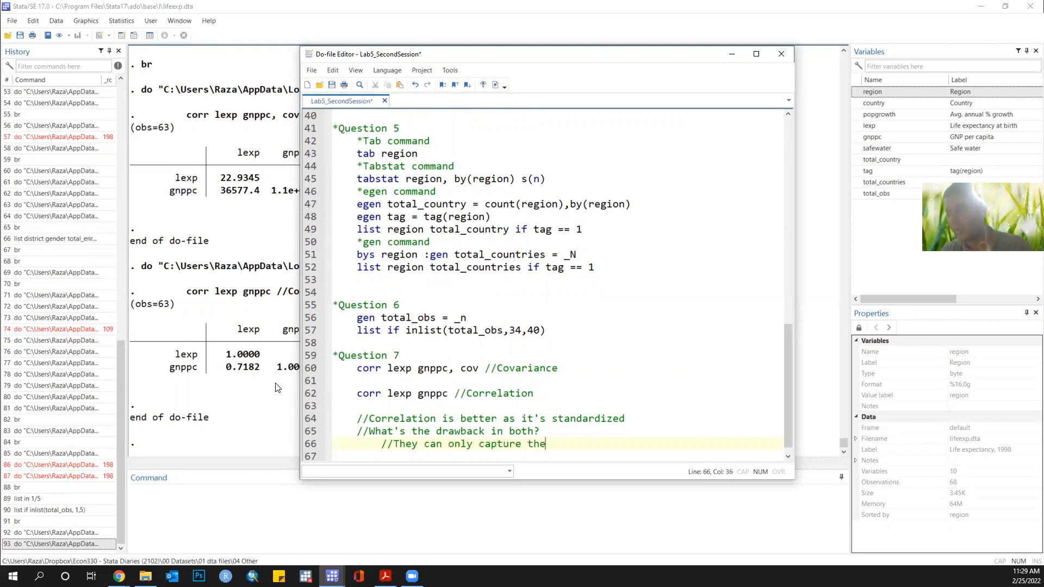
text( linear relationship)
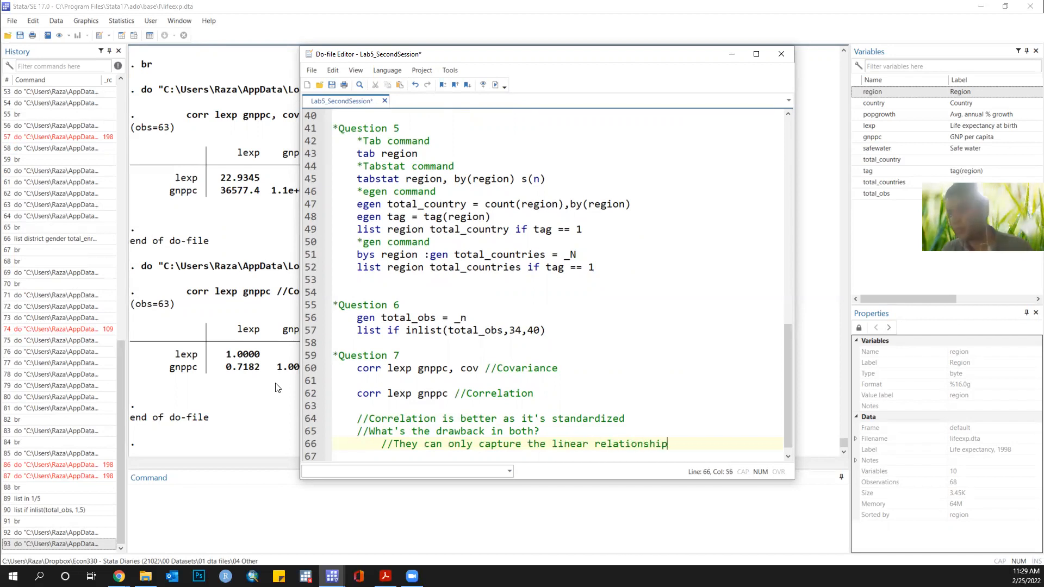
key(Return)
key(Return)
key(ctrl+s)
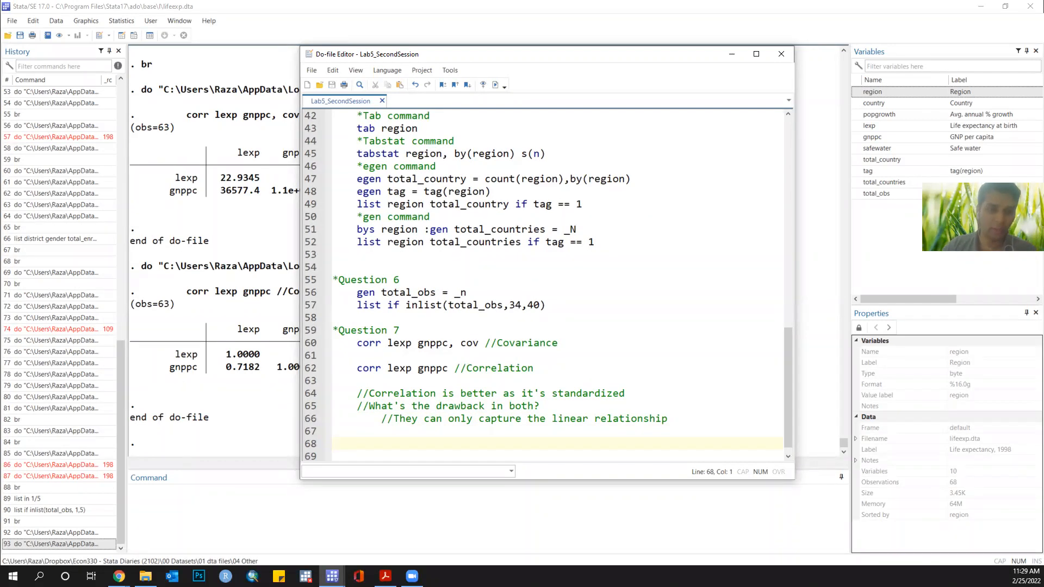
Step: Leave a blank line and add the indented comment "//Always draw the scatterplot to determine the relationship" in Question 7
click(367, 446)
text(//Always dr)
text(aw the sca)
text(tterplot befo)
text(re)
key(BackSpace)
key(BackSpace)
key(BackSpace)
key(BackSpace)
key(BackSpace)
key(BackSpace)
key(BackSpace)
text(to determine the relatiosn)
key(BackSpace)
text(sn)
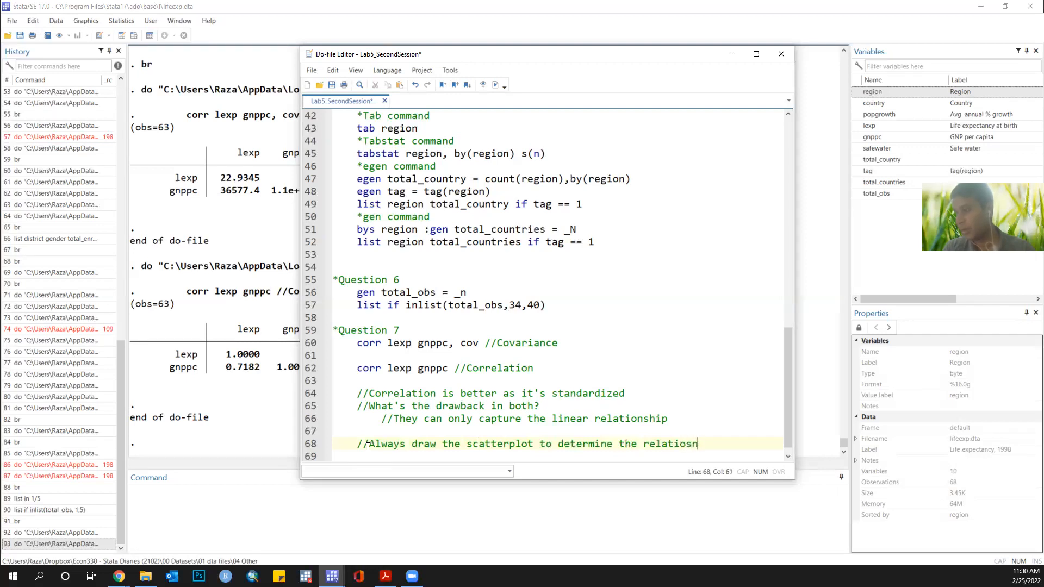
key(BackSpace)
key(BackSpace)
text(nship)
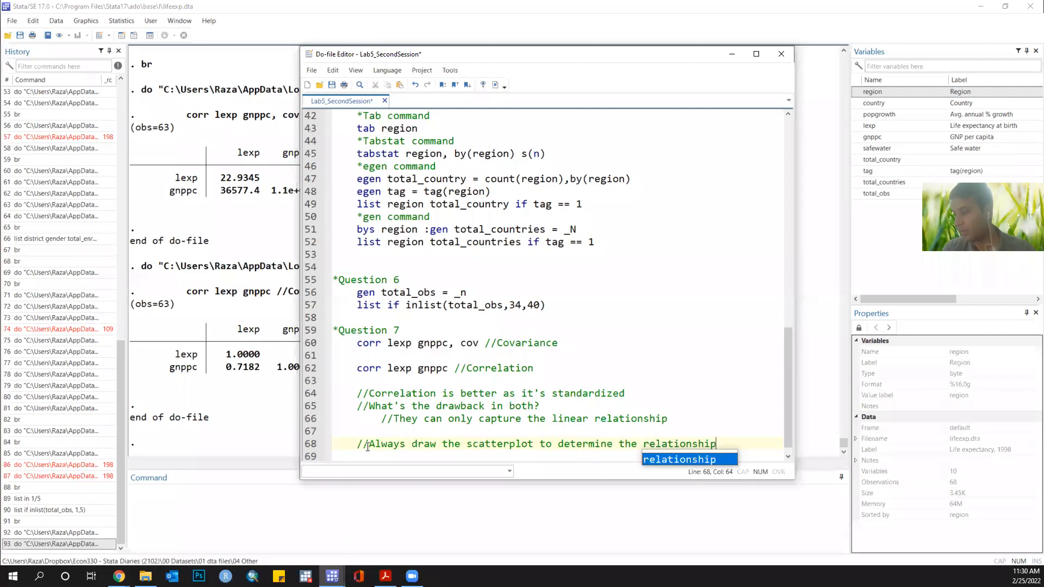
Step: Extend the scatterplot comment with "between the variables before computing the correlation"
text( between the va)
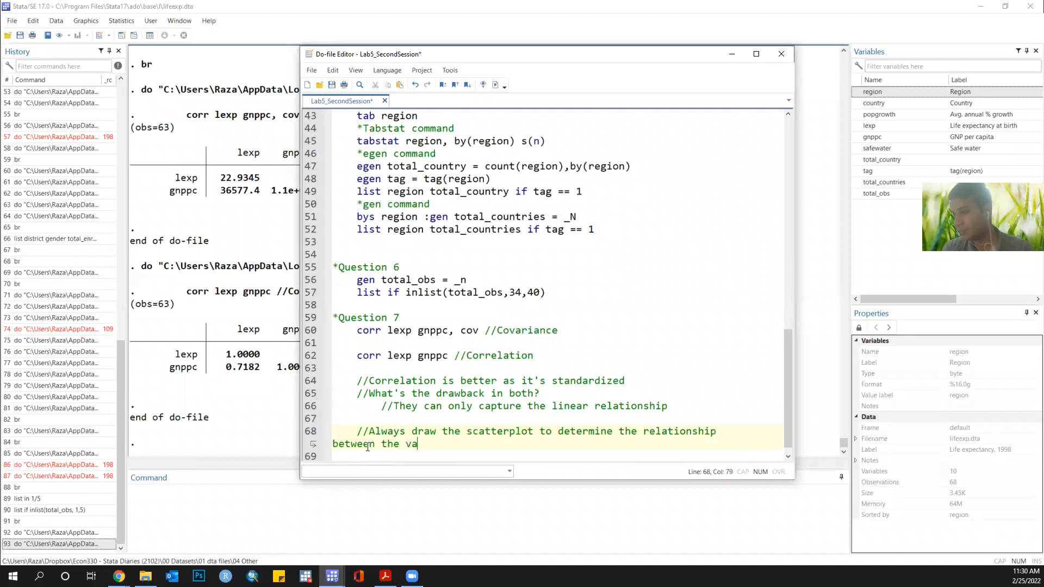
text(riables )
text(be)
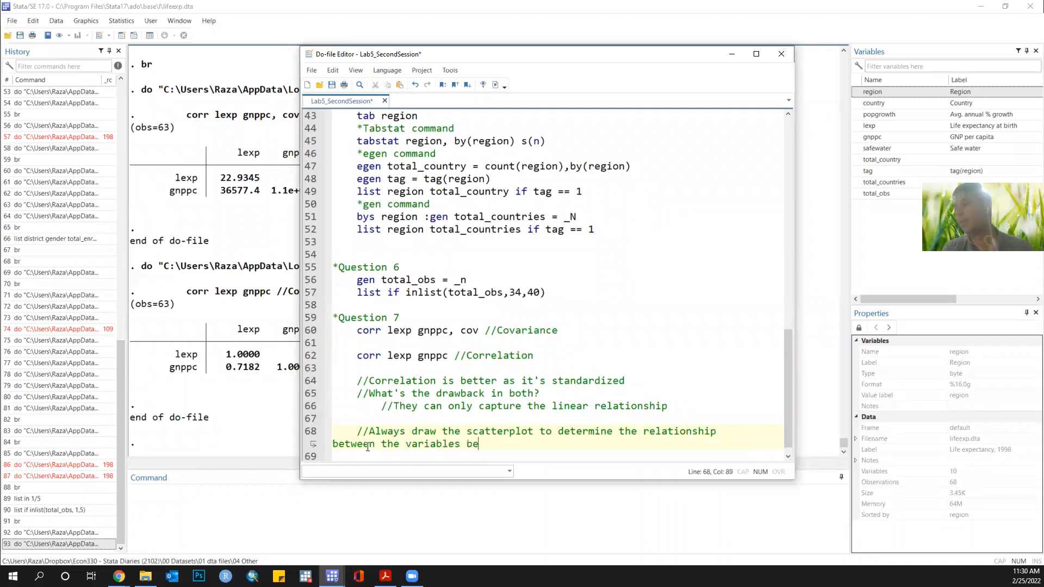
text(fore computing)
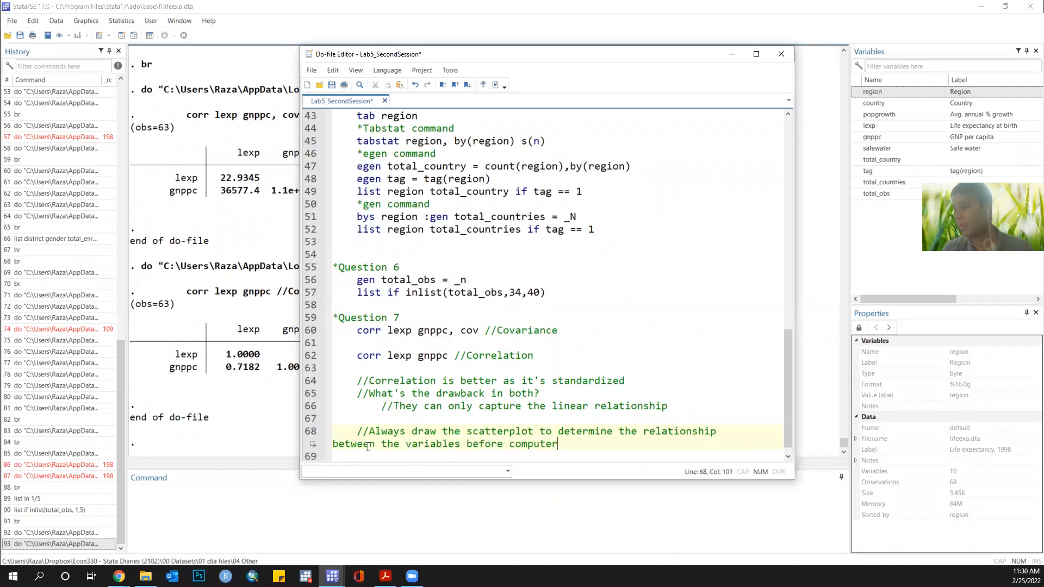
key(BackSpace)
key(BackSpace)
key(BackSpace)
text(ing the correlations)
key(BackSpace)
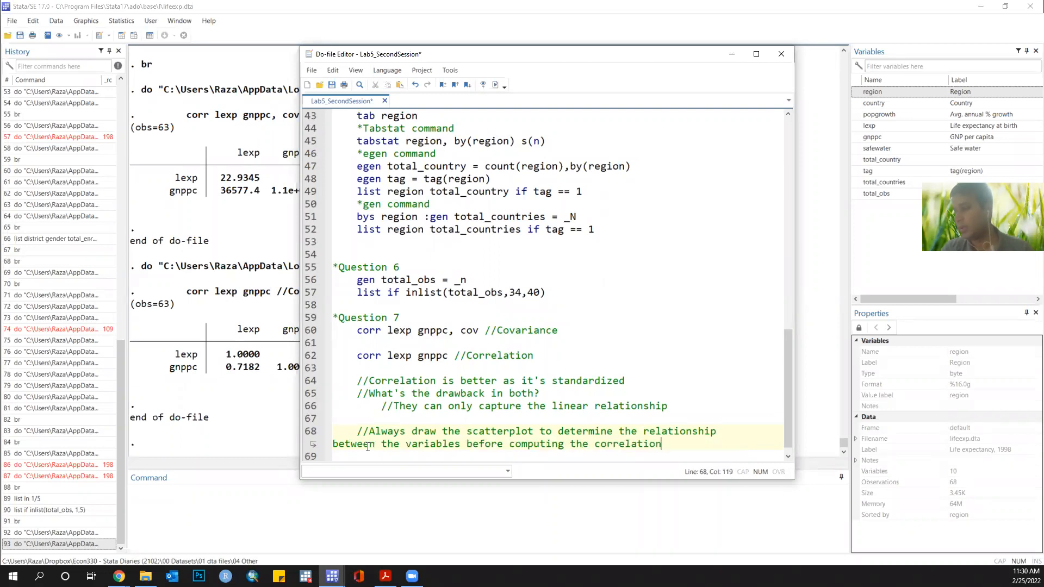
Step: Add the heading "*Question 8" below the Question 7 comments, with empty lines under it, and save the do-file
key(Return)
key(Return)
text(*Qeu)
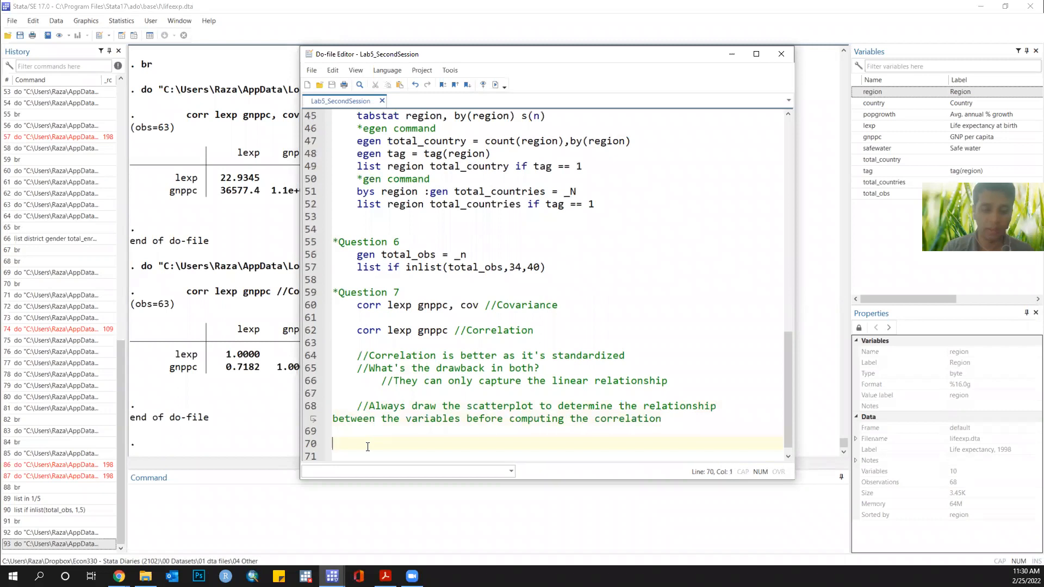
key(BackSpace)
key(BackSpace)
text(uestion 7)
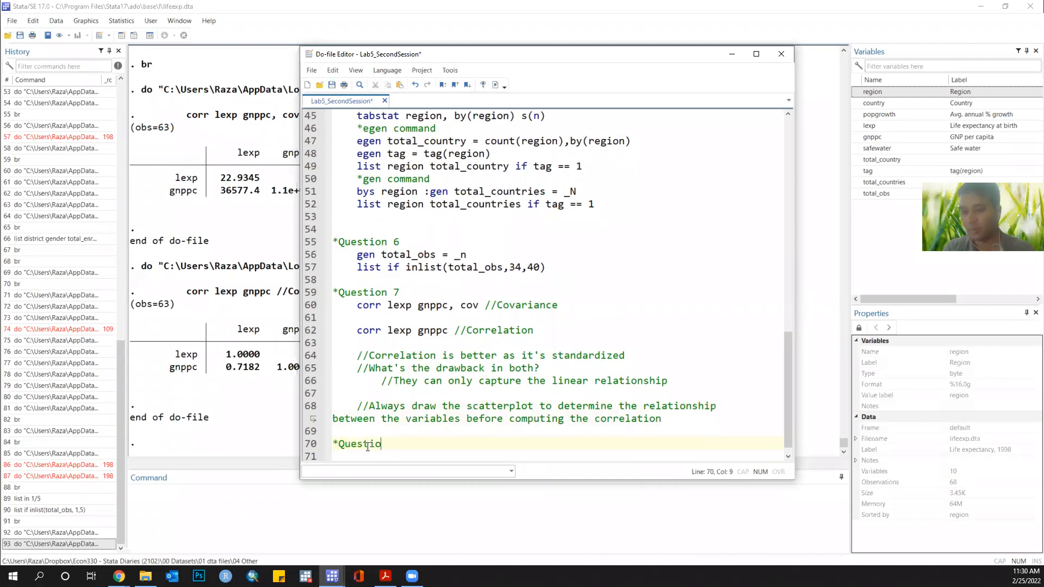
key(BackSpace)
text(8)
key(Return)
key(Return)
key(Tab)
key(Tab)
key(ctrl+s)
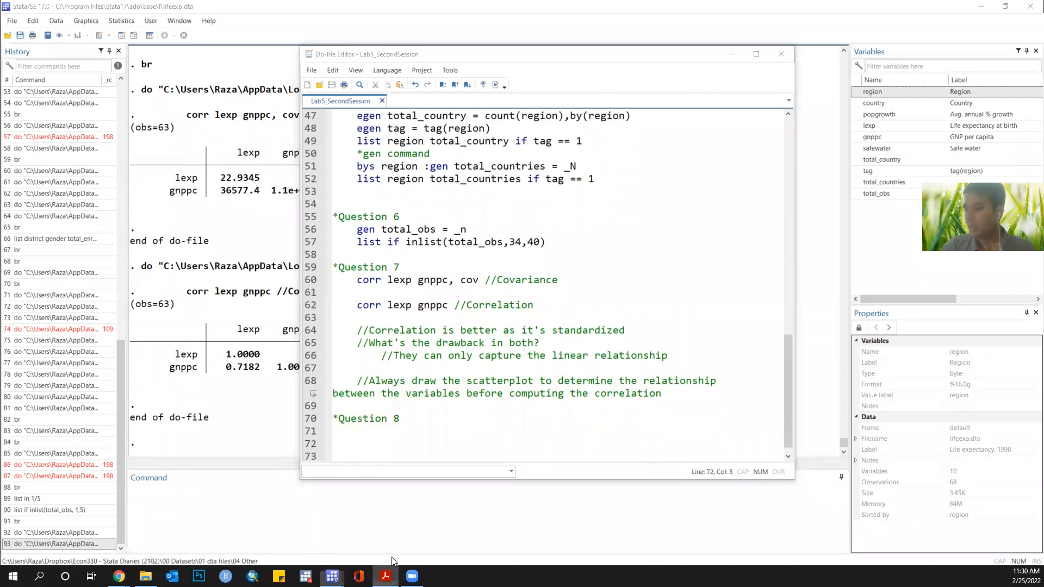
Step: Check Question 8 in the Practice Session 5 PDF and add the indented line "gen log_lexp = log(lexp)" under the do-file's Question 8 heading
click(386, 575)
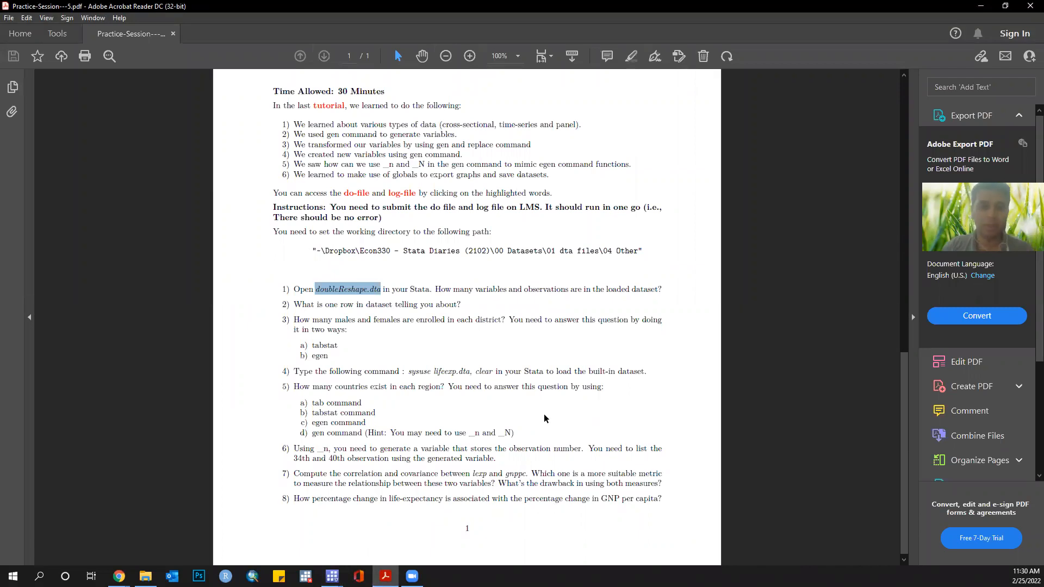
click(981, 6)
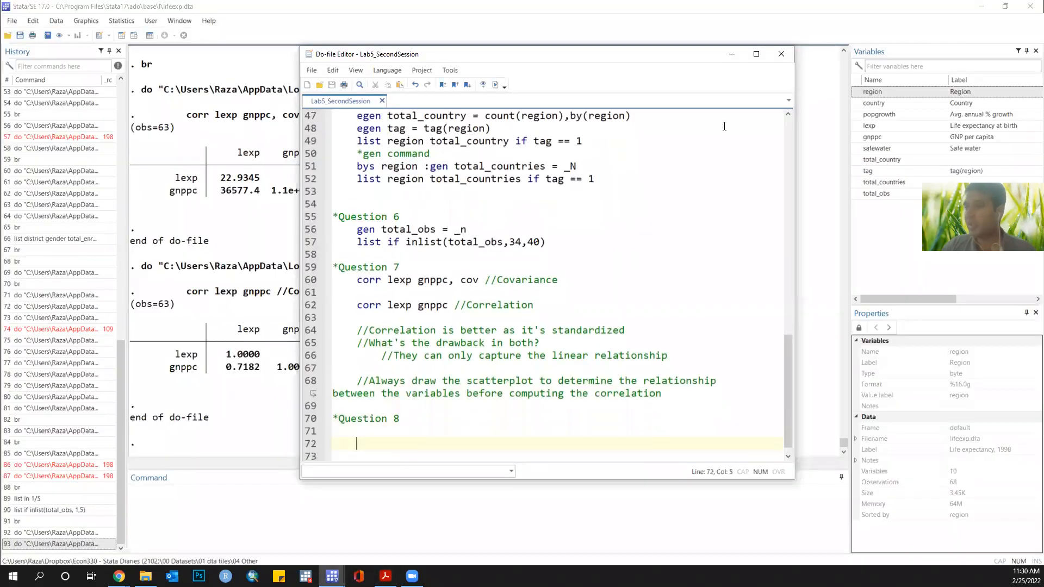
click(379, 430)
key(Tab)
text(gen l)
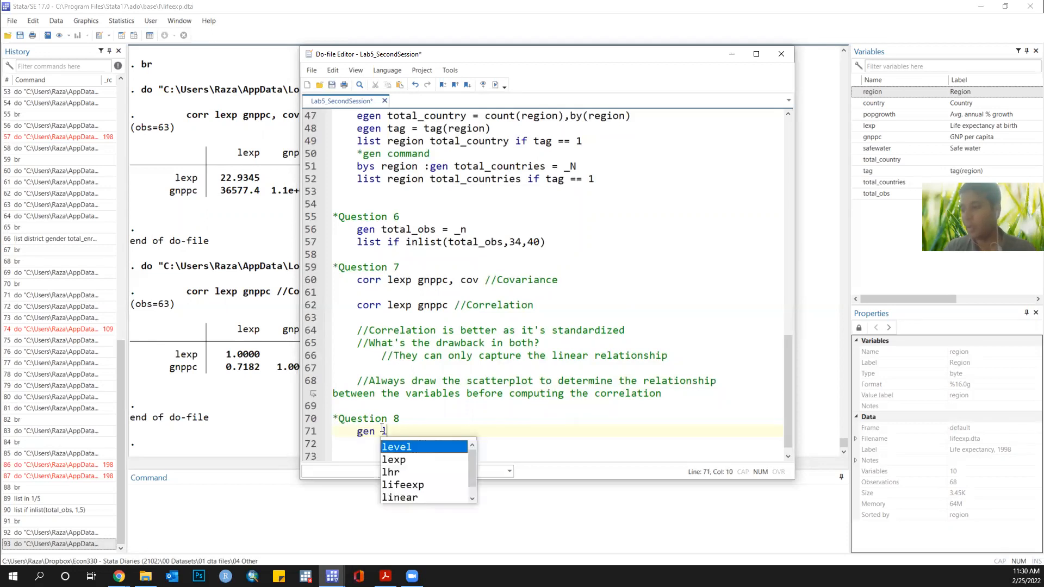
text(og_le)
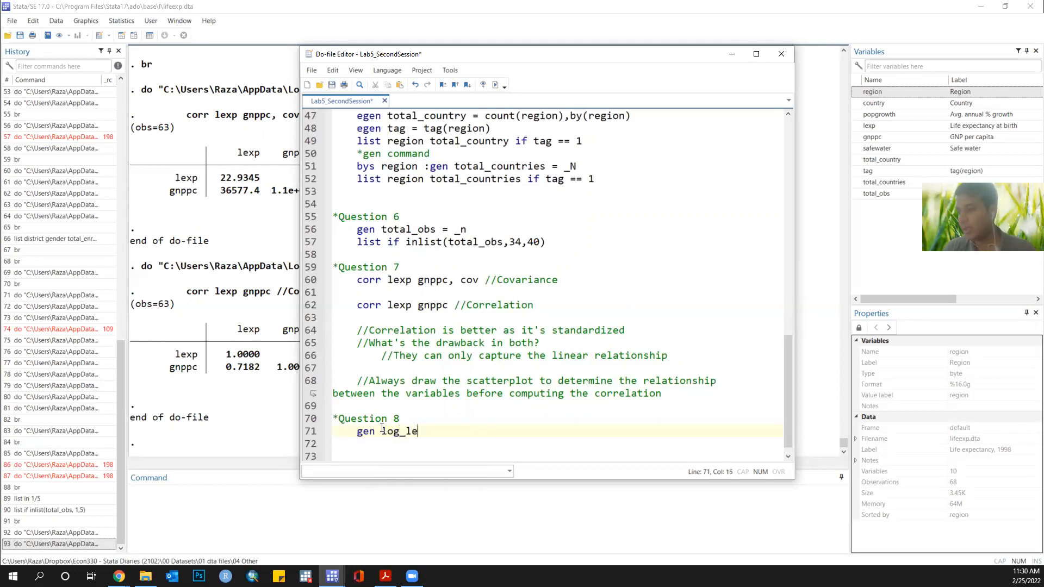
text(xp = log()
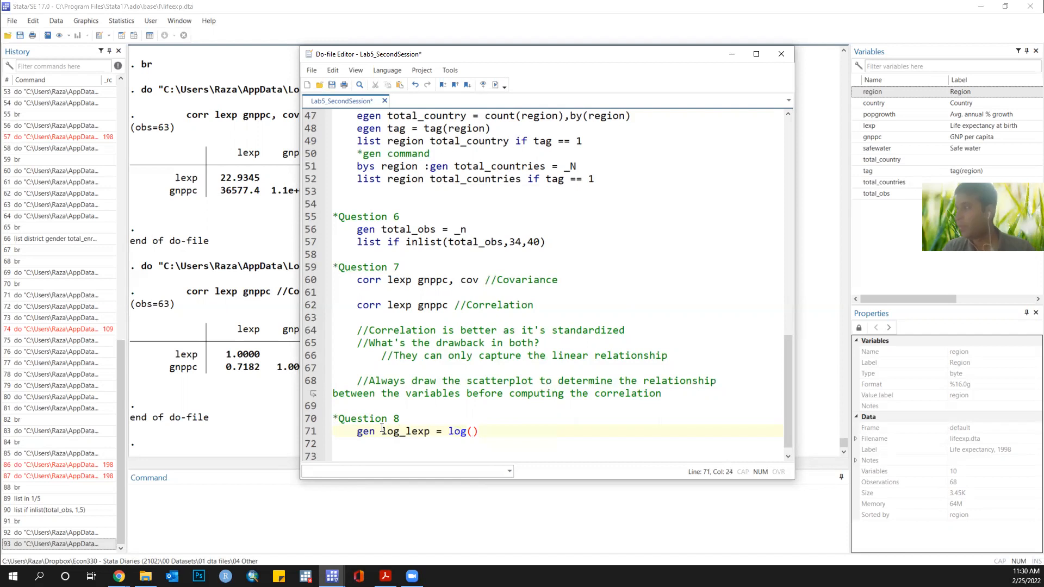
text(lexp))
Step: Add the line "gen log_gnppc = log(gnppc)" below the log_lexp line
key(Return)
text(gen )
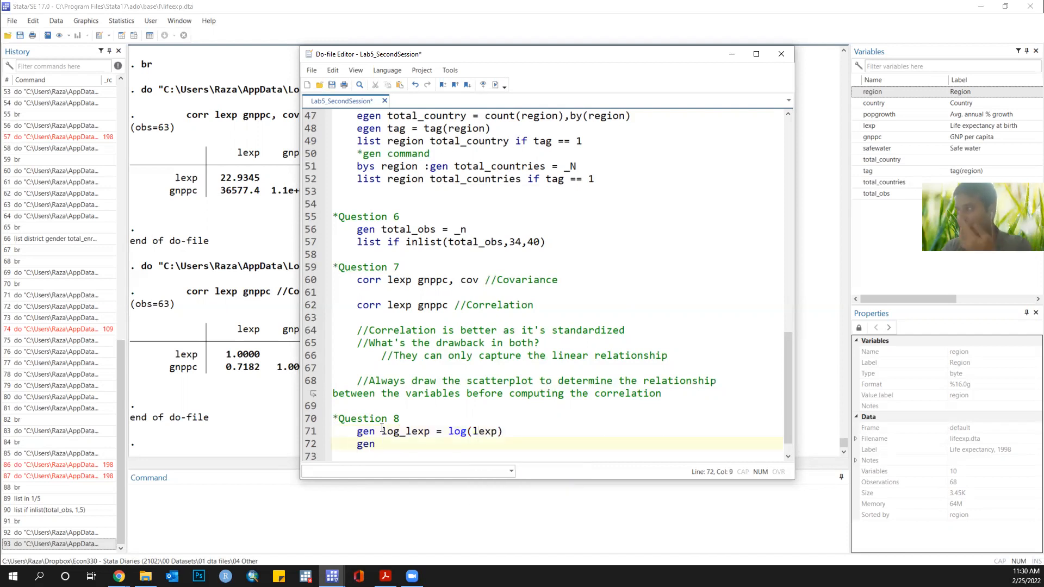
text(log_)
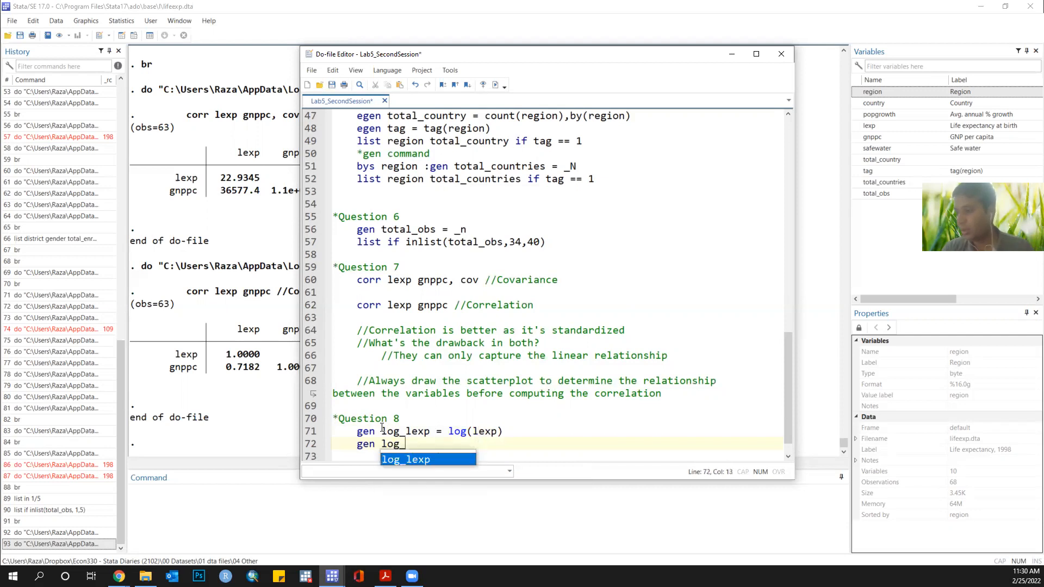
text(gnppc =)
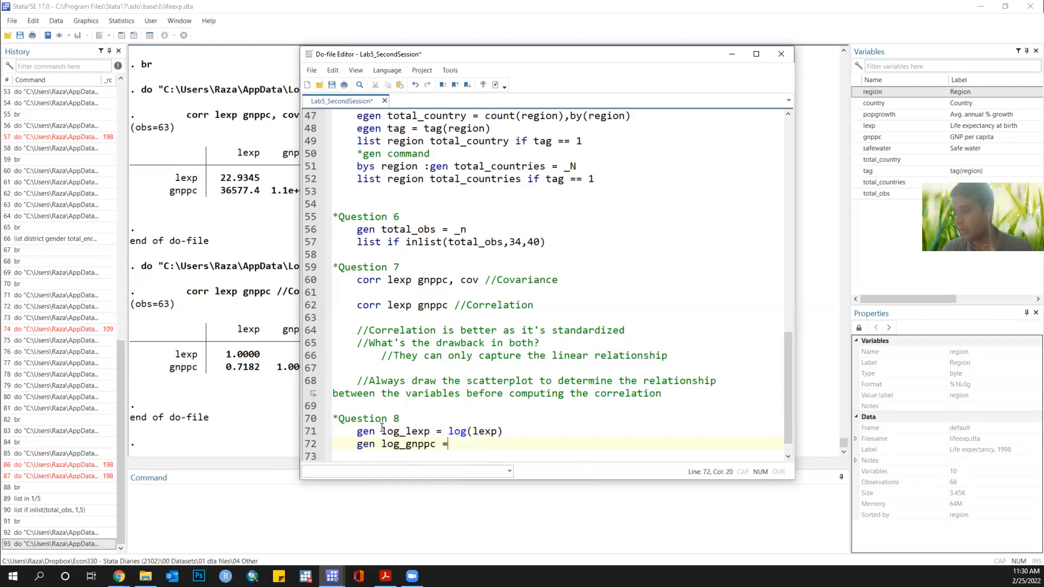
text( log()
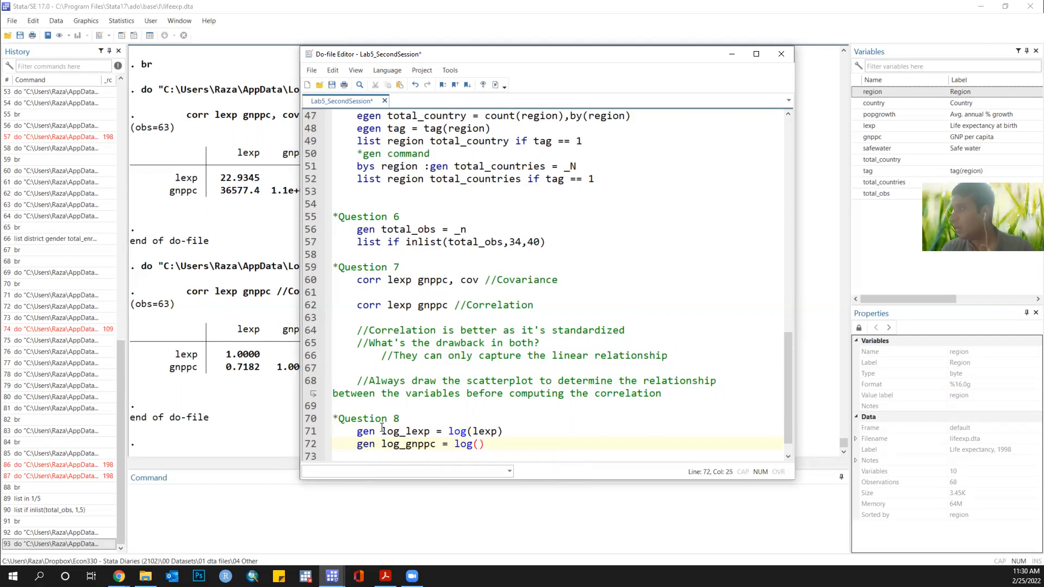
text(gnpp)
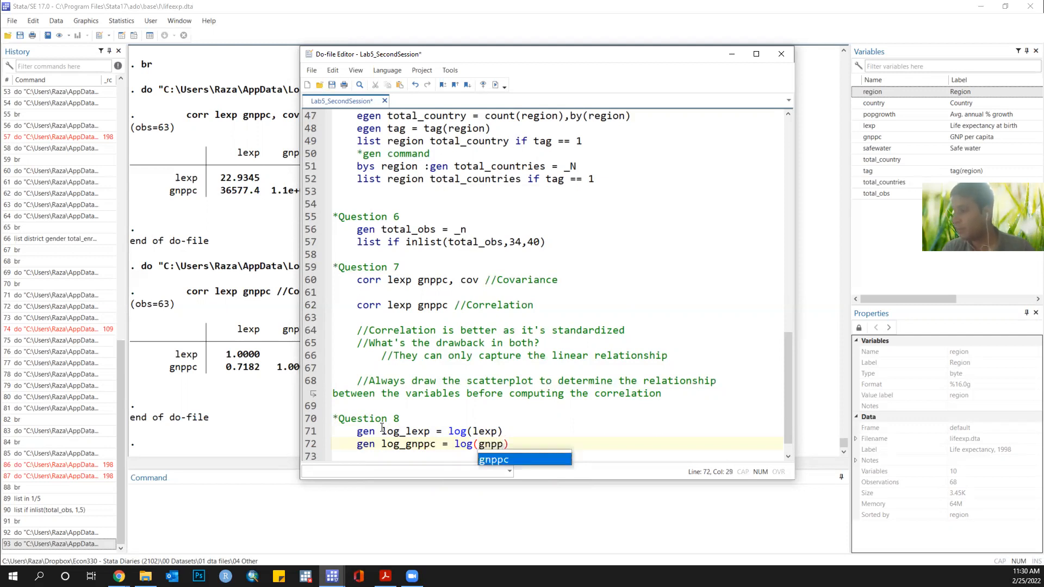
text(c)
Step: Run the two gen lines that create log_lexp and log_gnppc
key(Up)
key(Home)
key(shift+Down)
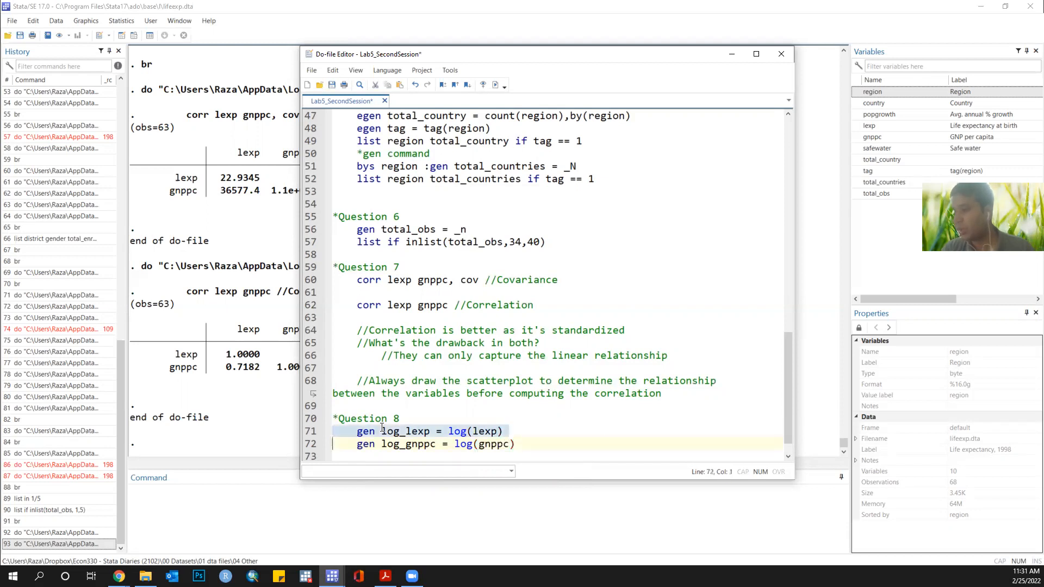
key(shift+Down)
key(ctrl+d)
key(End)
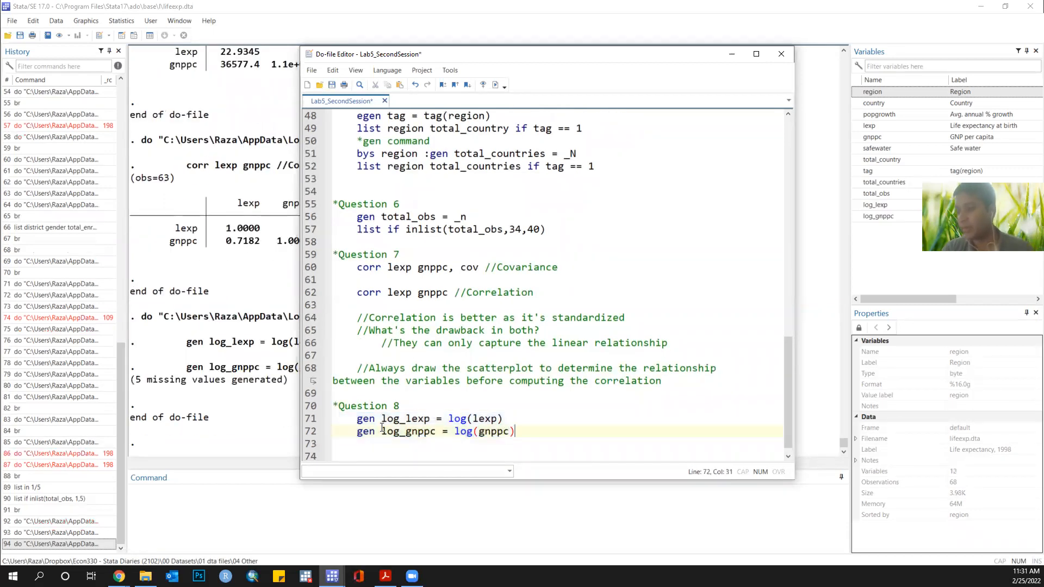
Step: Add the line "reg log_gnppc log_lxp" below the two gen lines under Question 8 and run it
key(Return)
key(Return)
text(regf)
key(BackSpace)
key(BackSpace)
text(log_gn)
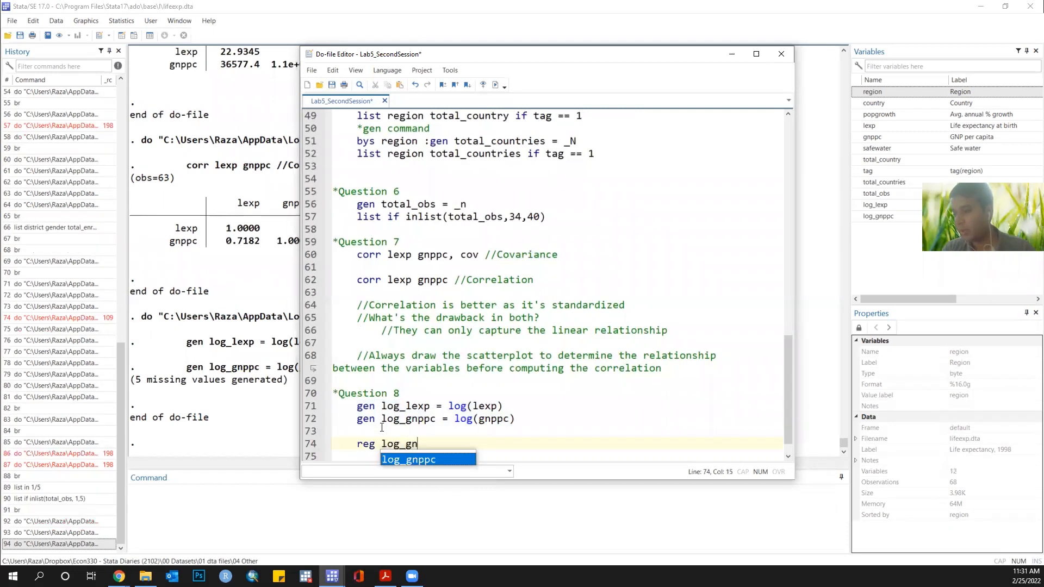
text(ppc log_)
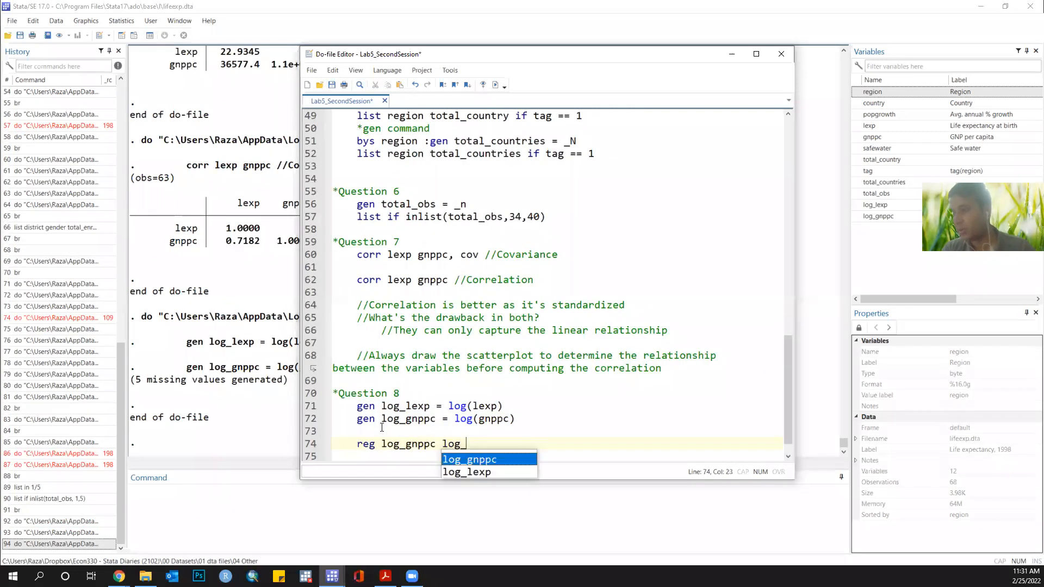
text(lxp)
key(ctrl+d)
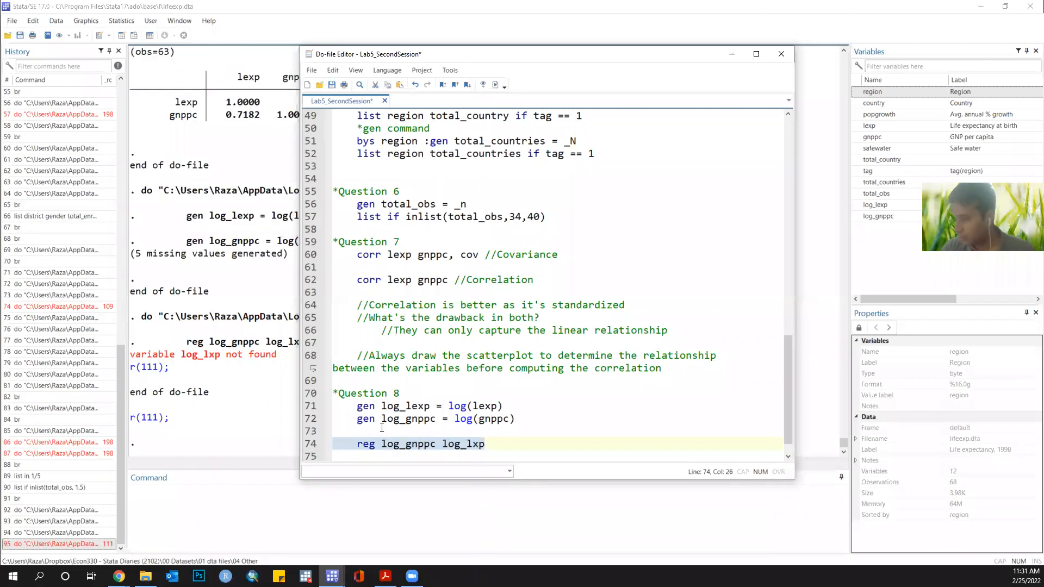
Step: Correct the regressor in the reg line to log_lexp and run the regression of log_gnppc on log_lexp
key(Right)
key(Up)
key(Up)
key(Up)
key(Down)
key(Down)
key(Down)
key(Left)
key(Left)
text(e)
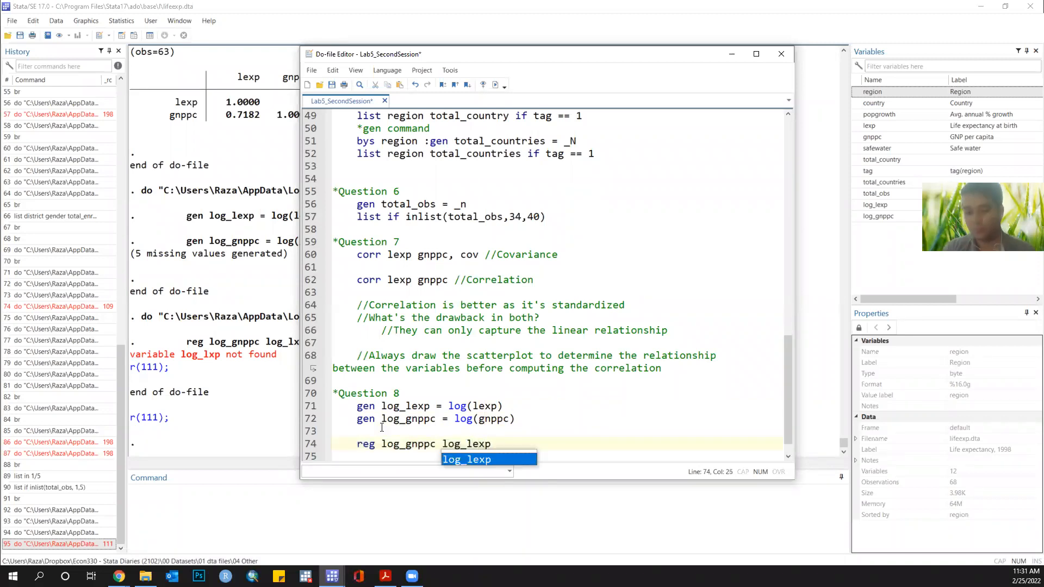
key(ctrl+d)
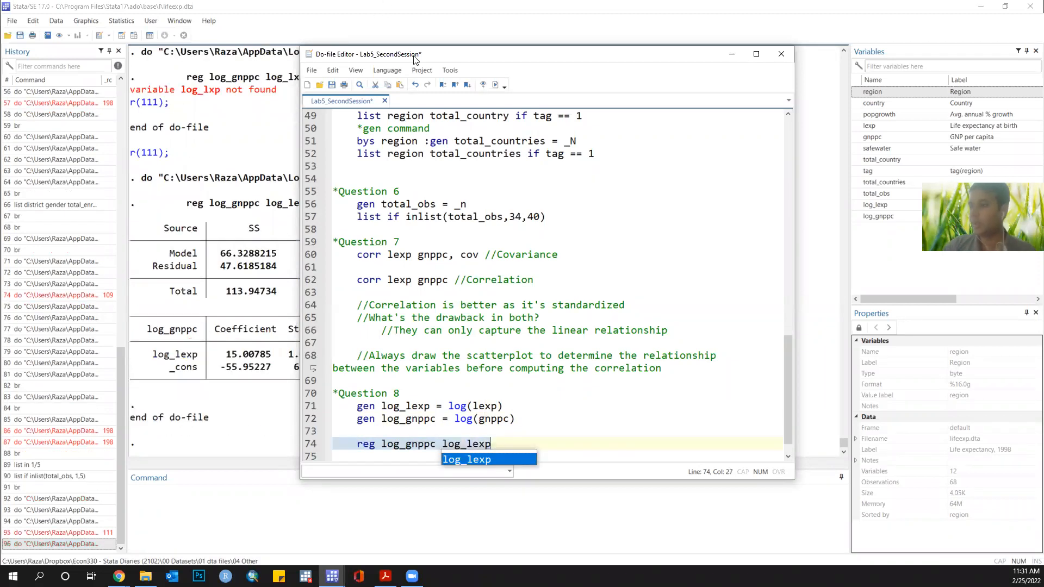
Step: Move the do-file window aside to uncover the regression coefficients, leave an empty line below the reg line, and save the do-file
drag(413, 60, 575, 46)
click(665, 435)
key(Return)
click(668, 414)
key(ctrl+s)
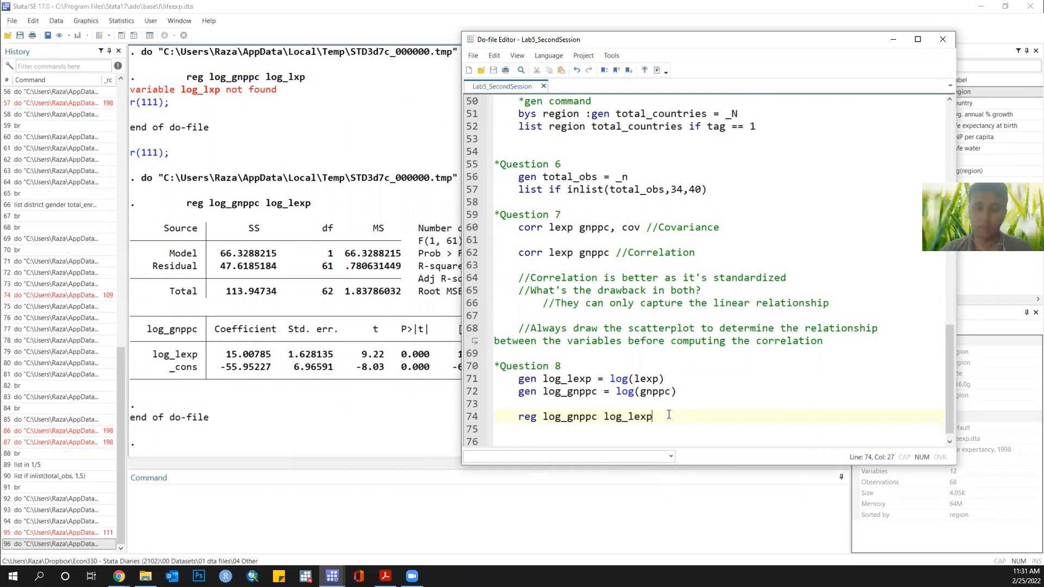
Step: Add the comment "*1% change in life expectancy is associated with 15% change in gnp per capita" below the reg line and save the do-file
key(Return)
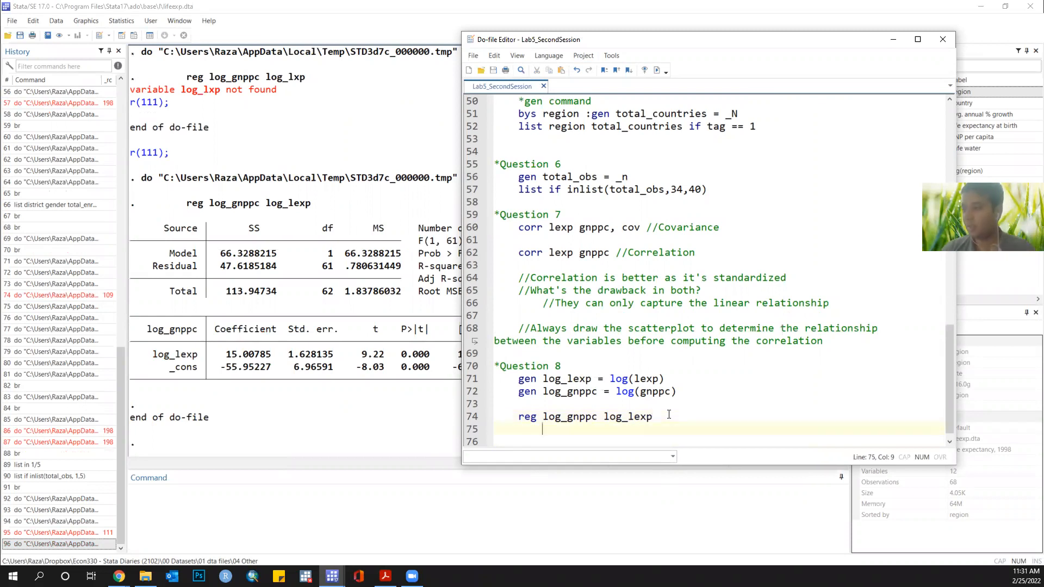
key(Return)
text(*One)
key(BackSpace)
key(BackSpace)
key(BackSpace)
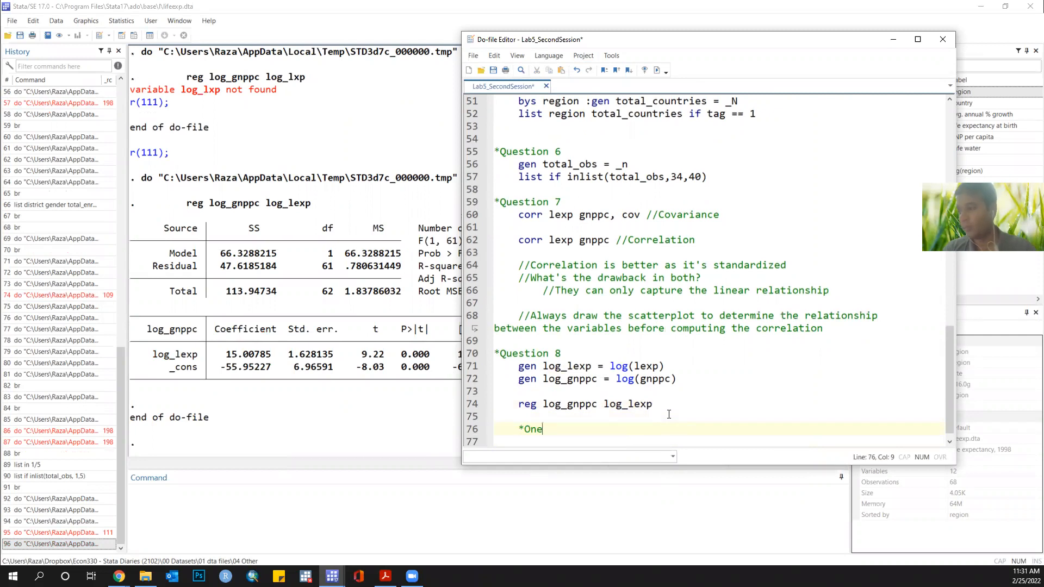
text(1% change in )
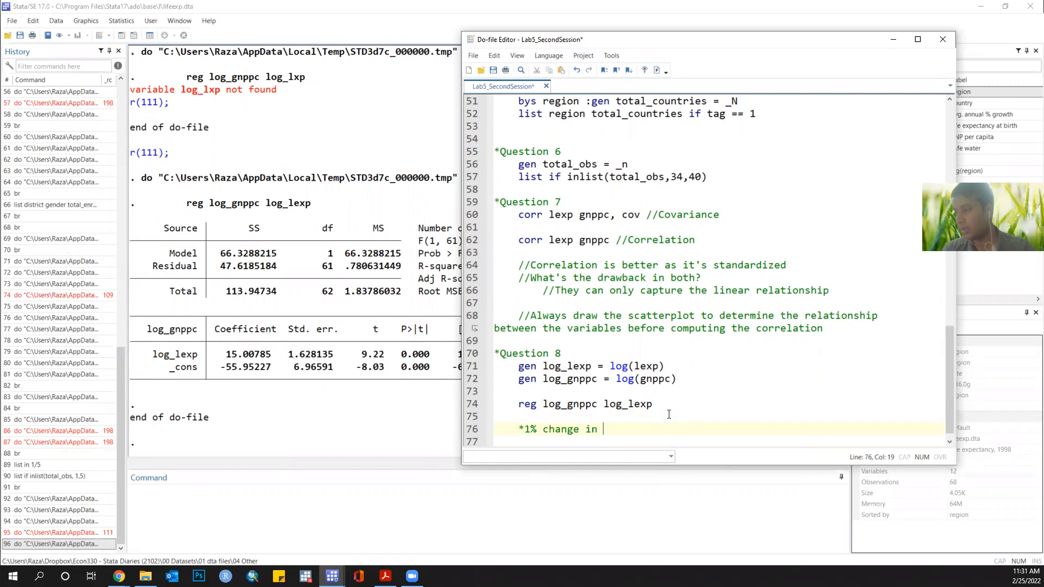
text(life expectancy is associate)
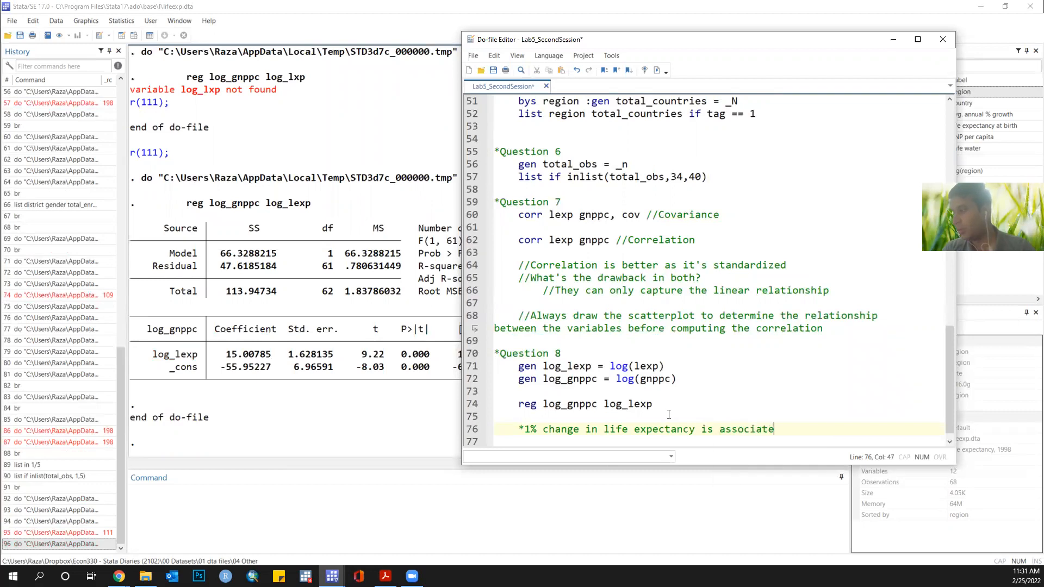
text(d with 15% )
text(change in )
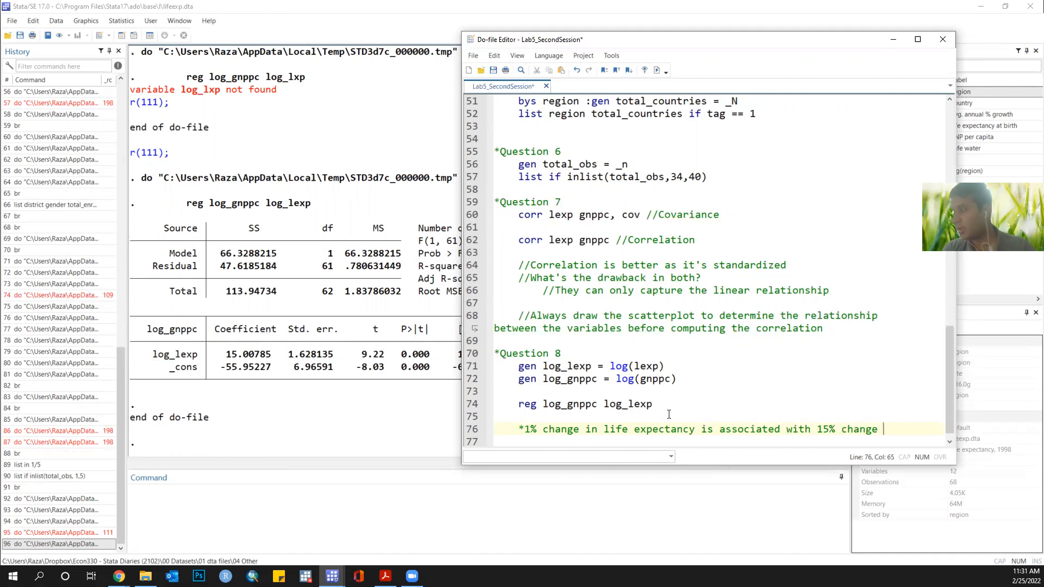
text(gnp per)
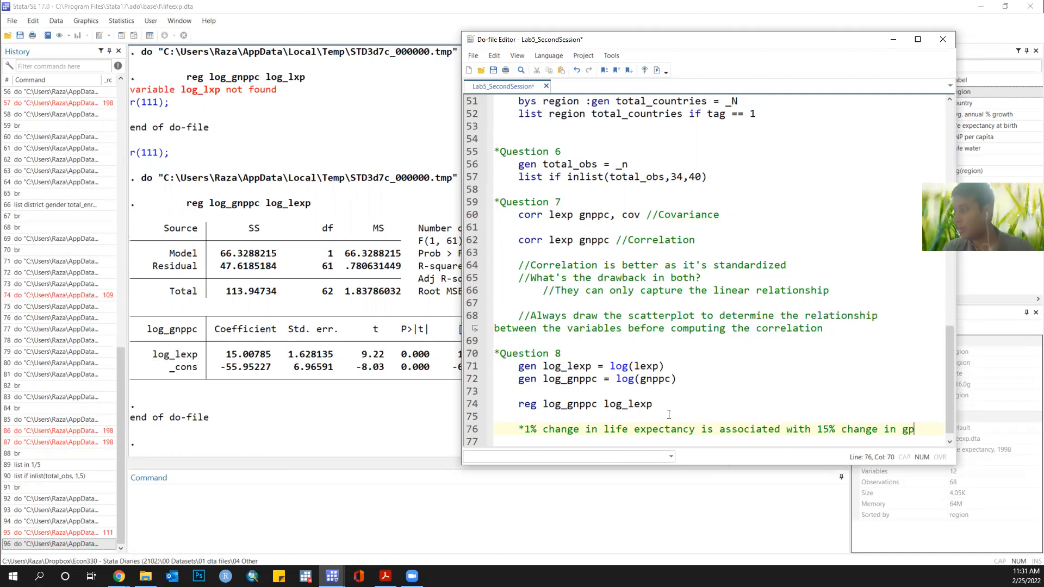
text( capita)
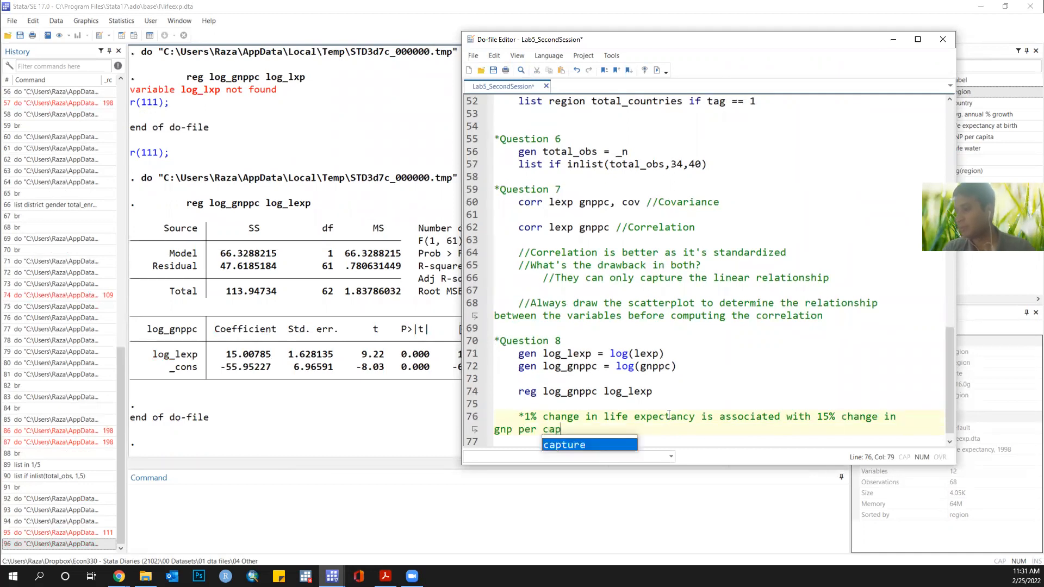
key(ctrl+s)
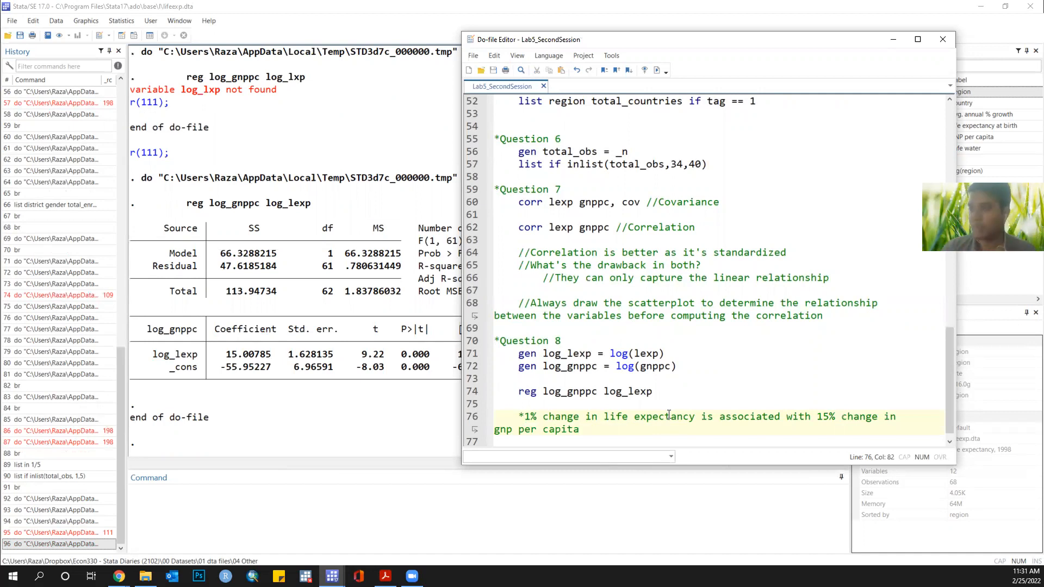
Step: Begin a new log in the Lab 5 "03 Output" folder, with Log (*.log) as the file type
click(430, 312)
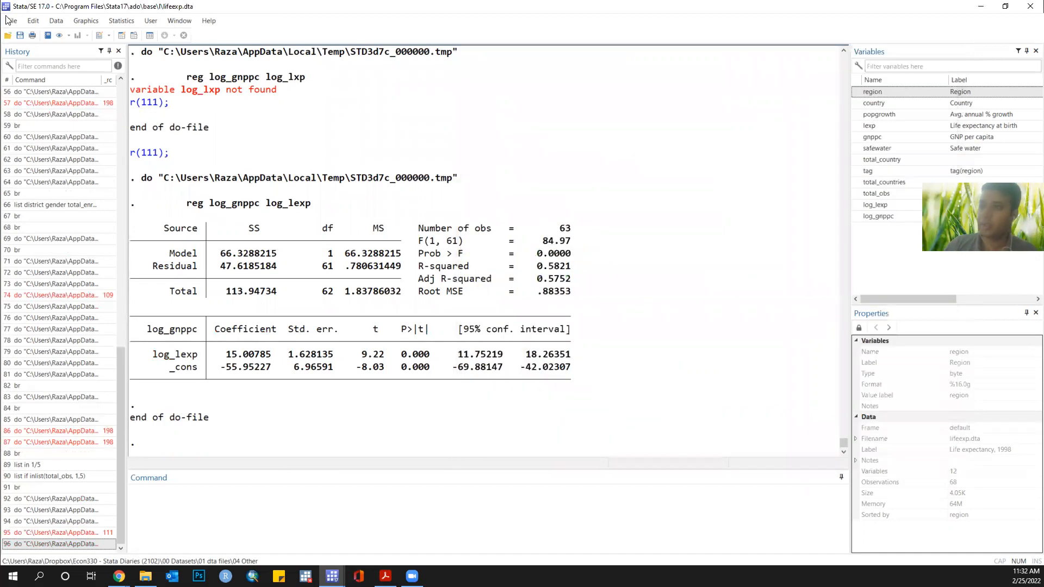
click(12, 21)
mouse_move(38, 150)
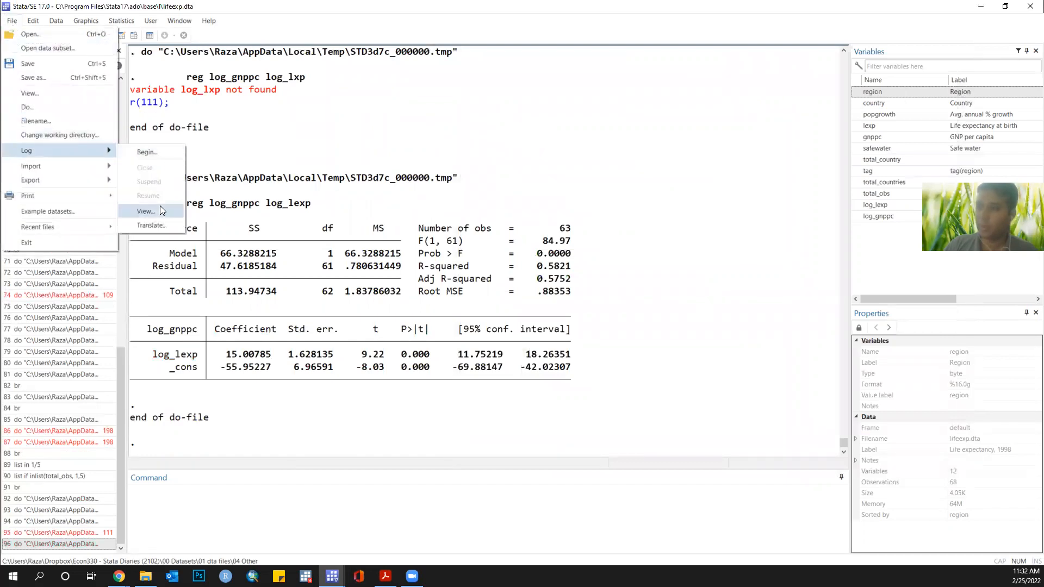
click(155, 159)
click(608, 165)
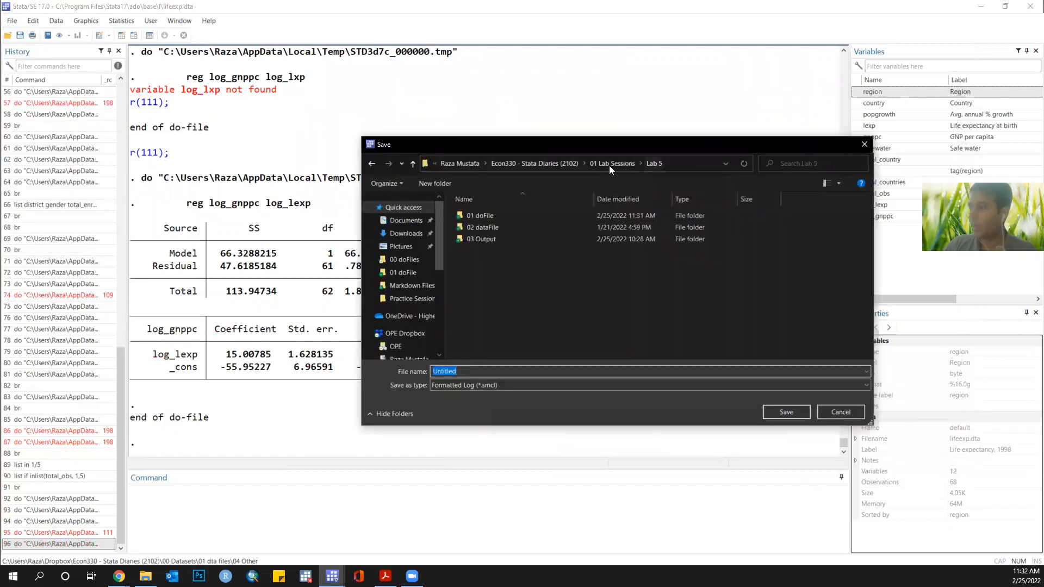
double_click(480, 237)
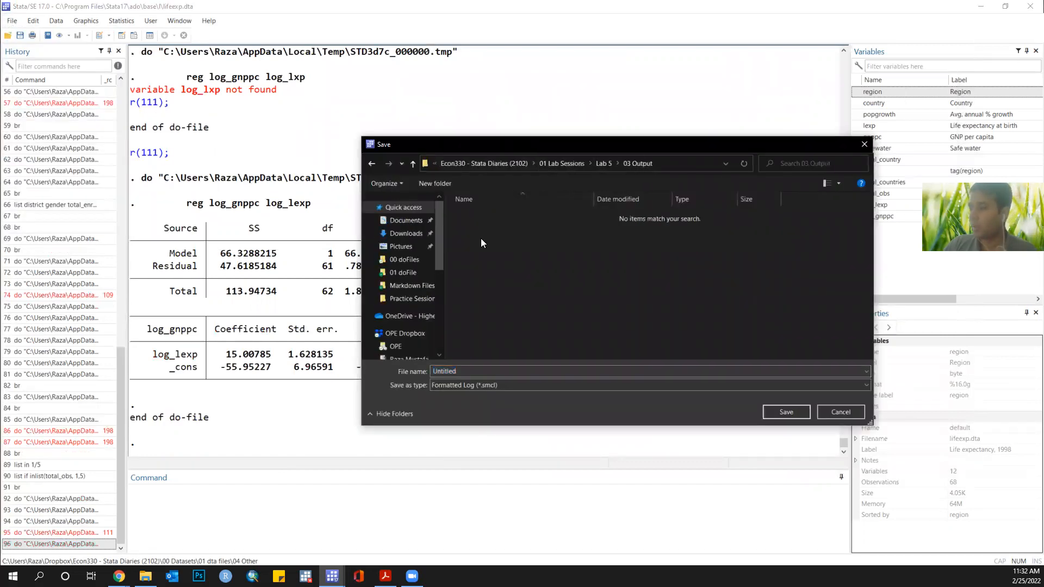
click(481, 381)
click(480, 400)
Step: Name the log file Lab#5_Practice_2, based on the existing Lab#5_Practice log name, and start logging
double_click(454, 371)
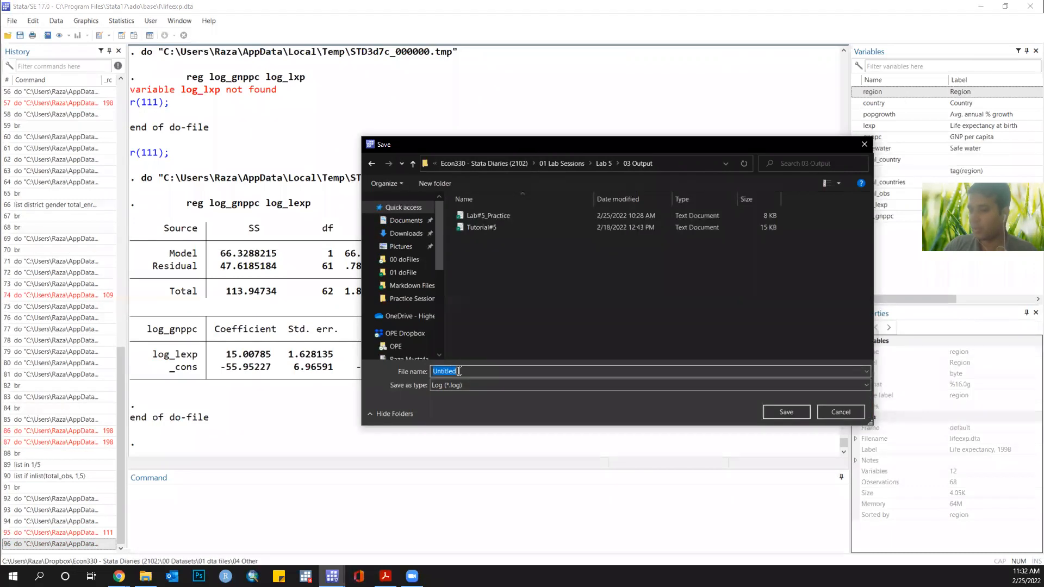
text(log)
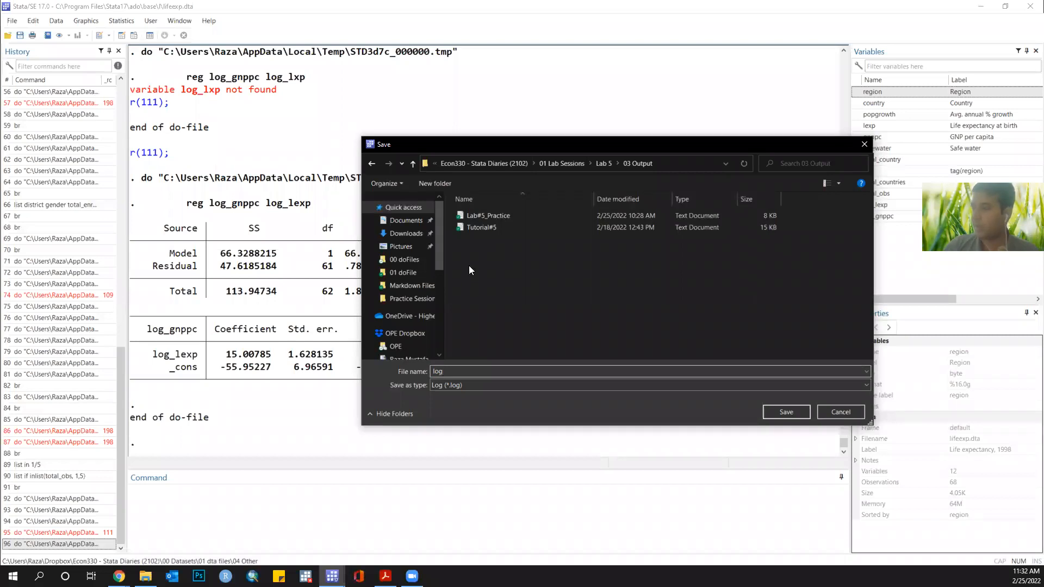
click(478, 215)
double_click(487, 371)
click(487, 371)
text(_2)
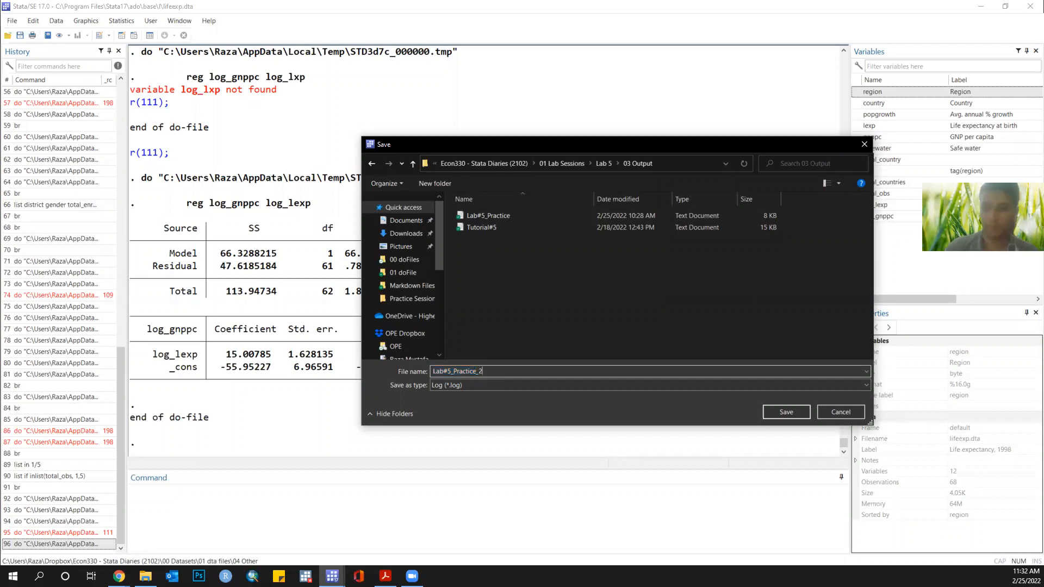
key(Return)
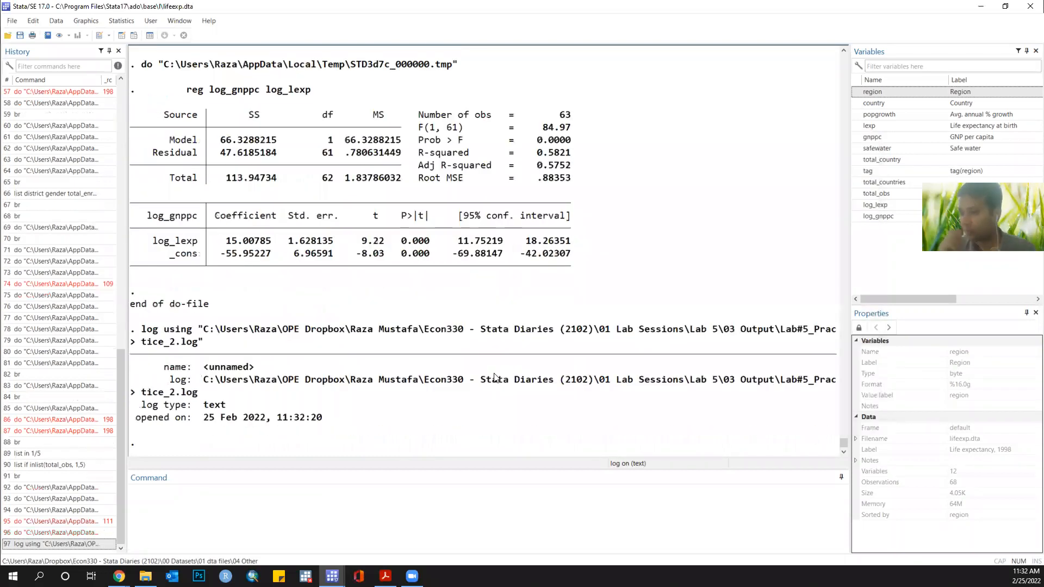
Step: Return to the Lab5_SecondSession do-file and run all of its lines so the output is recorded in the log
click(332, 577)
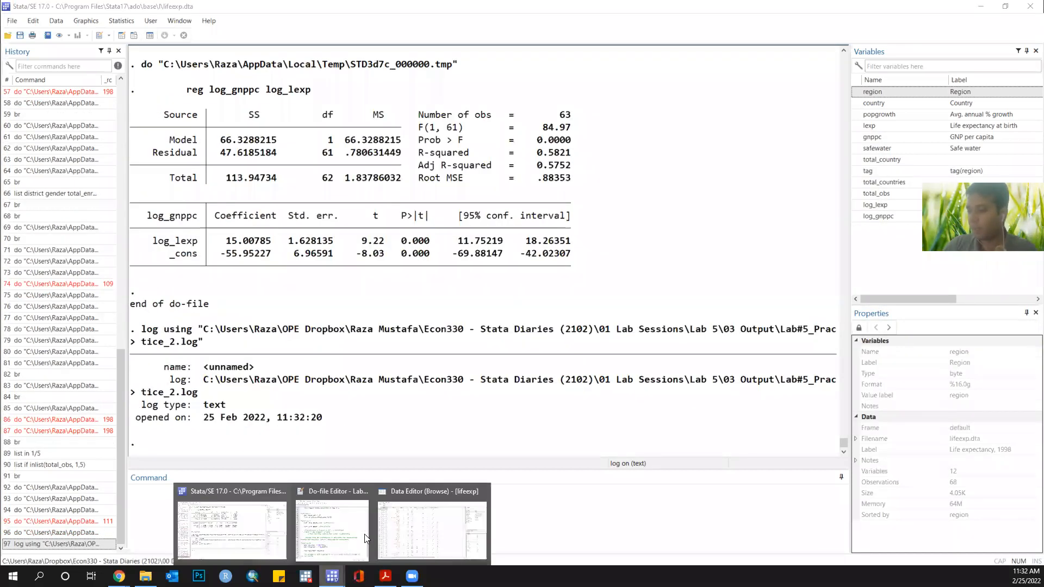
click(337, 526)
click(536, 310)
click(647, 299)
key(ctrl+a)
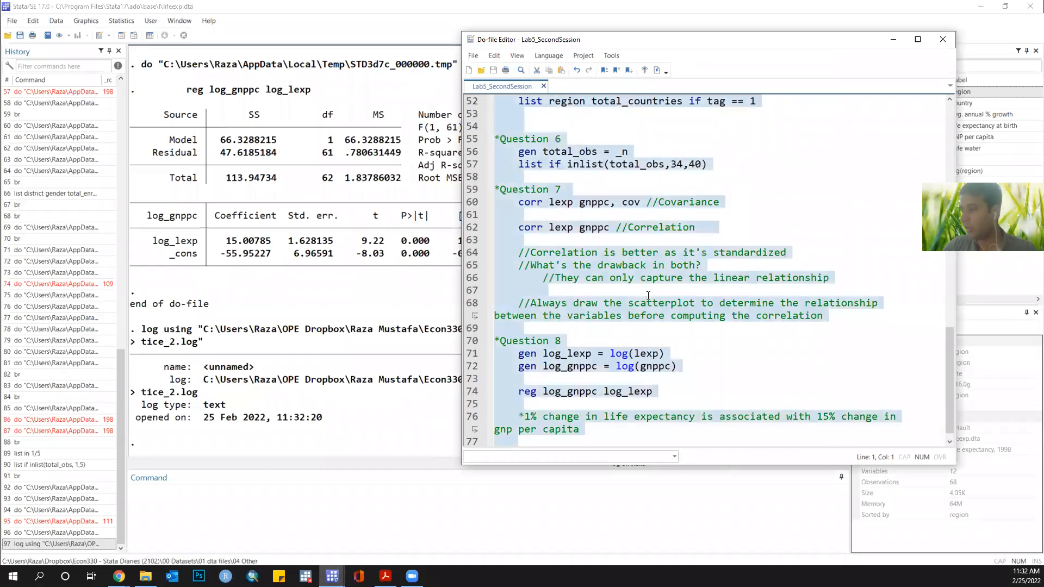
key(ctrl+d)
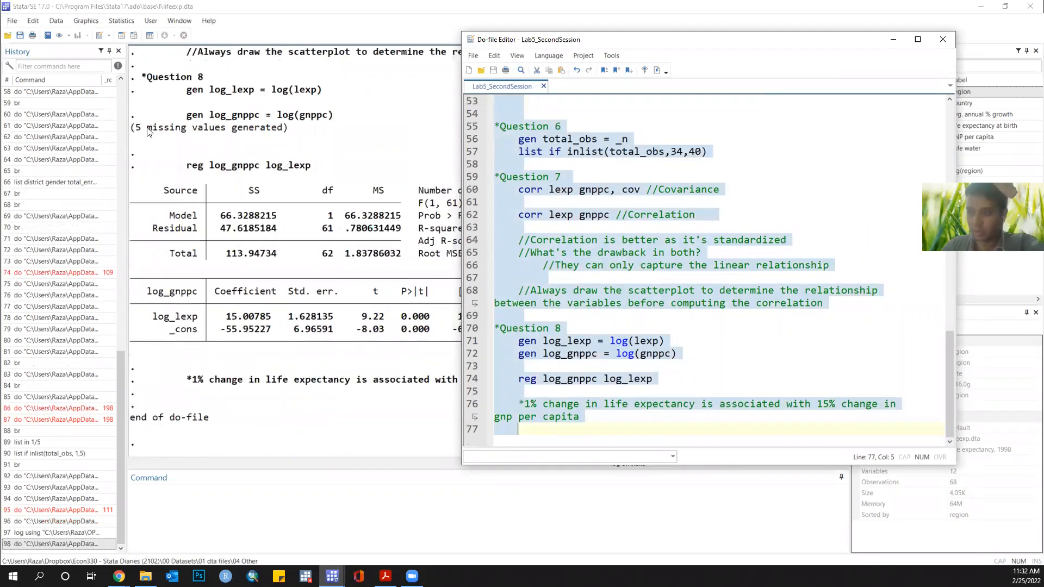
Step: Close the open Lab#5_Practice_2 log
click(13, 21)
mouse_move(32, 150)
click(143, 163)
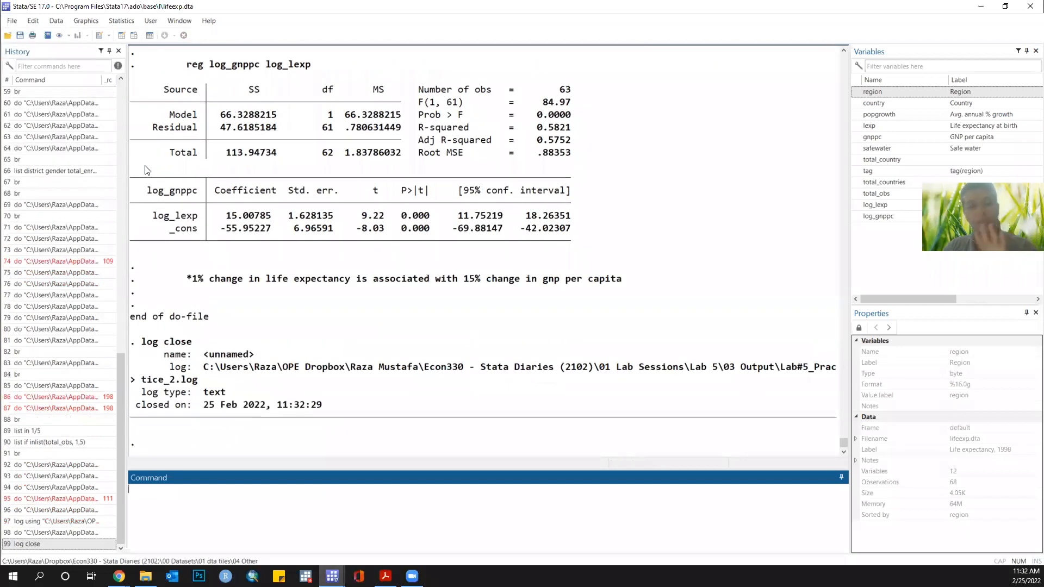